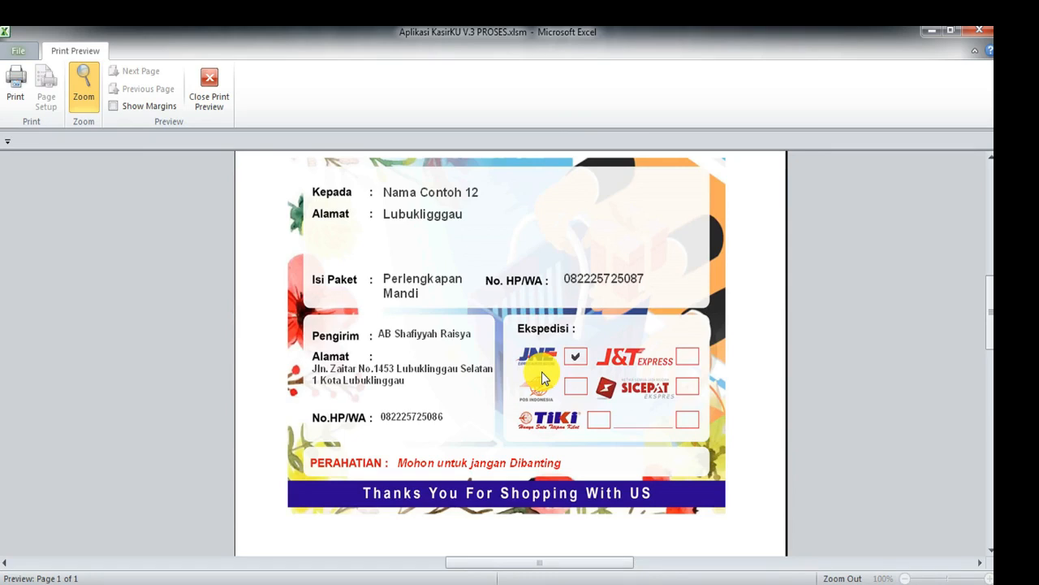
Step: Enter the new item name Kopi Enak and purchase price 5000 in the item form
left_click(210, 91)
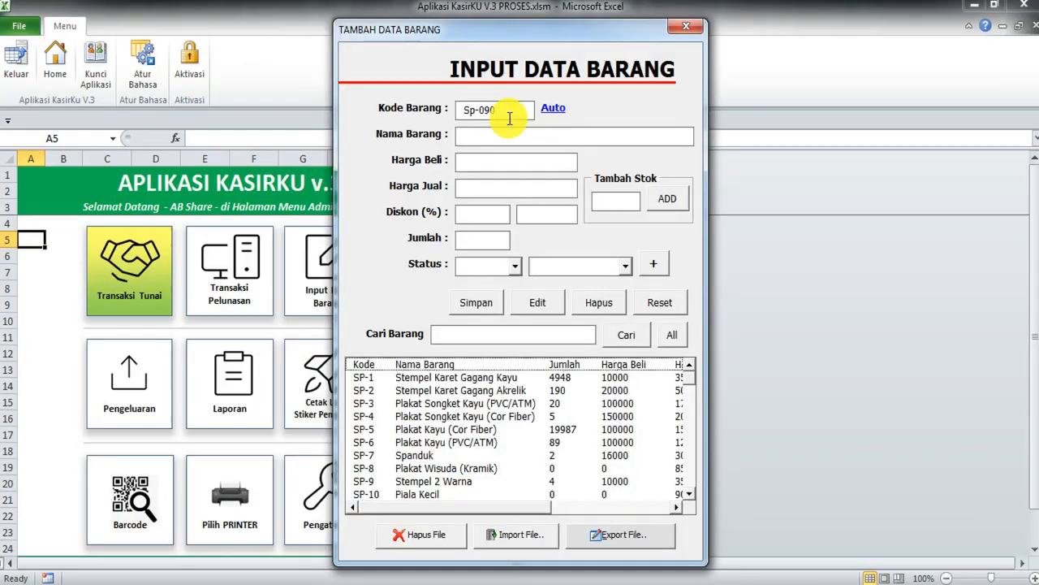
left_click_drag(474, 110, 417, 112)
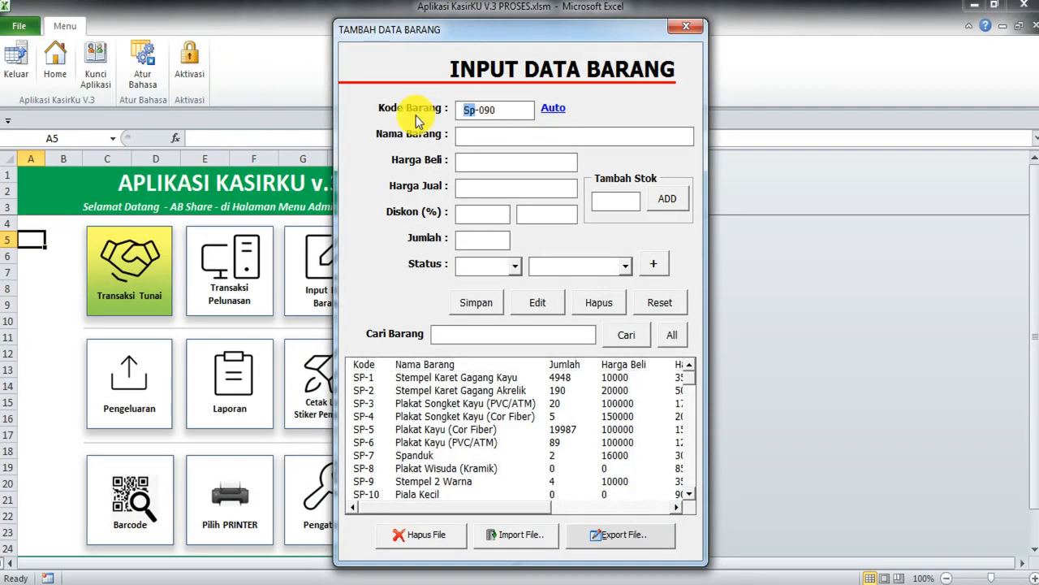
key("Right")
left_click(484, 142)
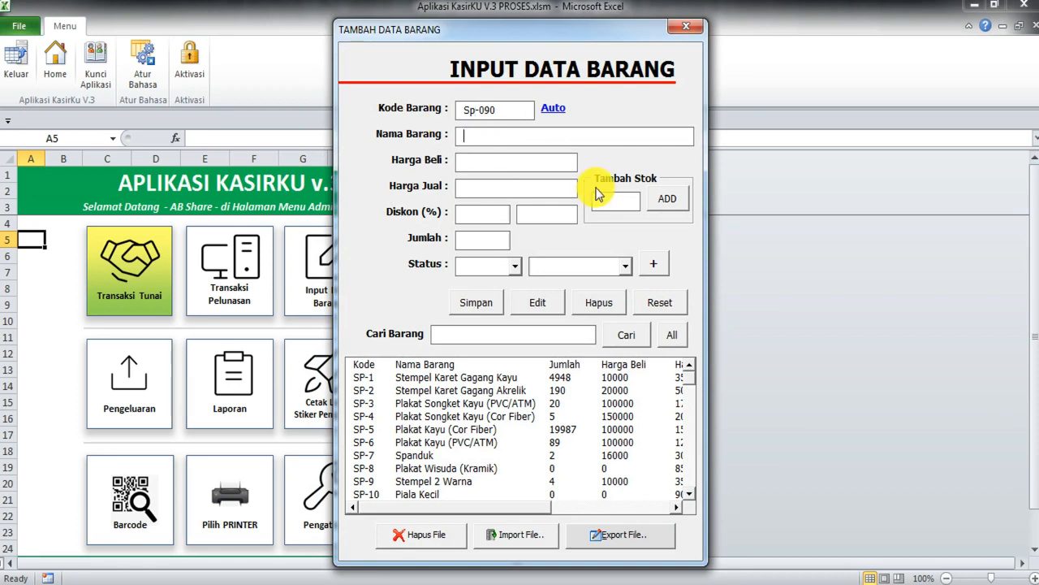
type("Kopi ENAK")
key("BackSpace")
key("BackSpace")
key("BackSpace")
type("nak")
left_click(499, 165)
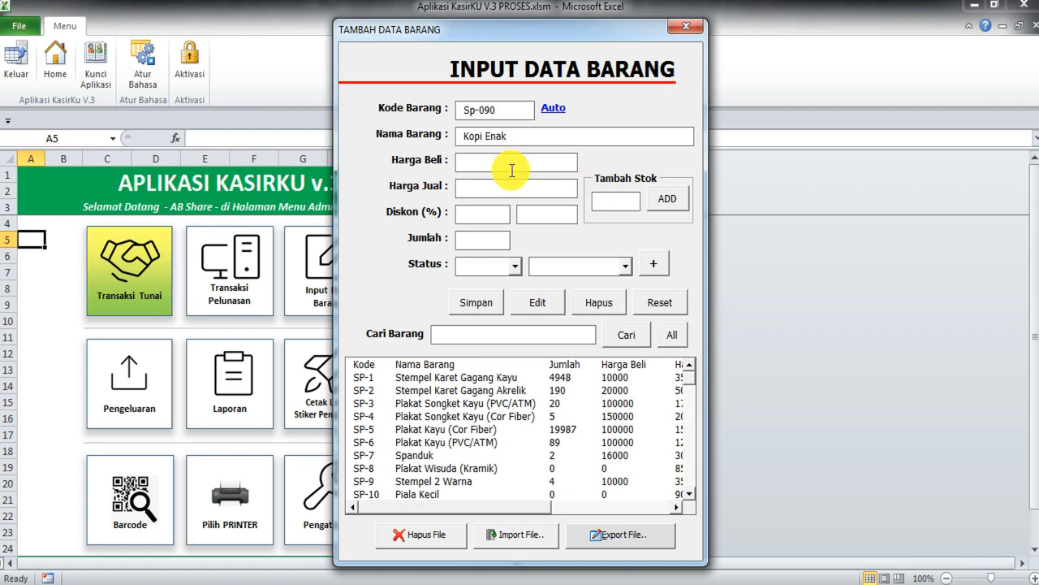
type("5000")
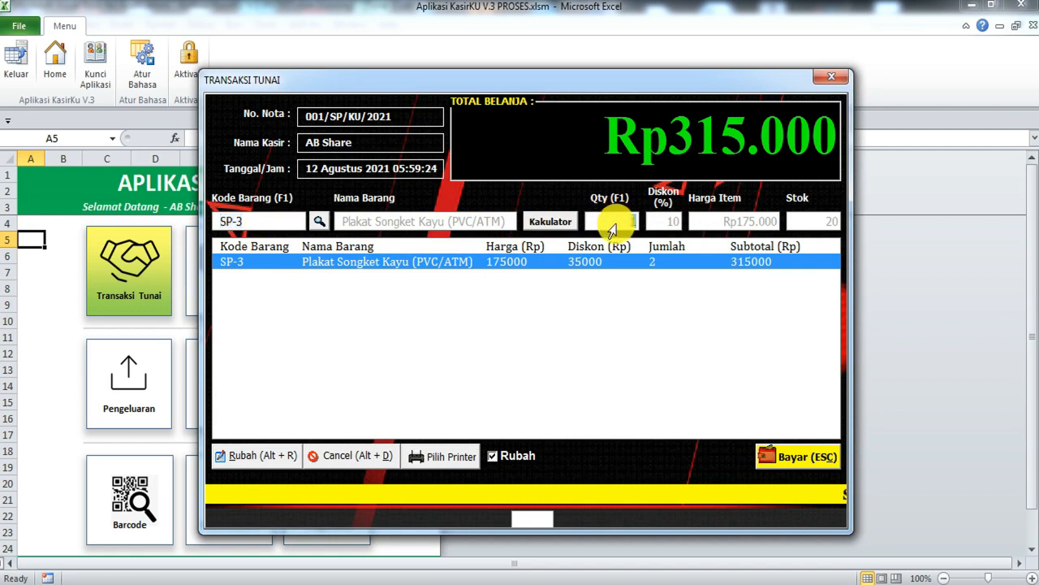
Step: Try adding SP-3 to the cash sale again and dismiss the item-already-added error
left_click(615, 221)
key("Return")
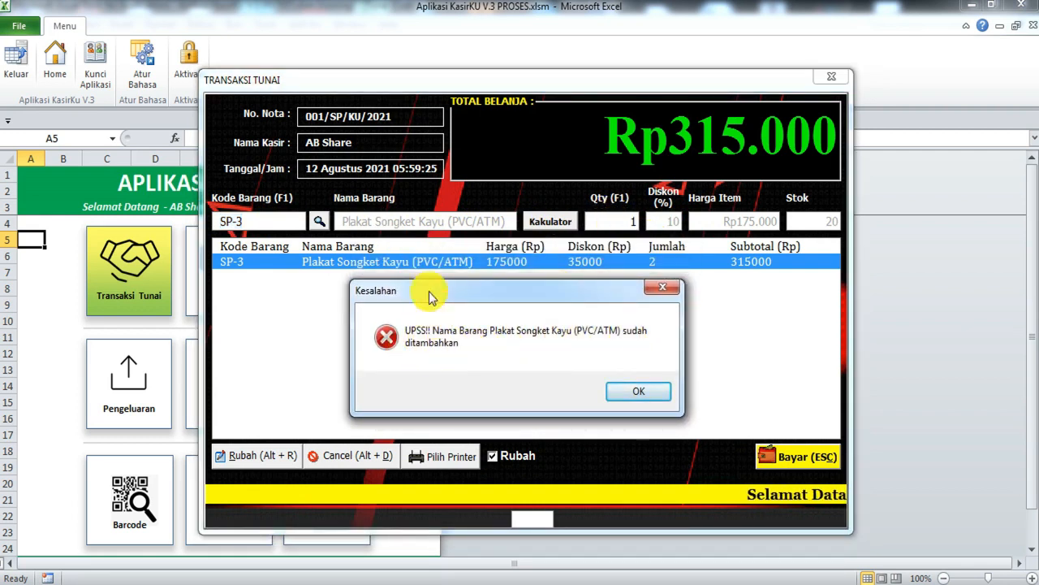
left_click_drag(461, 294, 406, 289)
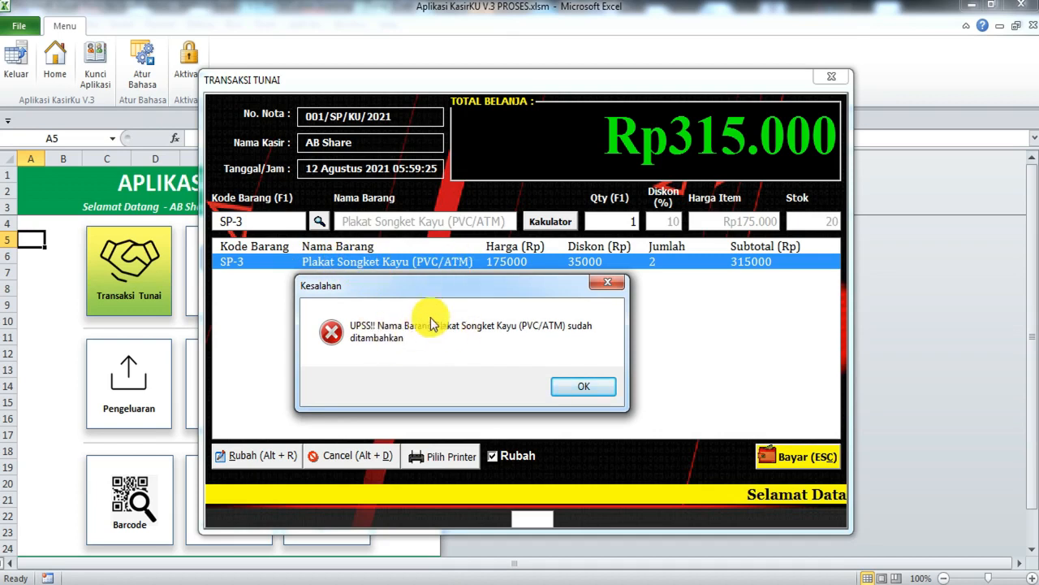
left_click(589, 394)
key("Return")
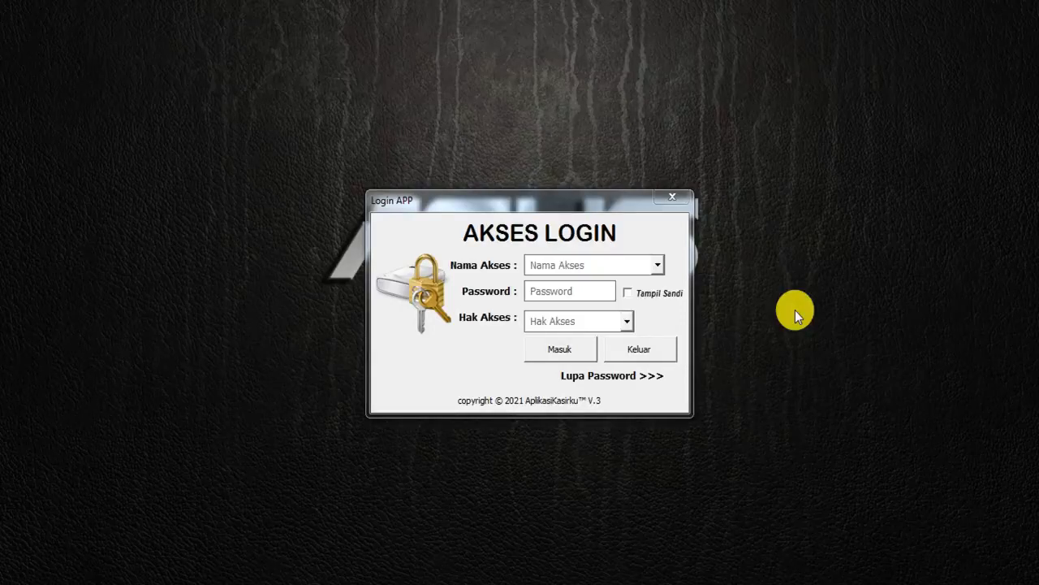
Step: Log in with the second access name, its password shown via Tampil Sandi, and User access level
left_click(574, 262)
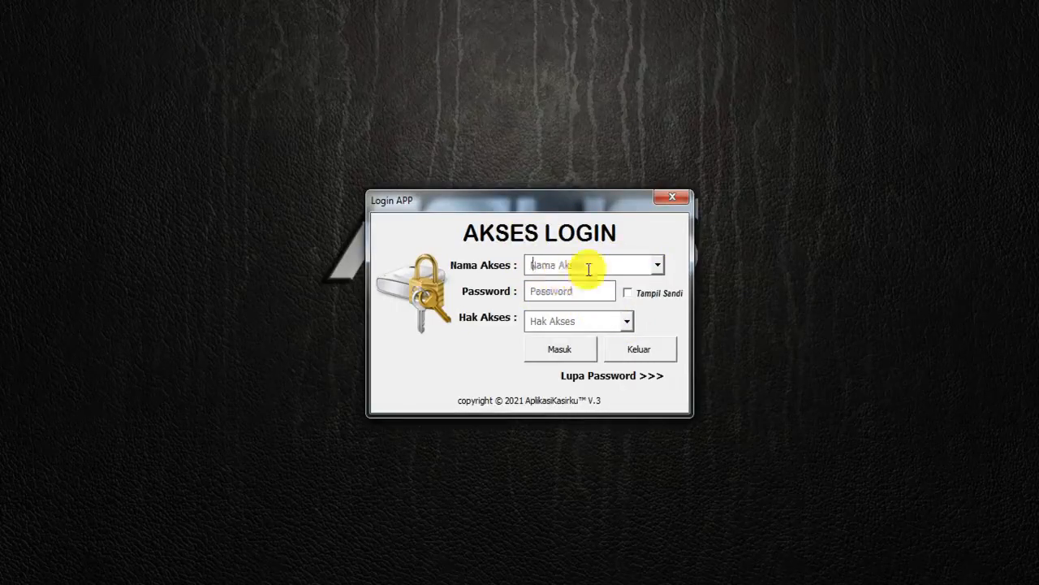
left_click_drag(554, 216, 530, 231)
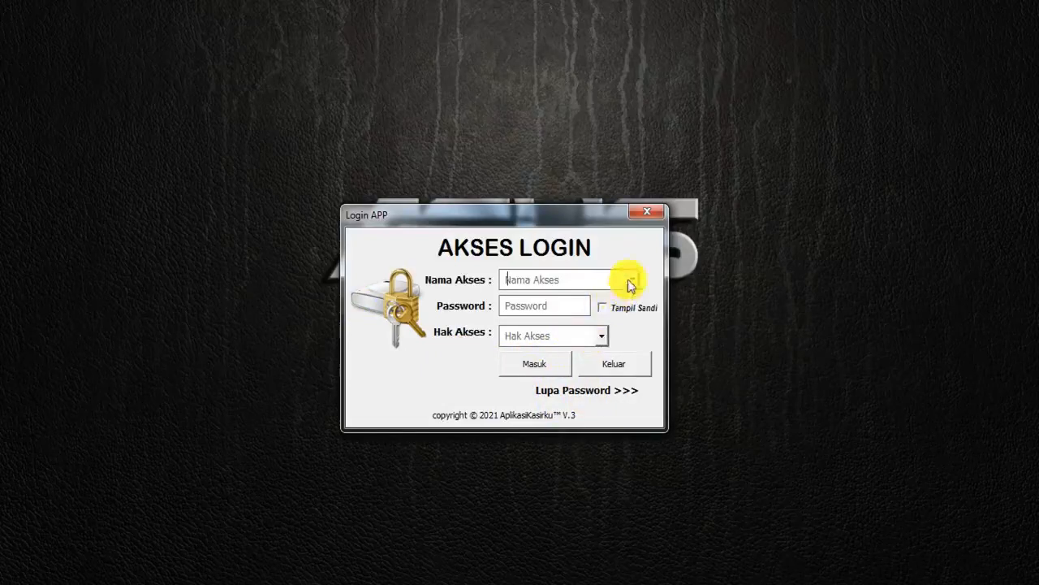
left_click_drag(538, 216, 492, 216)
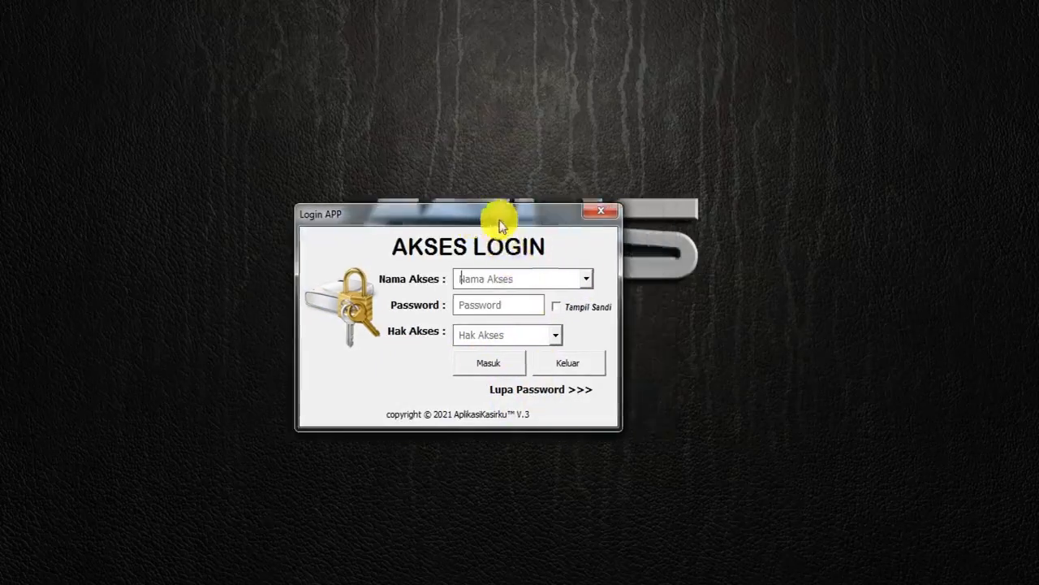
left_click(589, 281)
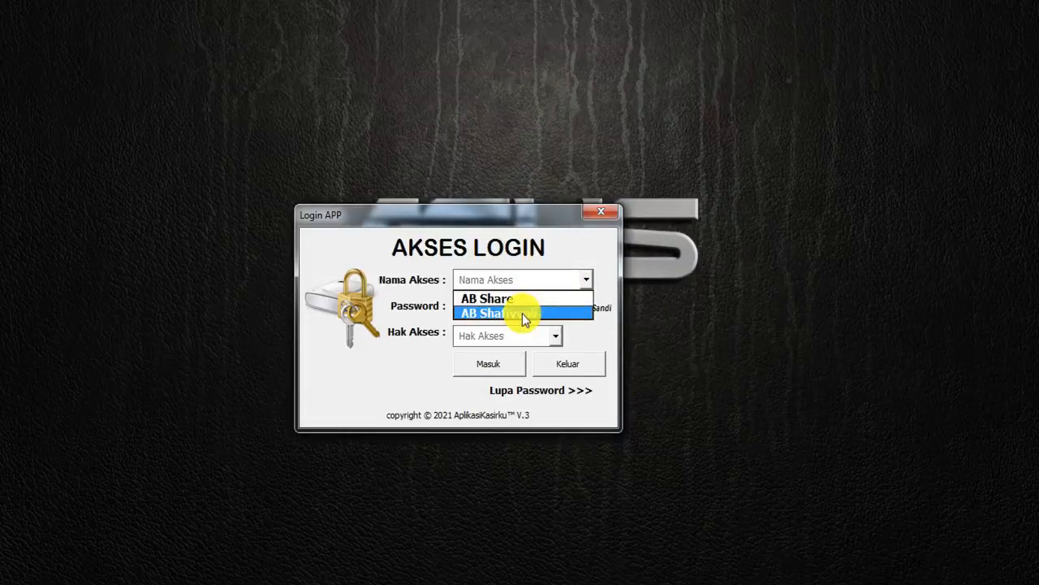
left_click(522, 314)
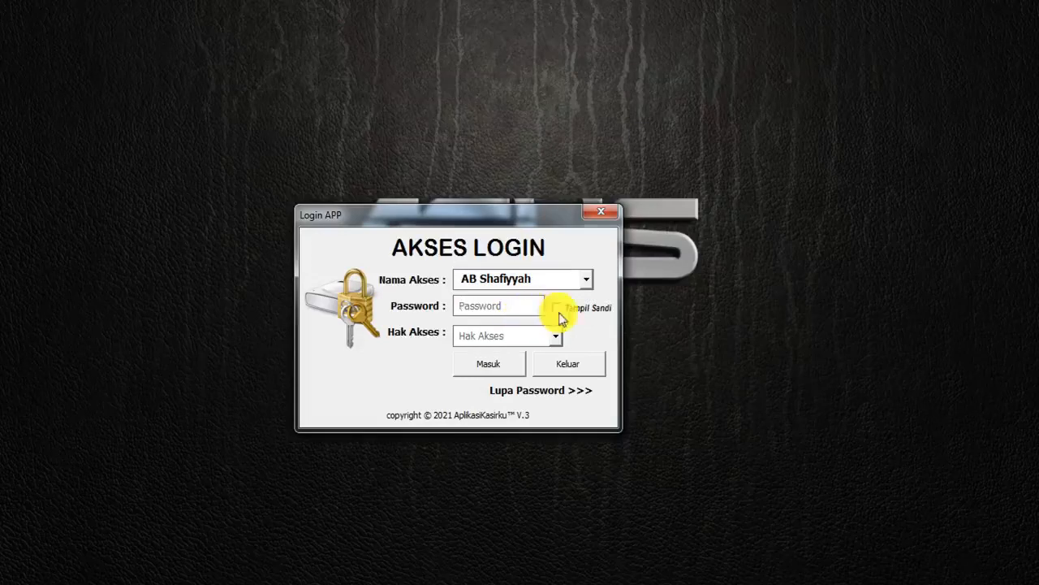
type("1234")
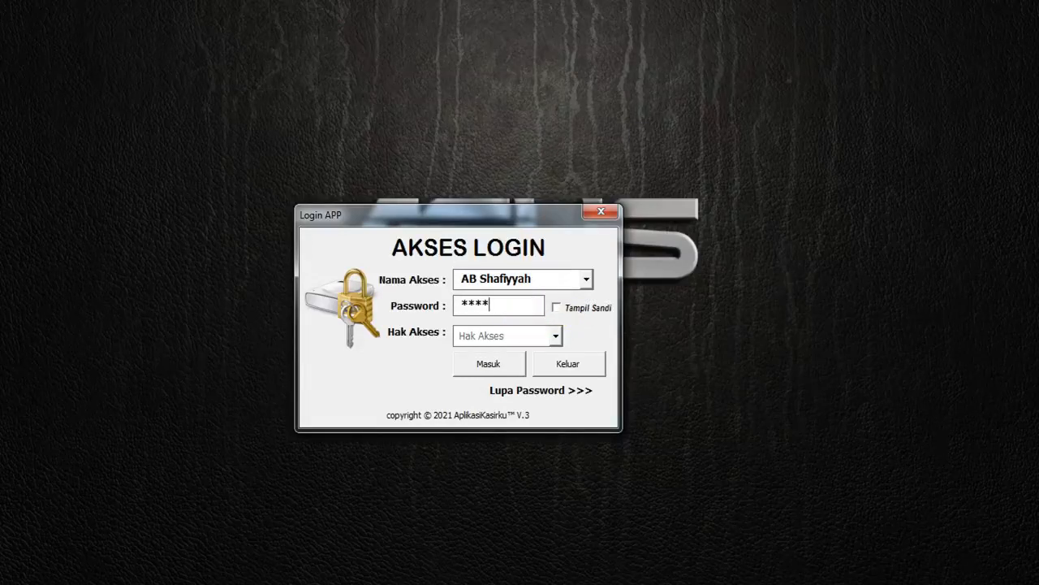
key("BackSpace")
key("BackSpace")
key("BackSpace")
key("BackSpace")
type("12345")
left_click(588, 308)
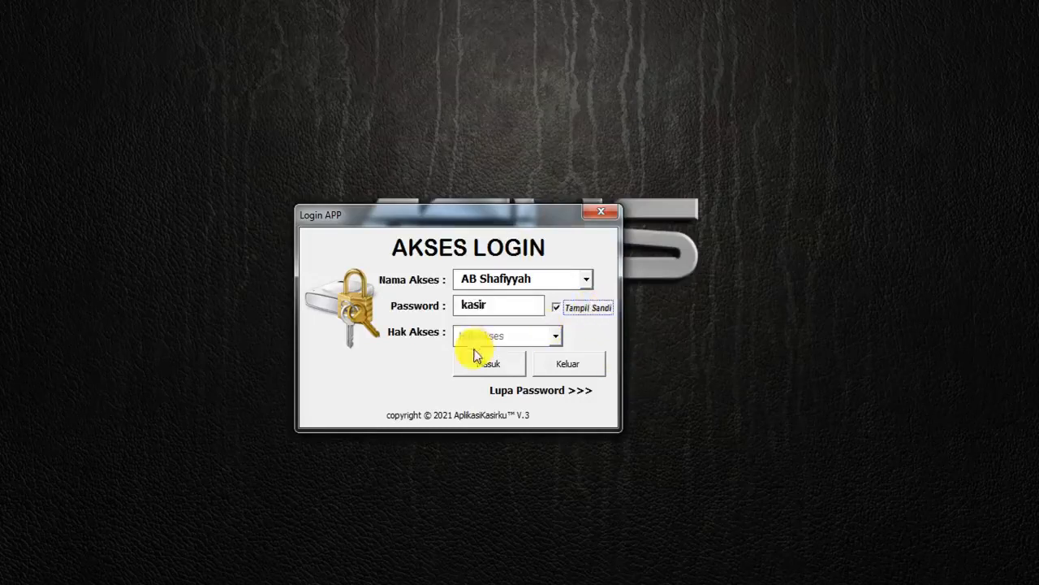
left_click(556, 335)
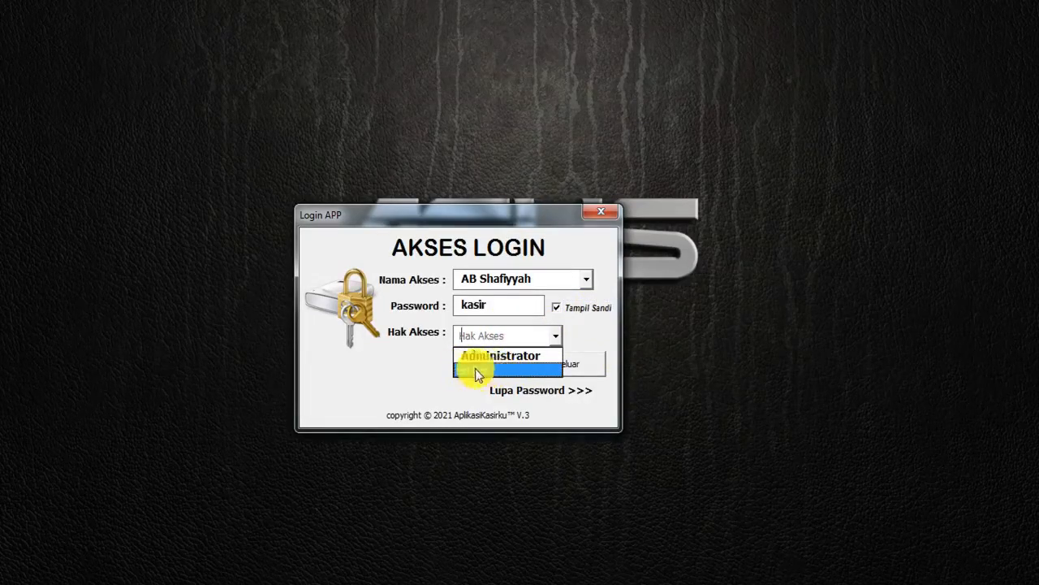
left_click(488, 369)
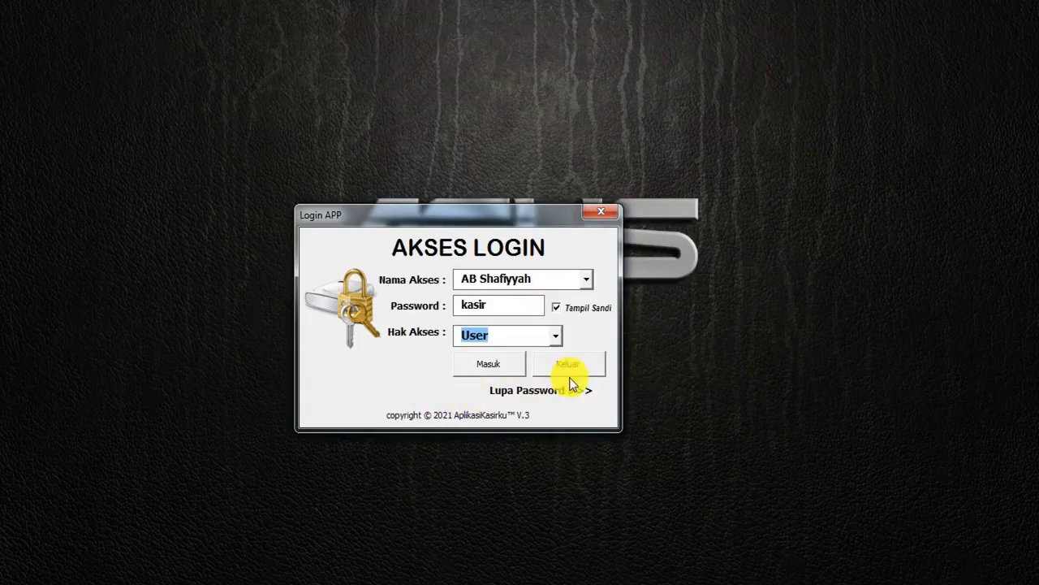
left_click(486, 363)
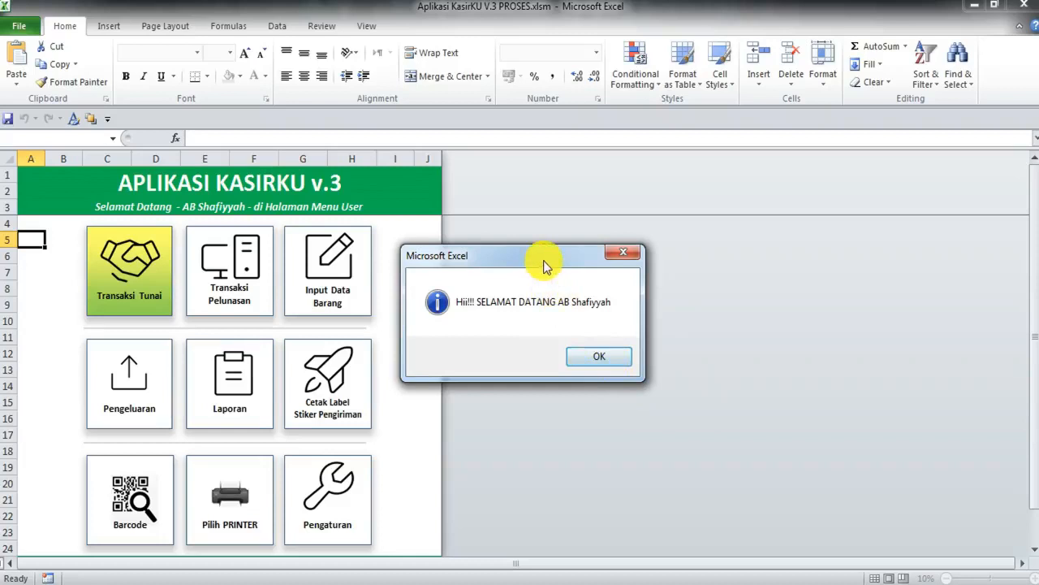
Step: Dismiss the SELAMAT DATANG welcome message box
left_click_drag(545, 258, 407, 263)
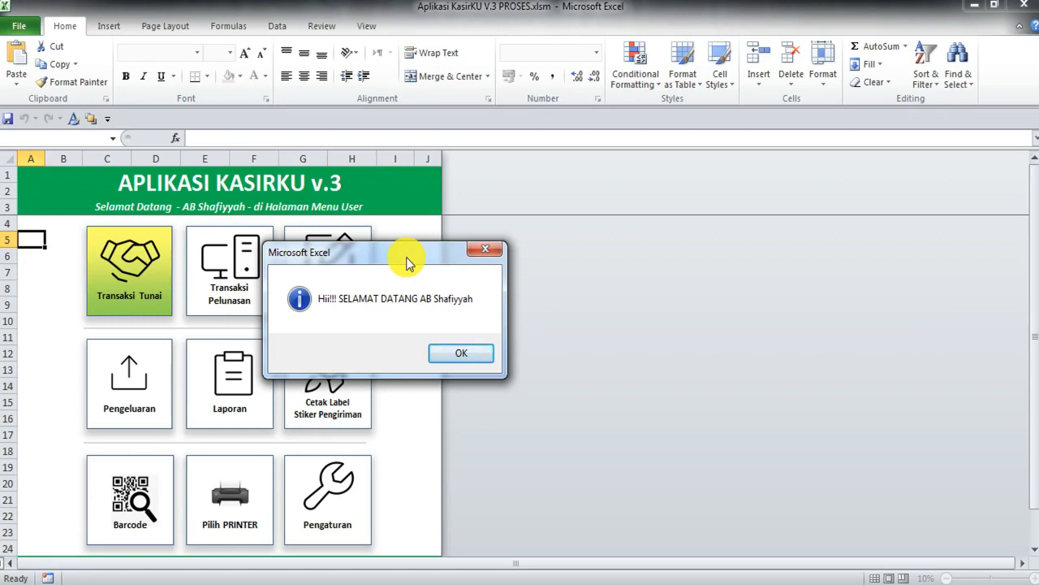
left_click(479, 354)
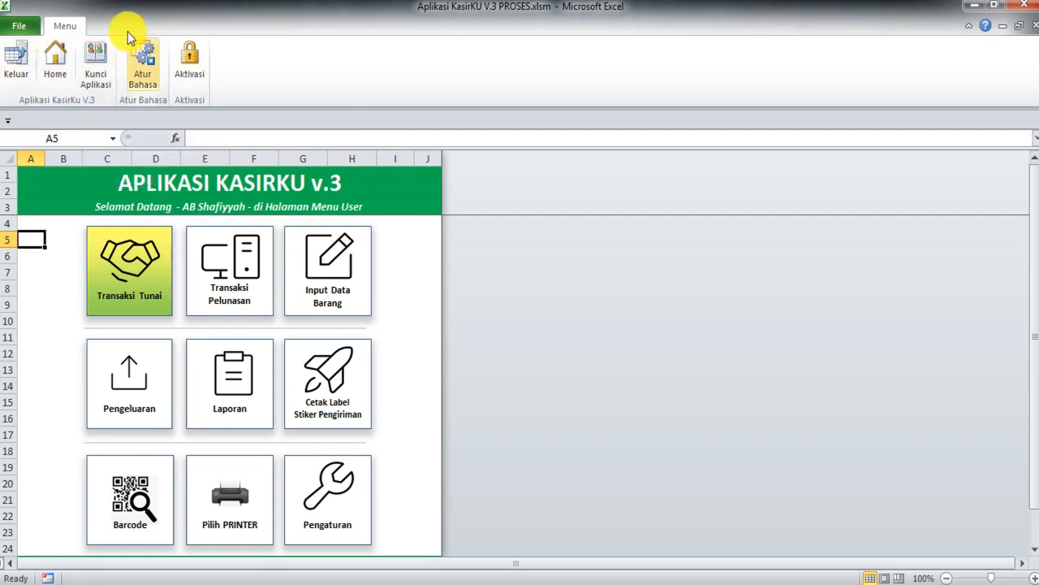
Step: Show the Atur Bahasa language-settings notice from the Menu ribbon tab
scroll(256, 441, "down", 1)
scroll(254, 439, "up", 1)
left_click(142, 57)
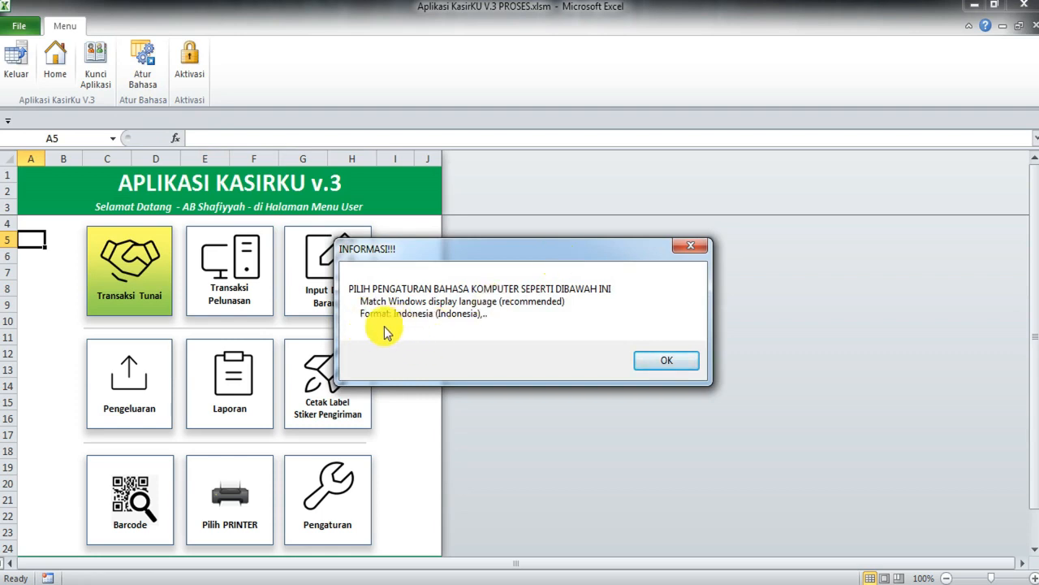
Step: Verify the Region format is Indonesian (Indonesia), then cancel without changes
left_click(666, 362)
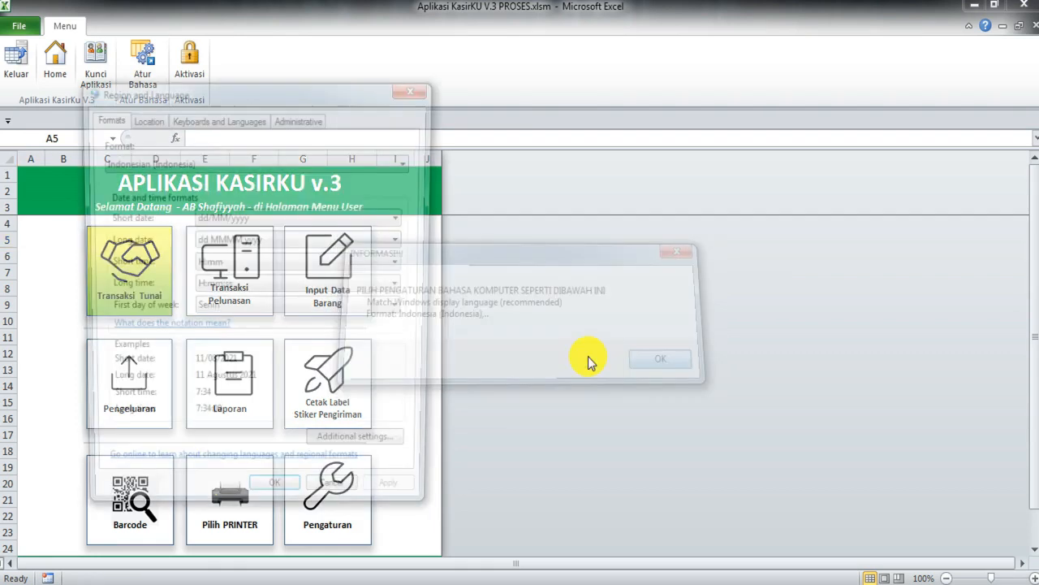
left_click_drag(256, 96, 423, 96)
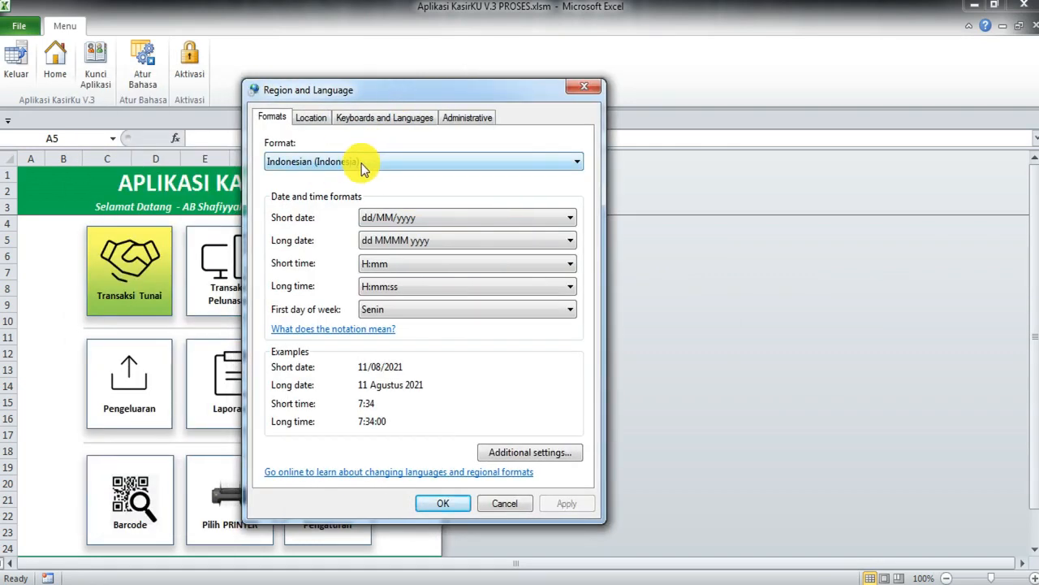
left_click(364, 163)
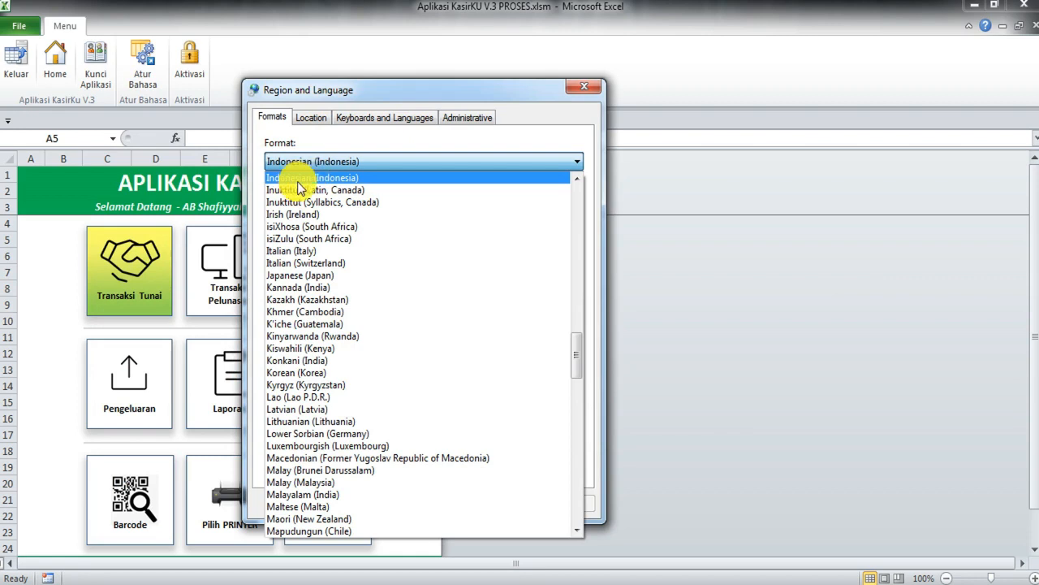
left_click(399, 91)
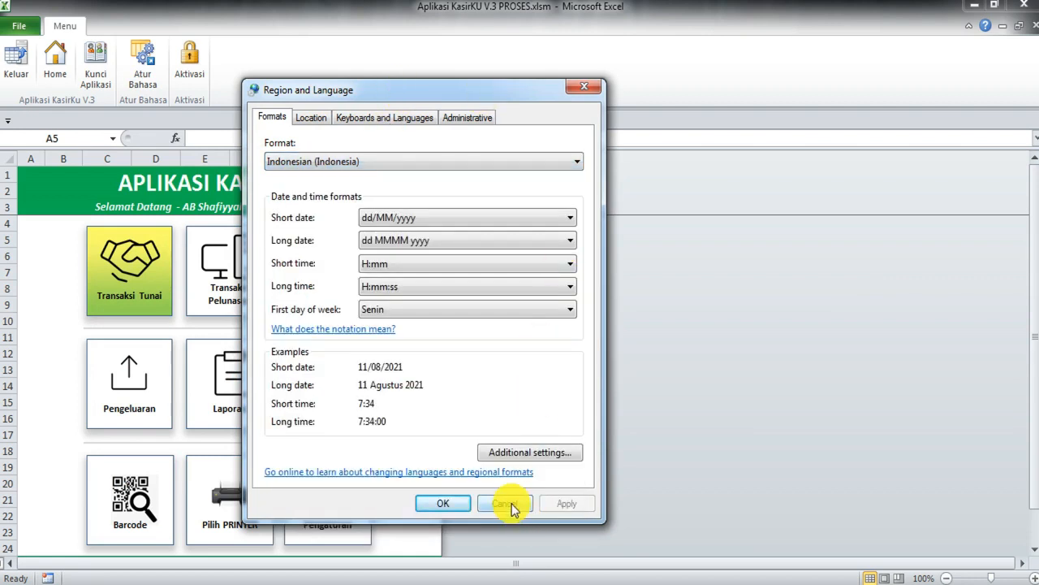
left_click(363, 163)
left_click(362, 159)
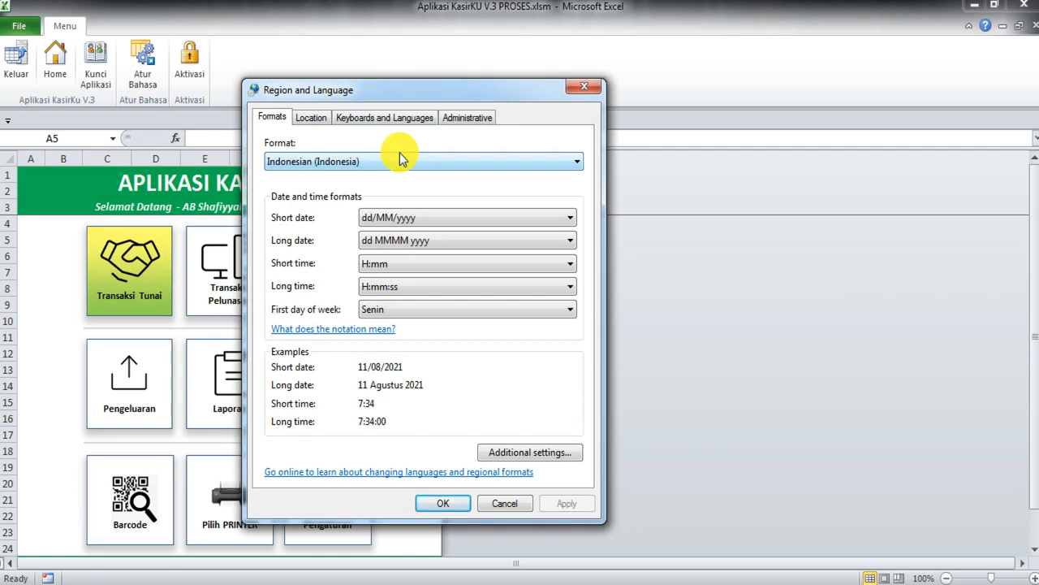
left_click(505, 502)
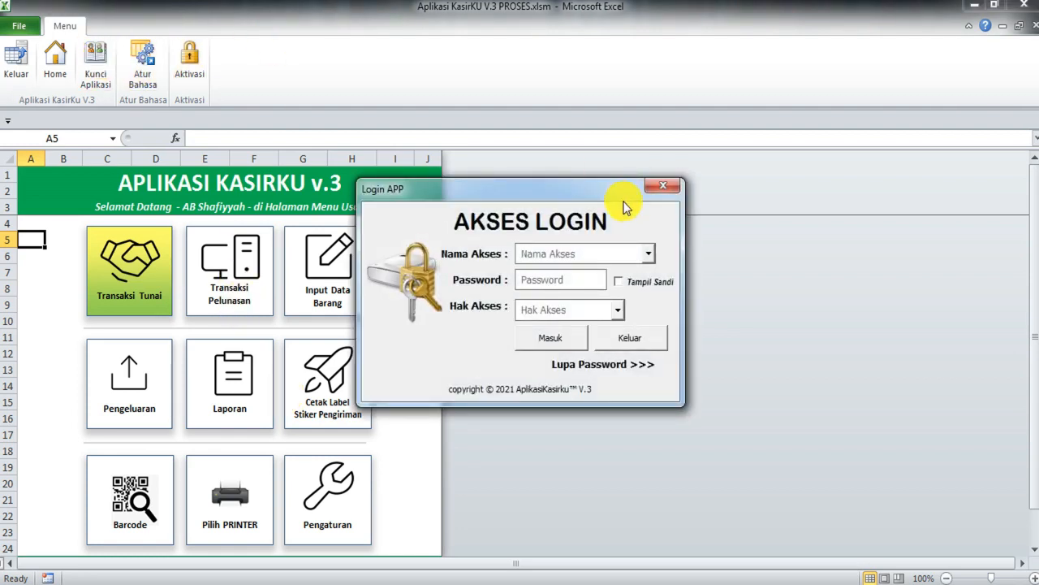
Step: Log in with the first access name and Administrator access, then dismiss the welcome message
left_click_drag(563, 194, 380, 194)
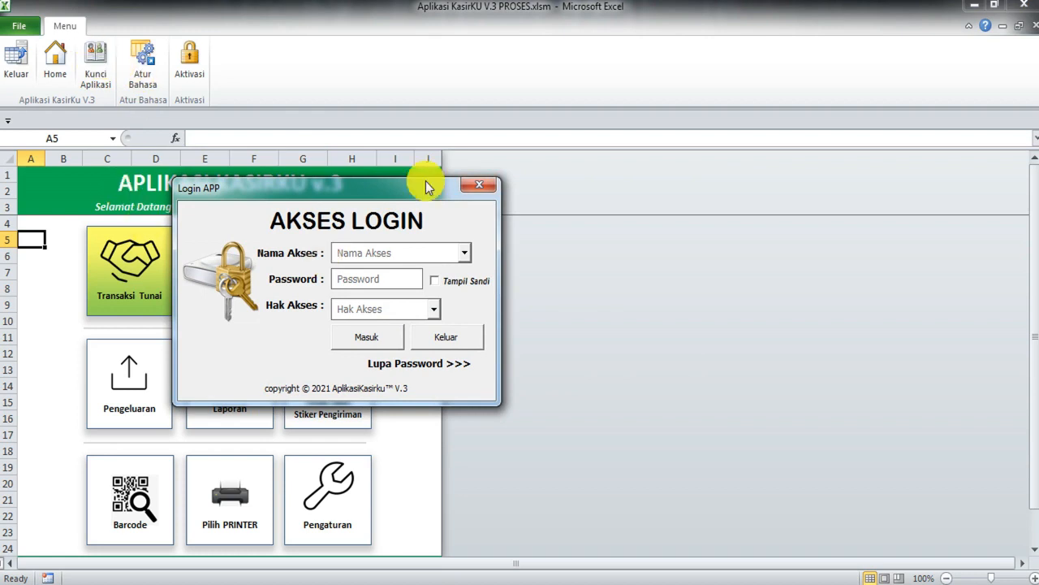
left_click_drag(366, 192, 395, 246)
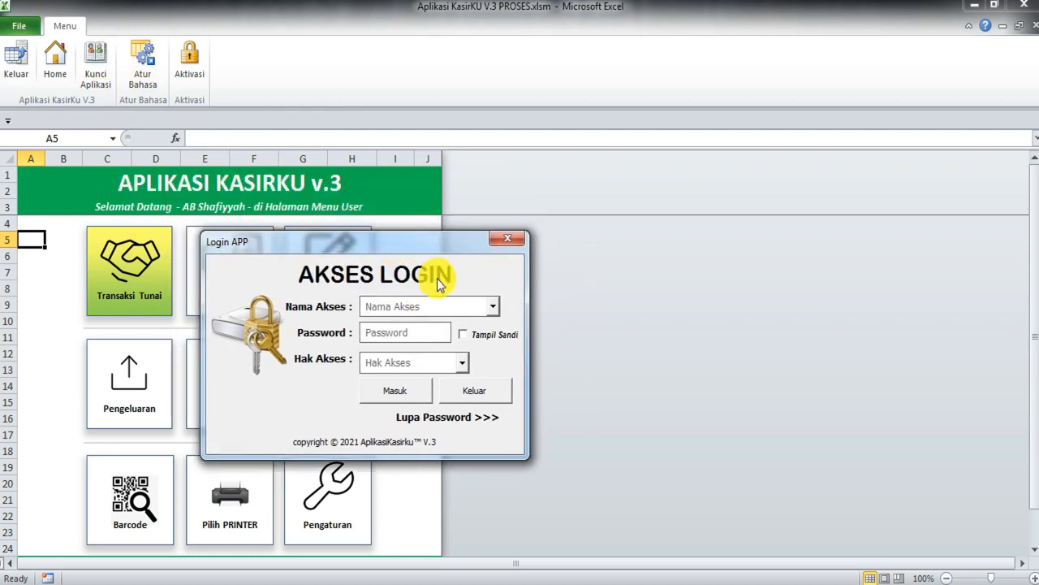
left_click(490, 310)
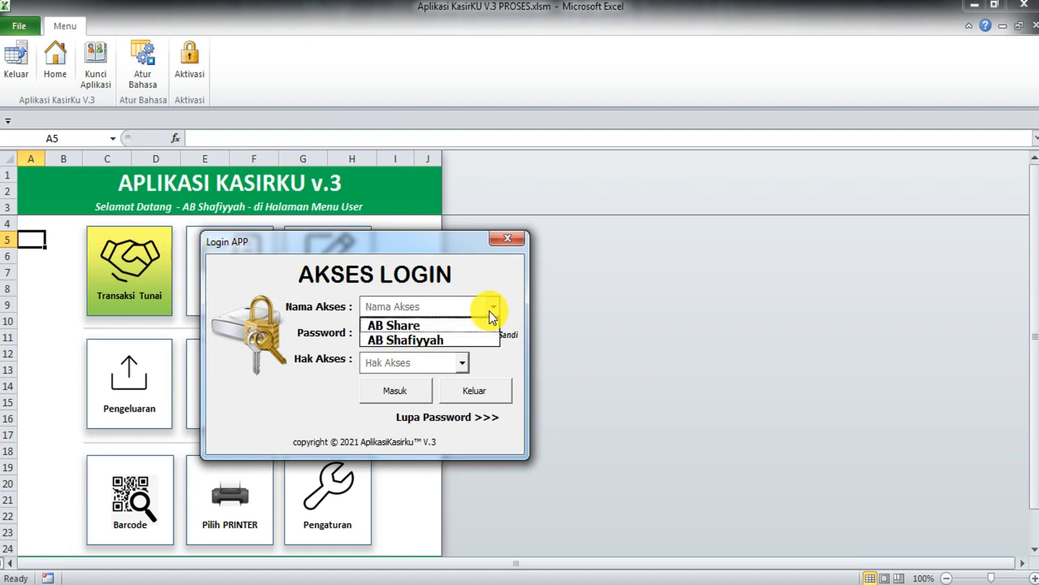
left_click(441, 328)
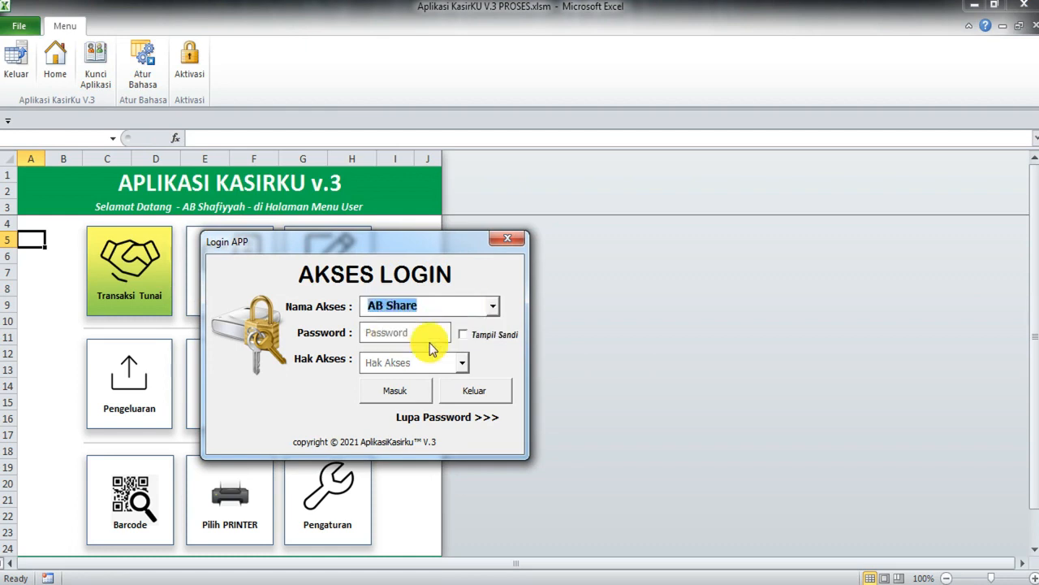
key("Tab")
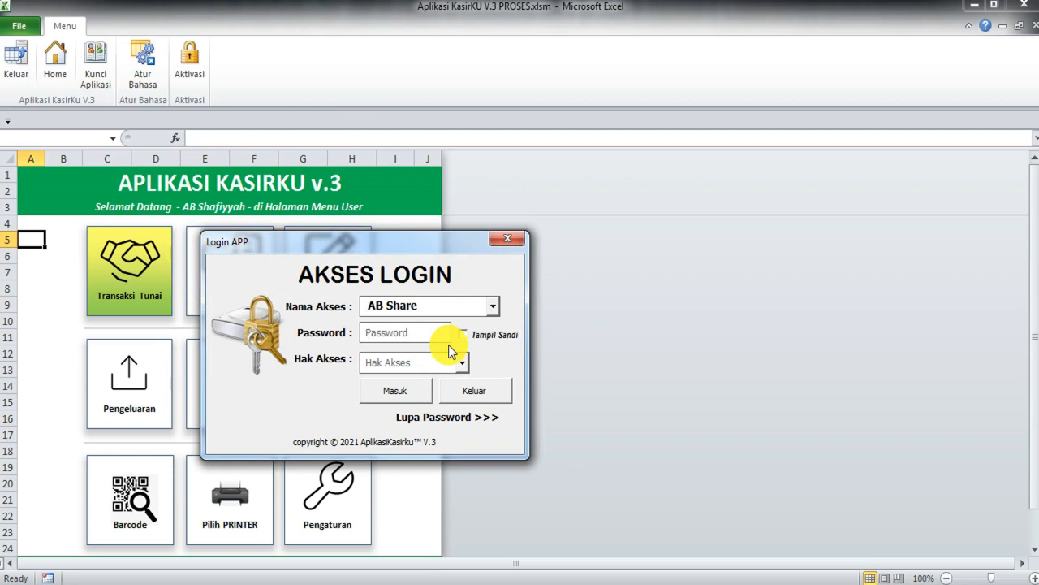
type("*****")
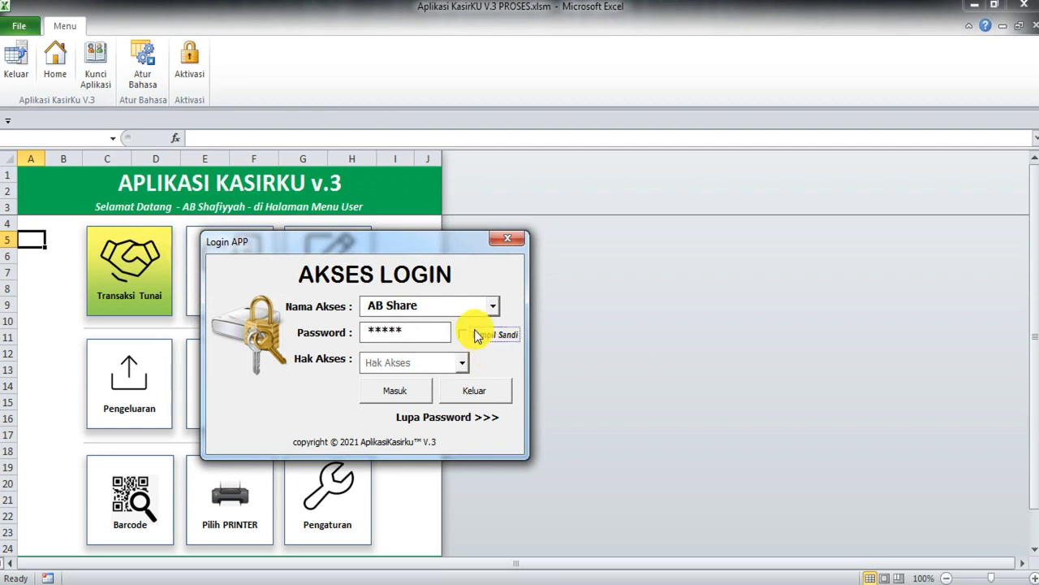
left_click(463, 334)
left_click(462, 363)
left_click(408, 383)
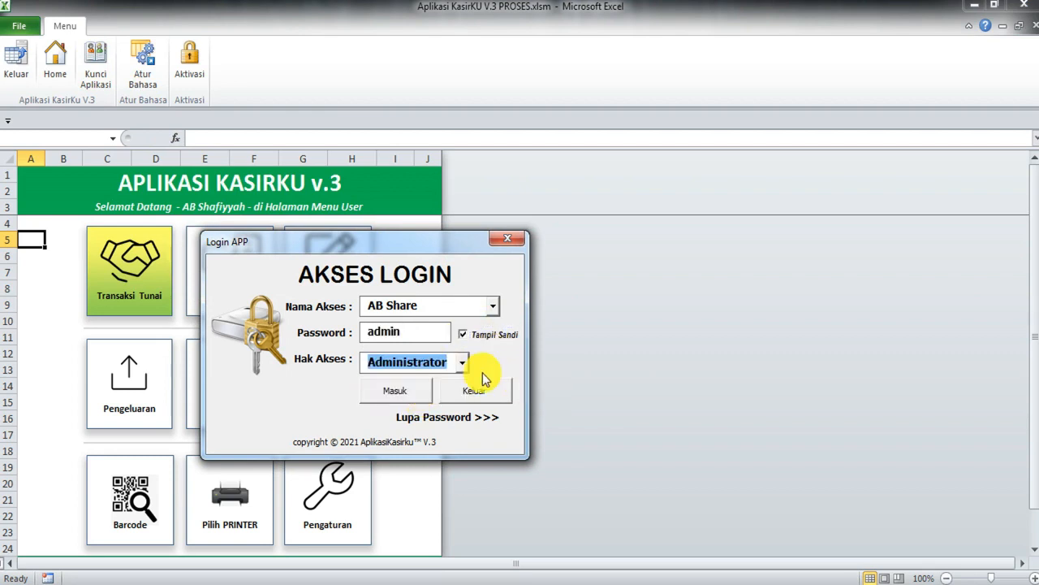
left_click(415, 391)
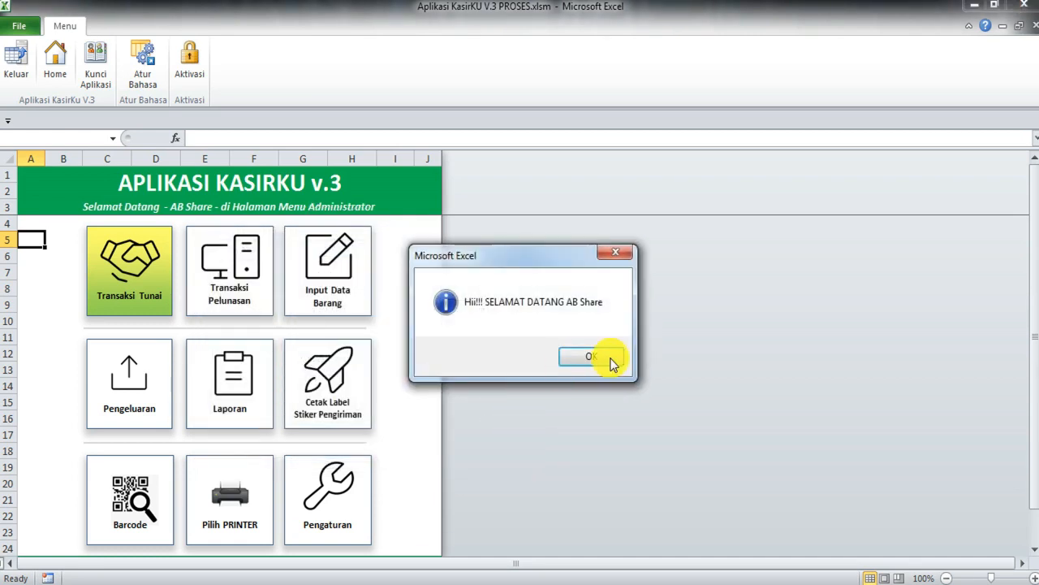
left_click(612, 363)
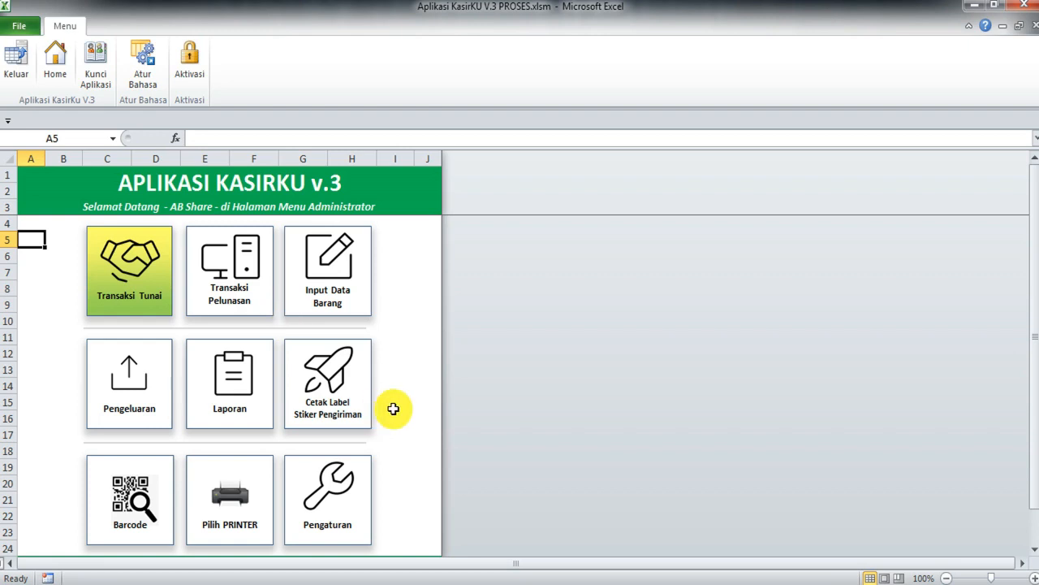
Step: Switch the shipping label courier to JNE, save it, and preview the label to confirm
left_click(344, 376)
left_click_drag(585, 70, 478, 45)
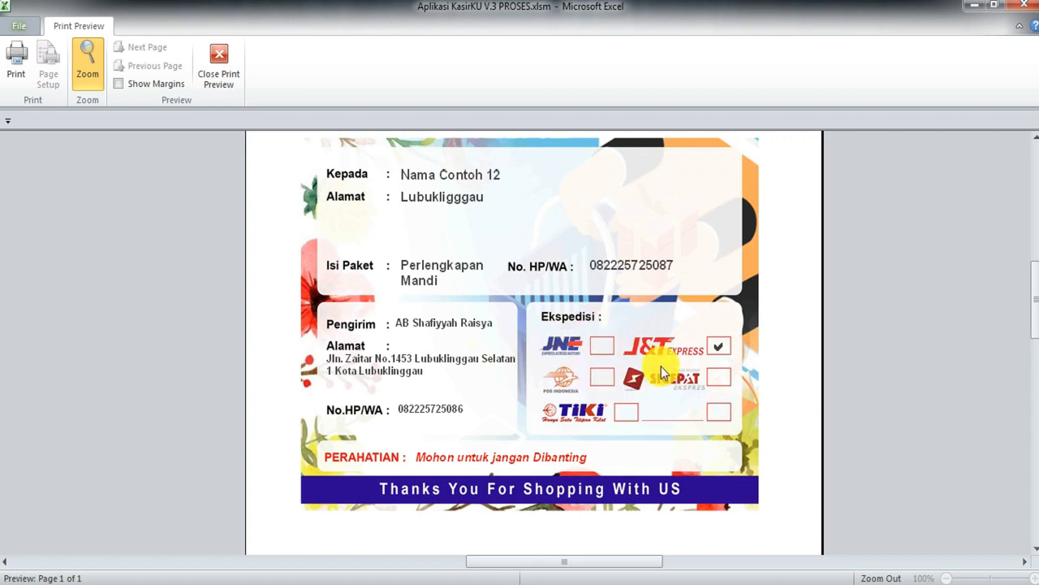
left_click(222, 74)
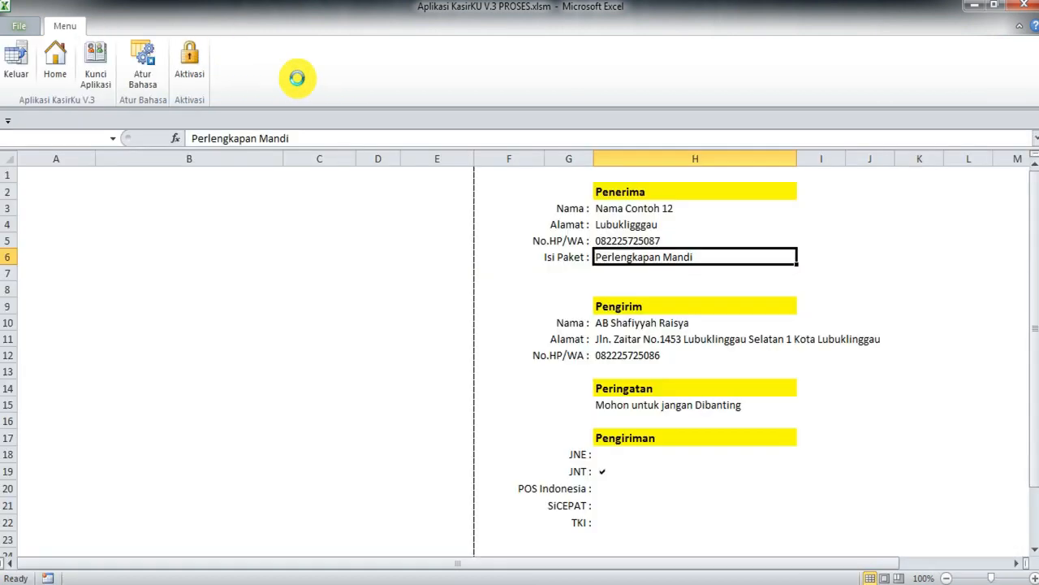
left_click_drag(528, 87, 401, 99)
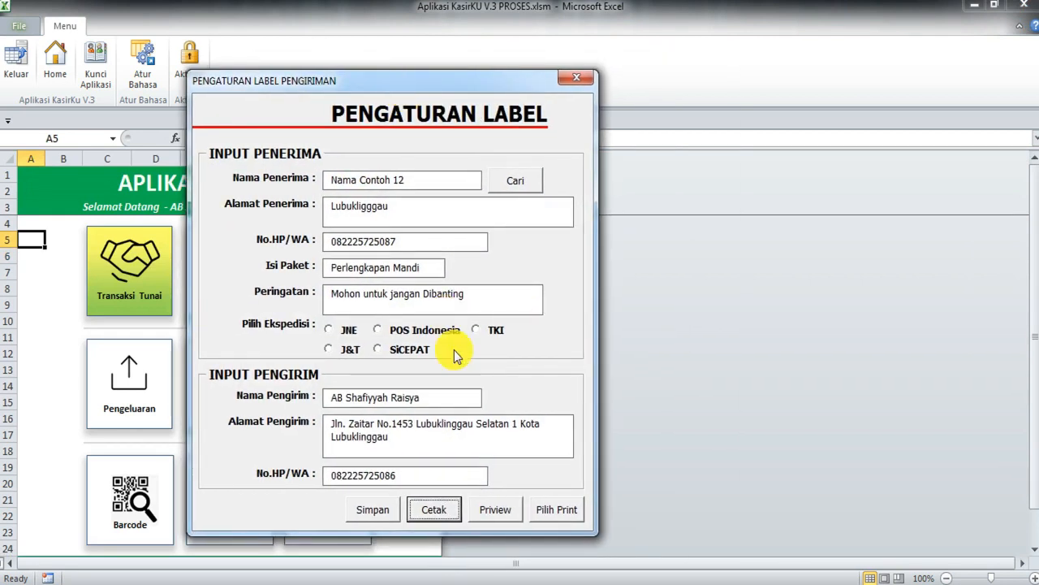
left_click(331, 333)
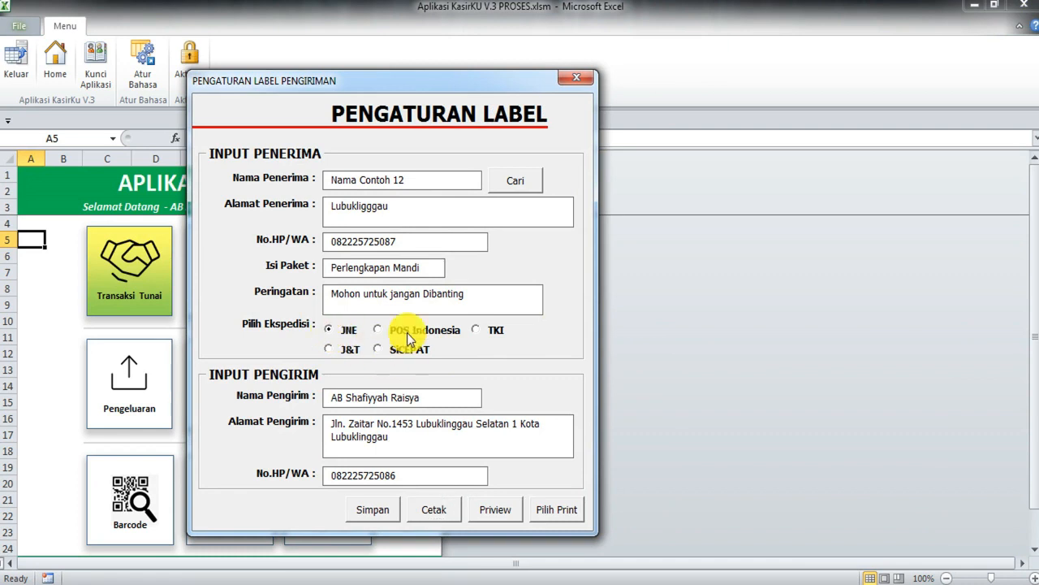
left_click(375, 509)
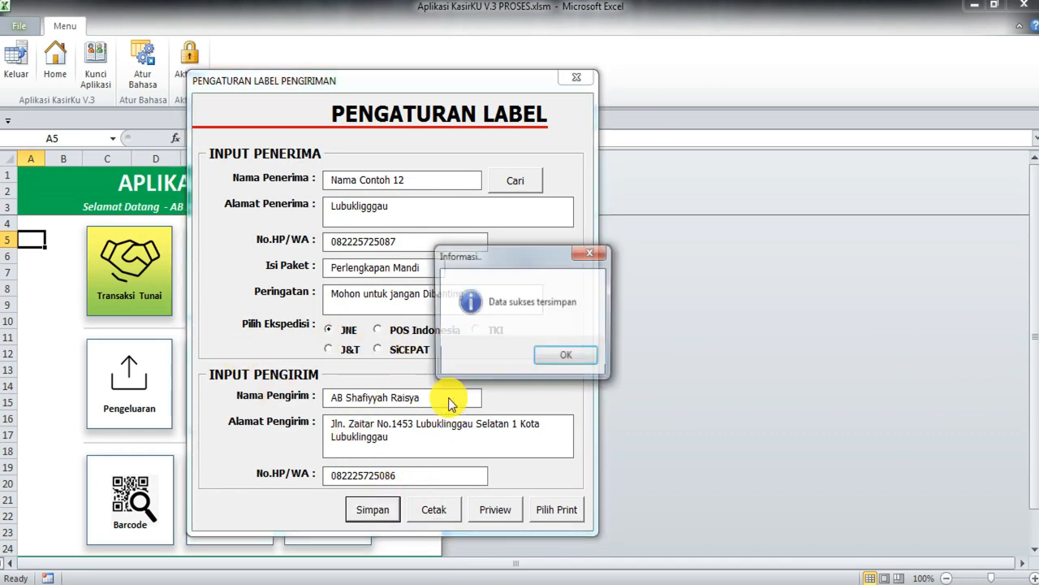
left_click(559, 354)
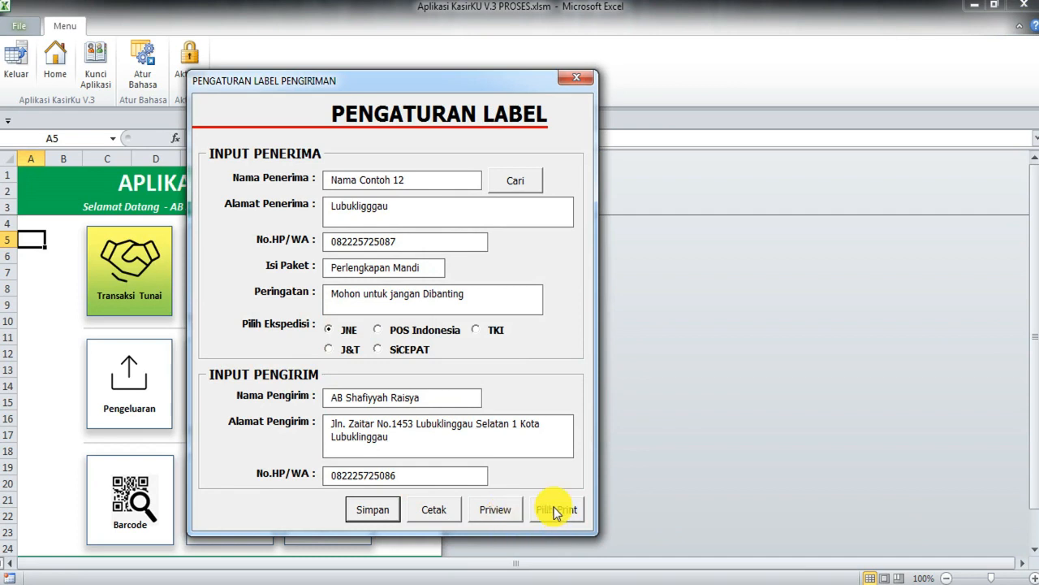
left_click(499, 510)
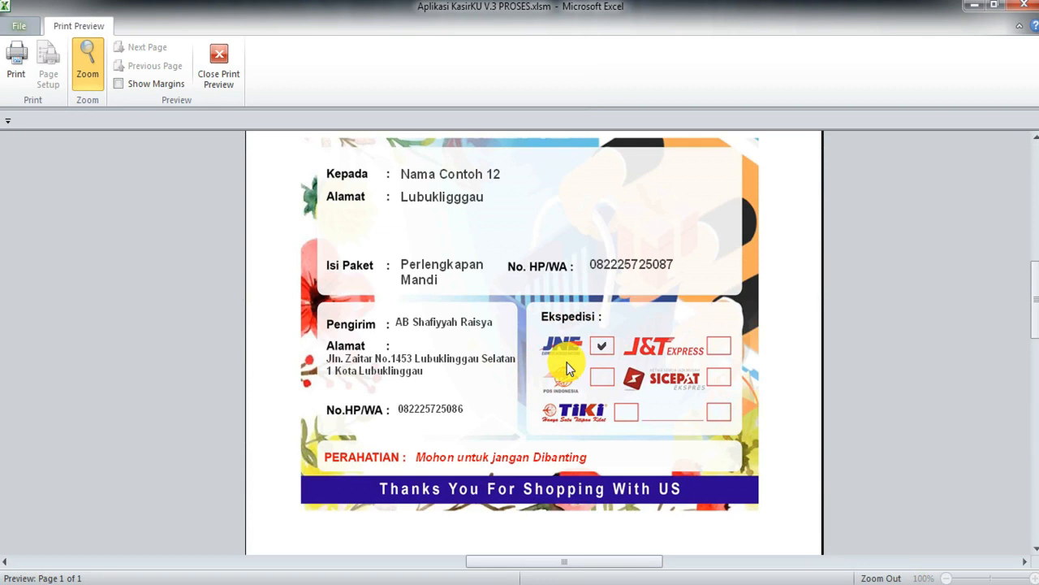
left_click(221, 75)
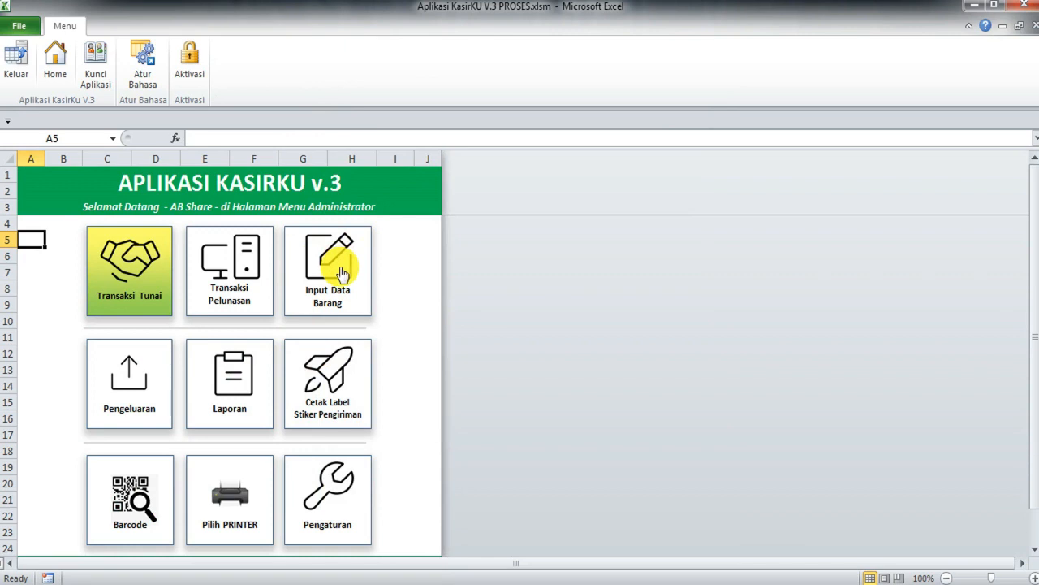
left_click(342, 271)
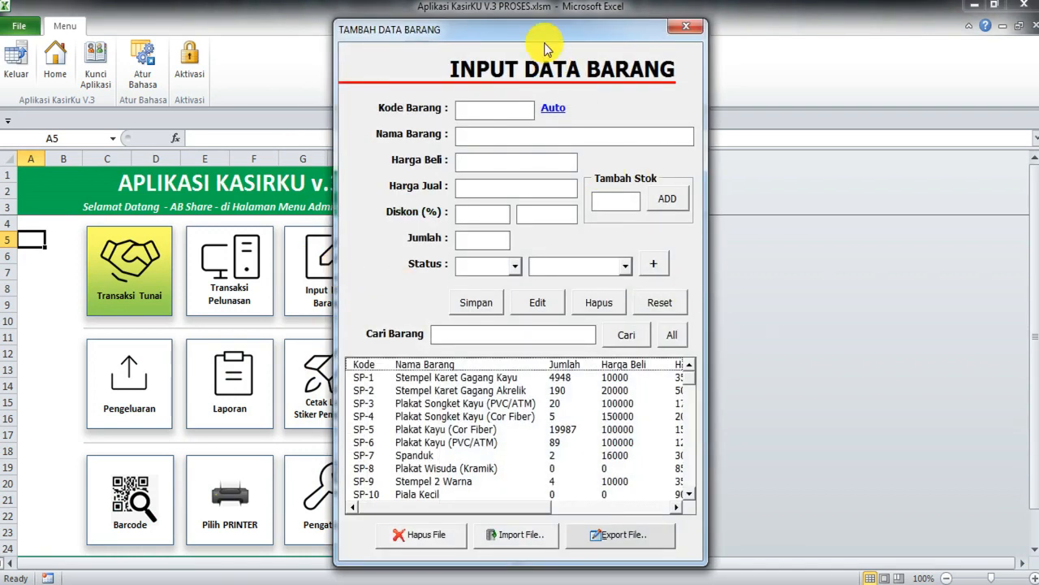
left_click_drag(545, 37, 432, 31)
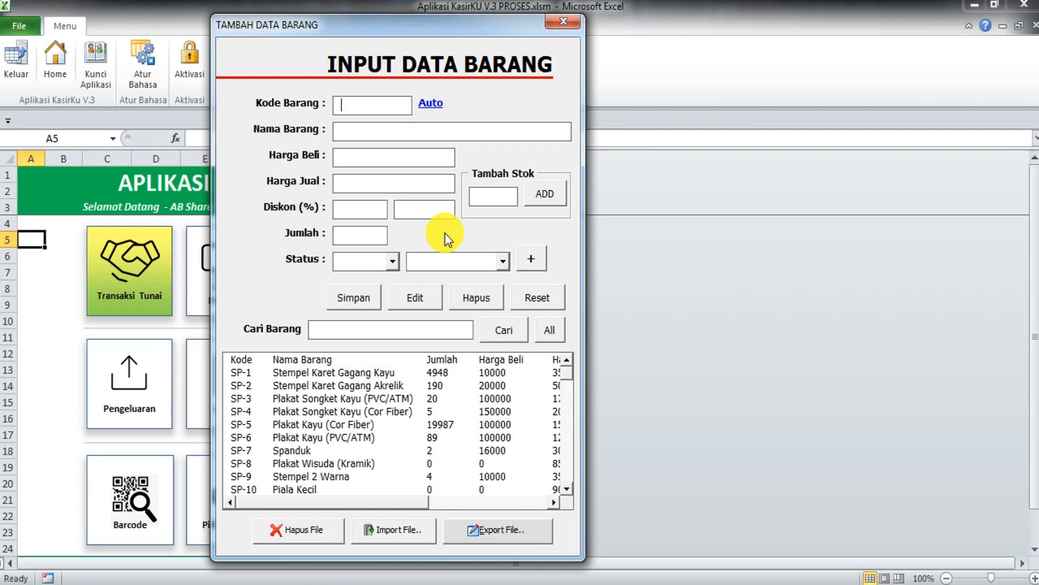
type("an")
key("BackSpace")
key("BackSpace")
type("1019281")
left_click(433, 105)
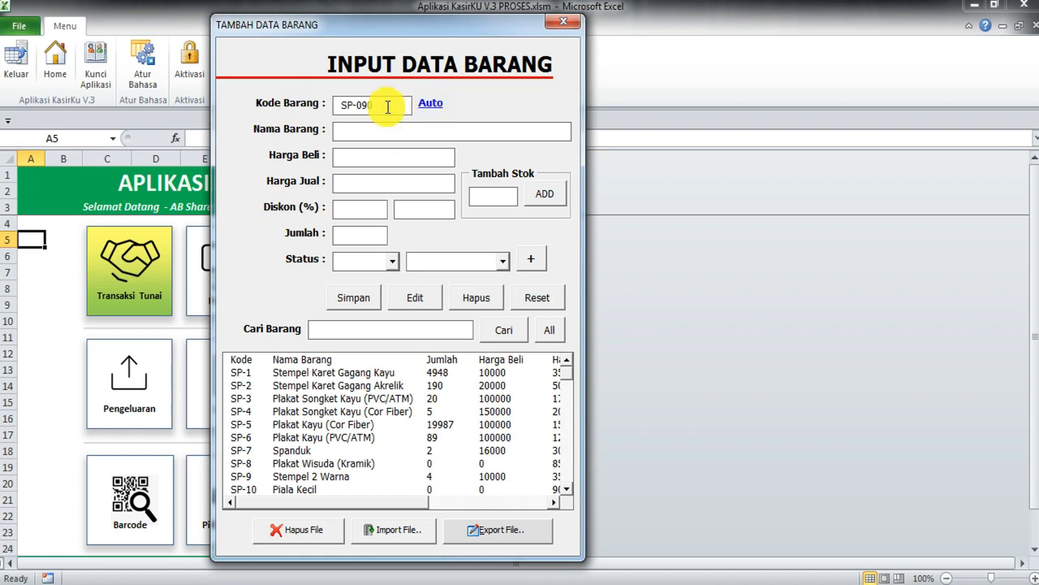
left_click_drag(382, 104, 297, 103)
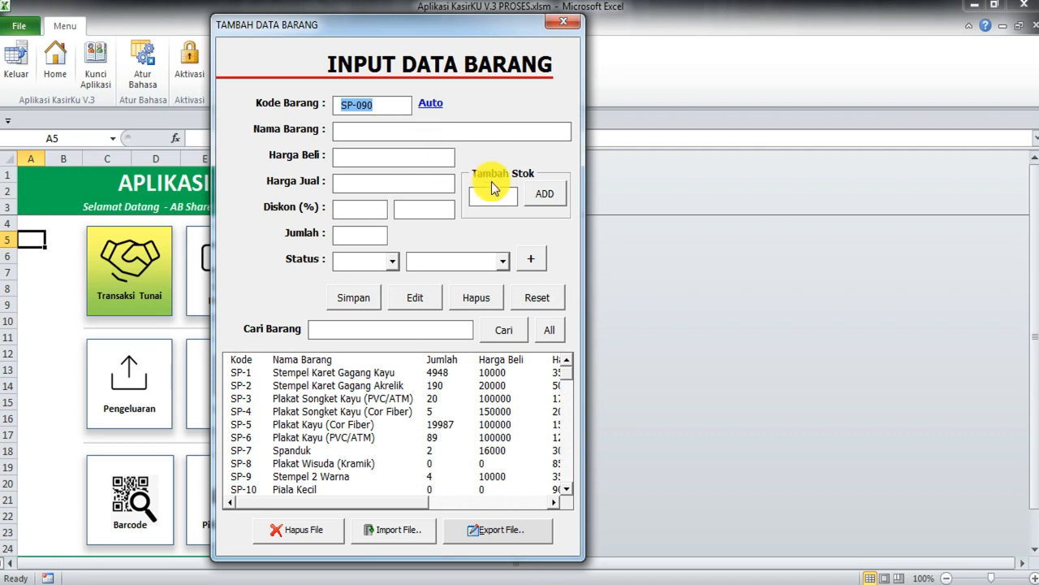
left_click_drag(357, 104, 310, 109)
left_click(563, 21)
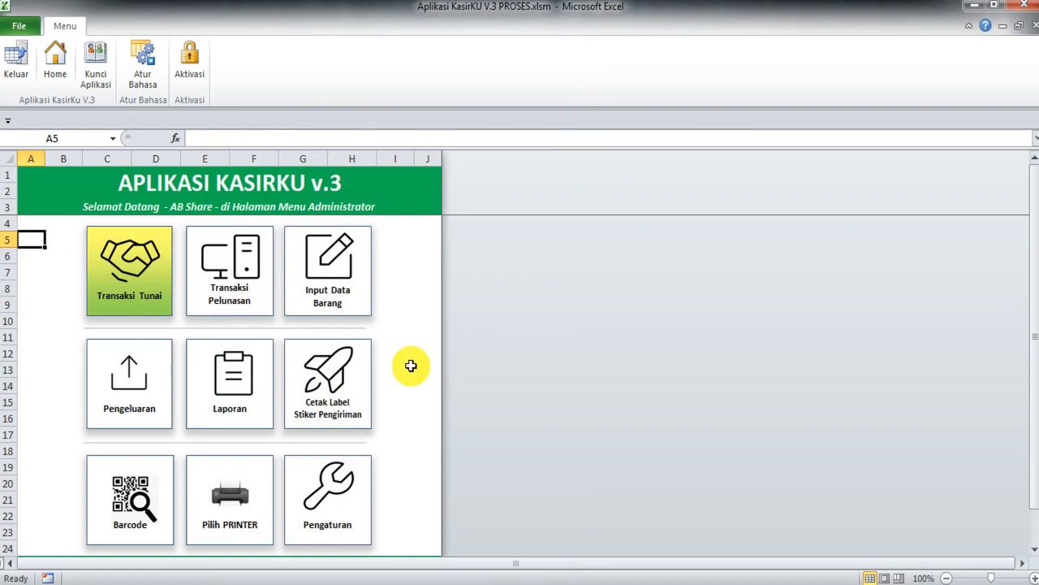
Step: Save Sp- as the Kode Urut item code prefix in Pengaturan, then reopen Input Data Barang
left_click(305, 479)
left_click(577, 228)
left_click(573, 230)
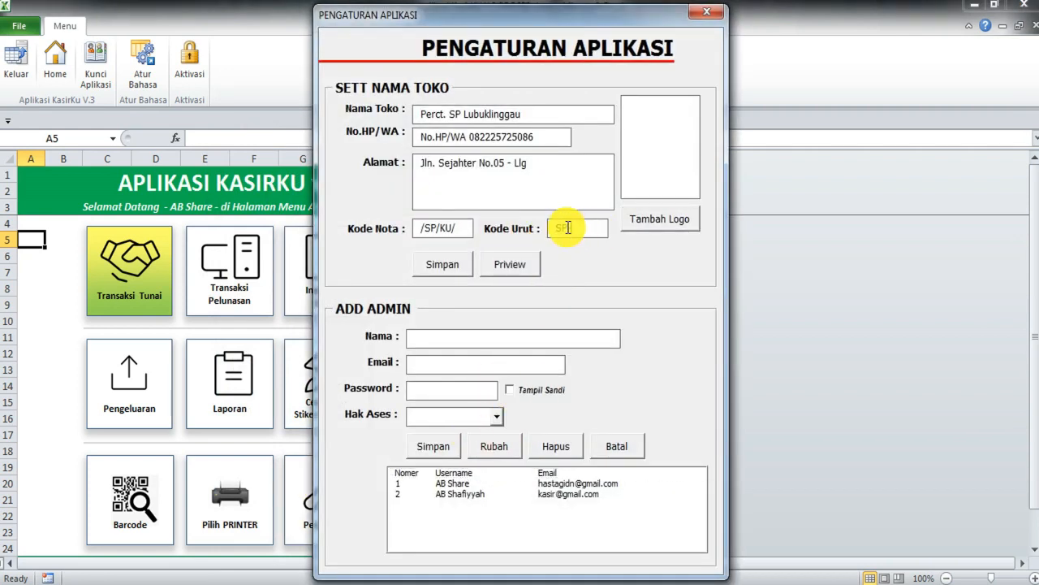
key("BackSpace")
key("BackSpace")
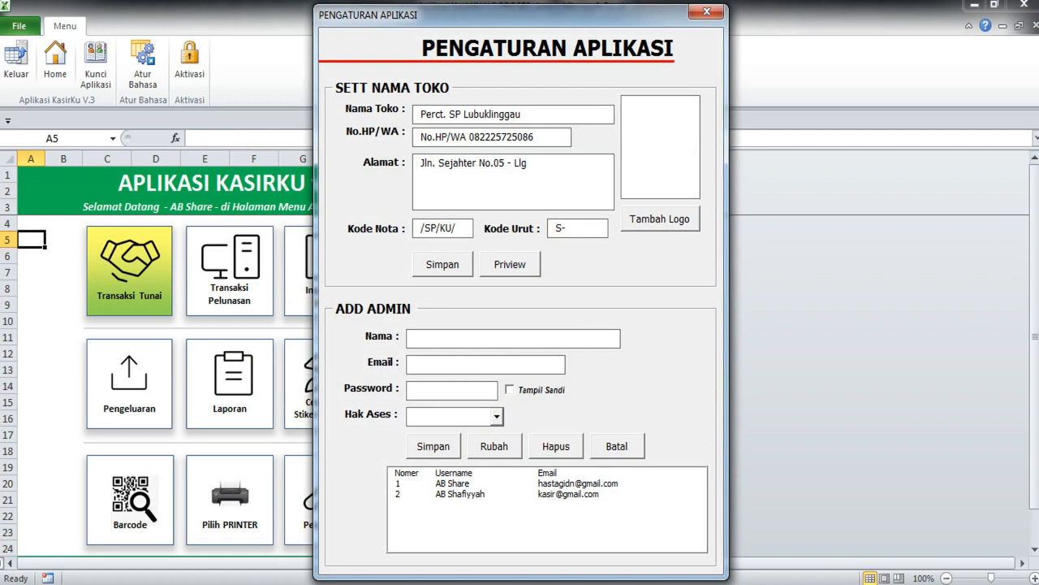
type("p-")
left_click(456, 268)
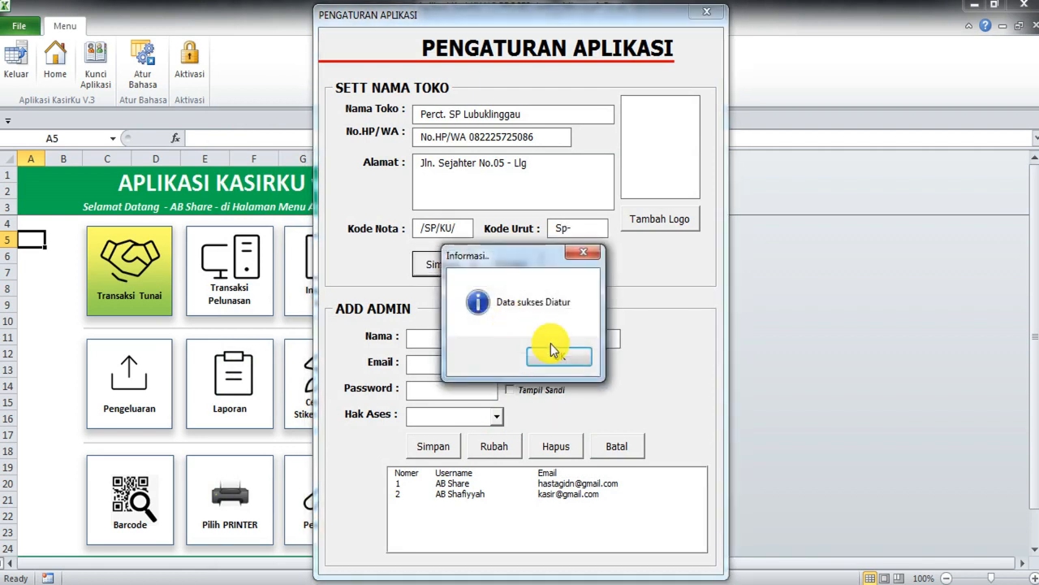
left_click(556, 359)
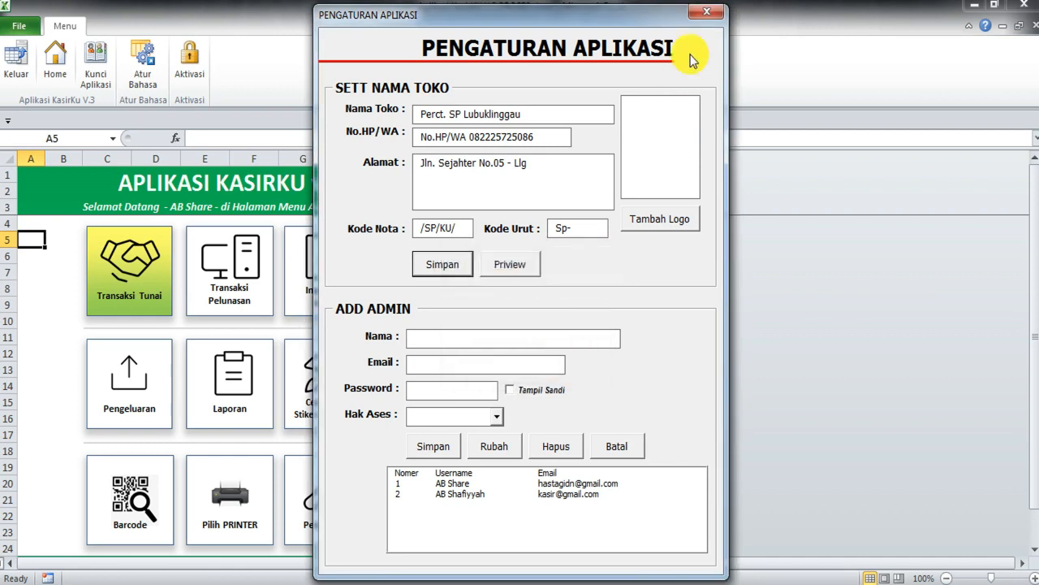
left_click(709, 16)
left_click(327, 267)
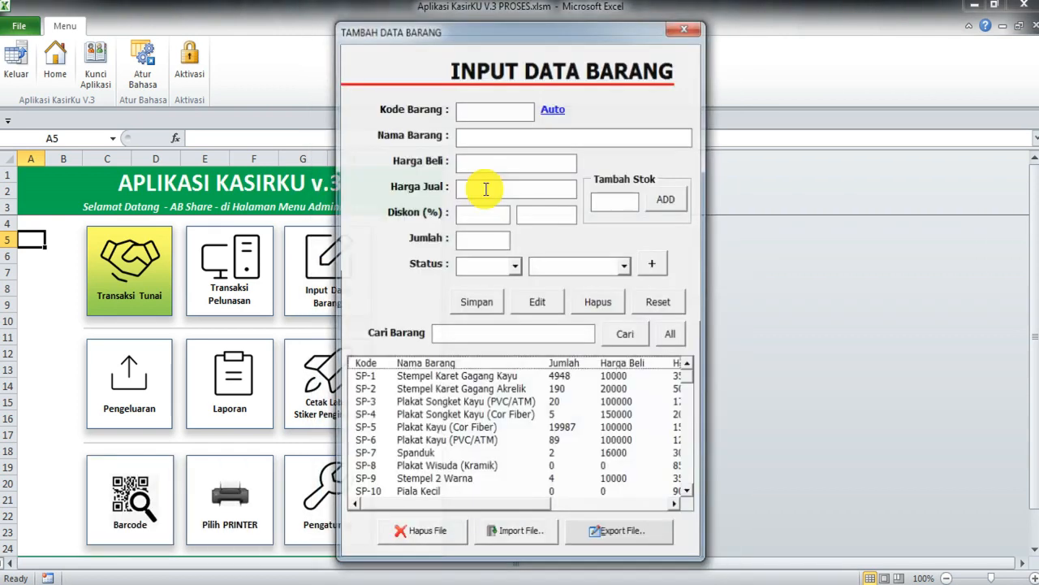
Step: Auto-generate item code Sp-090 and name the item Kopi Enak
left_click(551, 110)
left_click_drag(475, 110, 416, 114)
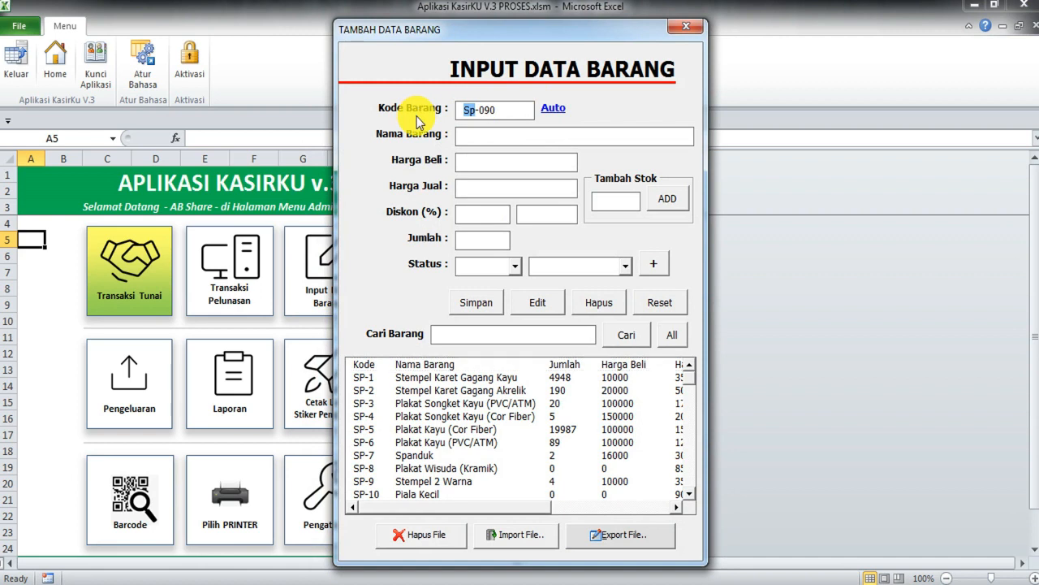
key("Right")
left_click(483, 140)
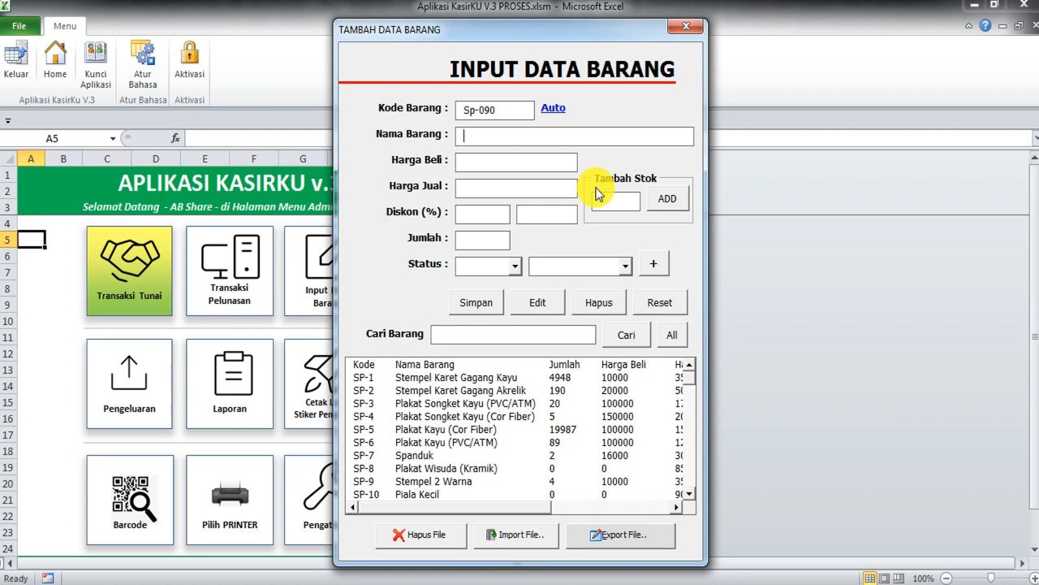
type("Kopi ")
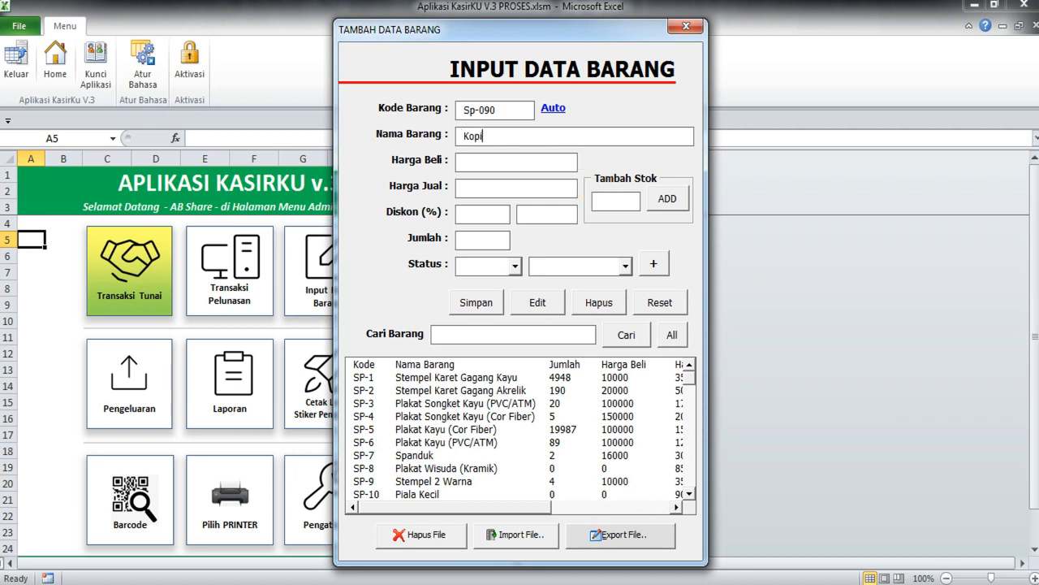
type("n")
key("BackSpace")
type("ENak")
key("BackSpace")
key("BackSpace")
type("nak")
Step: Enter the purchase price 5000 in Harga Beli
left_click(500, 164)
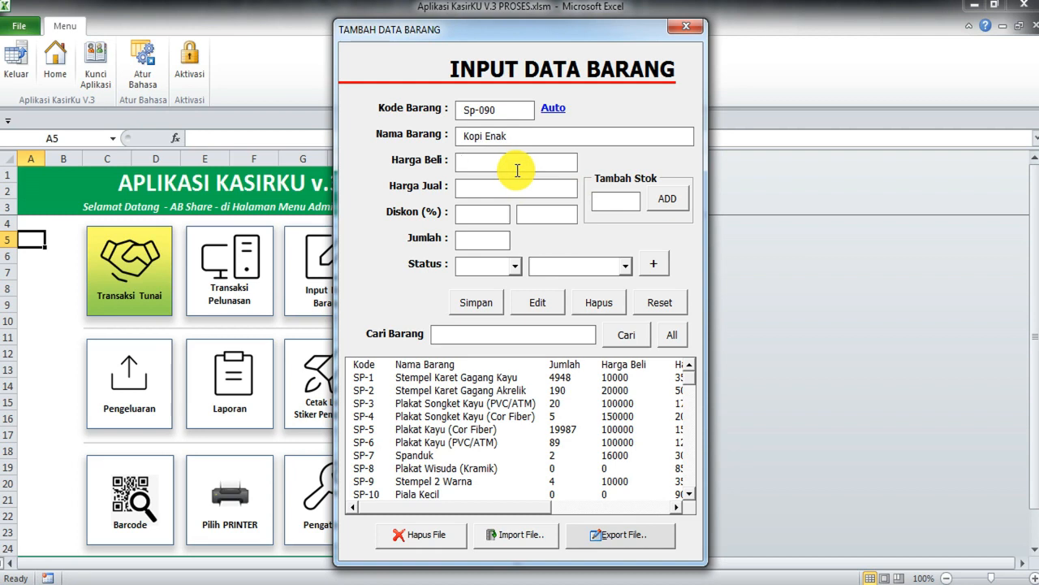
type("50000")
key("BackSpace")
key("shift+Home")
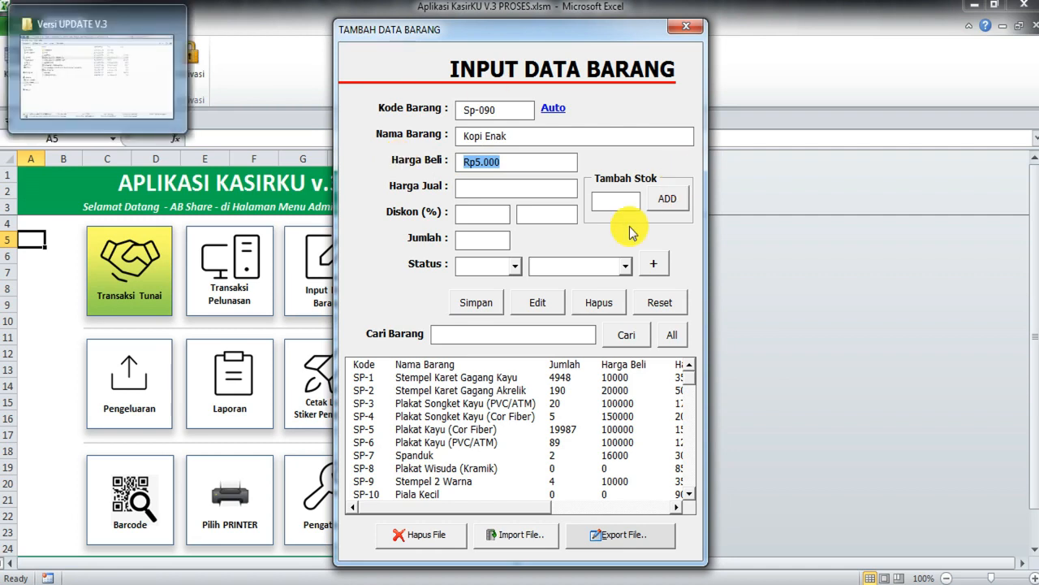
Step: Enter a Harga Jual of Rp10.000 for Kopi Enak
left_click(521, 162)
double_click(493, 161)
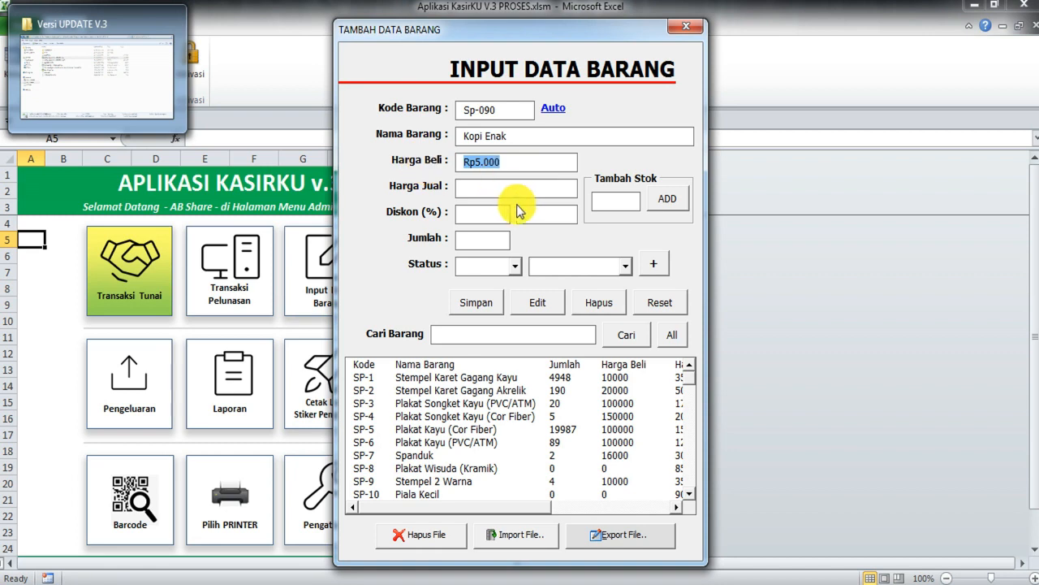
left_click(505, 188)
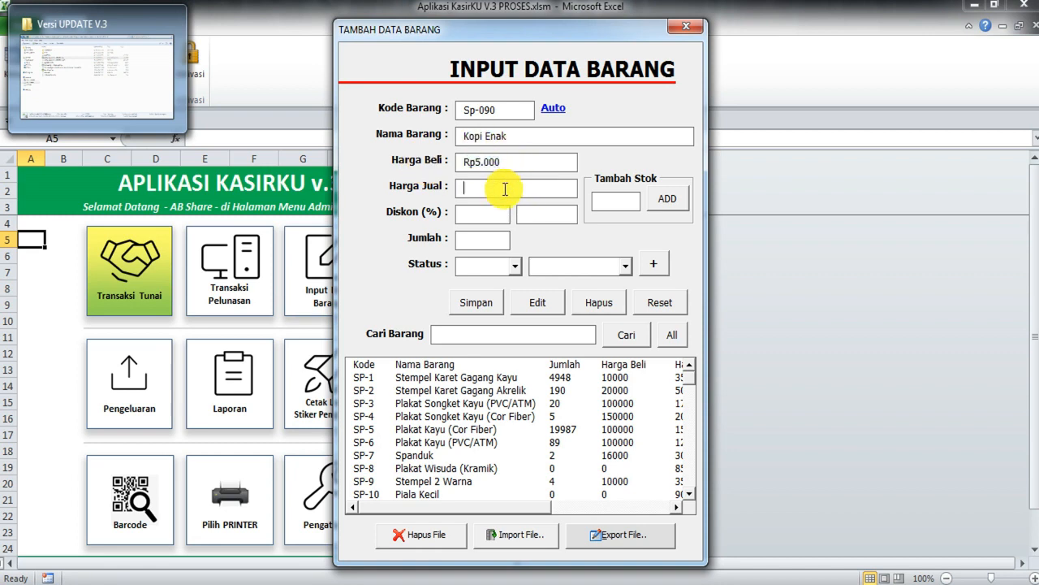
left_click_drag(510, 162, 423, 161)
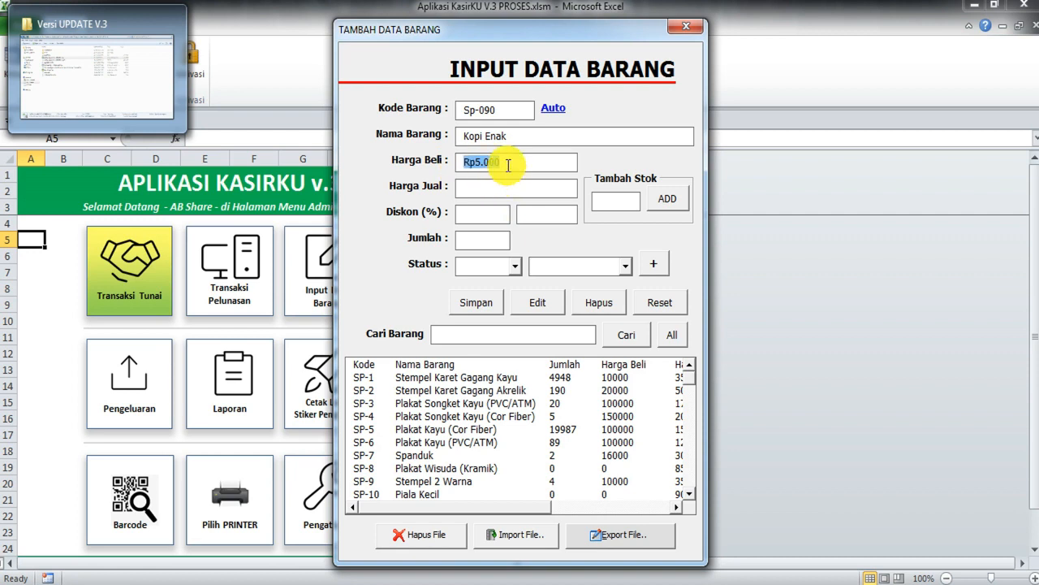
left_click_drag(476, 163, 463, 161)
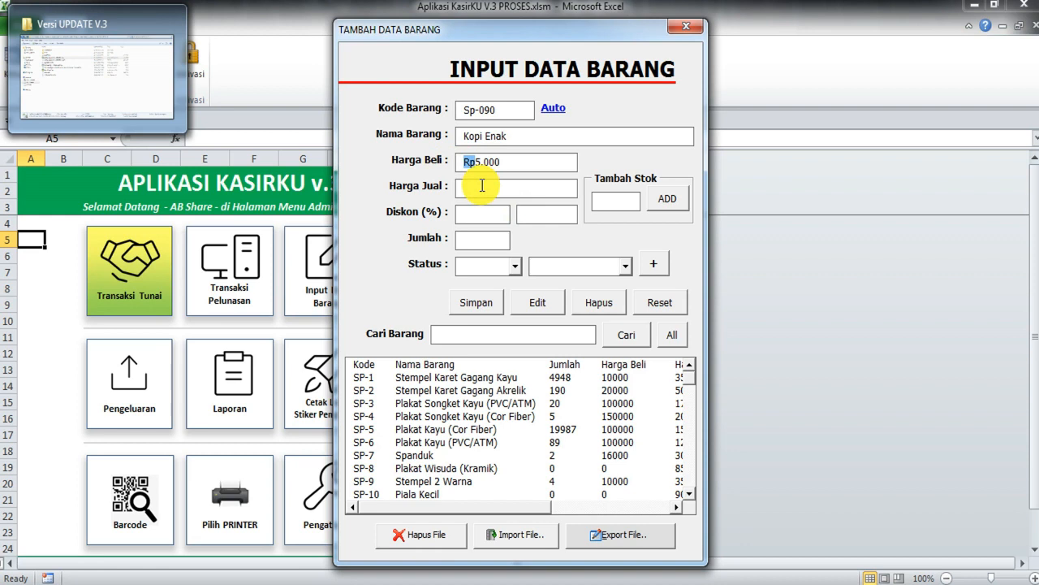
left_click_drag(514, 162, 448, 160)
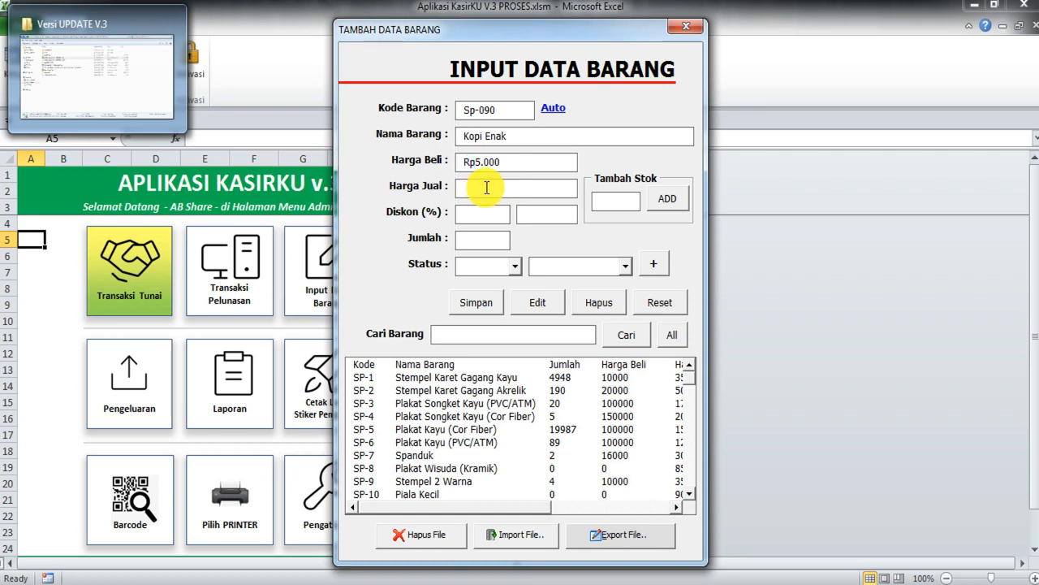
left_click(487, 187)
type("10.000")
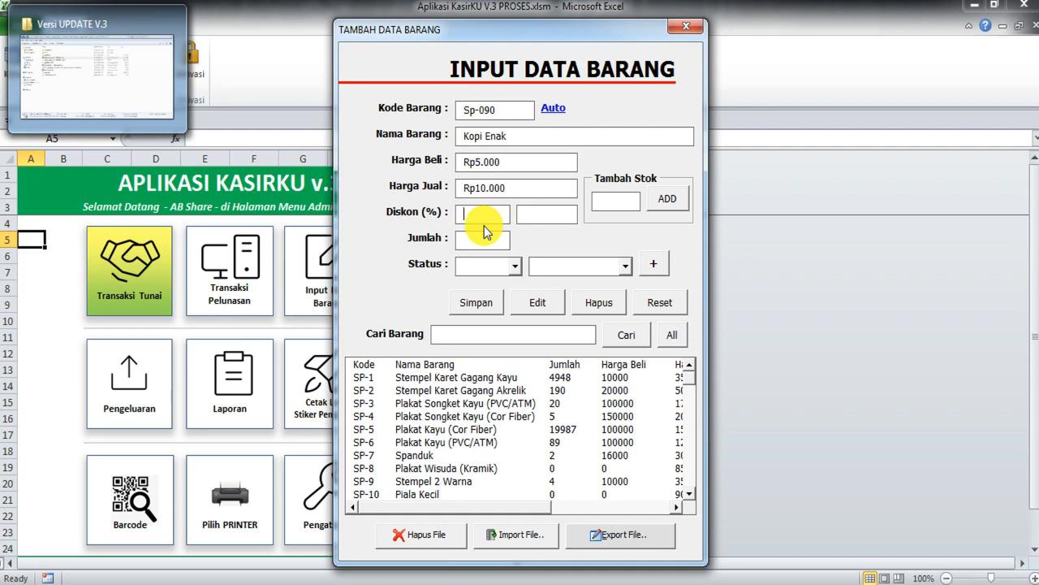
Step: Enter a 10% discount on Kopi Enak and confirm it computes Rp1.000 off the Rp10.000 price
type("10")
left_click_drag(568, 213, 527, 213)
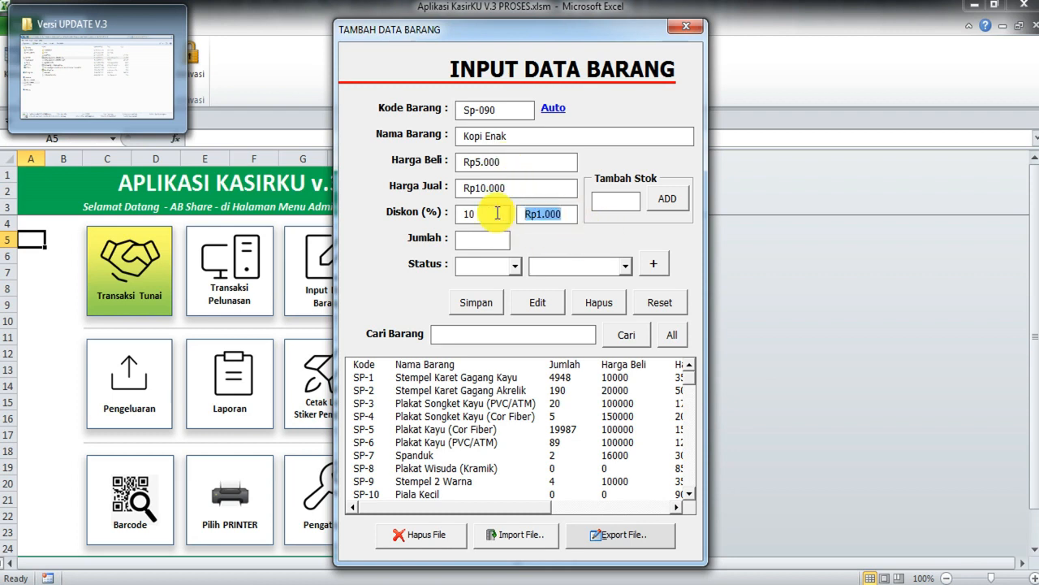
double_click(486, 215)
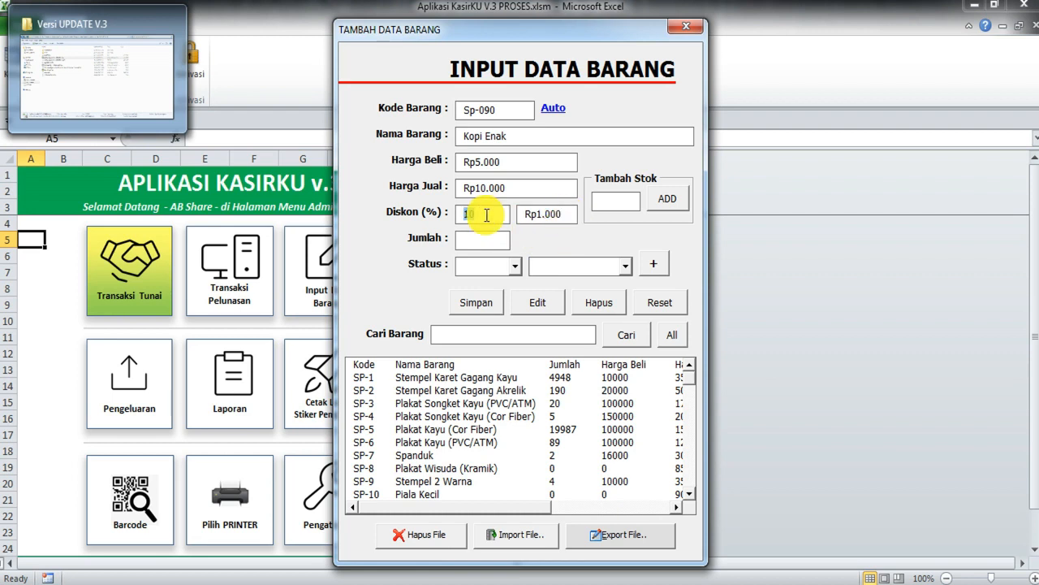
double_click(487, 214)
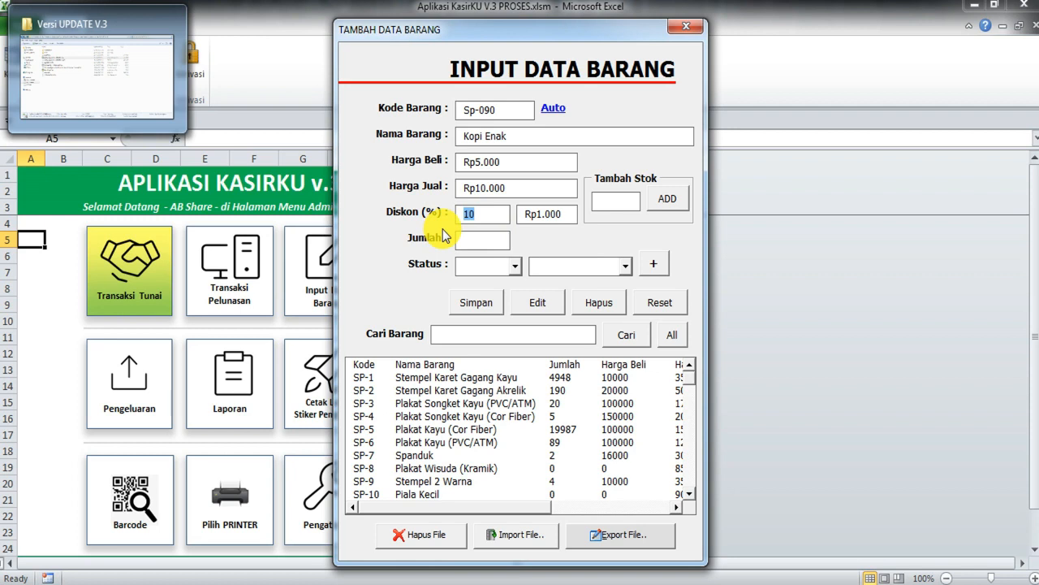
double_click(557, 213)
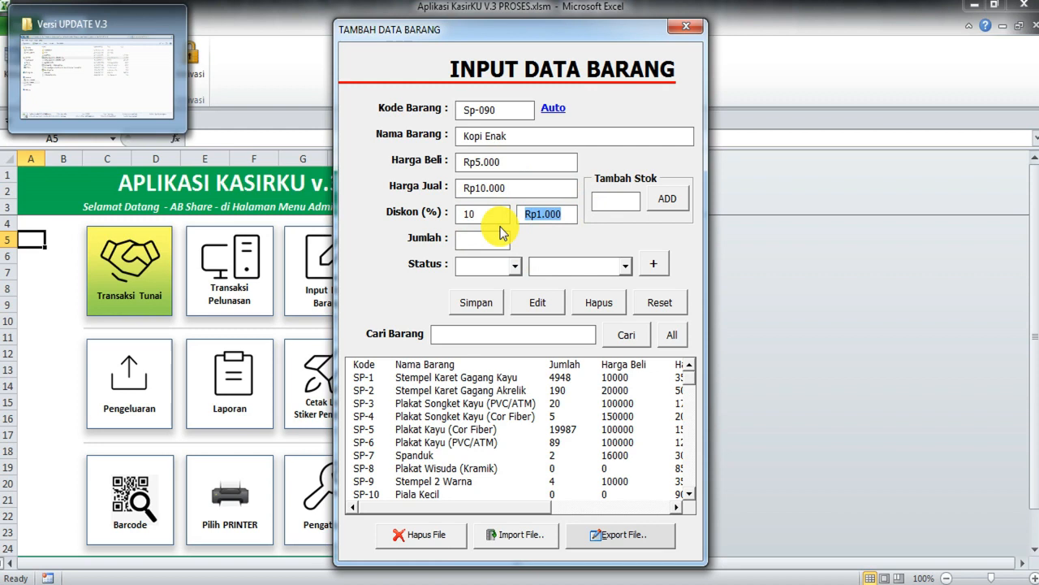
left_click_drag(515, 183, 428, 182)
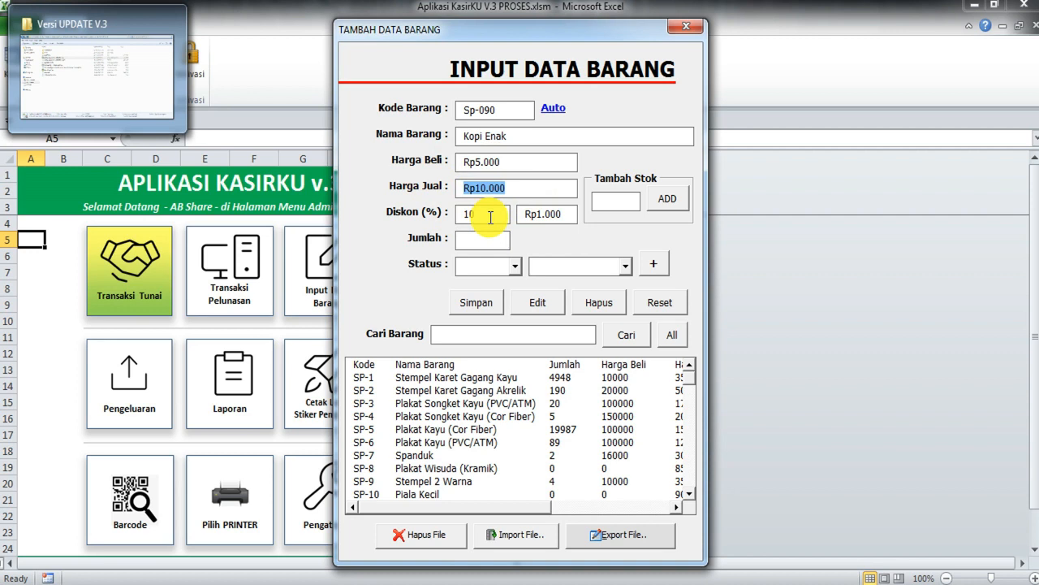
key("Tab")
key("Tab")
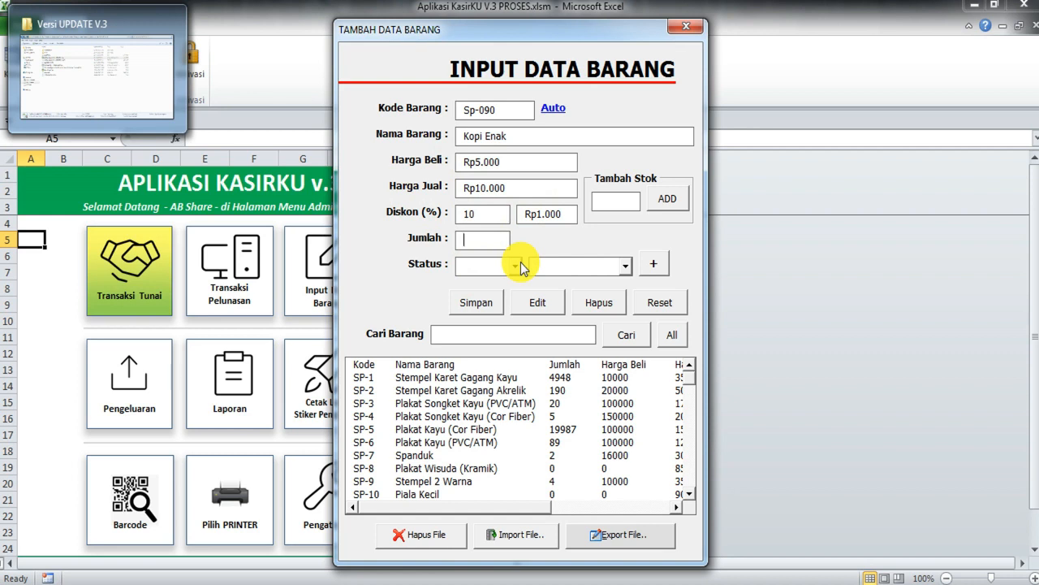
Step: Change the Kopi Enak quantity from 10 to 2
type("1")
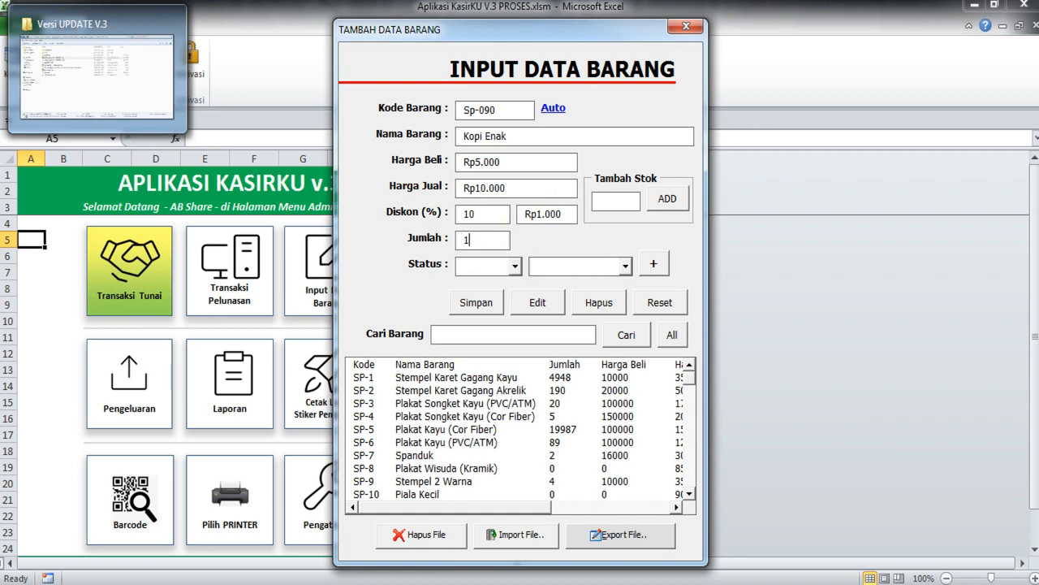
type("0")
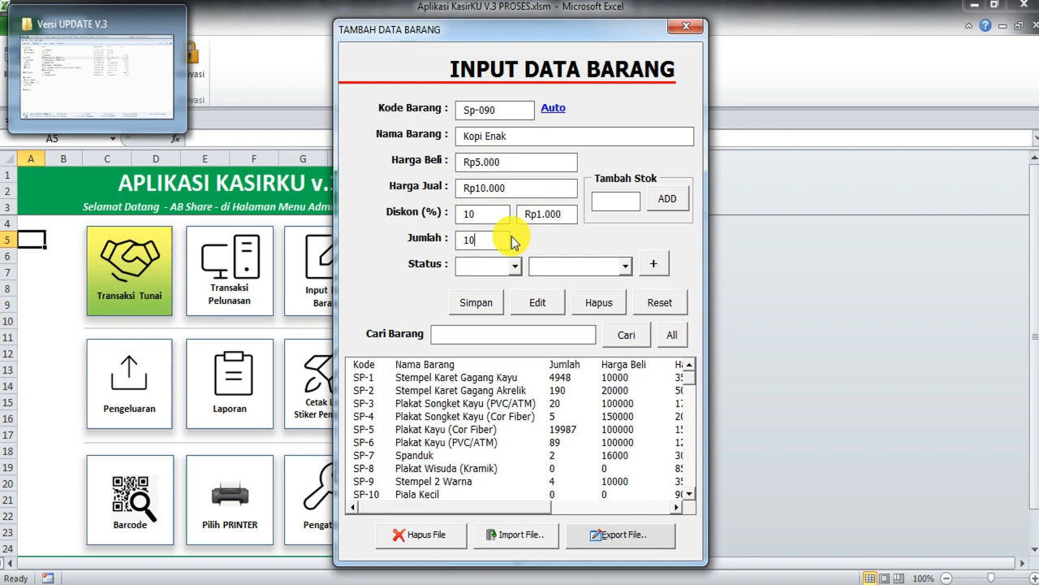
double_click(475, 239)
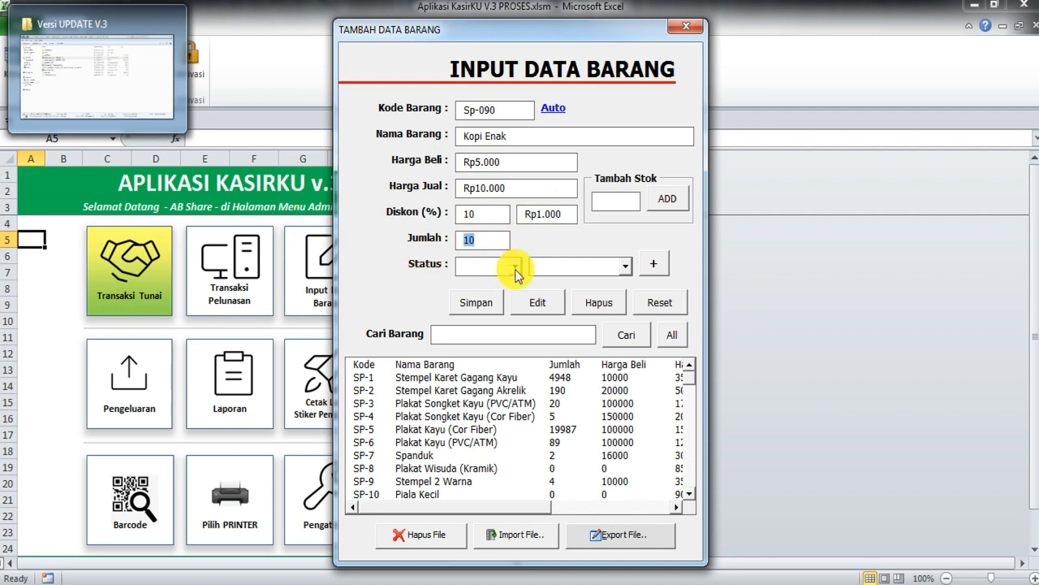
type("2")
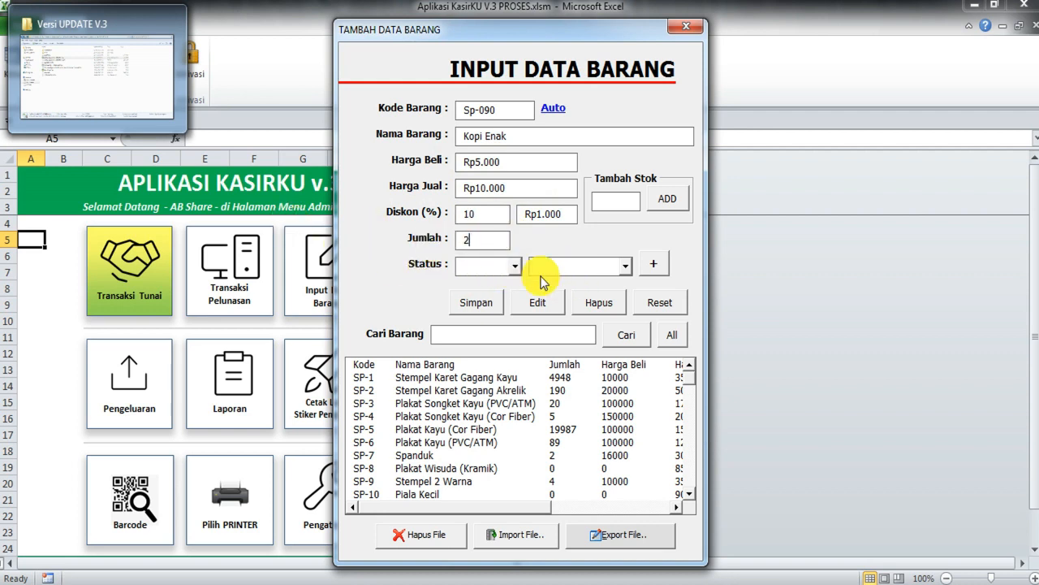
left_click(600, 205)
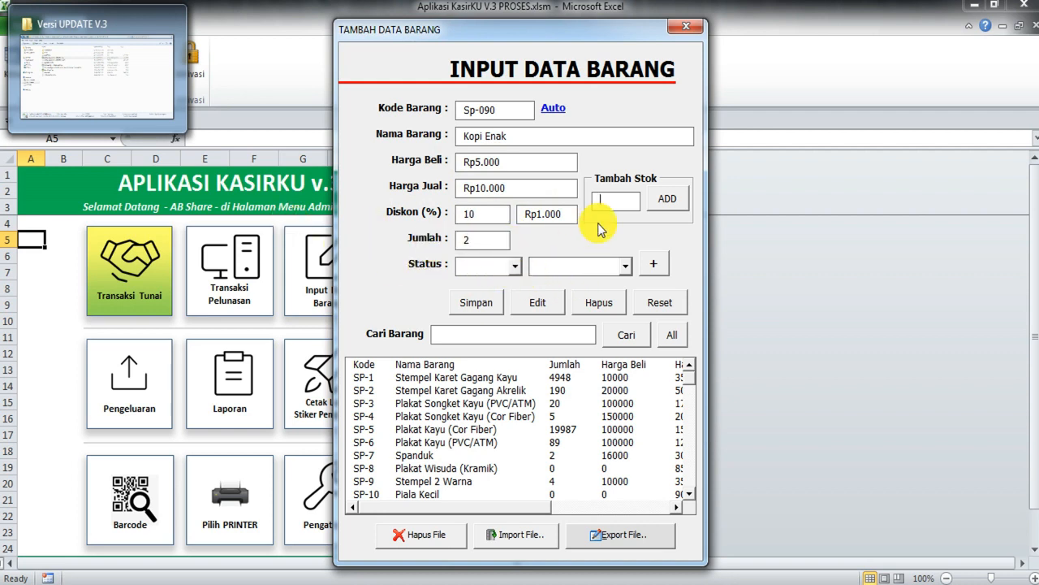
Step: Set the payment status to Lunas and open the Add Mitra partner form
left_click(515, 267)
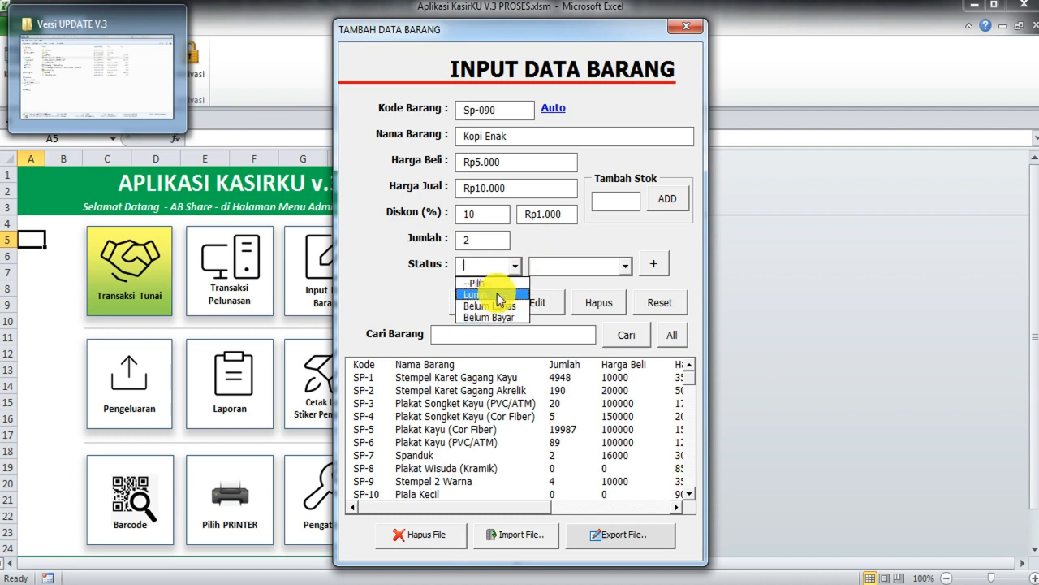
left_click(499, 296)
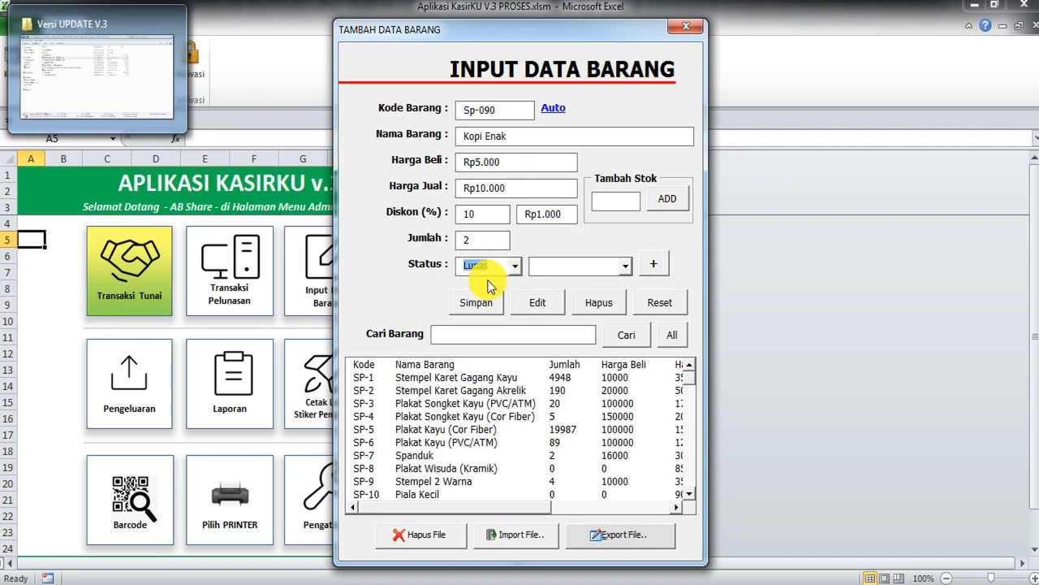
left_click(625, 265)
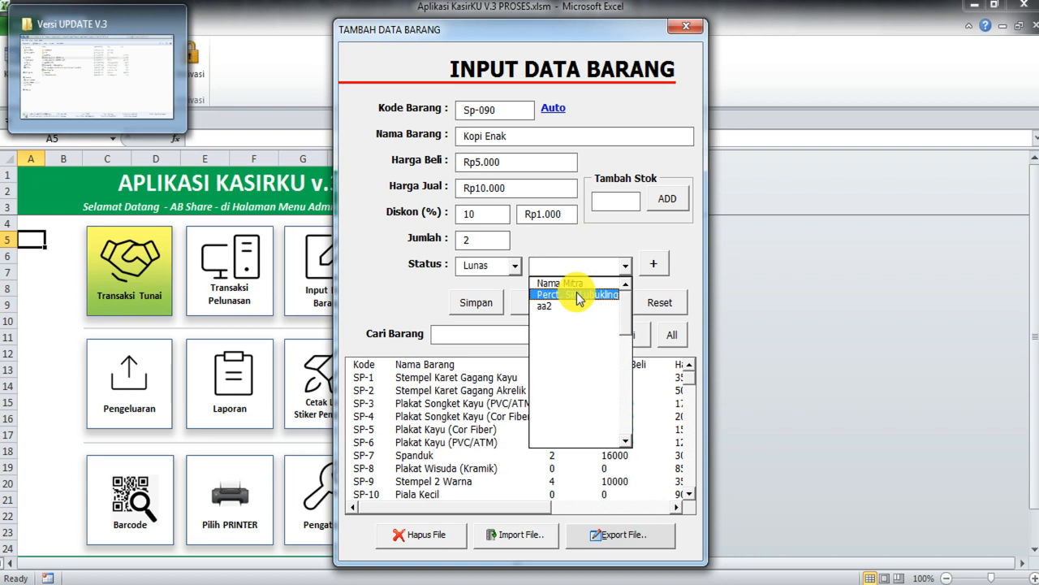
left_click(604, 260)
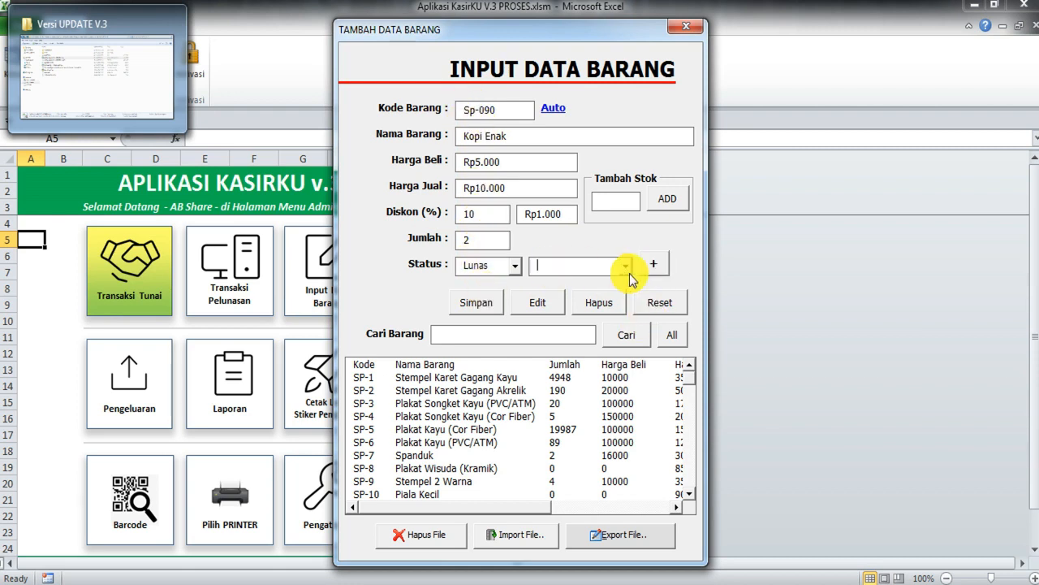
left_click(656, 267)
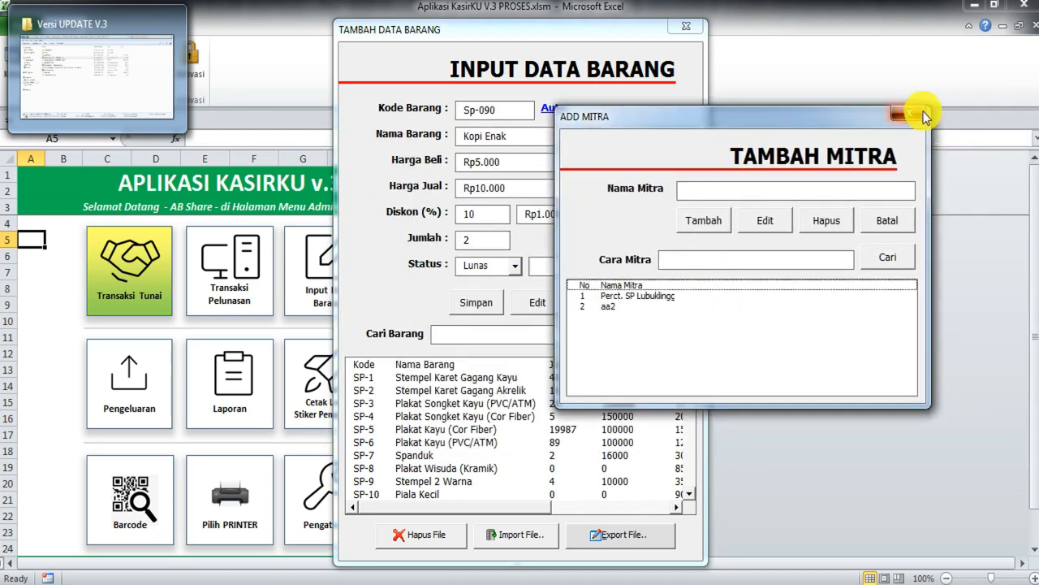
Step: Close the Add Mitra form unused and save the Kopi Enak item with Simpan
left_click(916, 113)
left_click(479, 336)
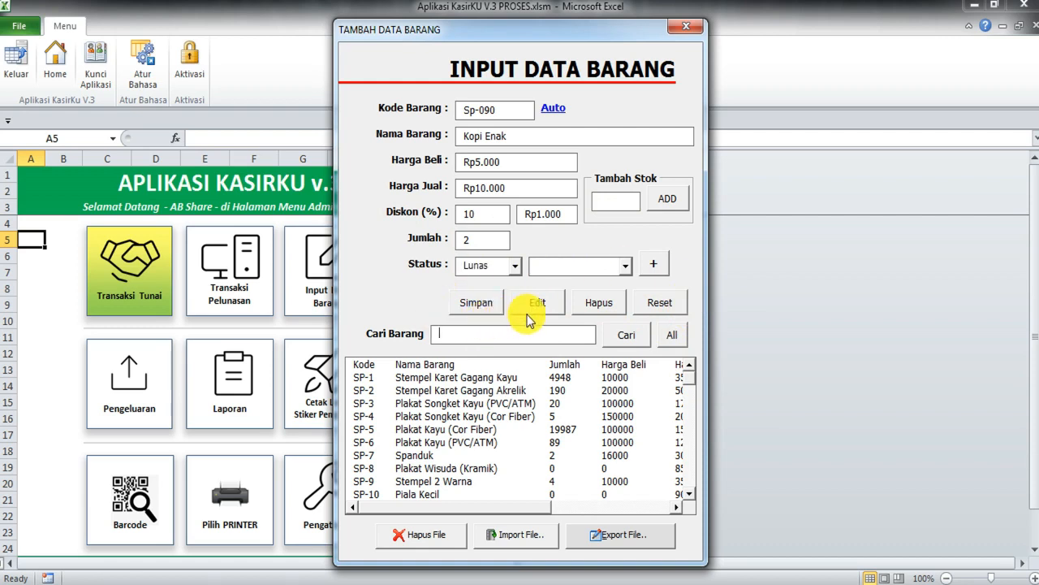
left_click(479, 304)
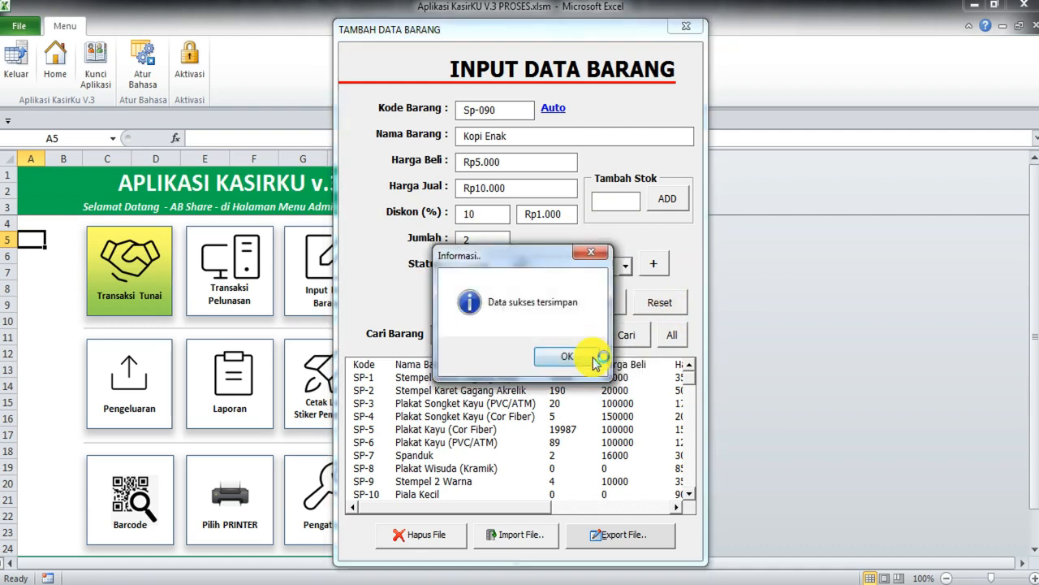
Step: Dismiss the save message and find the new Sp-090 Kopi Enak row at the list's end
left_click(566, 361)
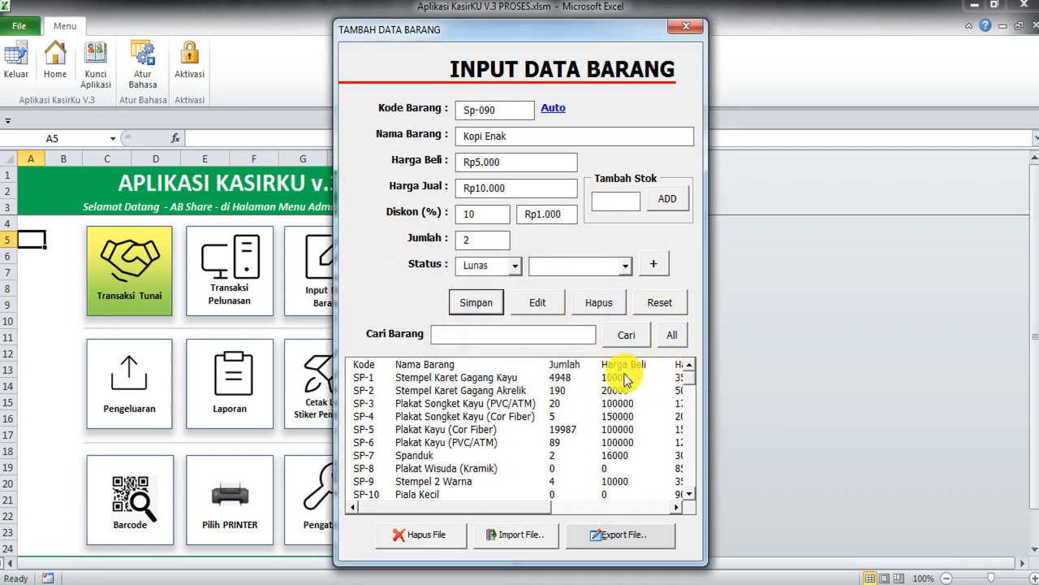
left_click_drag(691, 388, 687, 487)
left_click(430, 496)
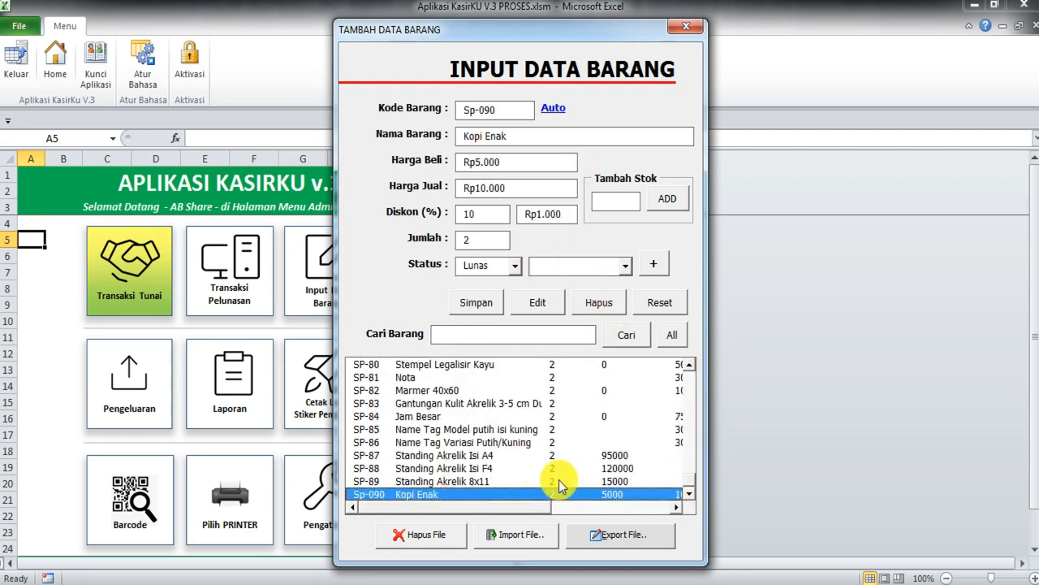
left_click_drag(512, 511, 642, 511)
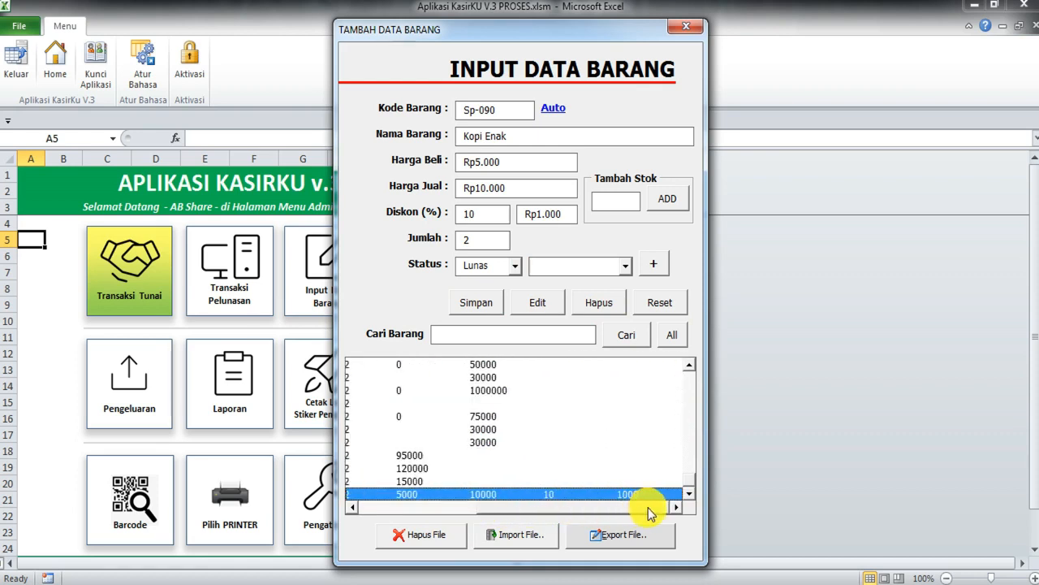
left_click_drag(540, 509, 399, 498)
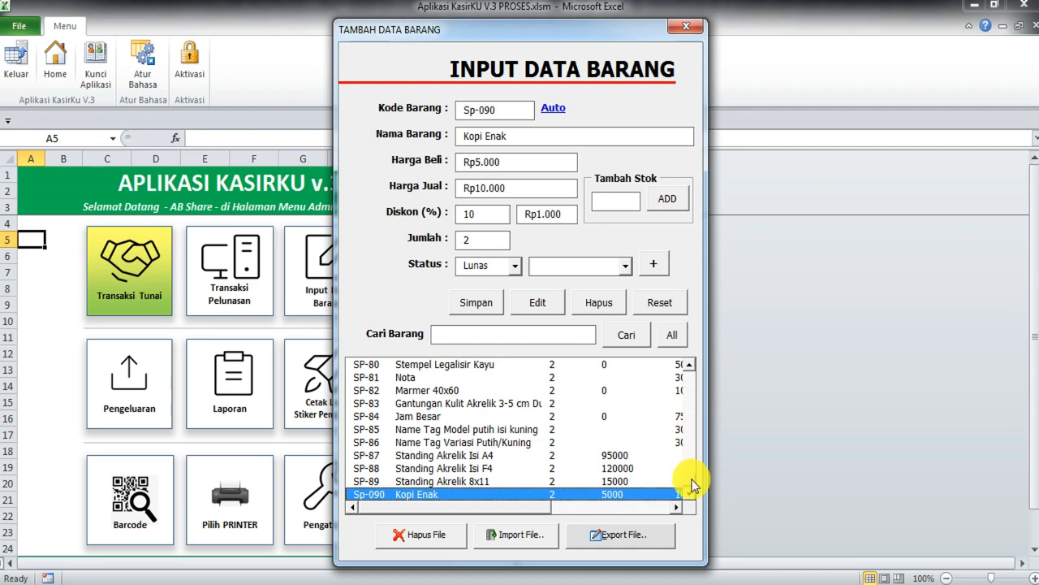
left_click_drag(689, 480, 694, 381)
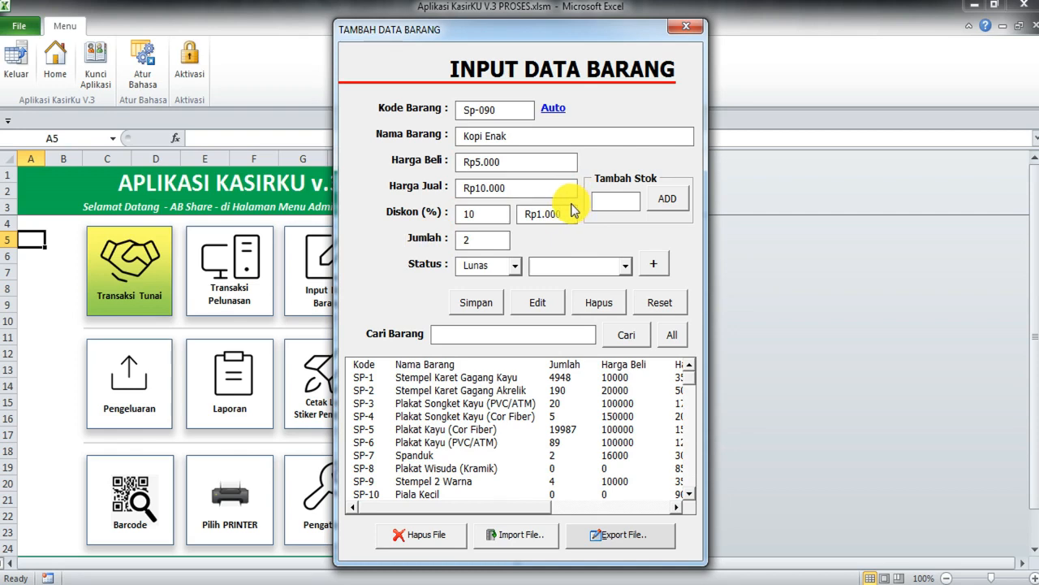
Step: Add 3 units under Tambah Stok for Sp-090 Kopi Enak and acknowledge the Informasi message
double_click(469, 240)
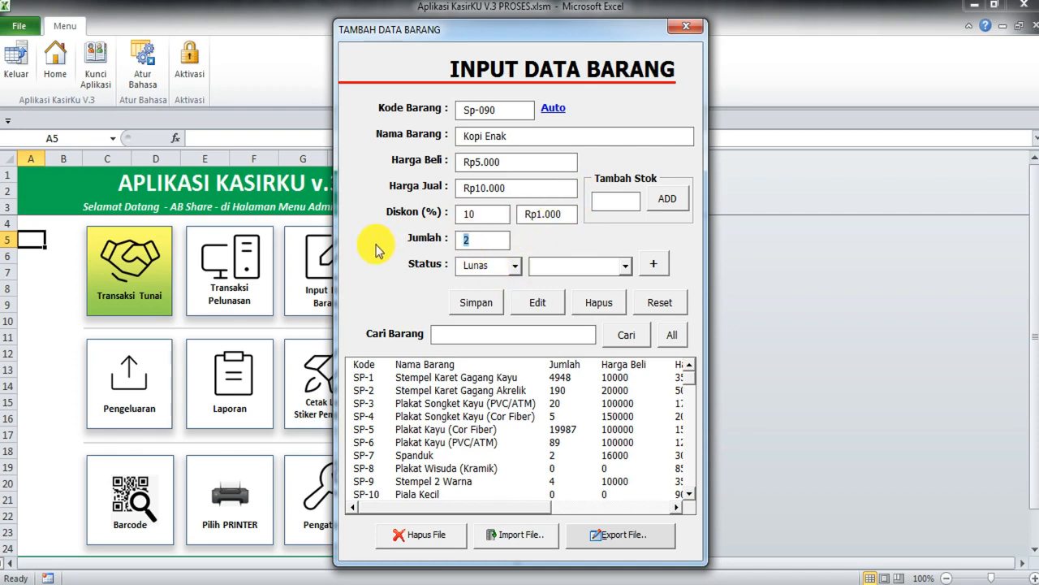
left_click(619, 203)
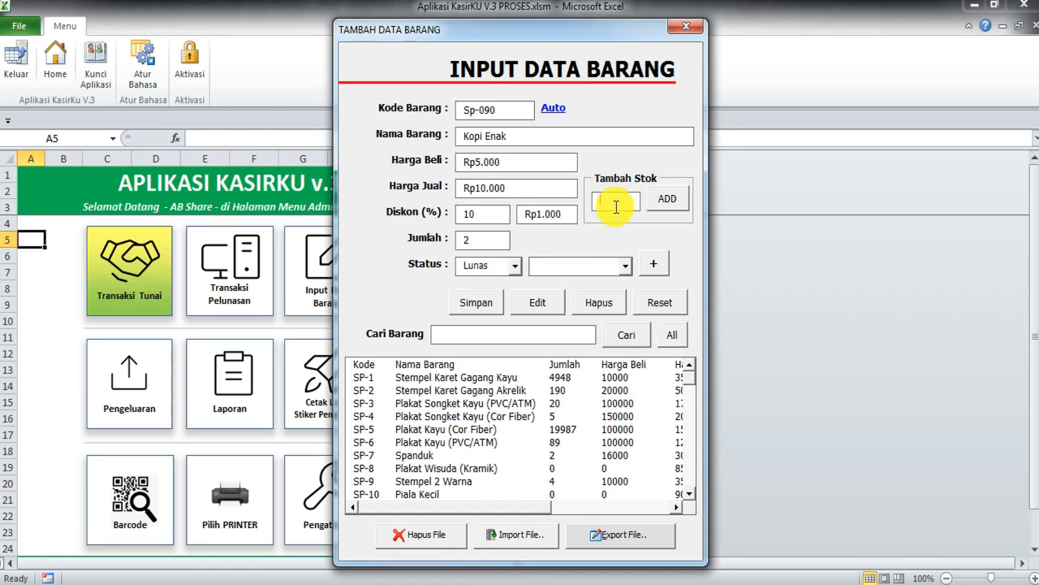
type("3")
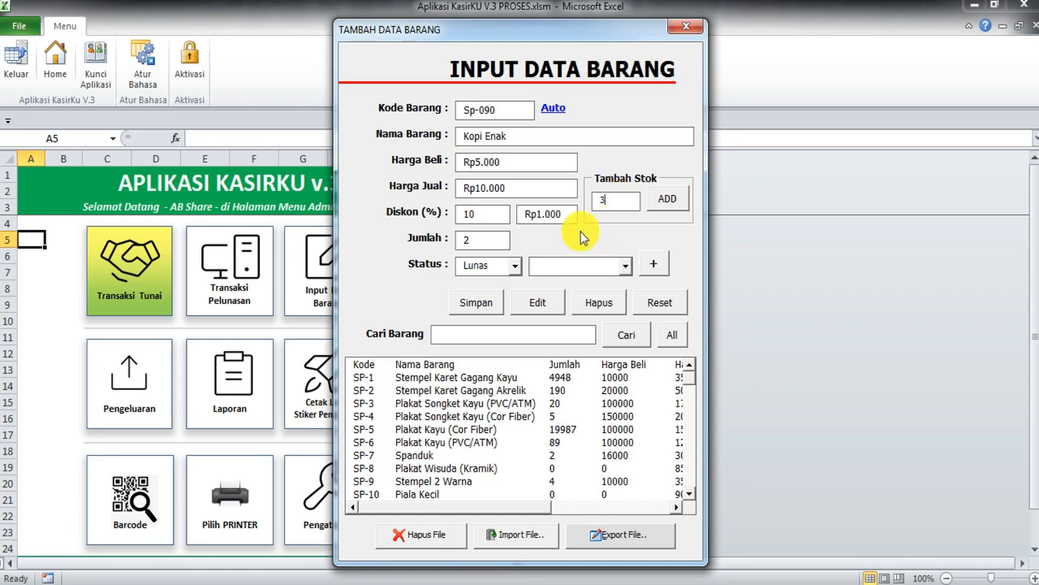
double_click(484, 242)
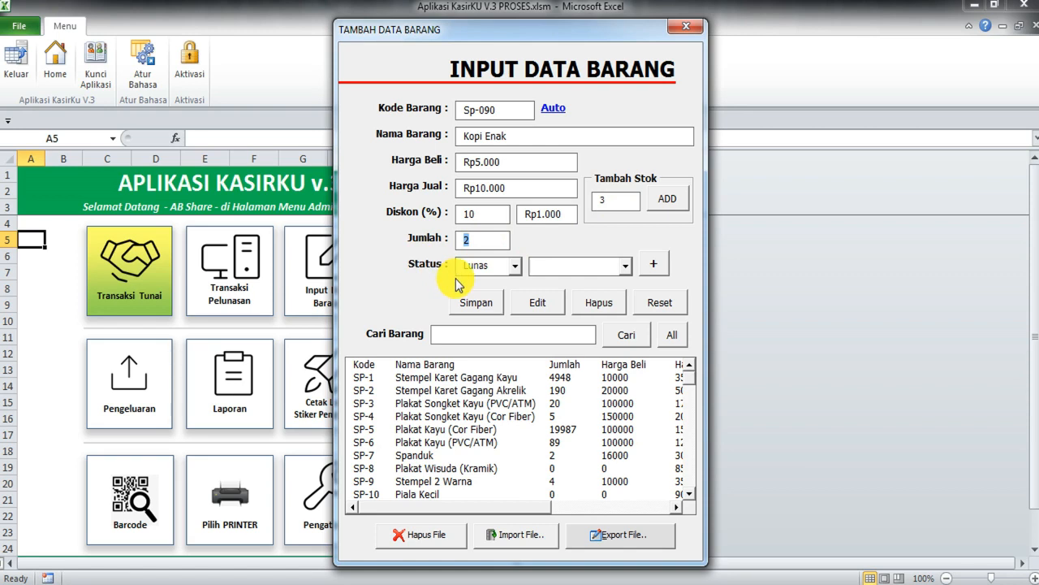
left_click(476, 241)
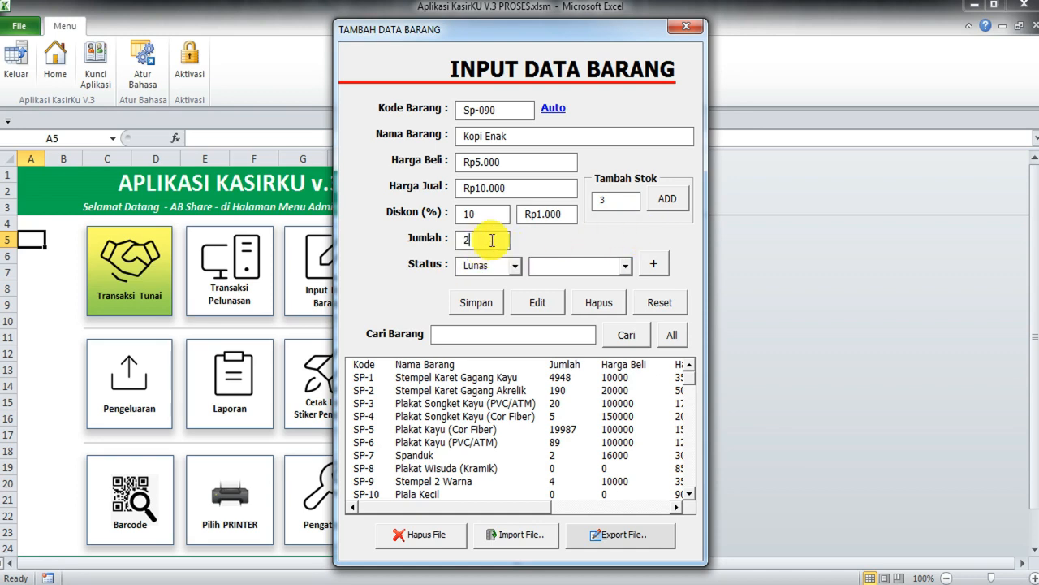
left_click(676, 202)
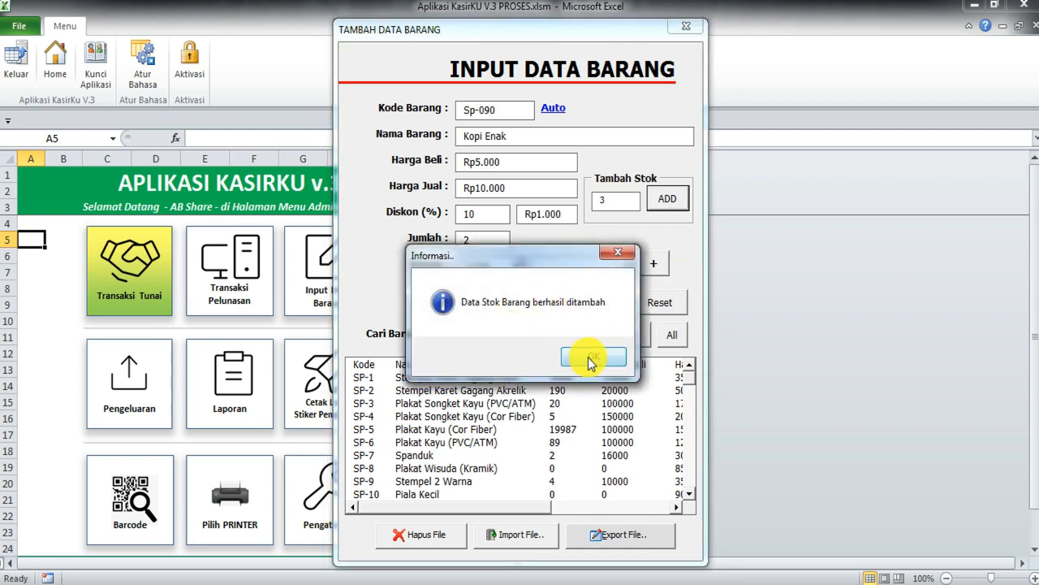
left_click(593, 357)
left_click_drag(695, 390, 656, 494)
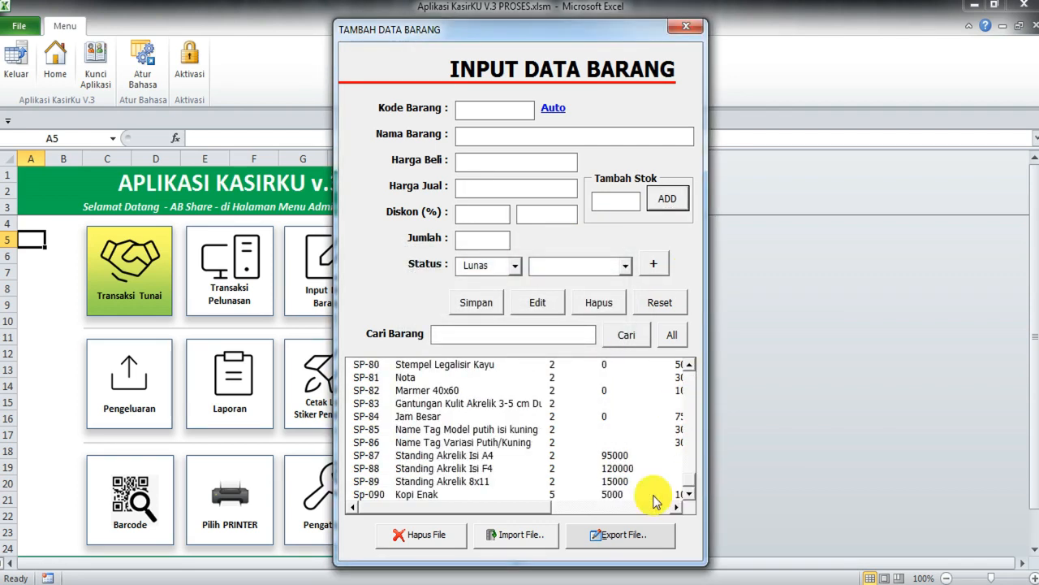
Step: Load Sp-090 Kopi Enak to verify its stock now reads 5, then reset the form
left_click(553, 495)
left_click_drag(493, 241, 431, 238)
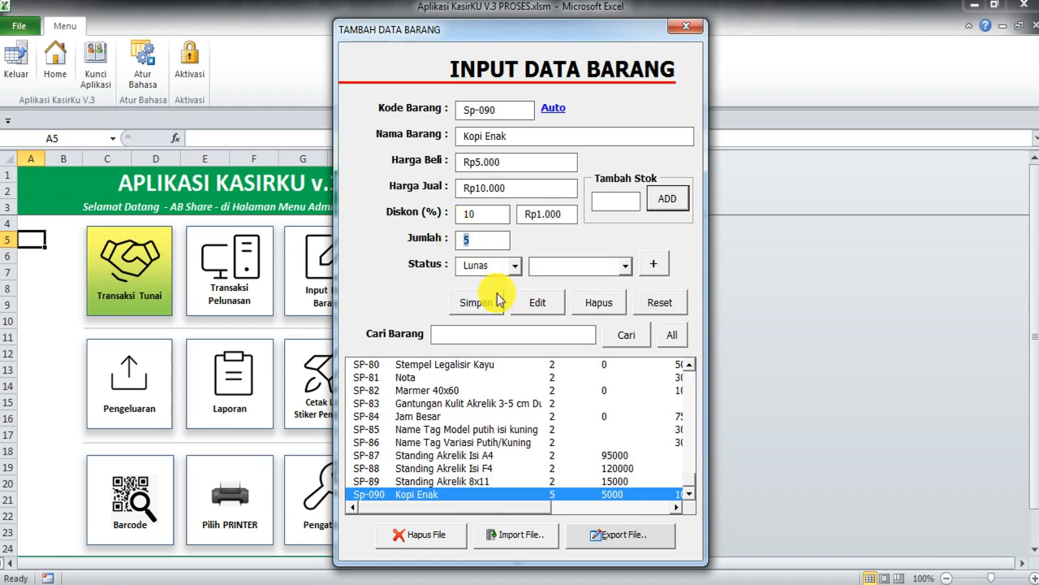
left_click(659, 304)
left_click_drag(604, 30, 495, 12)
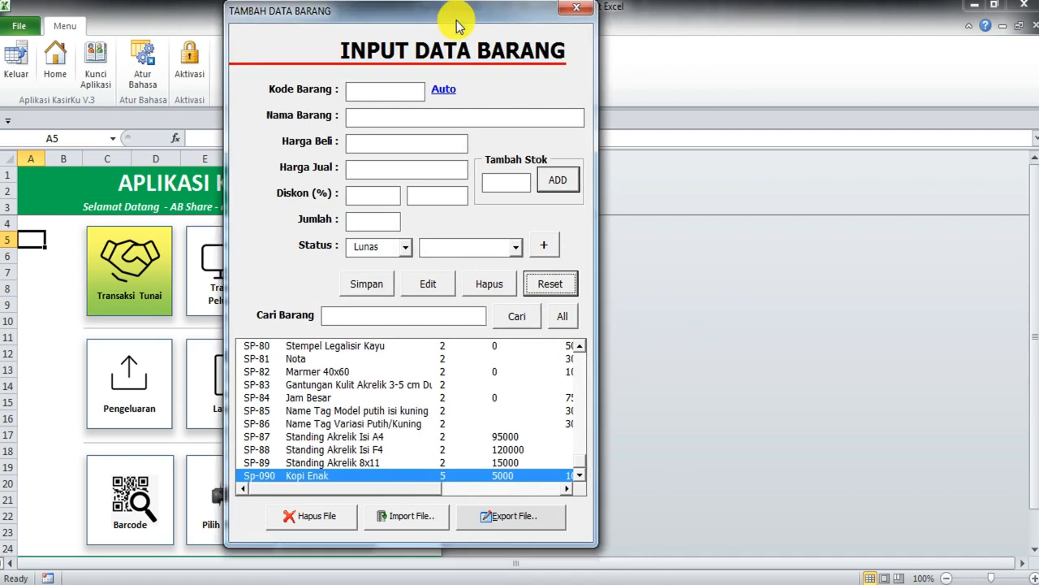
Step: Export the item data to Data Barang - 110821.xls and close the item form
left_click(531, 525)
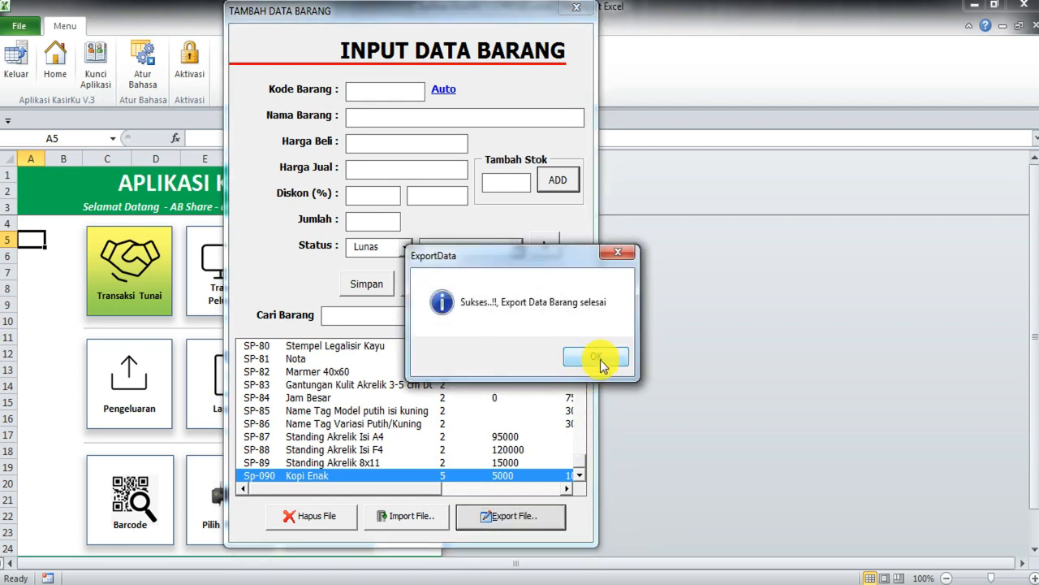
left_click(600, 361)
left_click(578, 9)
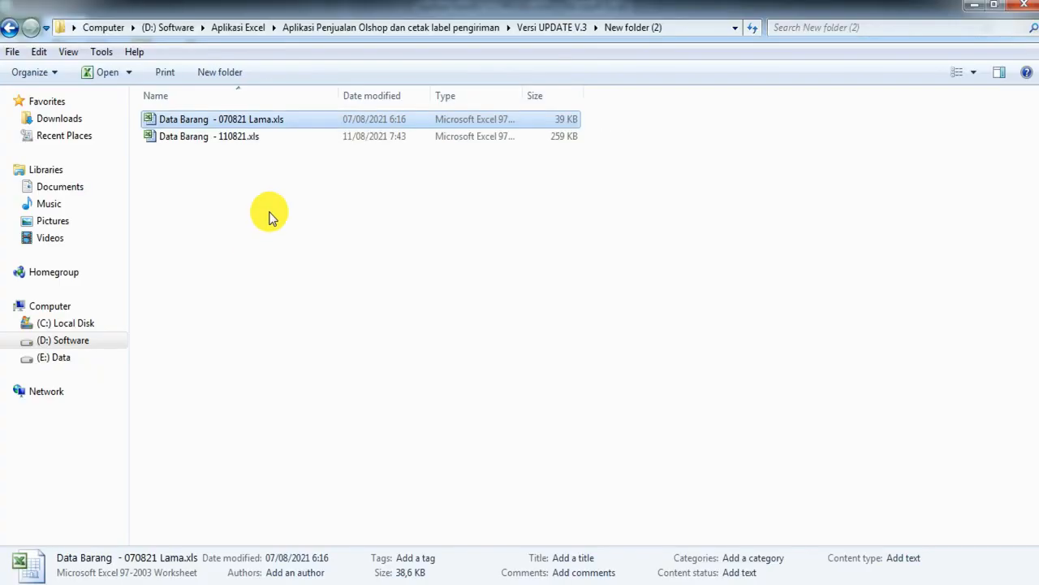
Step: Open Data Barang - 070821 Lama.xls and Data Barang - 110821.xls, accepting the format warnings
double_click(255, 121)
key("Return")
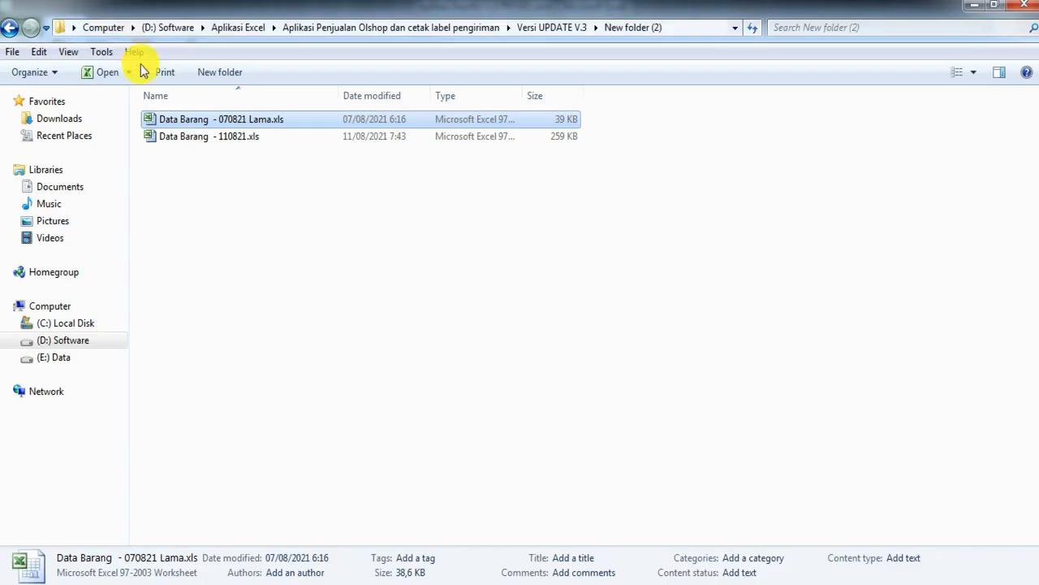
double_click(233, 134)
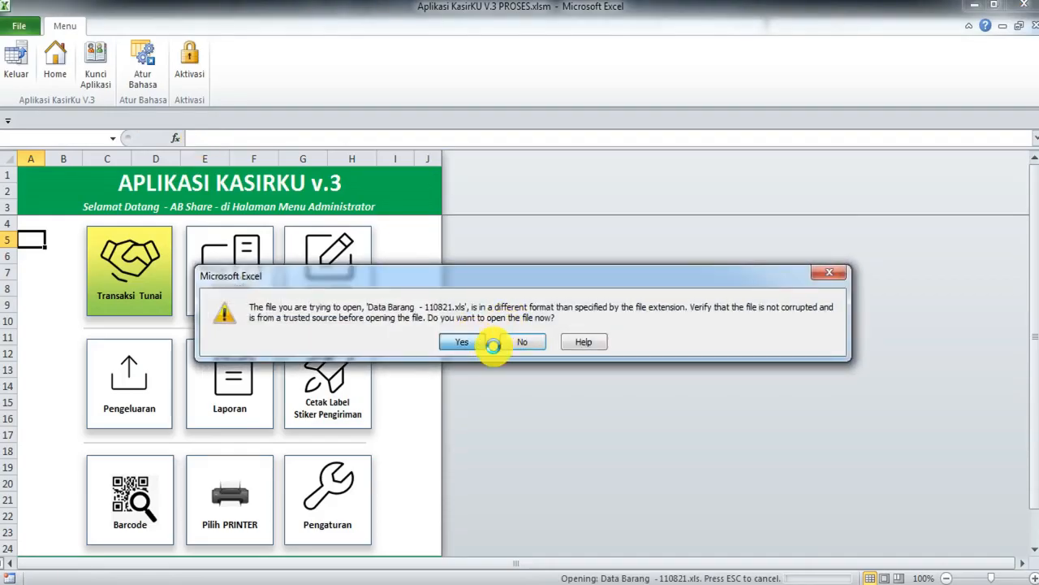
left_click(481, 342)
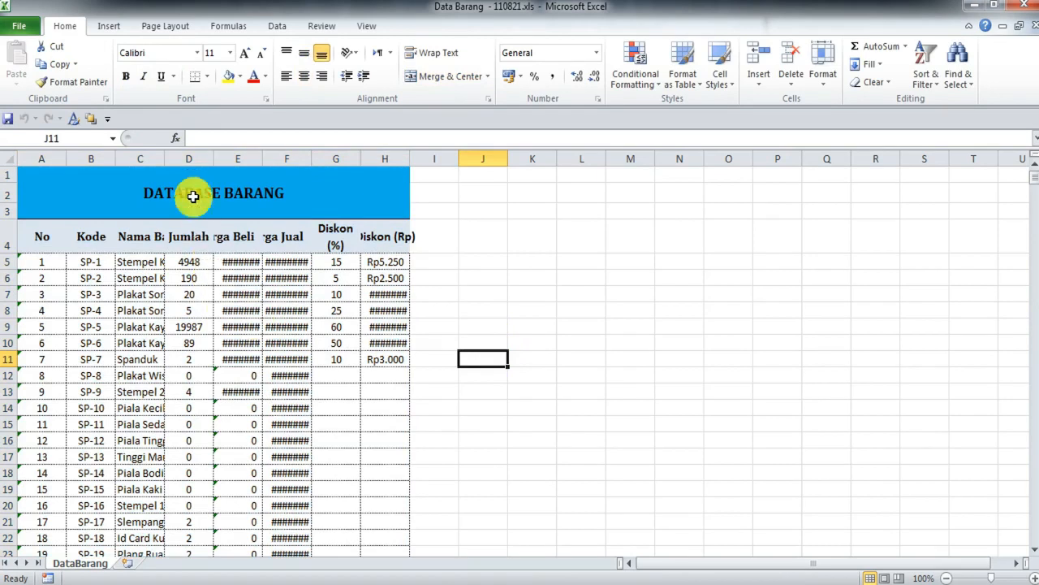
Step: Widen columns C through H so item names, prices and discounts display fully
left_click_drag(164, 159, 502, 158)
left_click(342, 159)
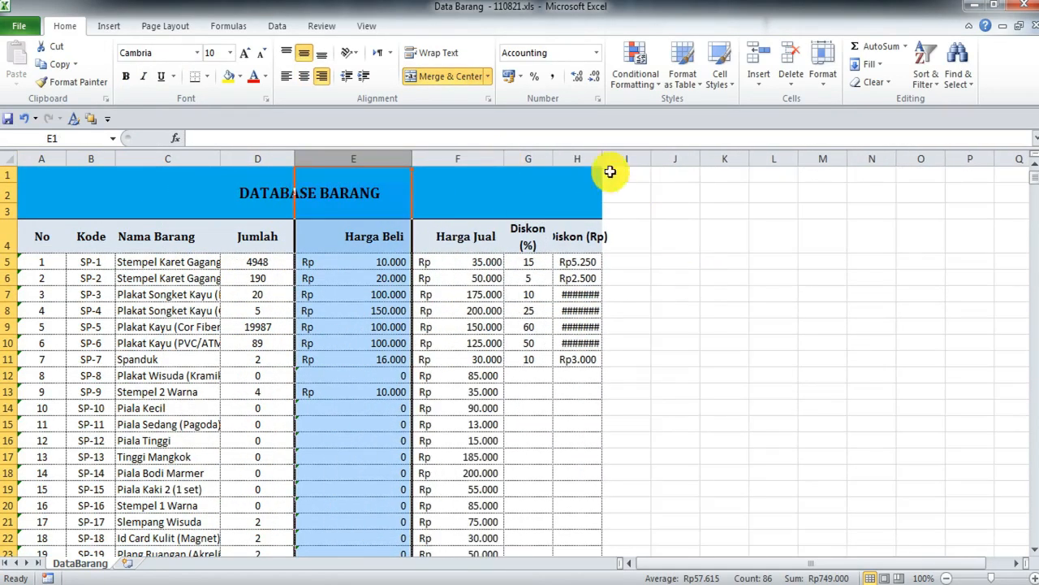
left_click_drag(601, 158, 661, 159)
left_click(687, 235)
scroll(636, 330, "down", 8)
scroll(546, 368, "down", 20)
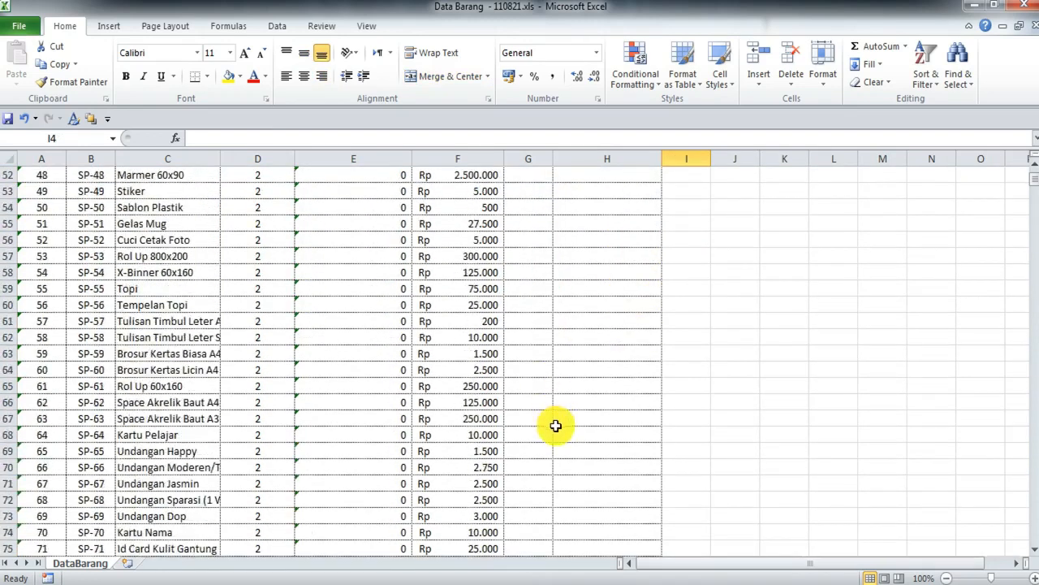
left_click_drag(39, 227, 649, 224)
scroll(659, 336, "up", 16)
scroll(649, 338, "up", 14)
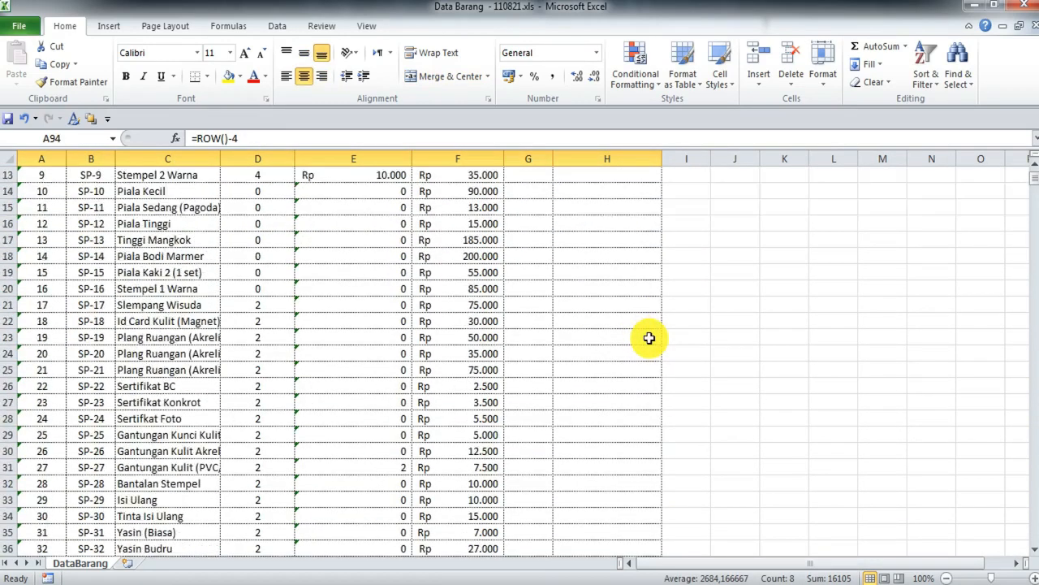
Step: Inspect discount cells H11, H12, headers G4 and H4, and Kopi Enak's H94
left_click(577, 354)
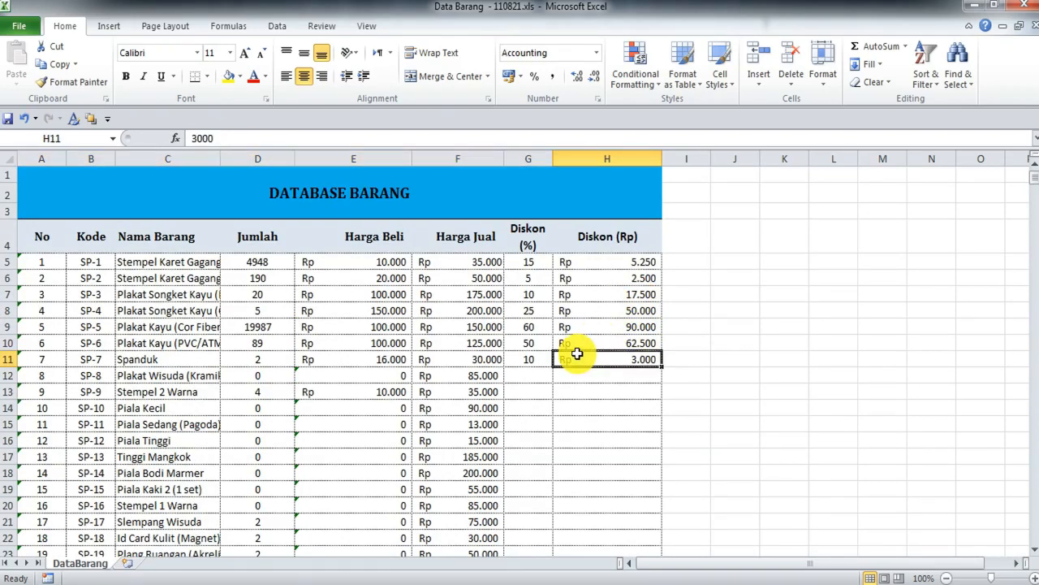
left_click(592, 372)
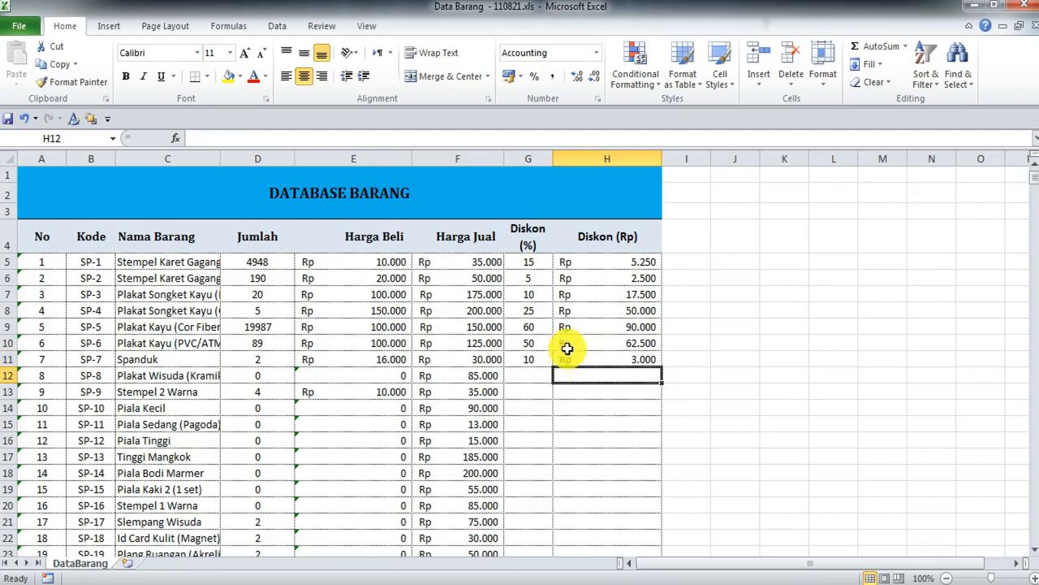
left_click(525, 238)
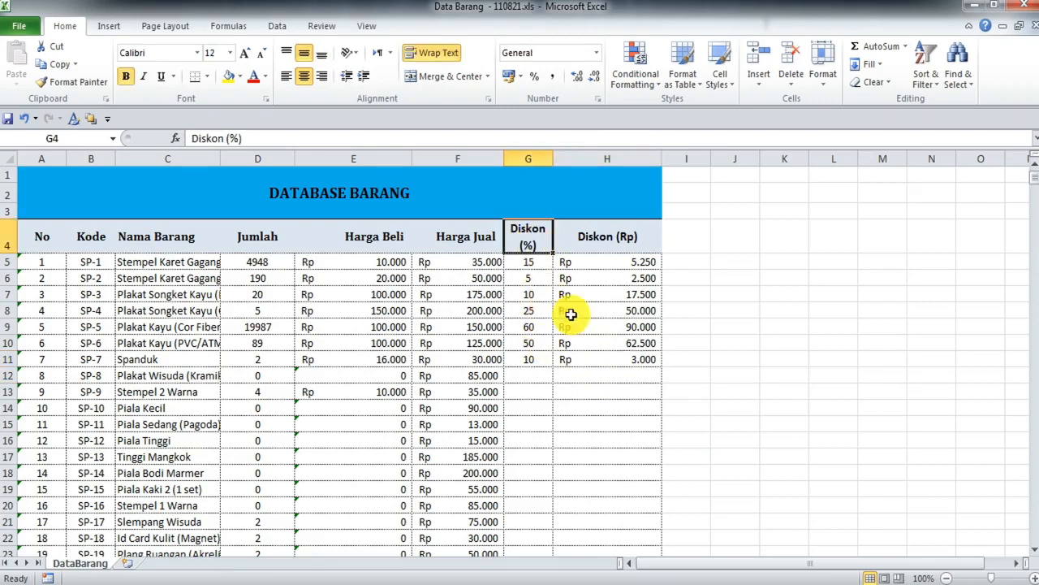
left_click(620, 237)
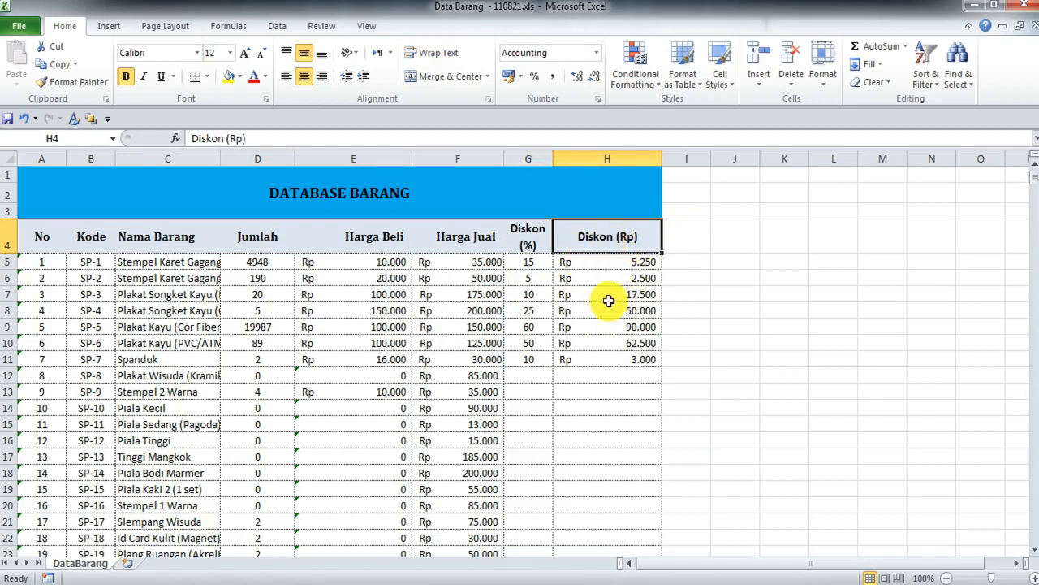
scroll(589, 420, "down", 1)
scroll(588, 419, "down", 20)
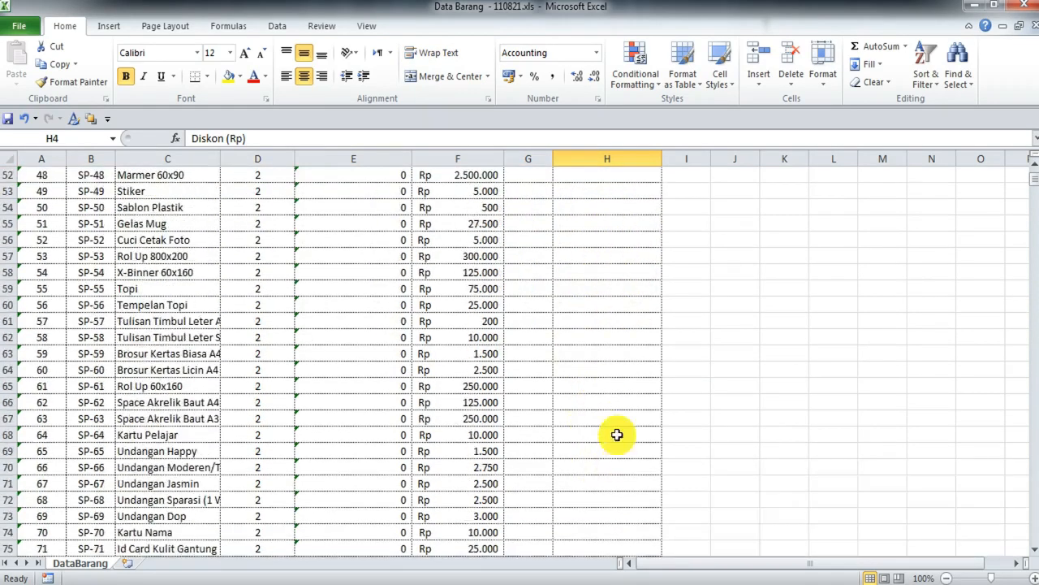
scroll(608, 341, "up", 3)
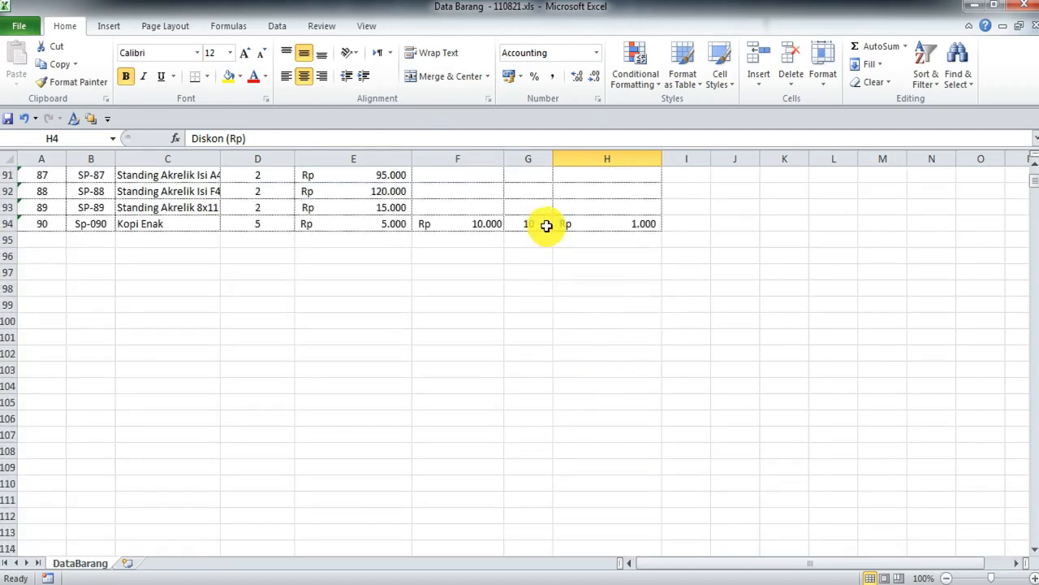
left_click(548, 227)
scroll(689, 311, "up", 18)
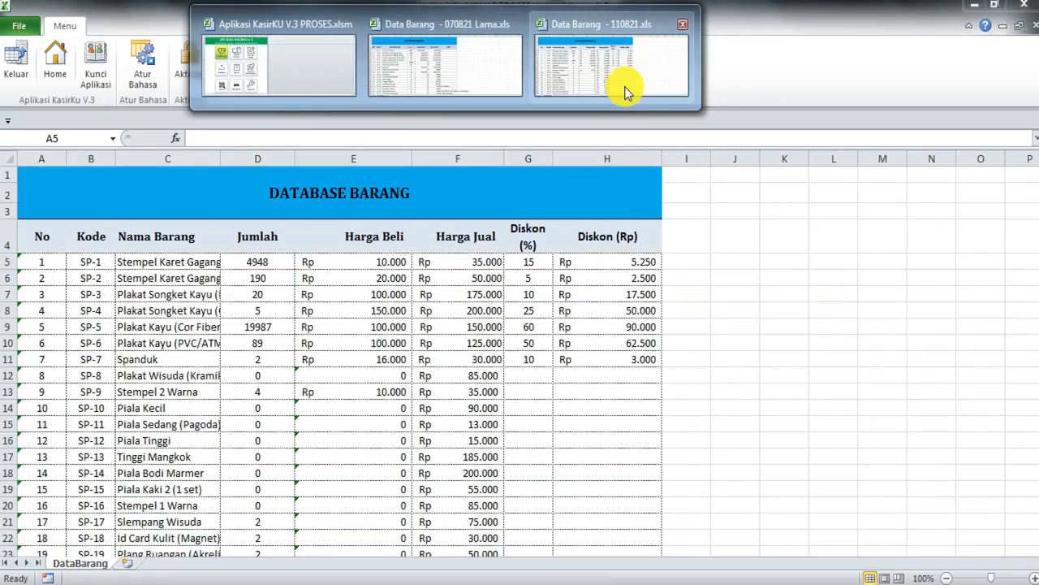
Step: Switch to the 070821 Lama workbook and copy its item rows from A5 through column F
left_click(470, 75)
left_click(539, 294)
scroll(484, 327, "down", 1)
scroll(483, 328, "up", 1)
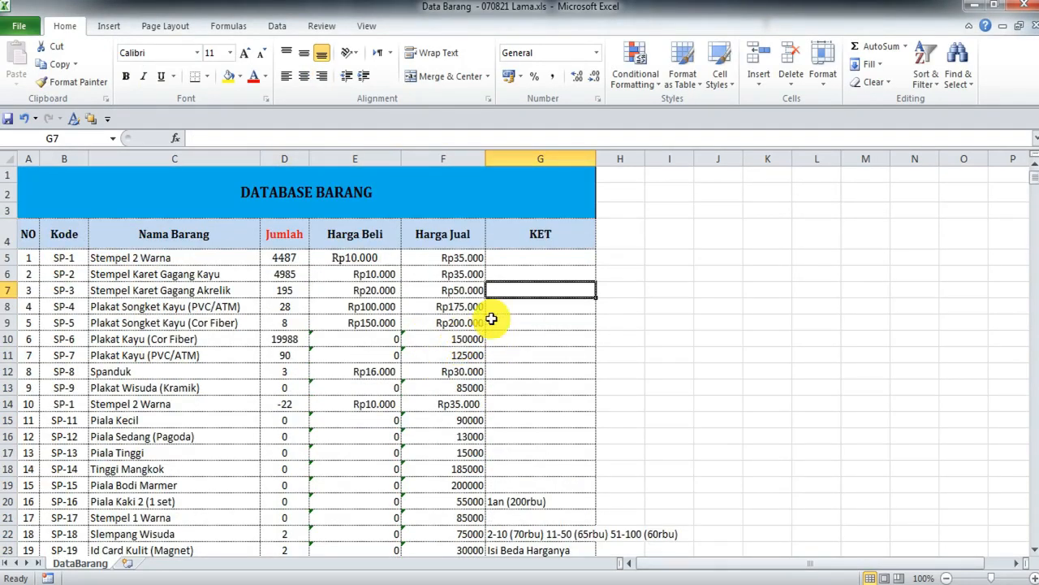
left_click(566, 311)
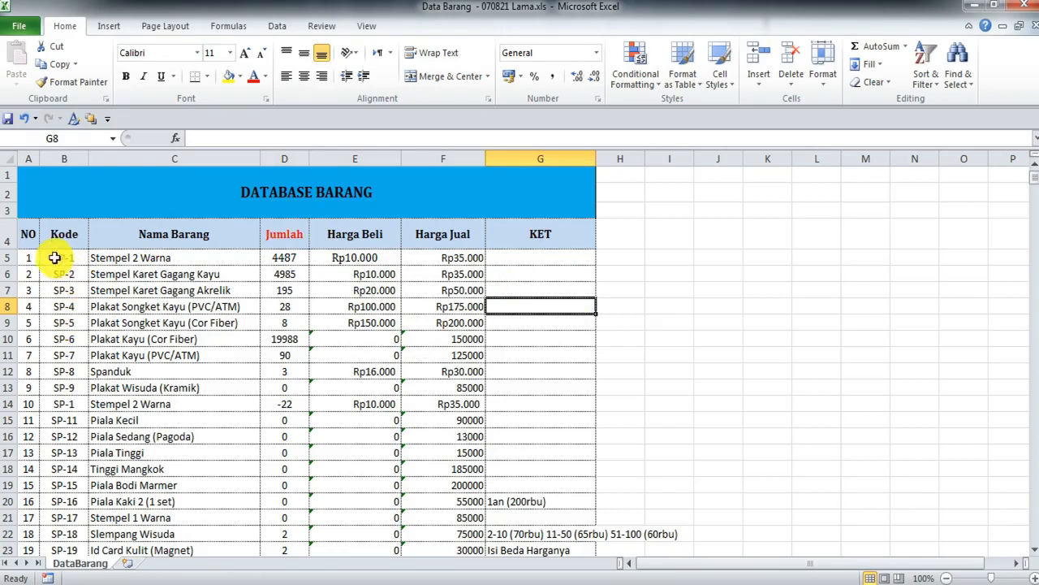
left_click(29, 259)
left_click_drag(28, 258, 412, 455)
key("ctrl+c")
scroll(414, 438, "up", 20)
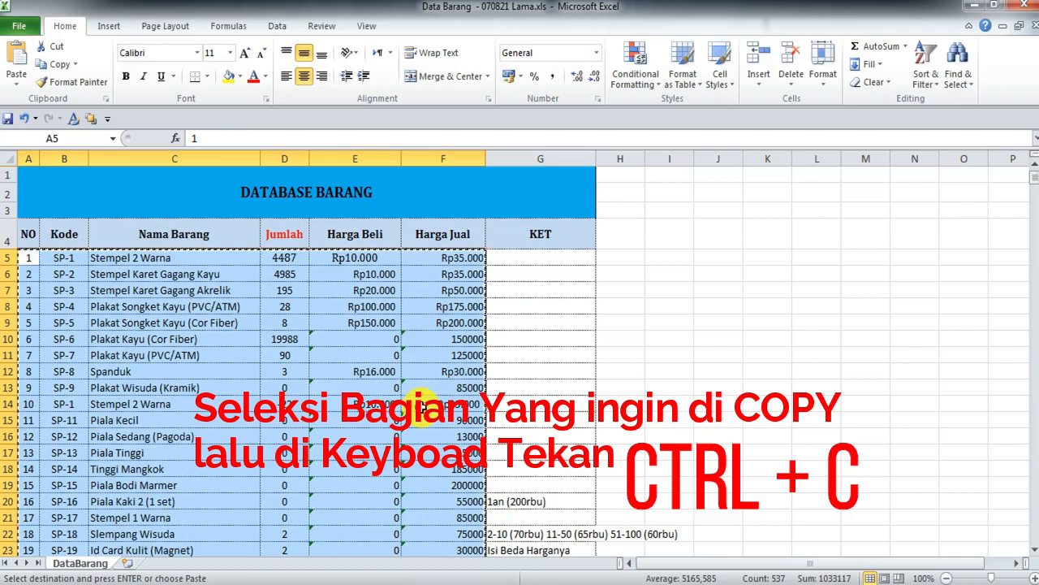
left_click(470, 2)
Step: Bring Data Barang - 110821.xls to the front and mark the A5:F19 destination rows
mouse_move(608, 74)
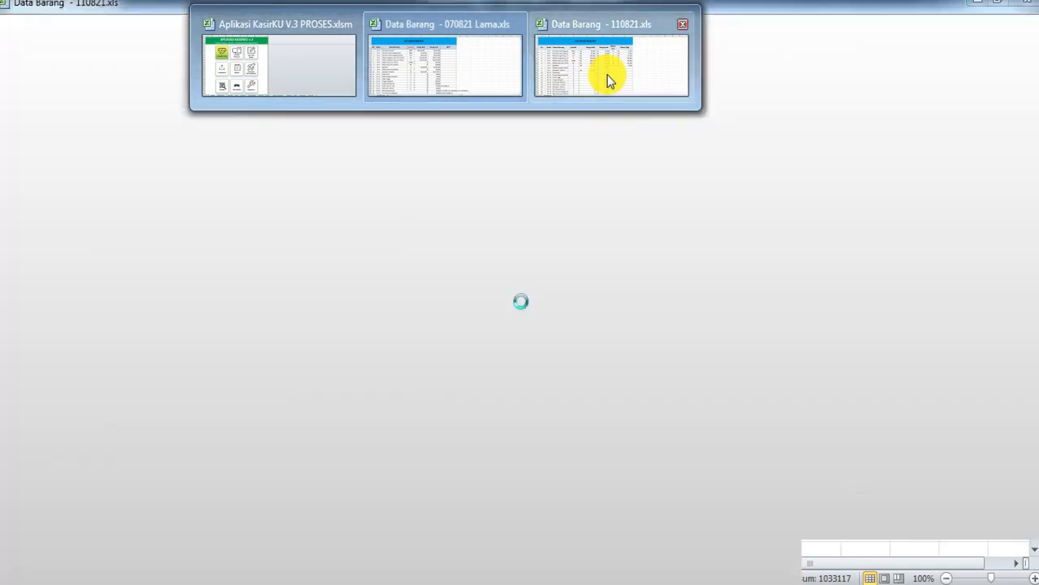
left_click(608, 75)
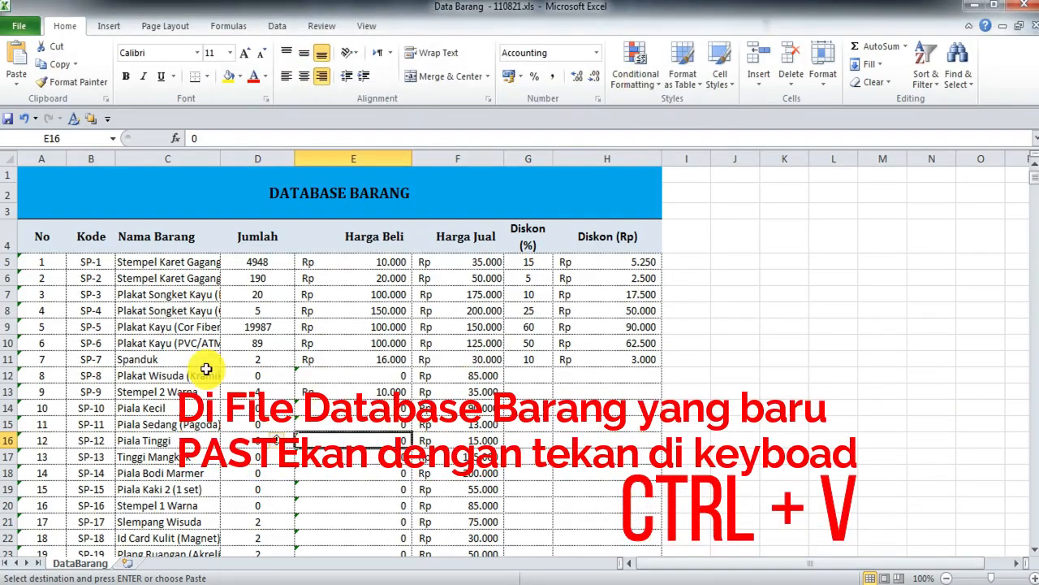
left_click_drag(40, 262, 441, 487)
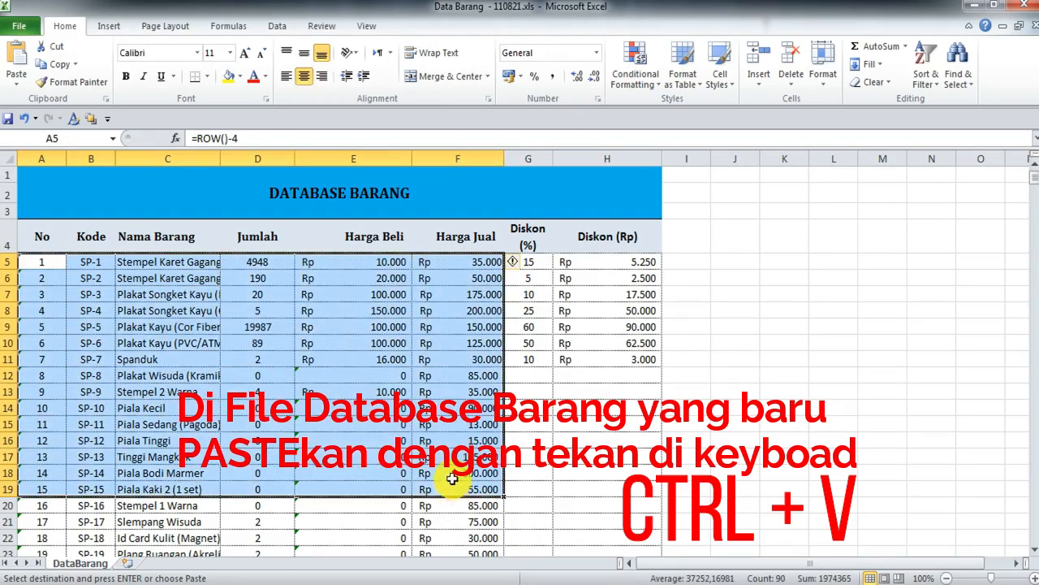
scroll(433, 485, "down", 20)
scroll(437, 463, "down", 7)
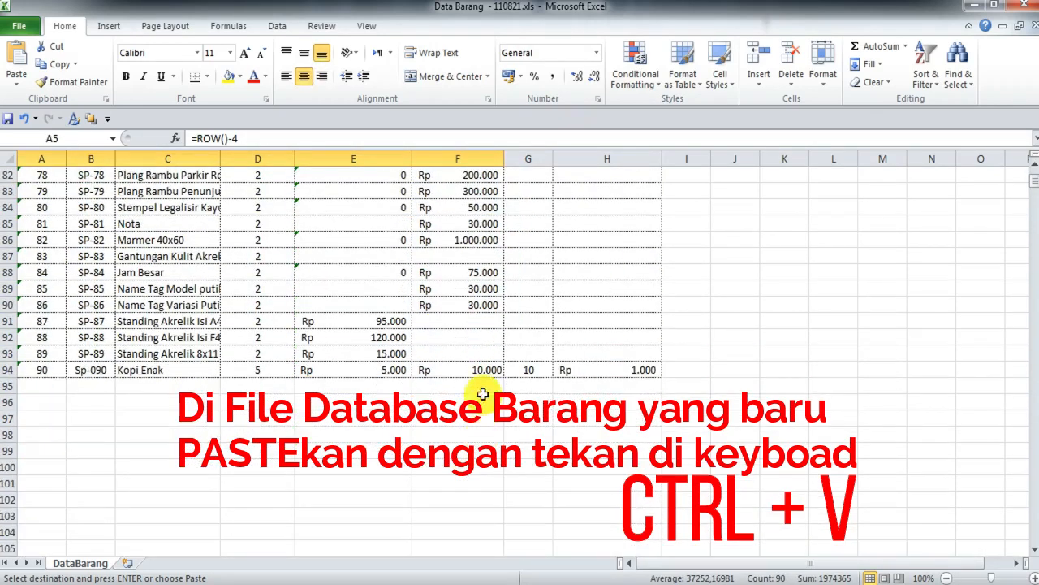
left_click_drag(467, 387, 498, 370)
left_click(379, 402)
scroll(406, 426, "up", 20)
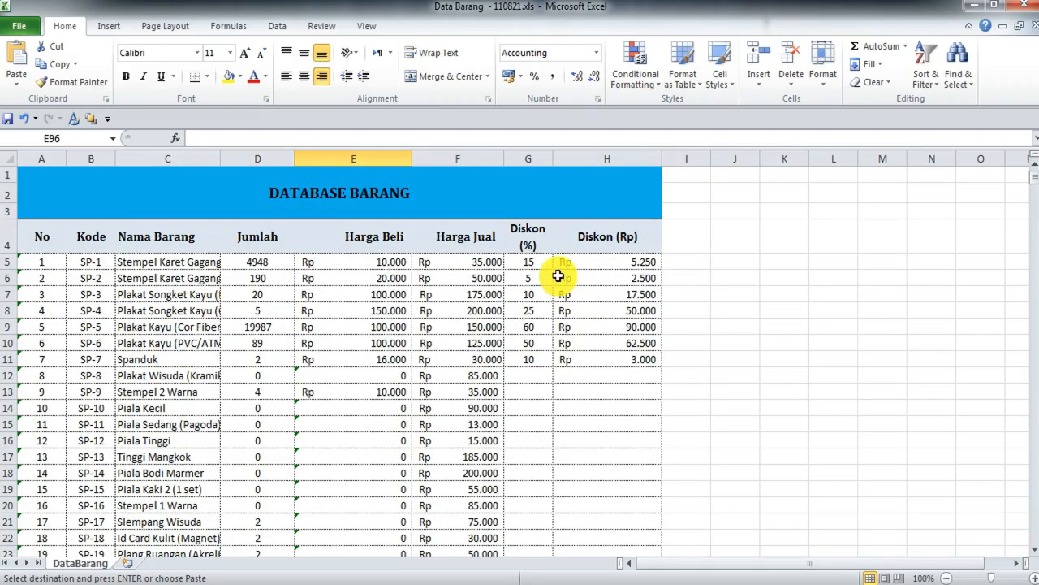
Step: Check Plakat Wisuda's empty Diskon cells G12 and H12, then select its Harga Beli cell
left_click(546, 379)
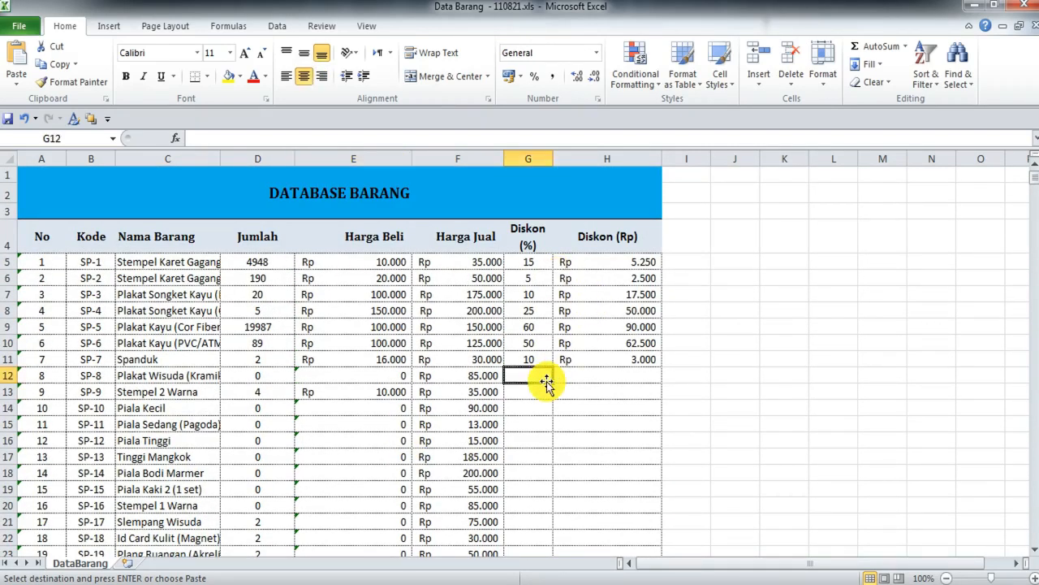
left_click(590, 379)
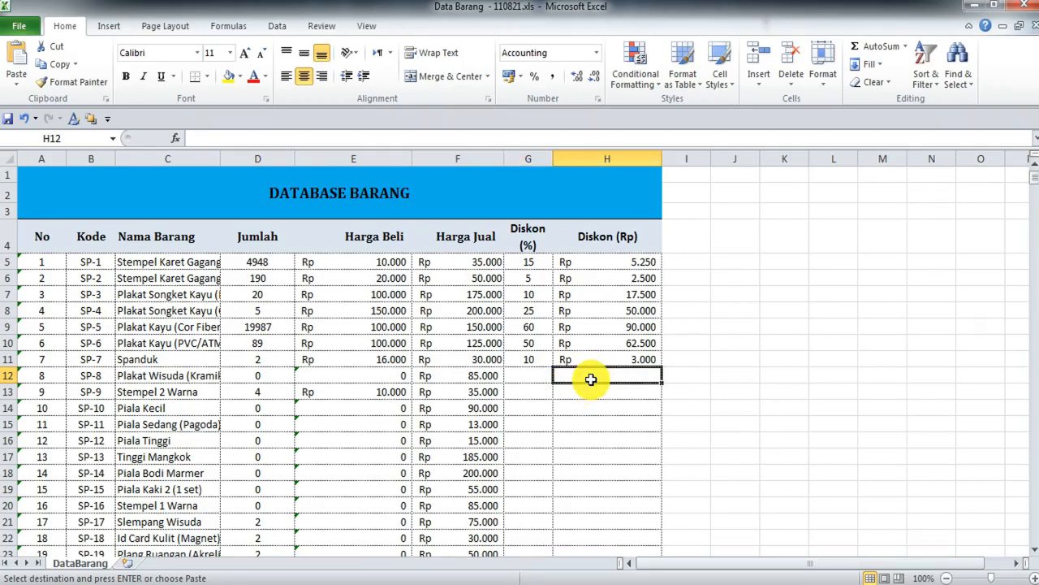
left_click(370, 380)
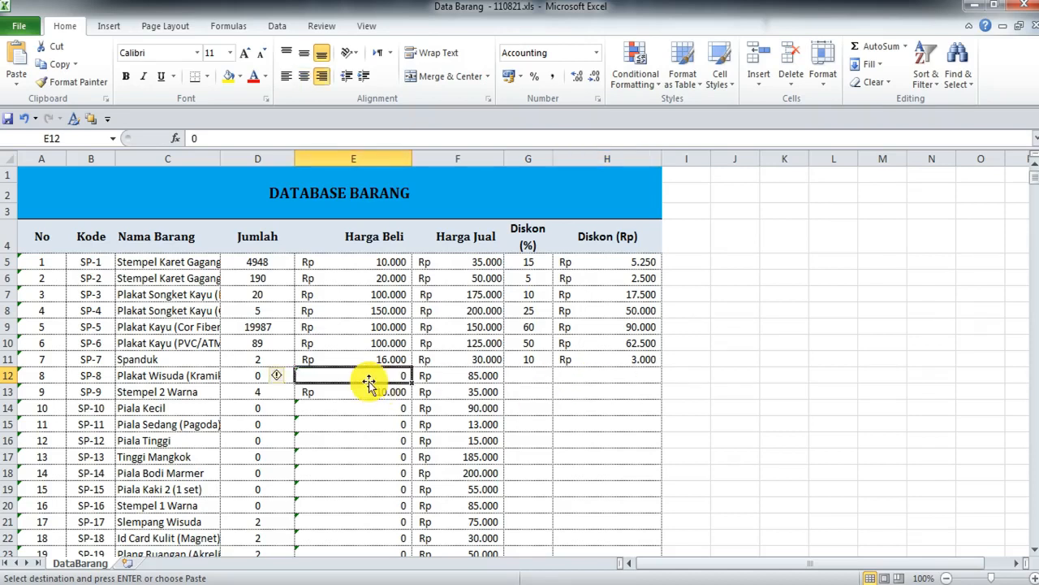
Step: Enter 30.000 as SP-8's purchase price in E12
type("30000")
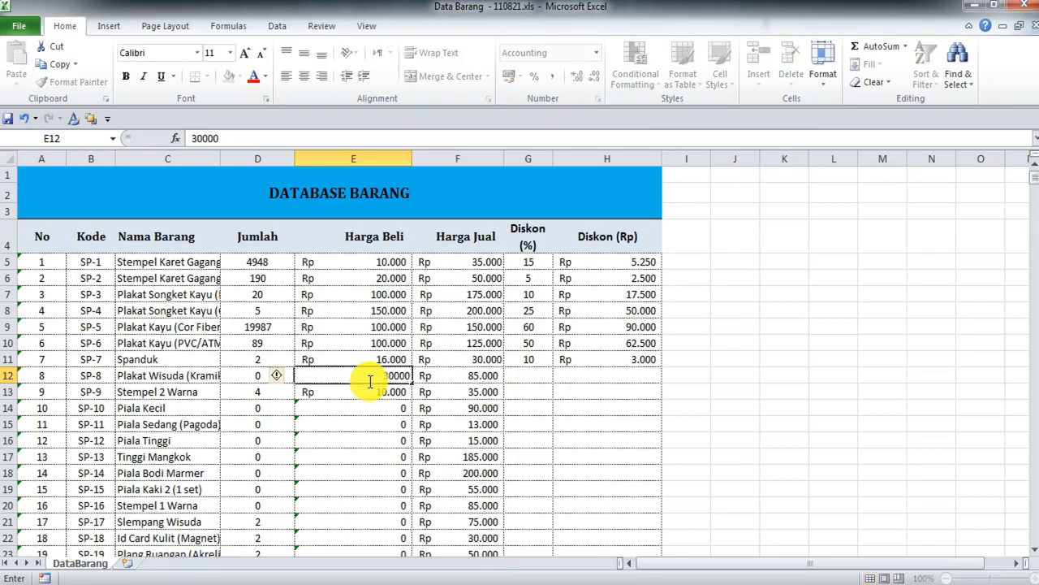
key("Return")
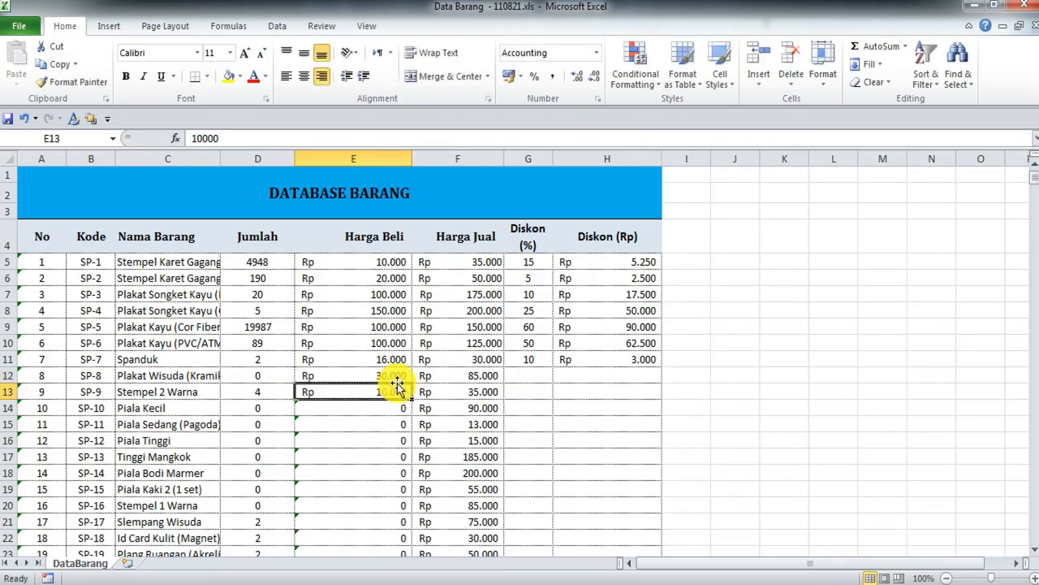
left_click(487, 375)
Step: Start the SP-8 discount formula =F12*G12/100 in H12
left_click(589, 376)
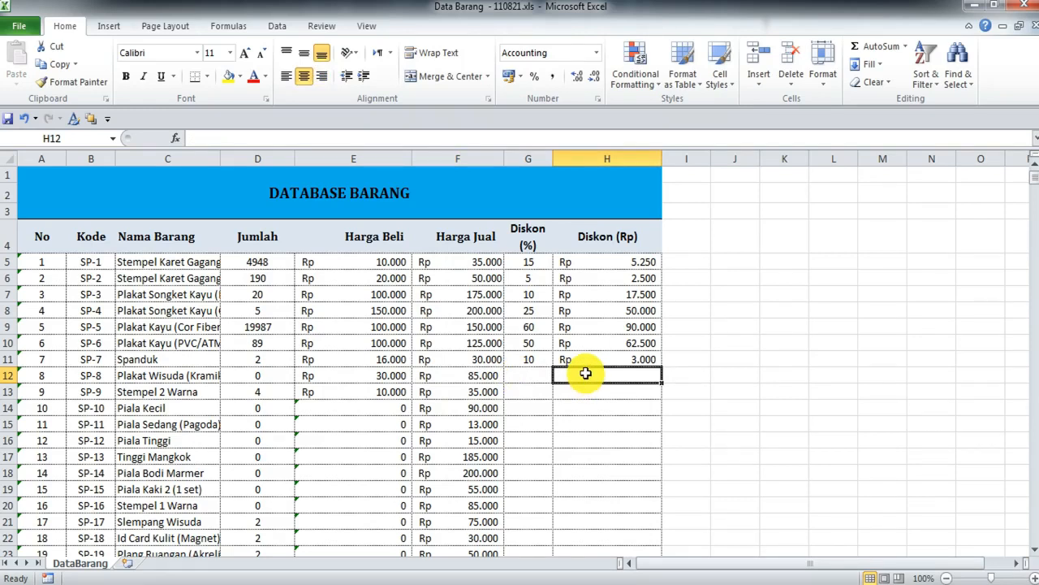
type("=")
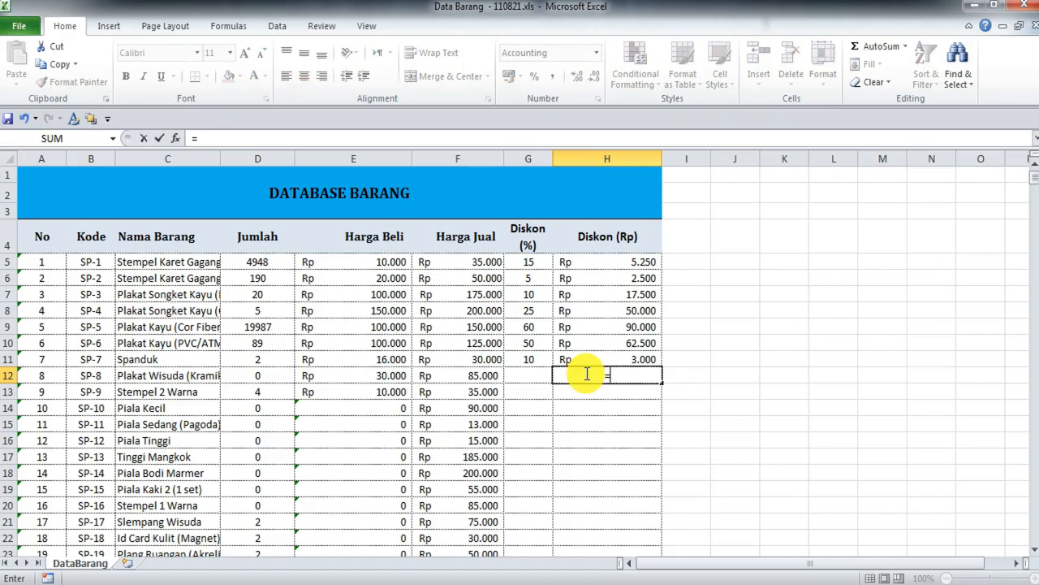
left_click(461, 376)
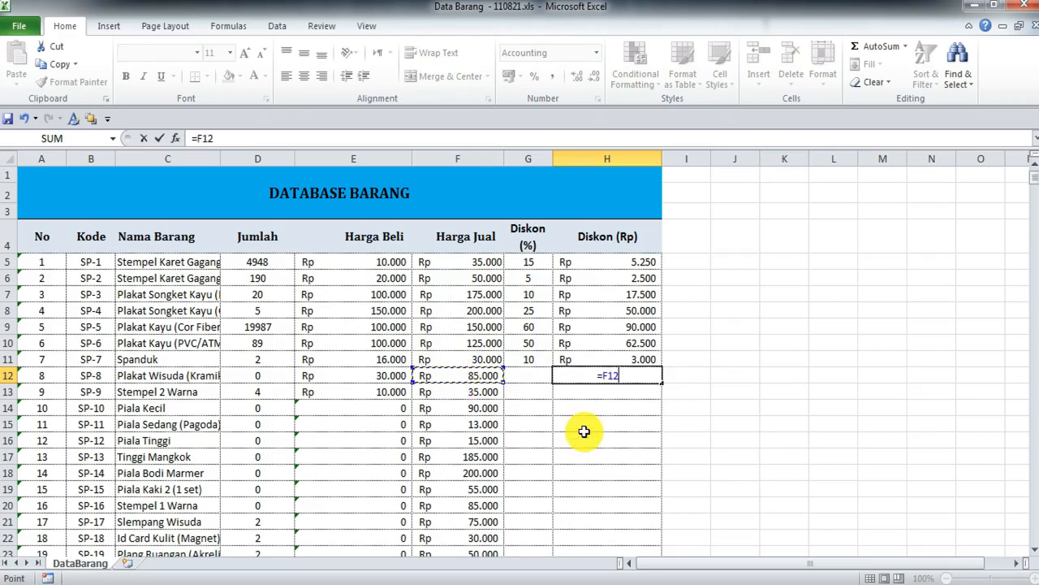
type("*")
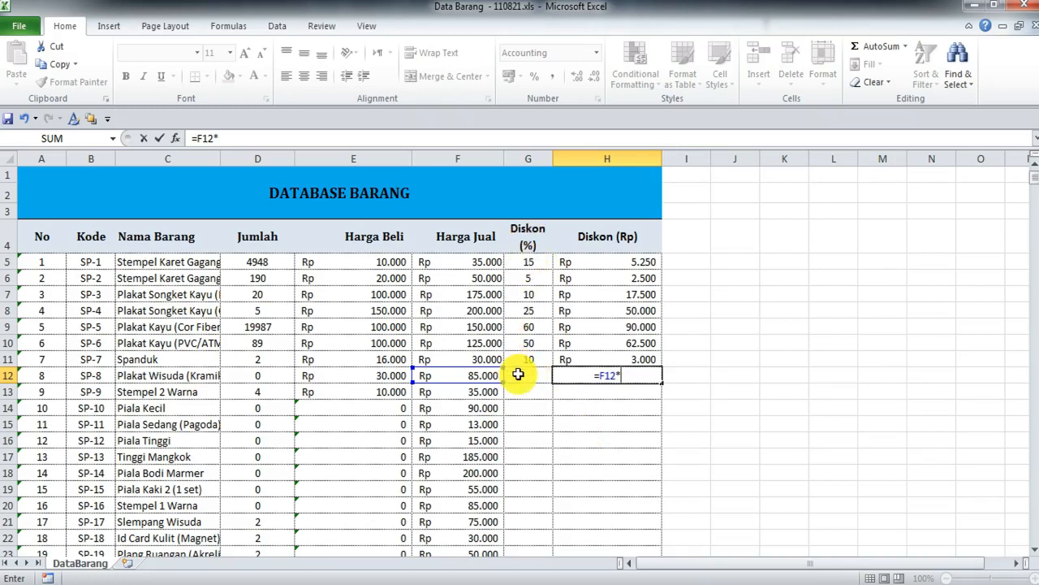
left_click(518, 373)
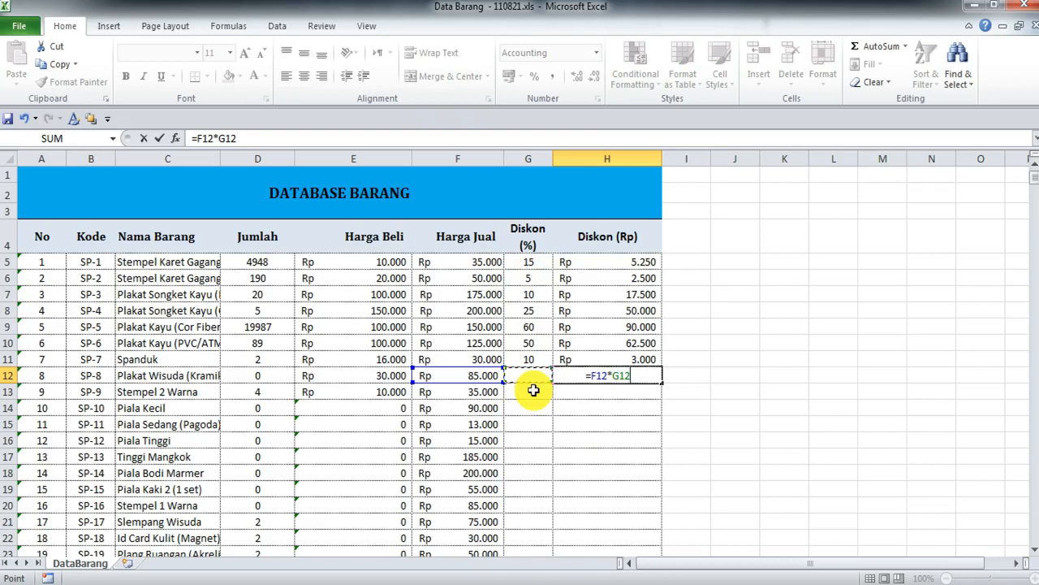
type("/100")
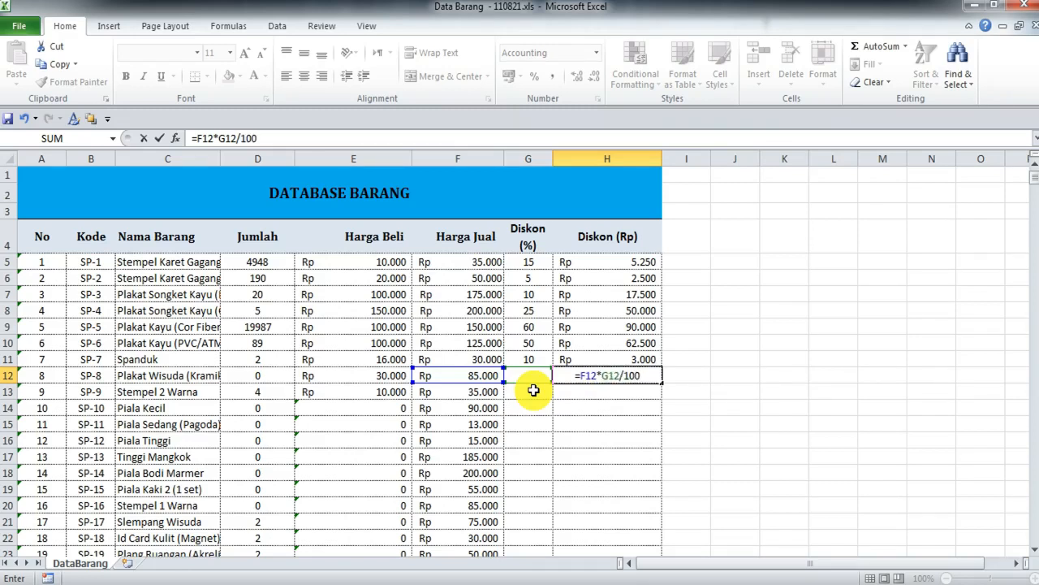
Step: Rebuild the H12 formula as =F12*G12/100 and commit it
left_click_drag(645, 375, 579, 375)
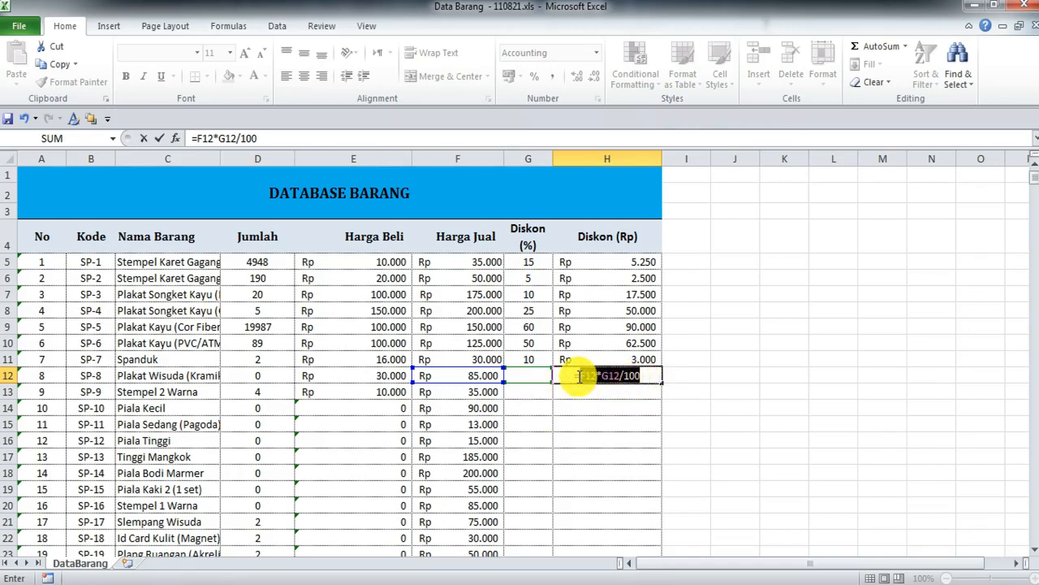
key("BackSpace")
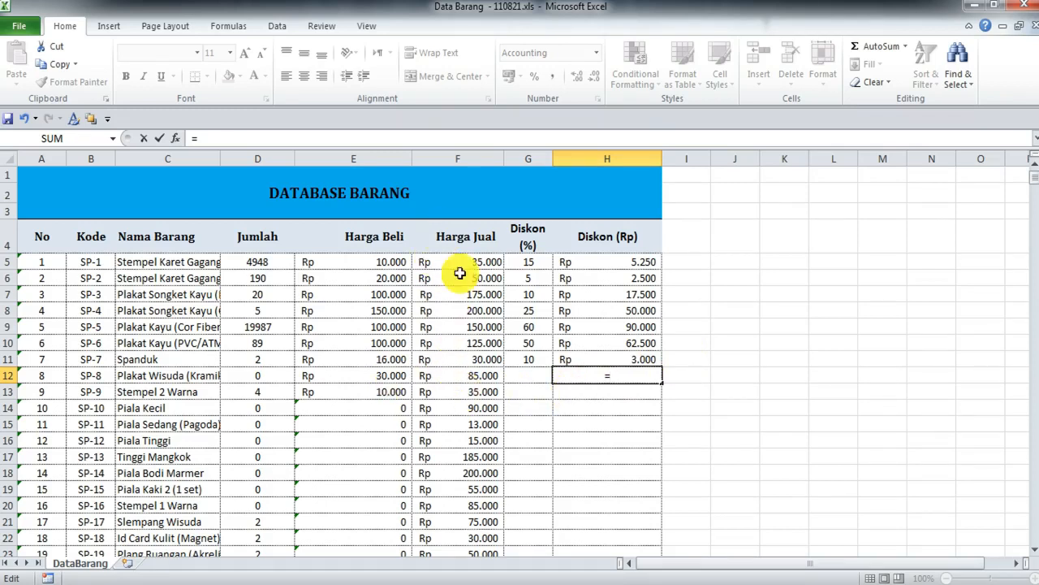
left_click(462, 379)
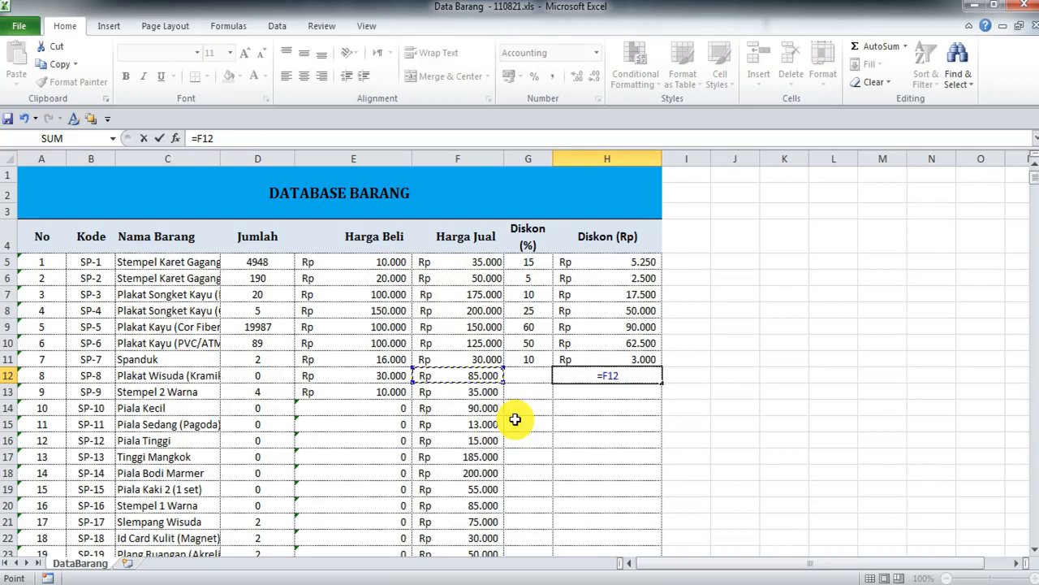
type("*")
left_click(536, 379)
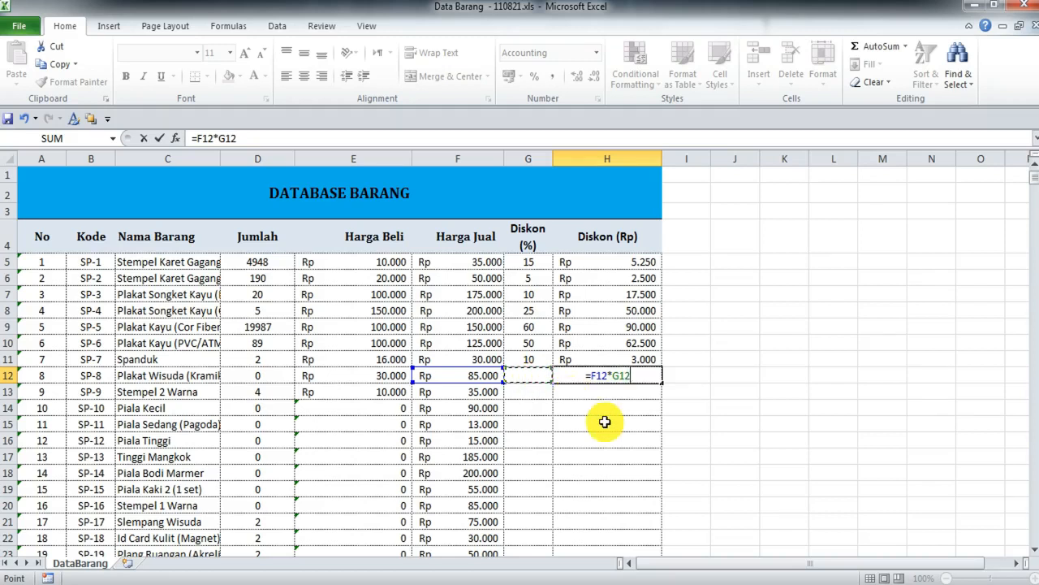
type("/100")
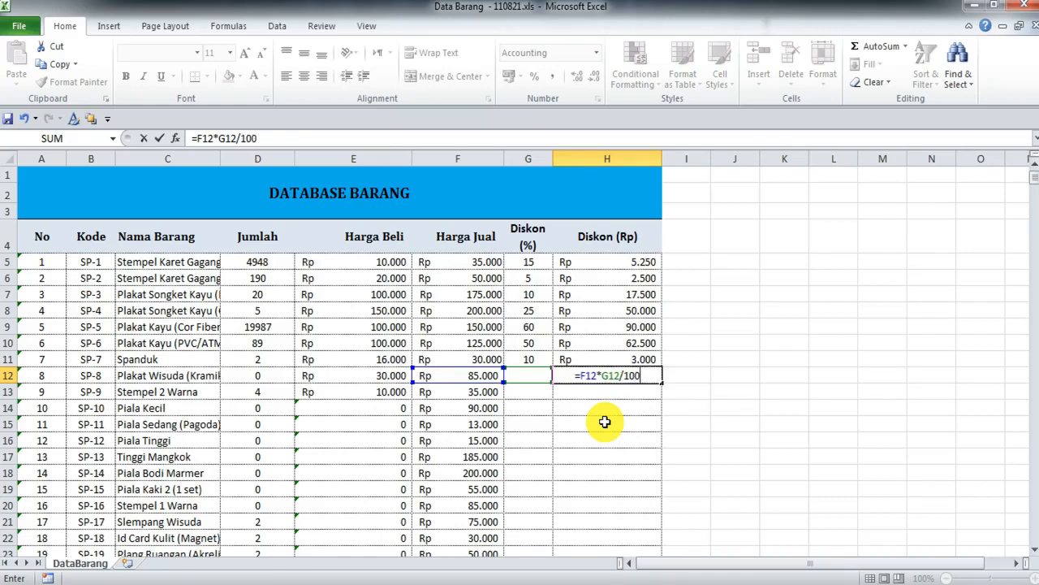
key("Return")
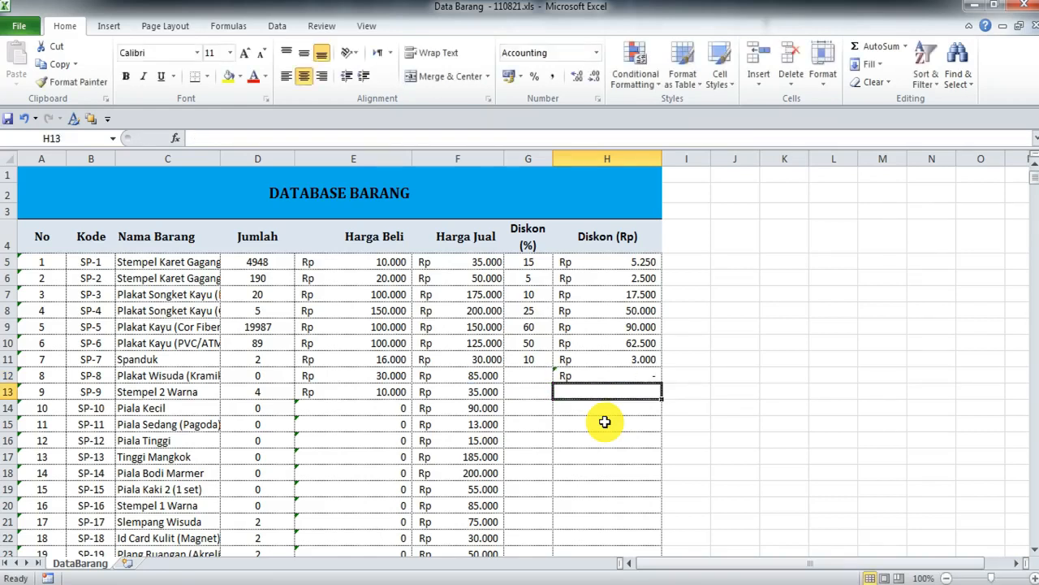
Step: Give SP-8 a 5% discount and fill the H12 discount formula down to H16
left_click(529, 374)
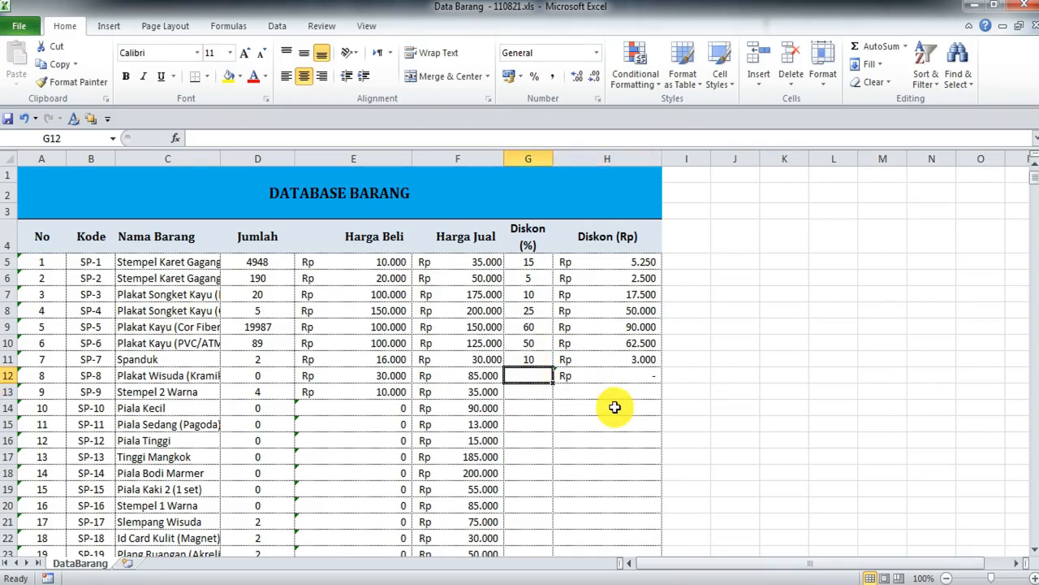
type("5")
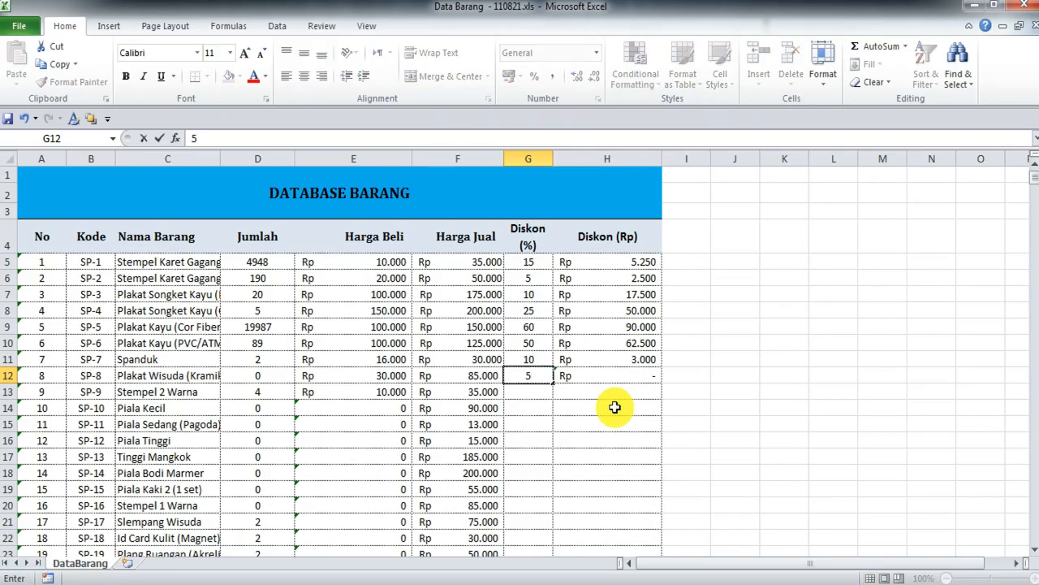
key("Return")
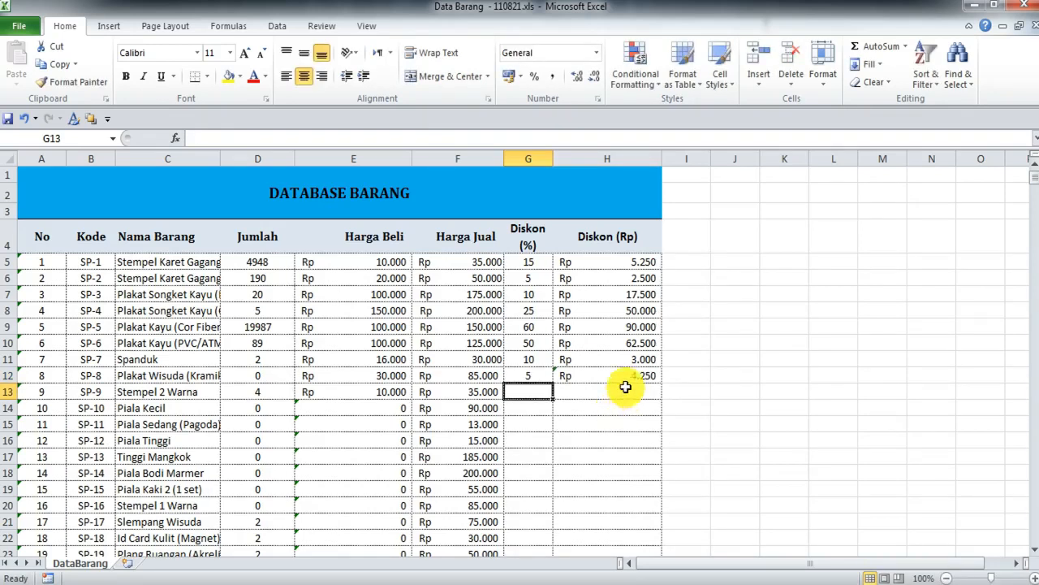
left_click(629, 379)
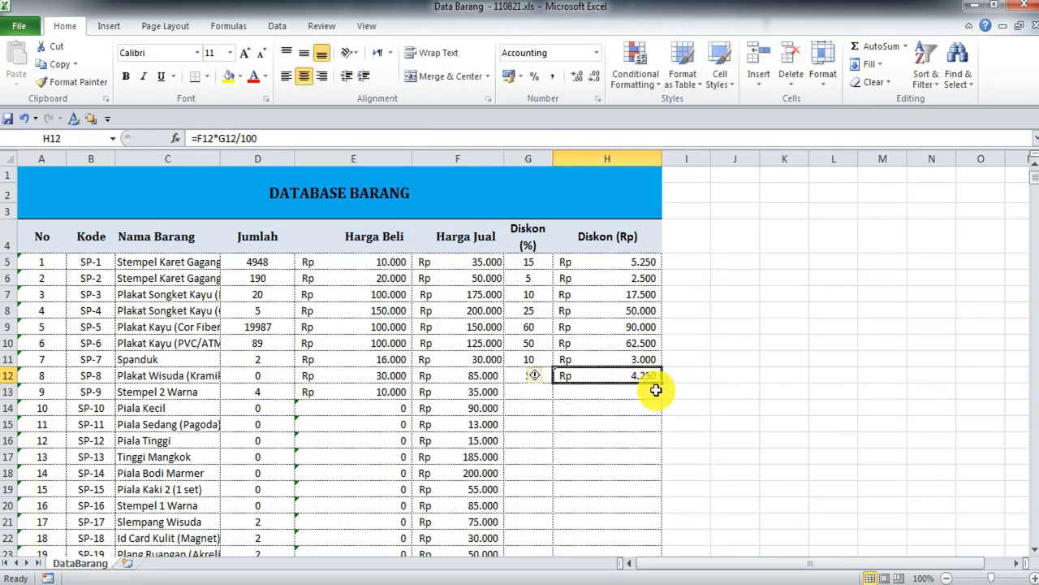
left_click_drag(665, 384, 656, 449)
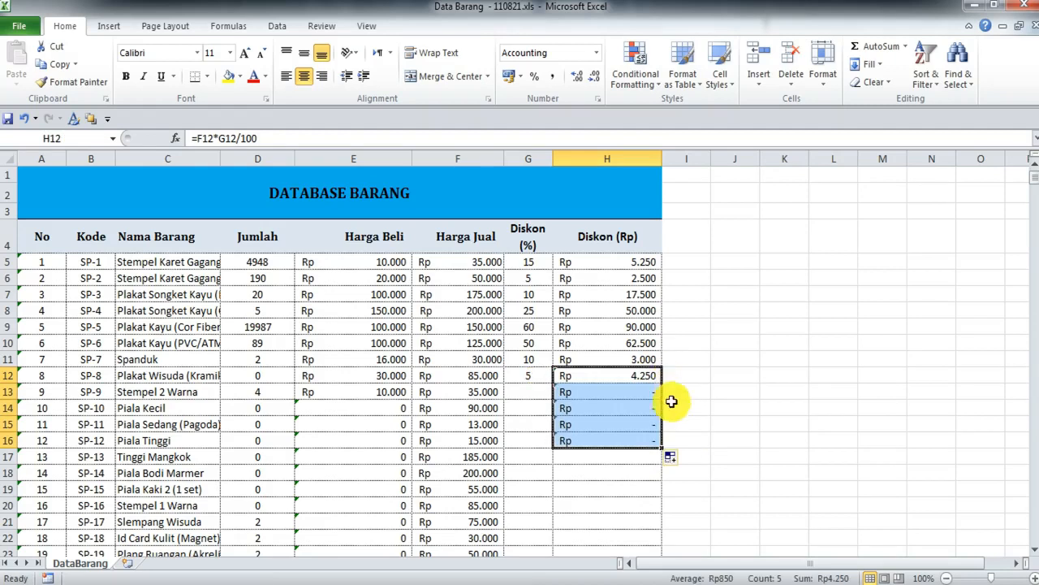
Step: Enter test discounts of 10, 20, 5 and 5 percent for SP-9 through Piala Tinggi
left_click(536, 391)
type("10")
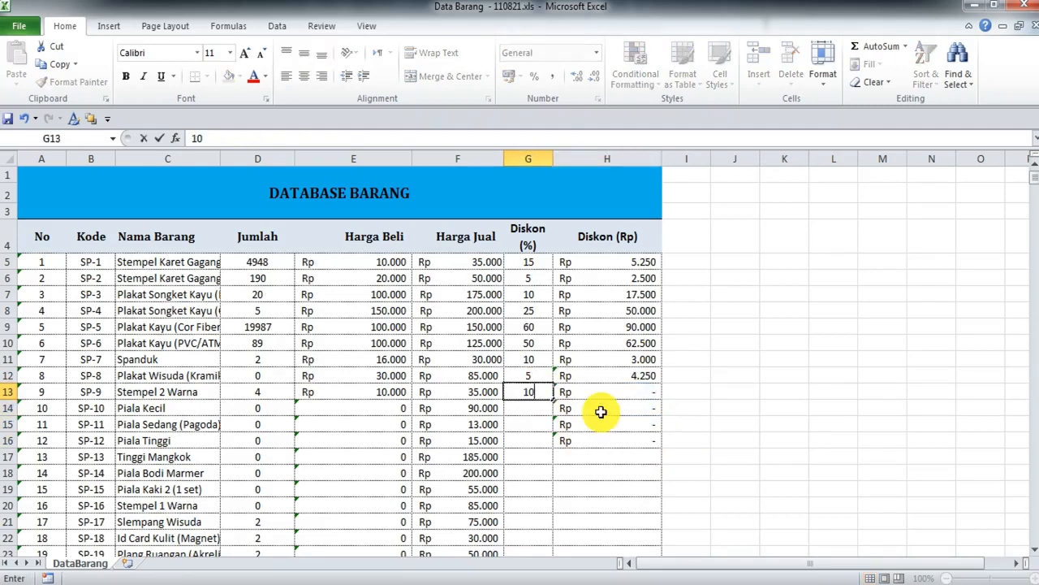
key("Return")
type("20")
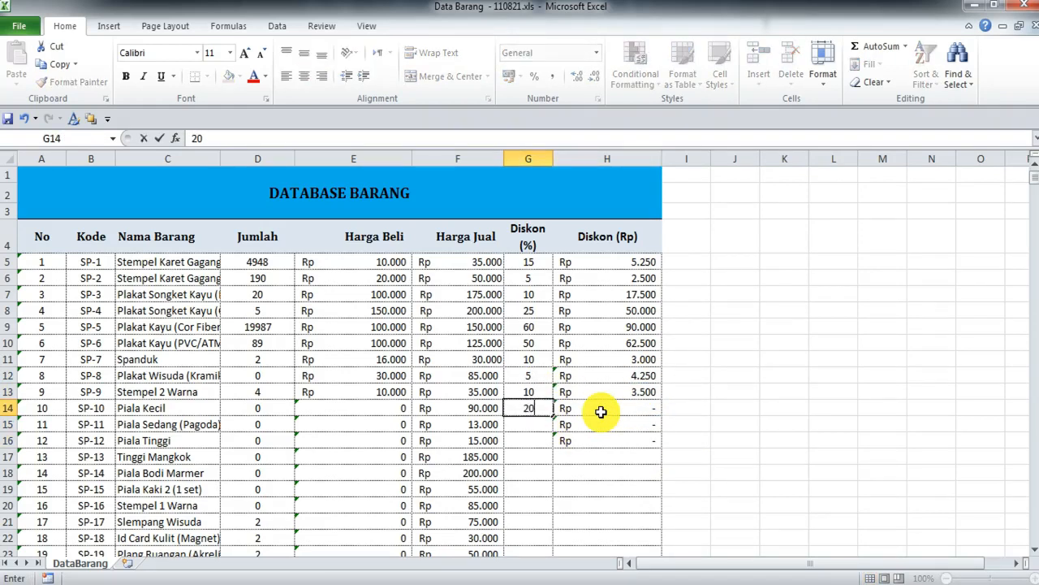
key("Return")
type("5")
key("Return")
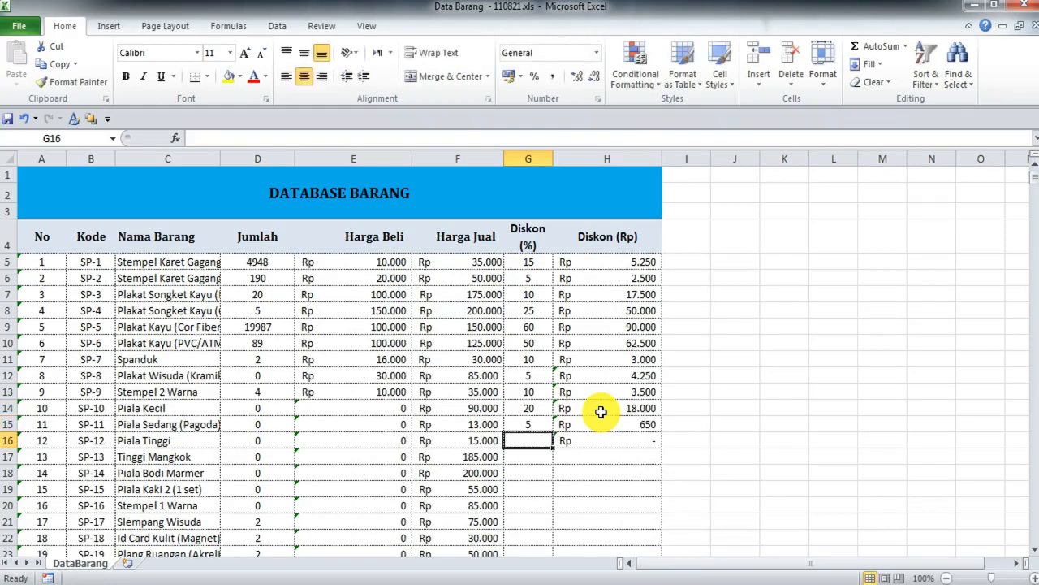
type("5")
key("Return")
Step: Clear the test discounts from rows 14 to 16, keeping SP-8 and SP-9's
scroll(452, 439, "down", 2)
scroll(503, 414, "up", 2)
left_click_drag(530, 405, 621, 445)
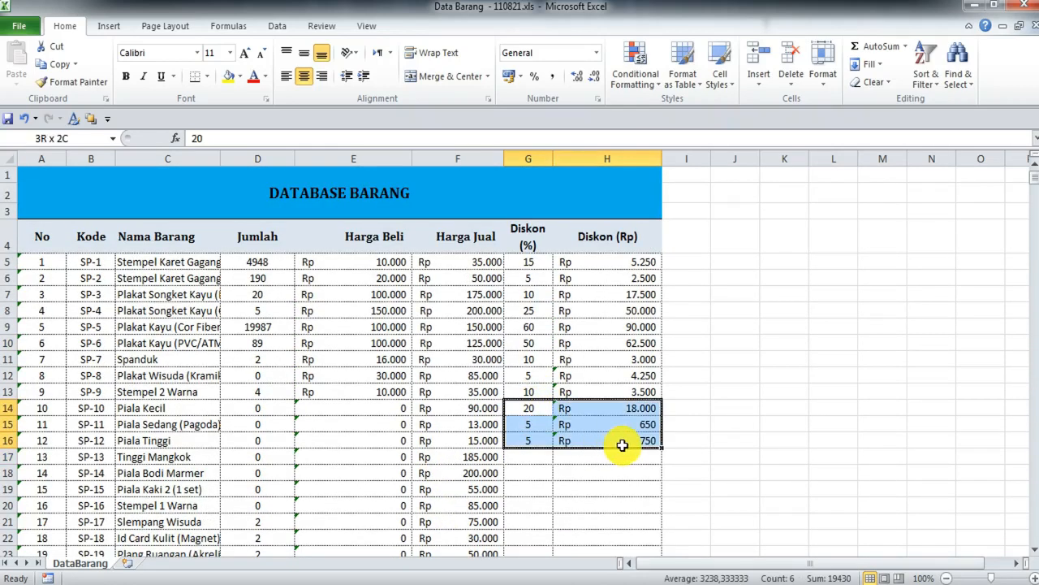
key("Delete")
left_click(738, 438)
left_click(620, 390)
left_click(625, 427)
scroll(569, 402, "down", 5)
scroll(569, 402, "up", 5)
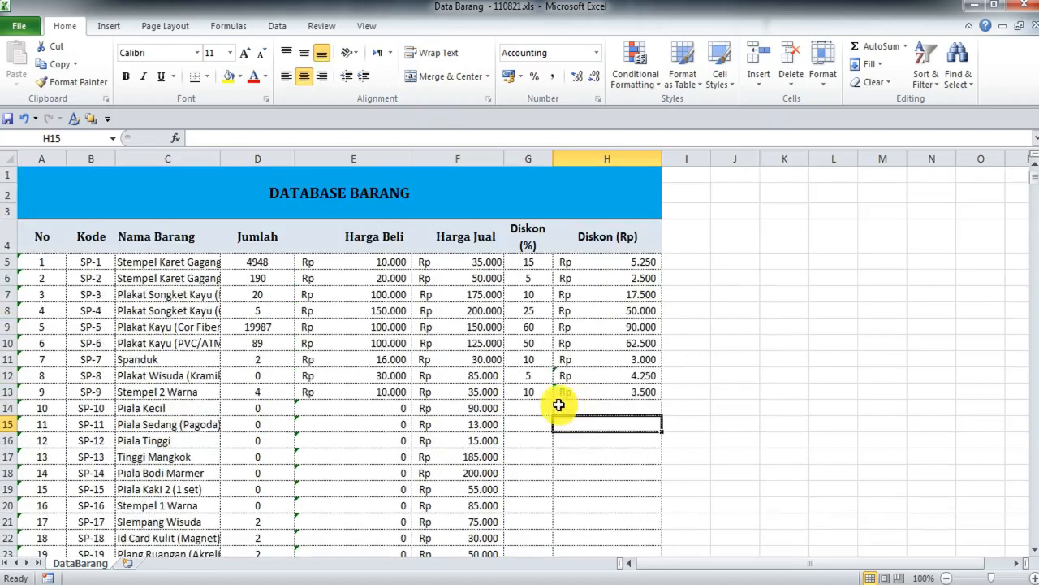
Step: Save the workbook and close the 110821 and 070821 Lama workbooks
left_click(21, 23)
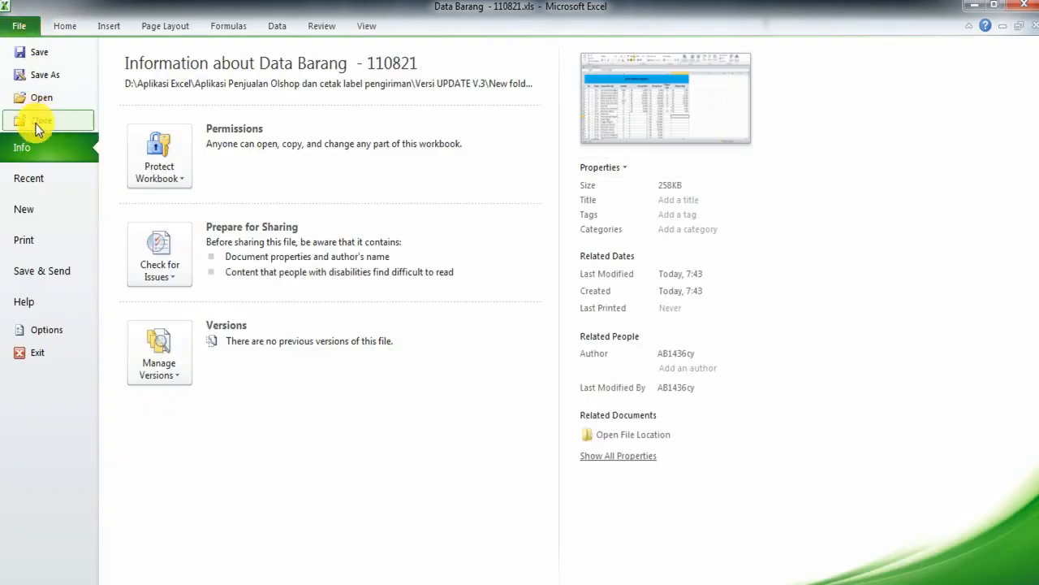
left_click(39, 55)
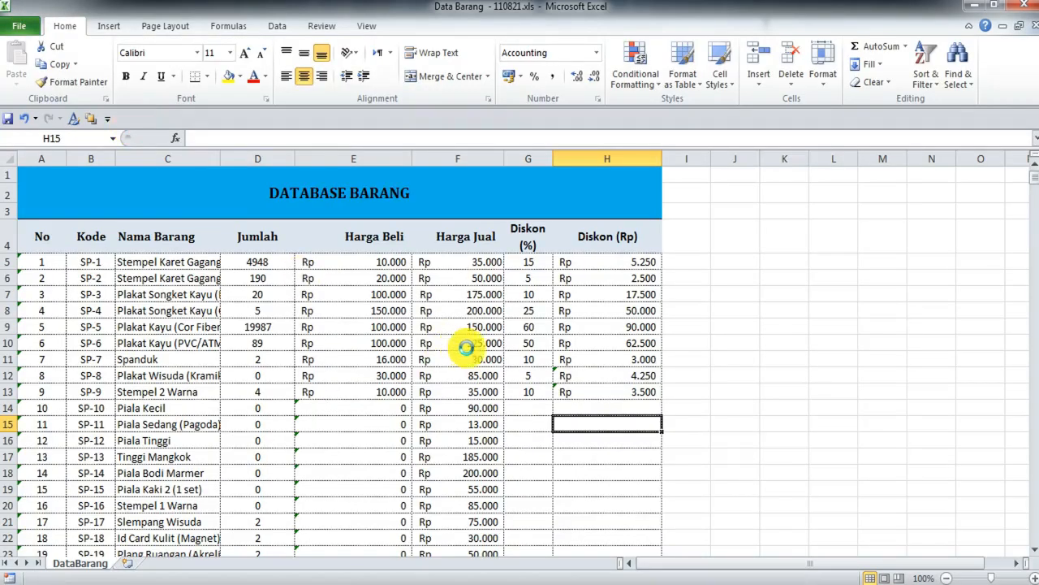
left_click(457, 391)
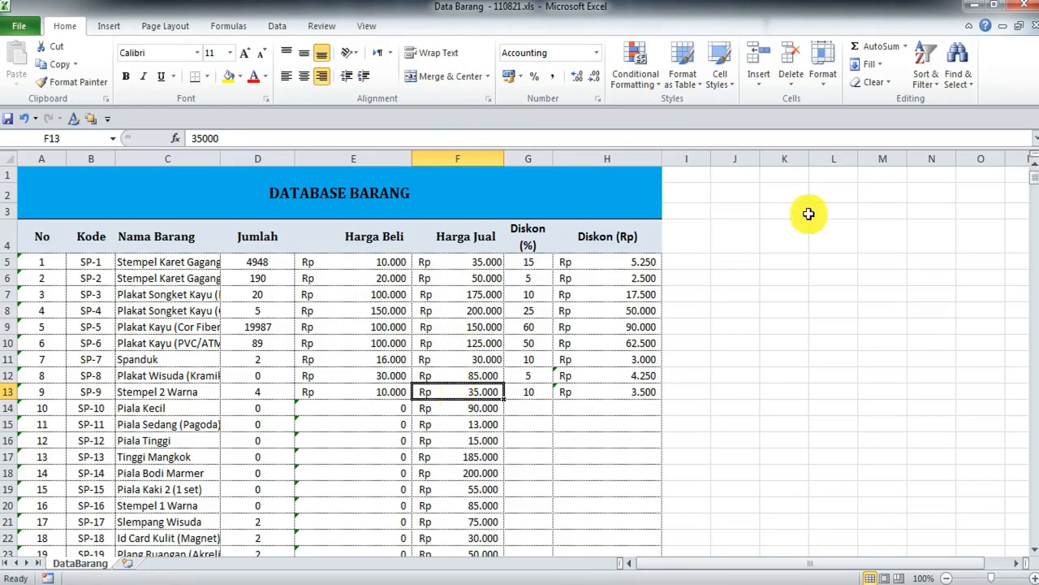
left_click(1027, 14)
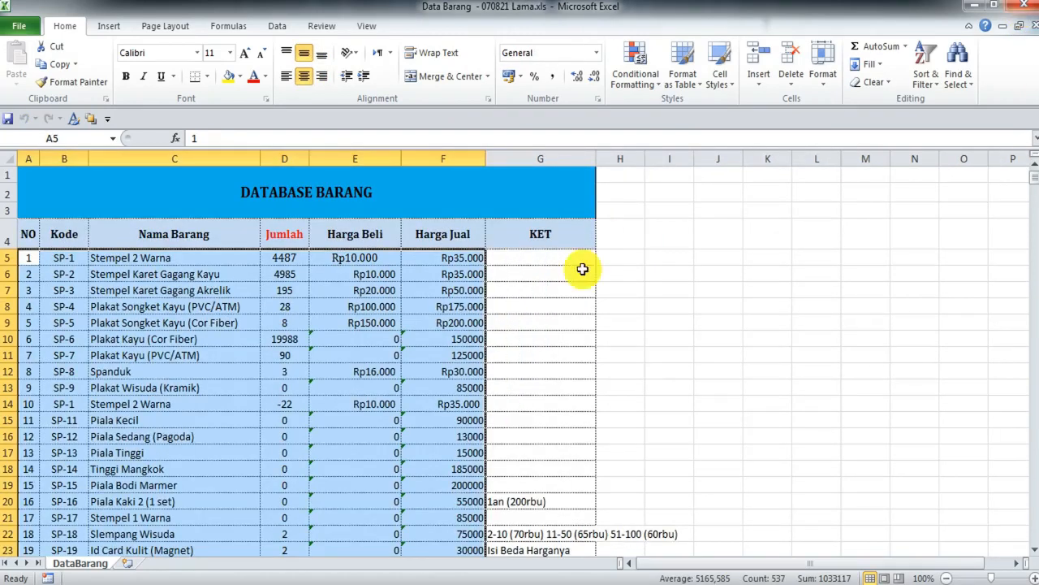
left_click(1028, 11)
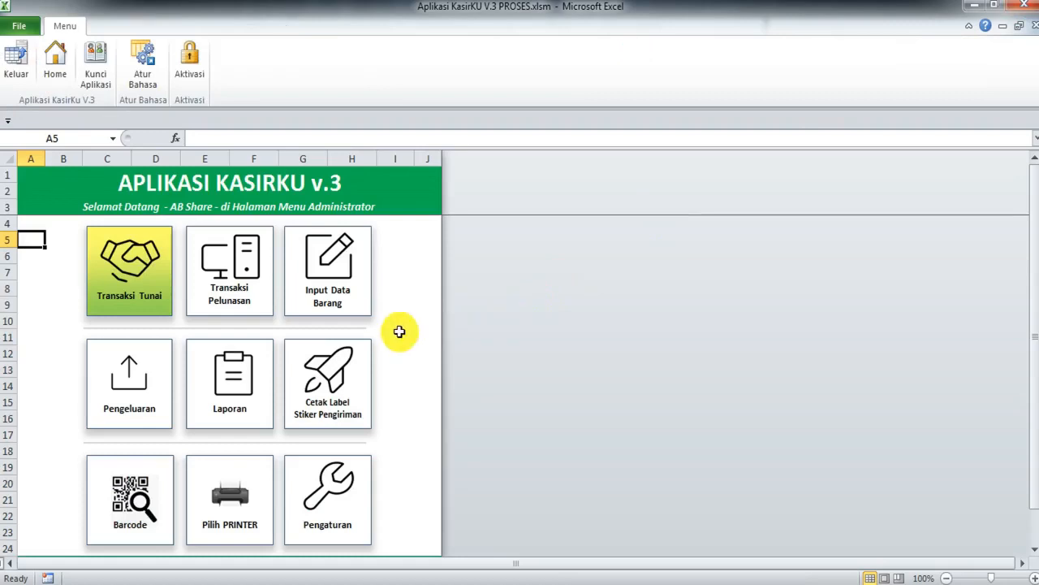
Step: Delete all item data from the Input Data Barang form, confirming the prompts
left_click(314, 289)
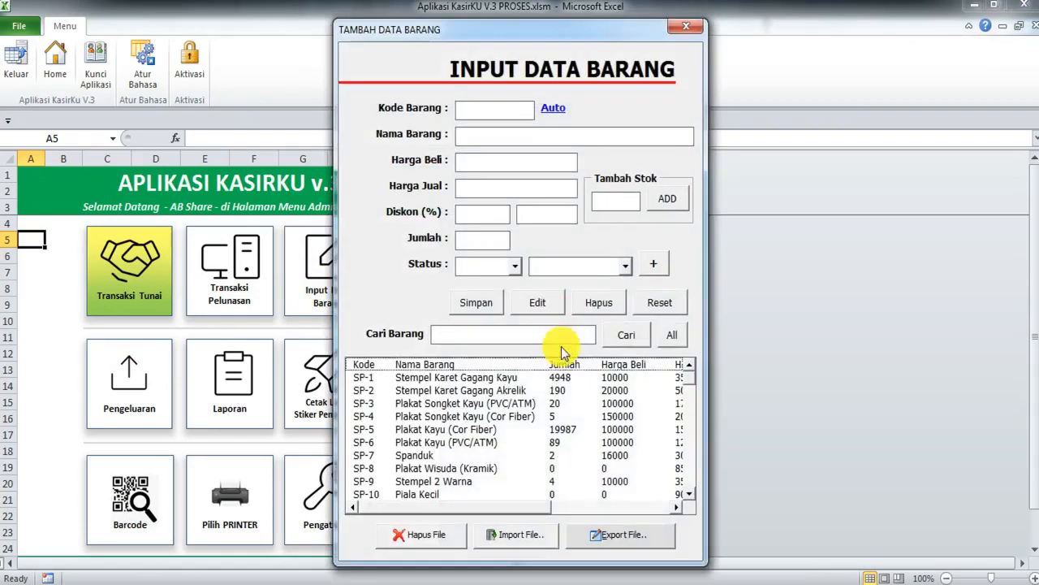
left_click(422, 536)
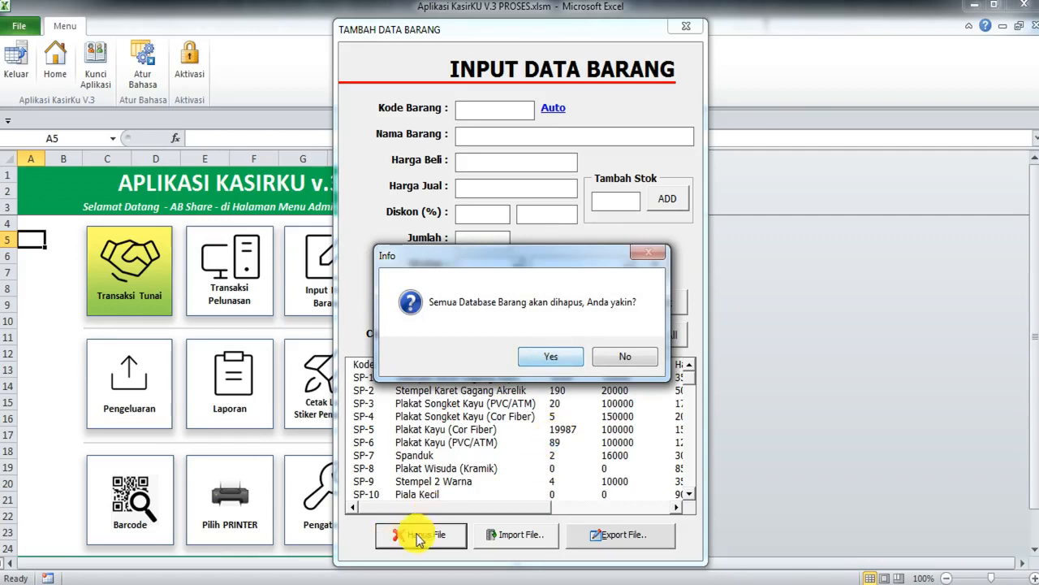
left_click(558, 360)
left_click(569, 362)
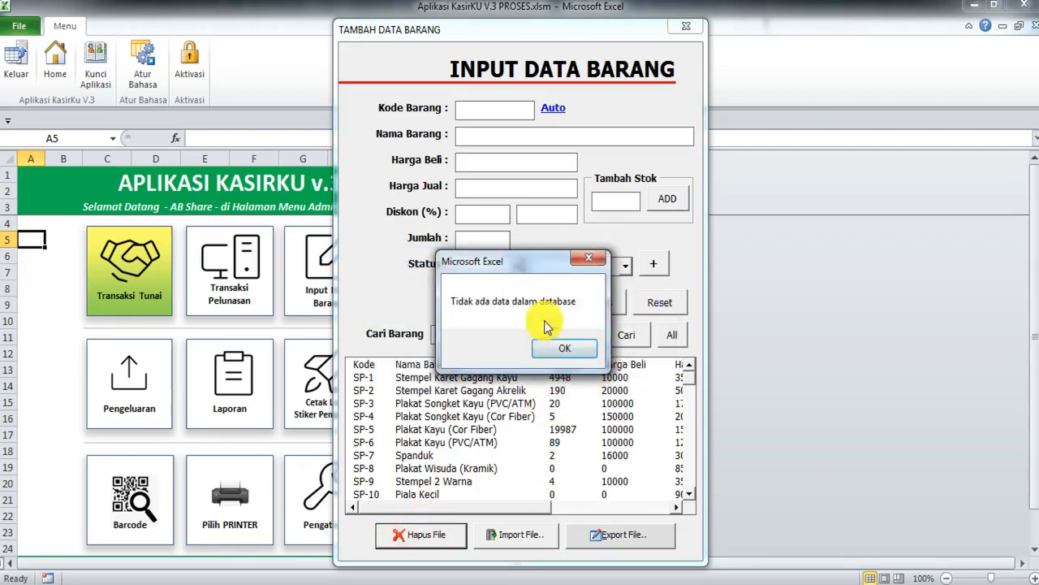
left_click(566, 345)
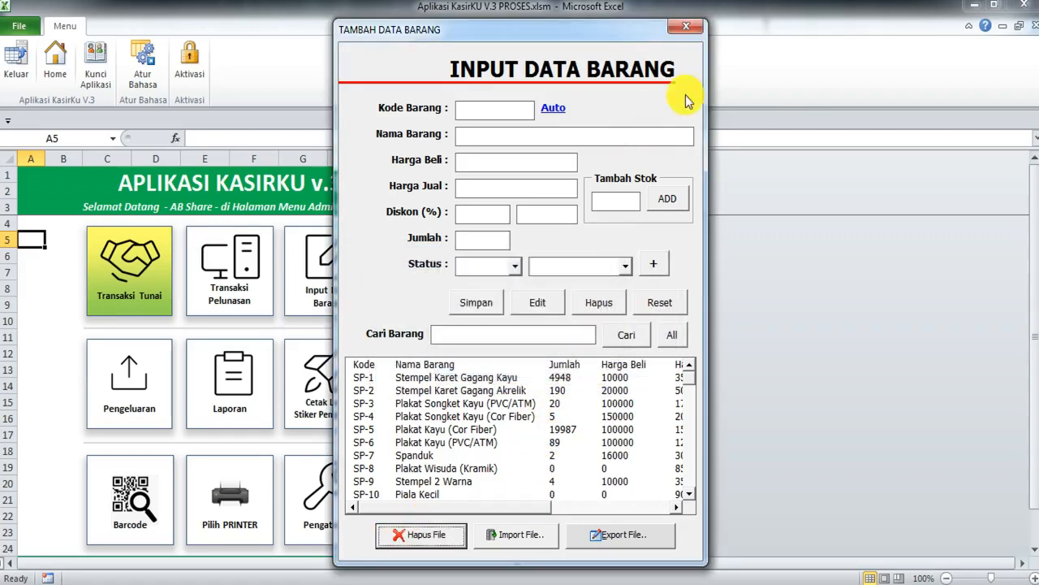
Step: Reopen the item entry form on the empty database and begin a file import
left_click(686, 27)
left_click(360, 258)
left_click(559, 348)
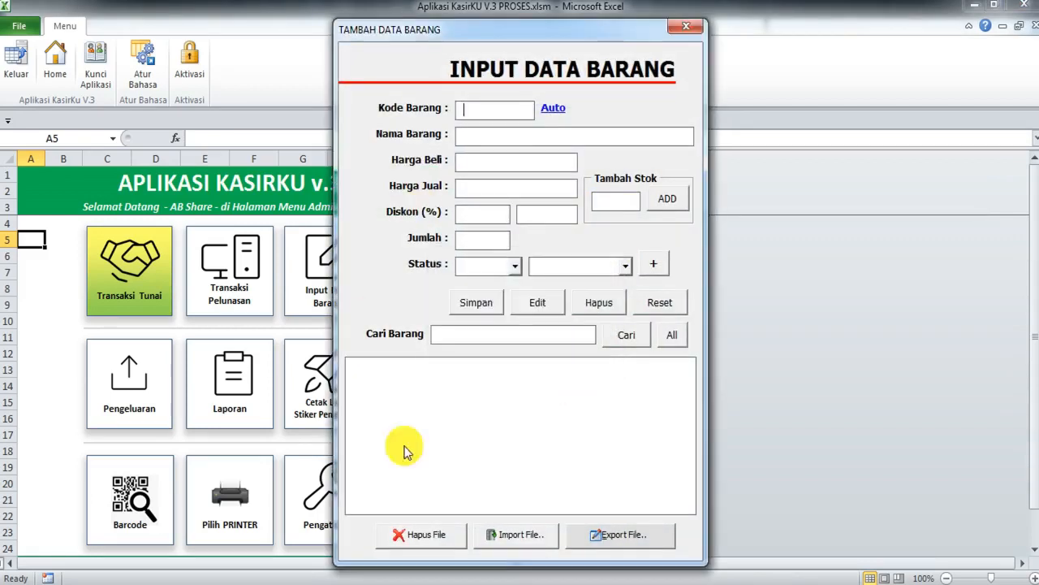
left_click(531, 540)
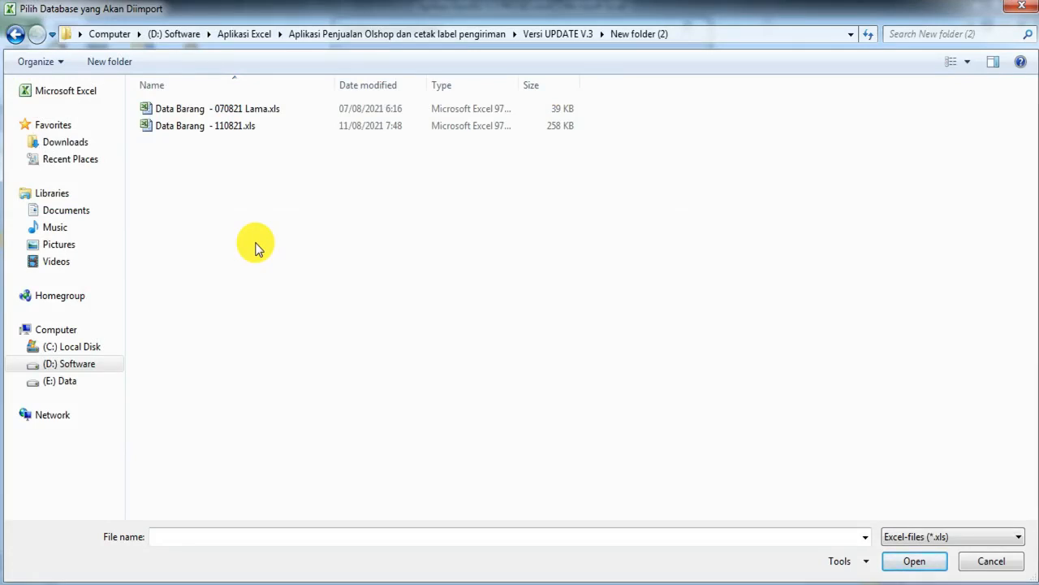
Step: Import the product list from Data Barang - 110821.xls
left_click(228, 128)
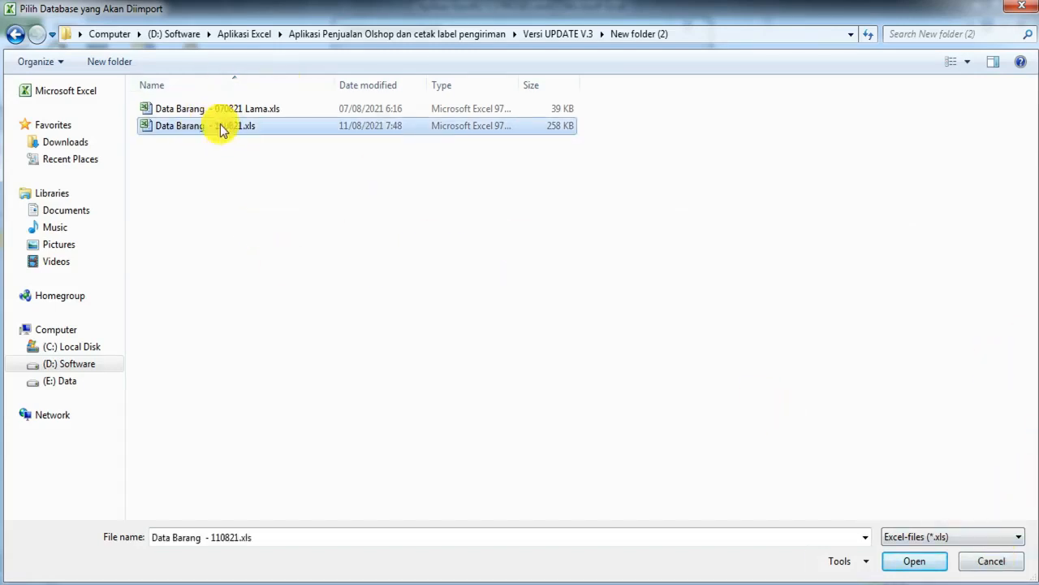
left_click(916, 562)
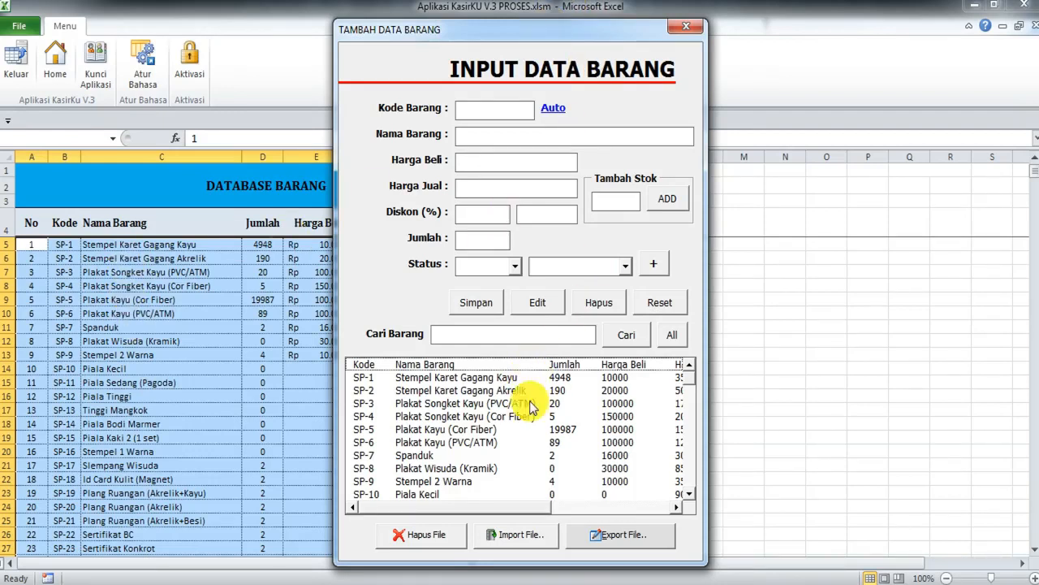
mouse_move(690, 384)
left_mouse_down()
mouse_move(692, 405)
mouse_move(690, 385)
left_mouse_up()
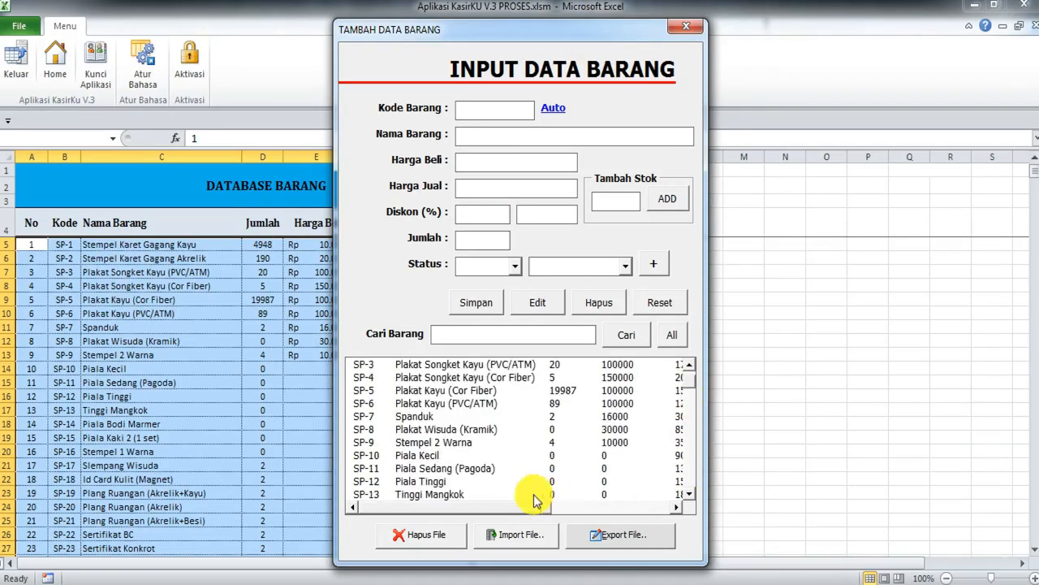
left_click_drag(483, 508, 651, 509)
Step: Load item SP-8, set its status to Lunas, and save the record
left_click(627, 442)
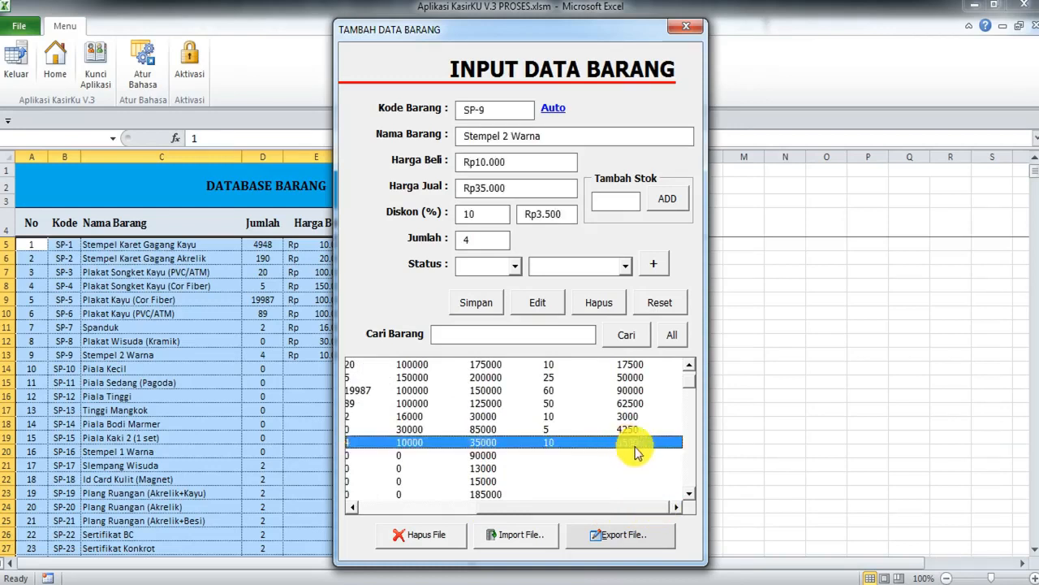
left_click(580, 430)
left_click(629, 443)
left_click(631, 429)
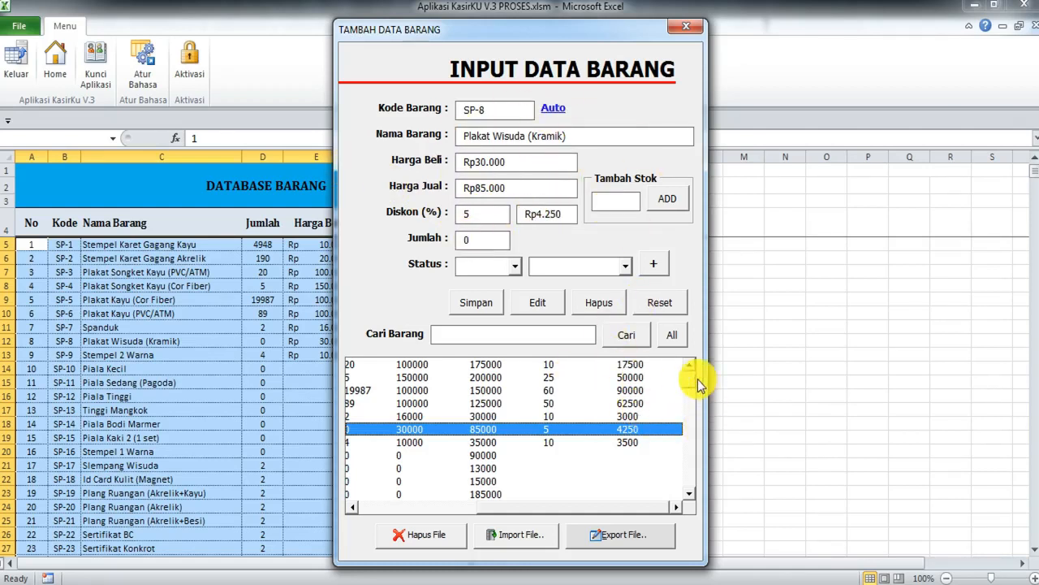
mouse_move(692, 384)
left_mouse_down()
mouse_move(695, 505)
mouse_move(698, 374)
left_mouse_up()
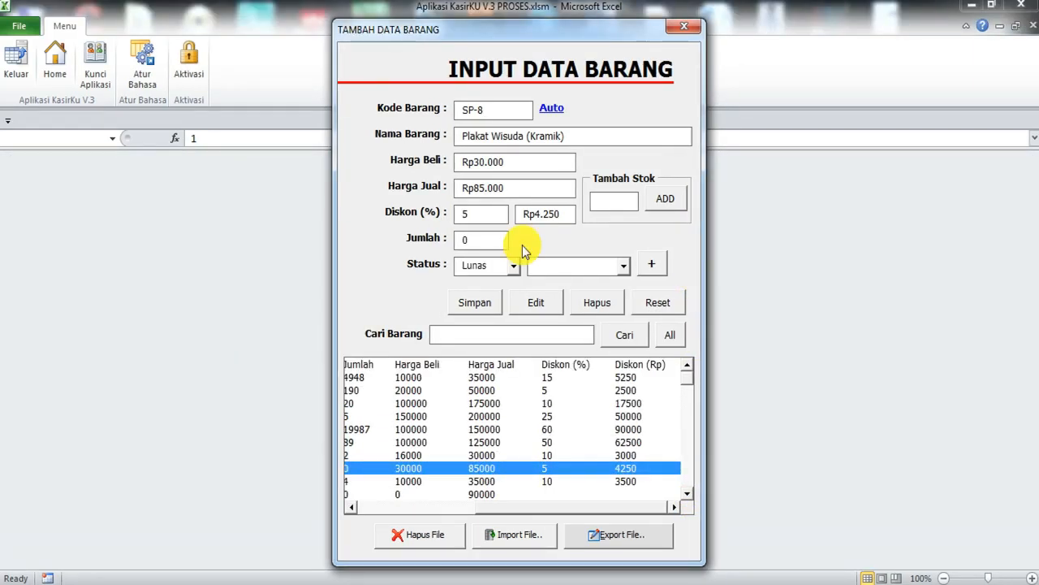
left_click_drag(520, 507, 384, 518)
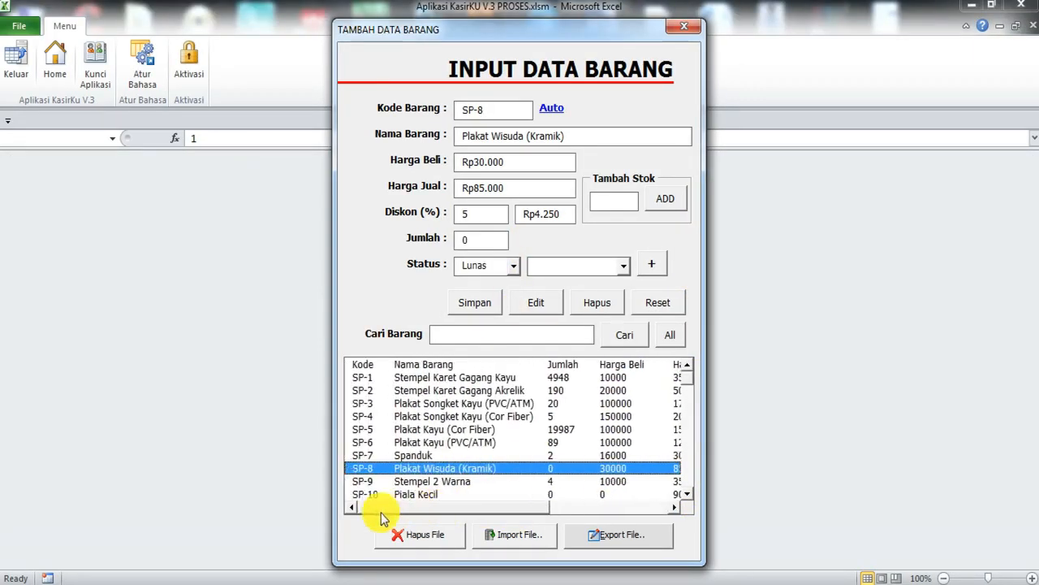
left_click(471, 304)
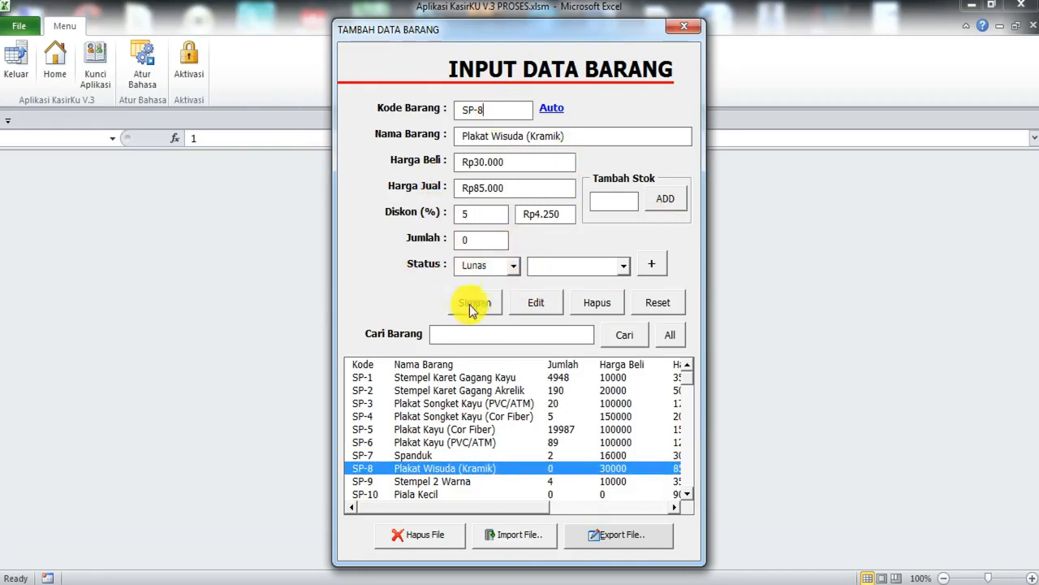
double_click(487, 109)
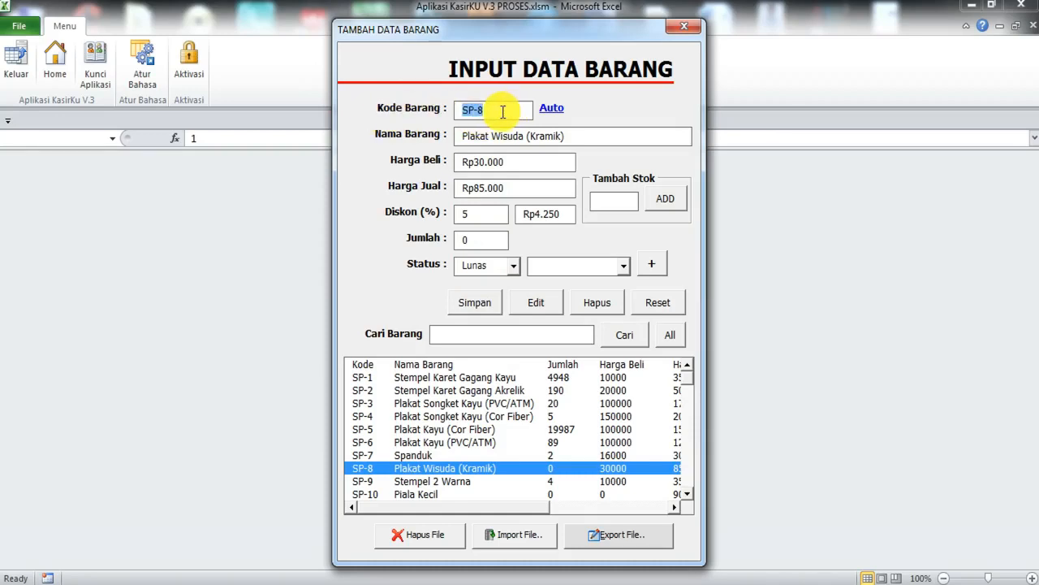
left_click(475, 304)
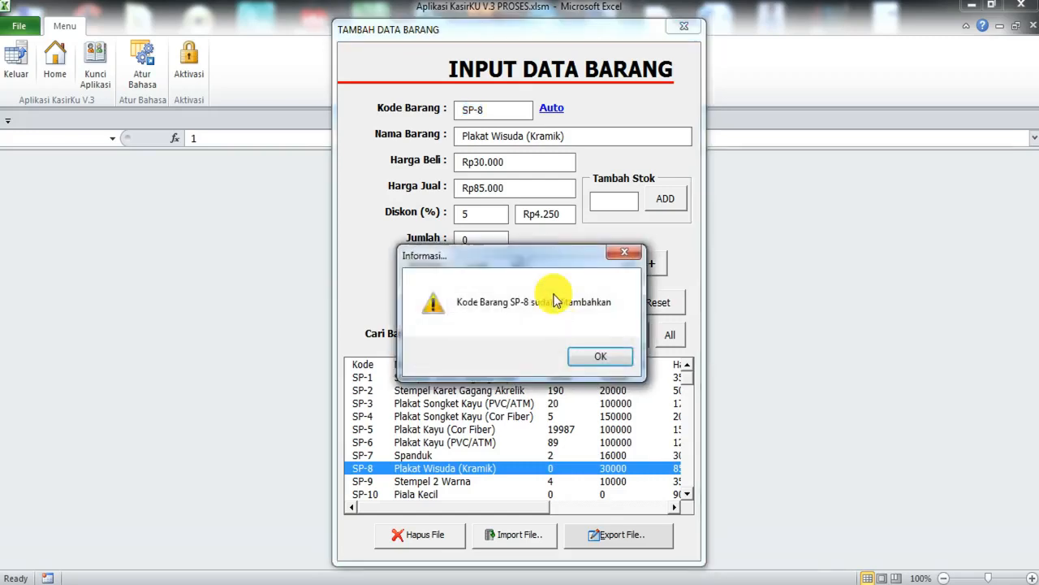
left_click_drag(571, 264, 427, 268)
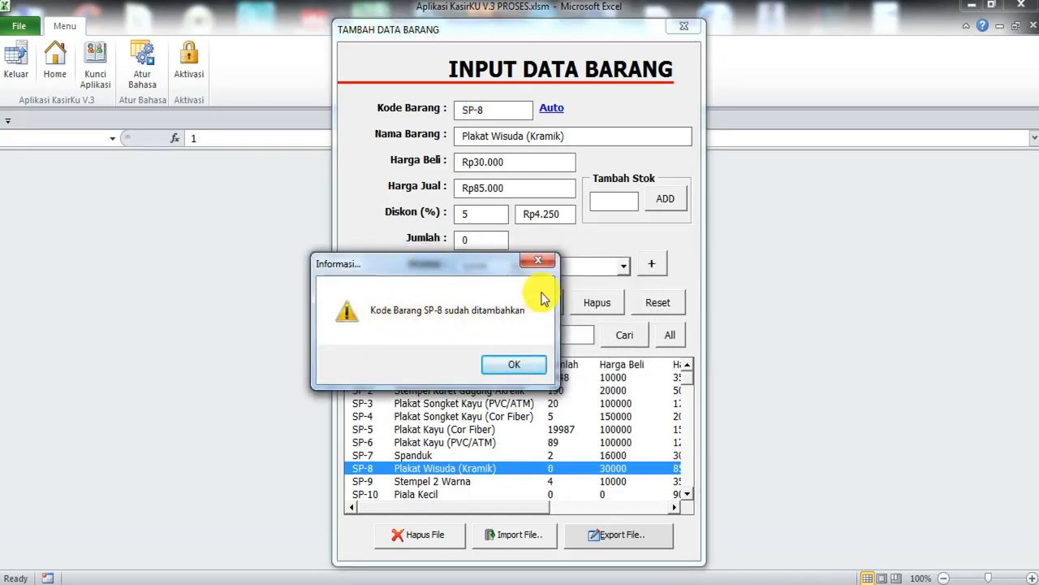
left_click_drag(512, 264, 622, 217)
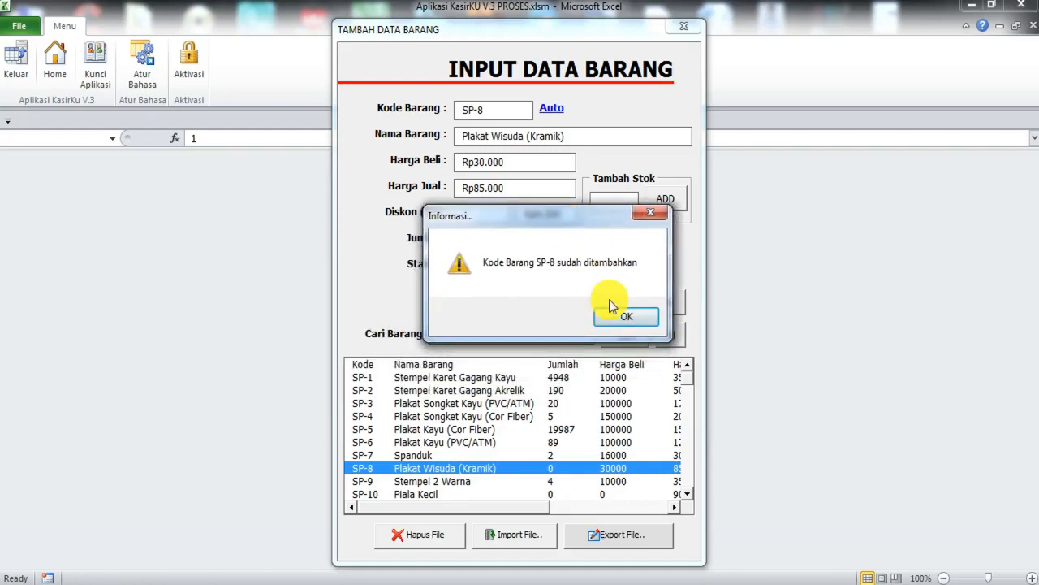
Step: Acknowledge the SP-8 save notice, review the item list down to Kopi Enak, then close TAMBAH DATA BARANG
left_click(620, 317)
left_click_drag(687, 380, 682, 477)
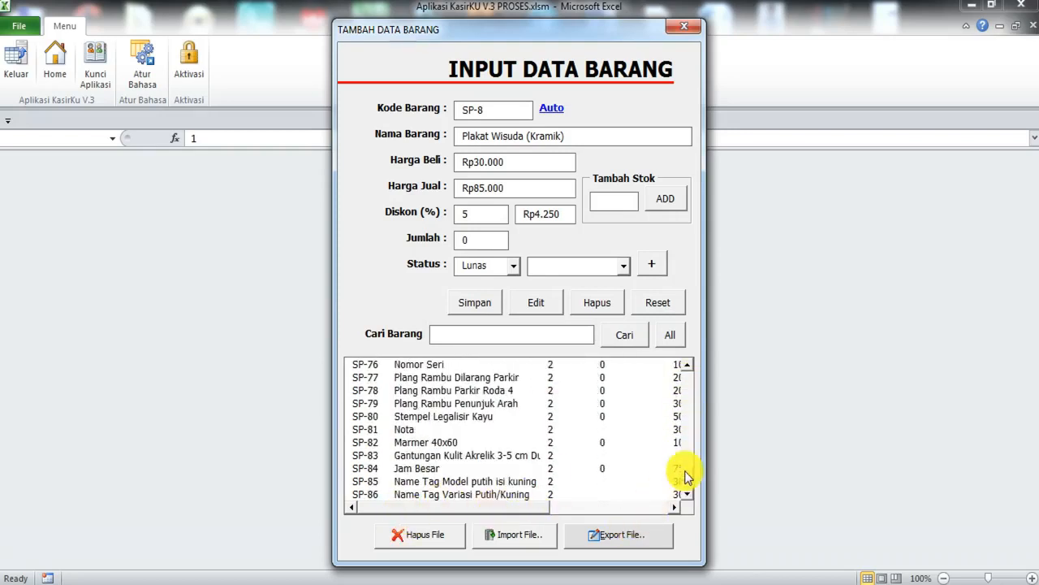
left_click(683, 477)
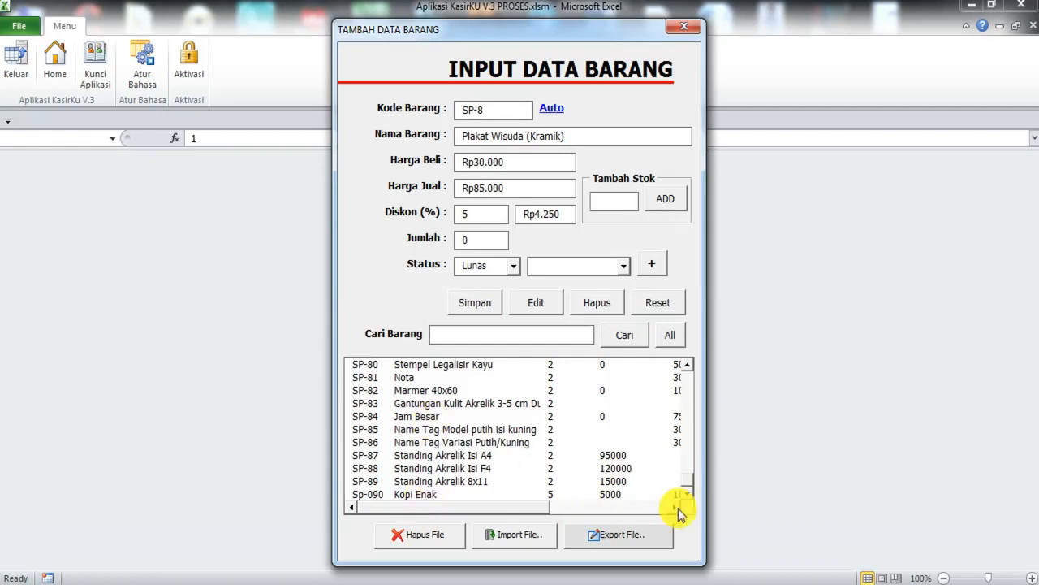
mouse_move(687, 485)
left_mouse_down()
mouse_move(690, 388)
mouse_move(672, 345)
mouse_move(678, 481)
left_mouse_up()
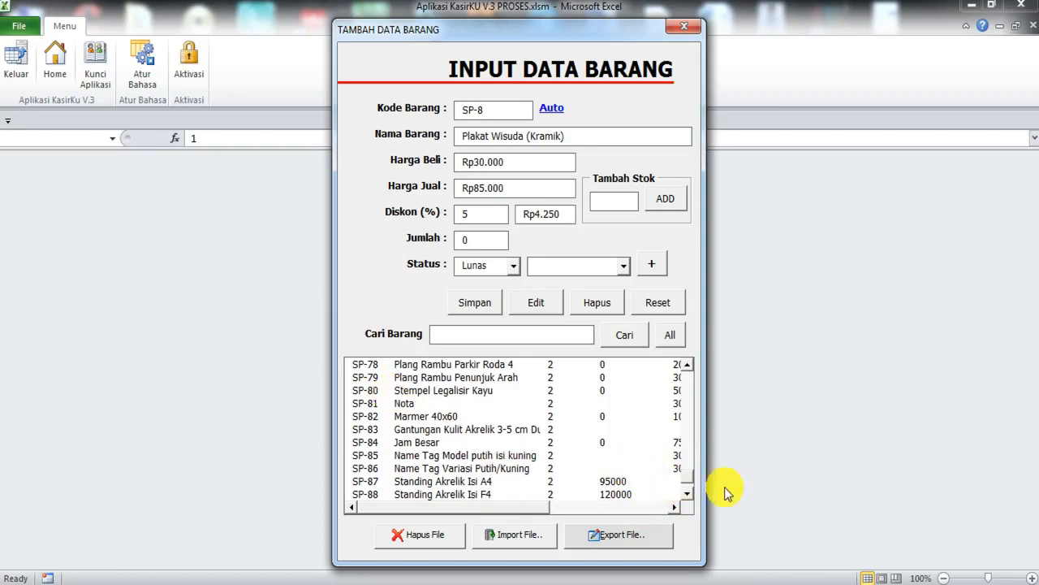
left_click_drag(691, 476, 689, 494)
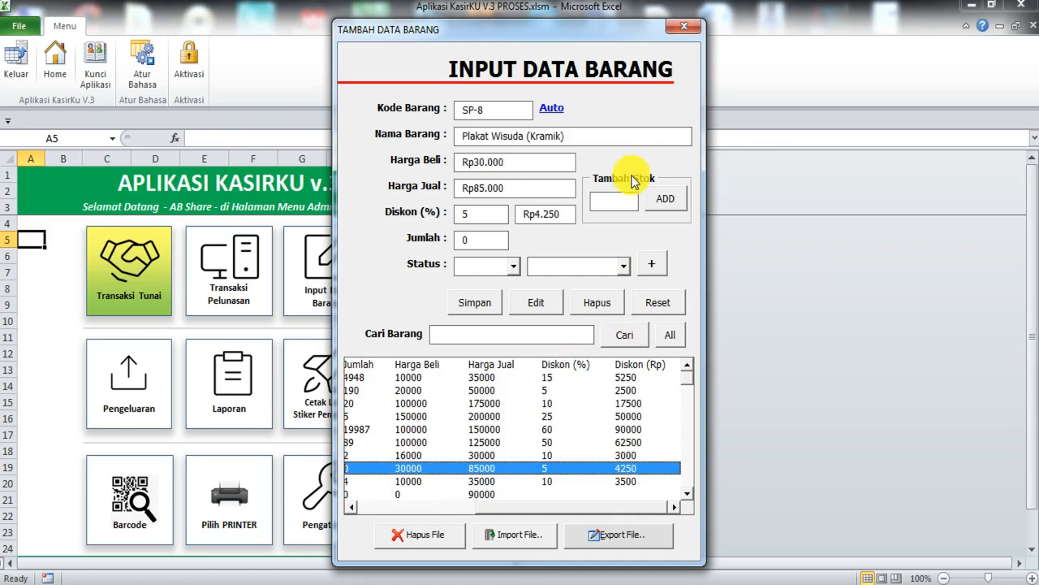
left_click(683, 26)
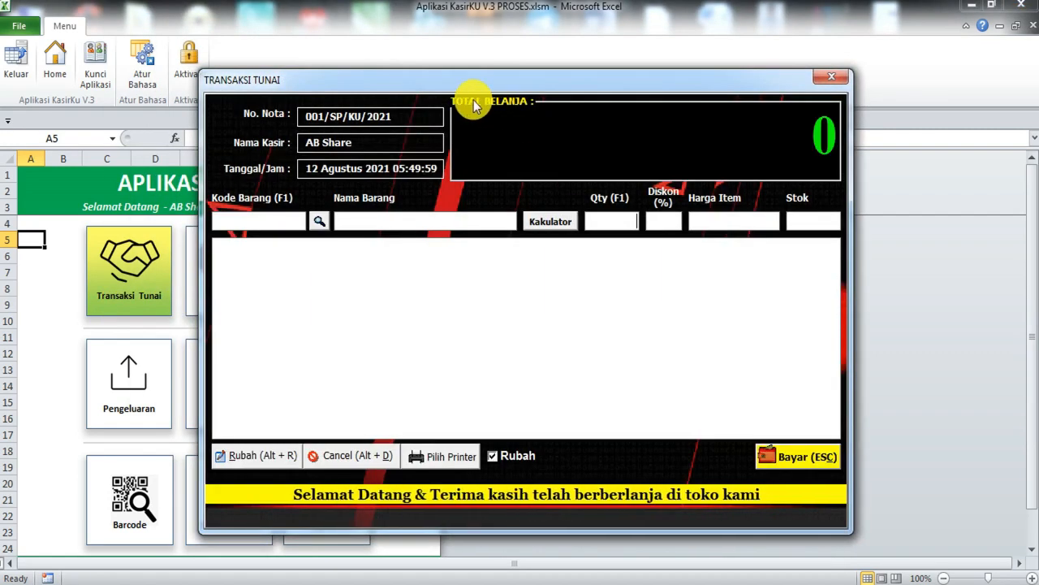
Step: Reposition the TRANSAKSI TUNAI form and bring up Cari Nama Barang from the Kode Barang box
left_click_drag(477, 80, 519, 99)
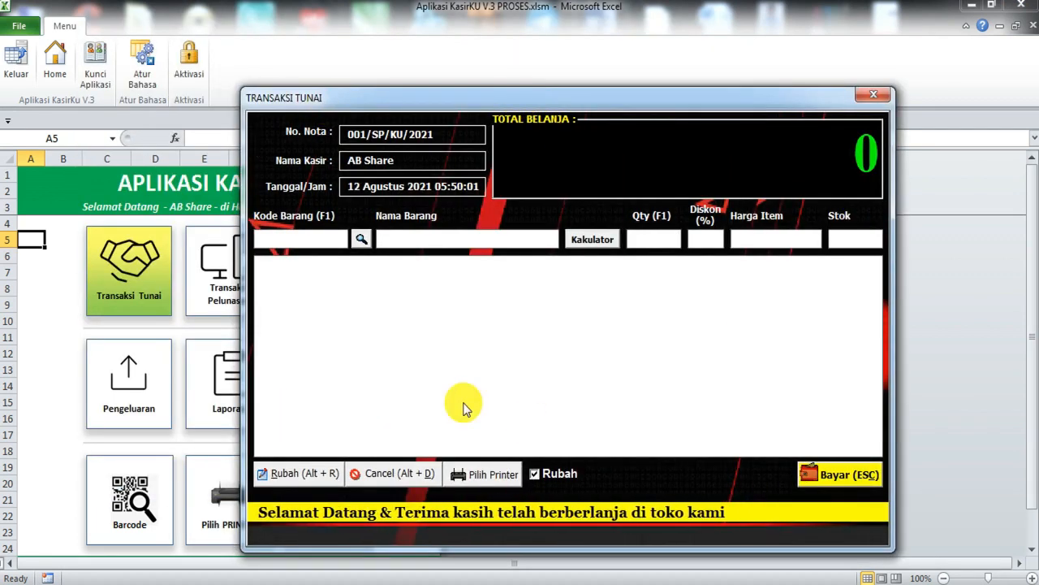
left_click_drag(539, 97, 486, 91)
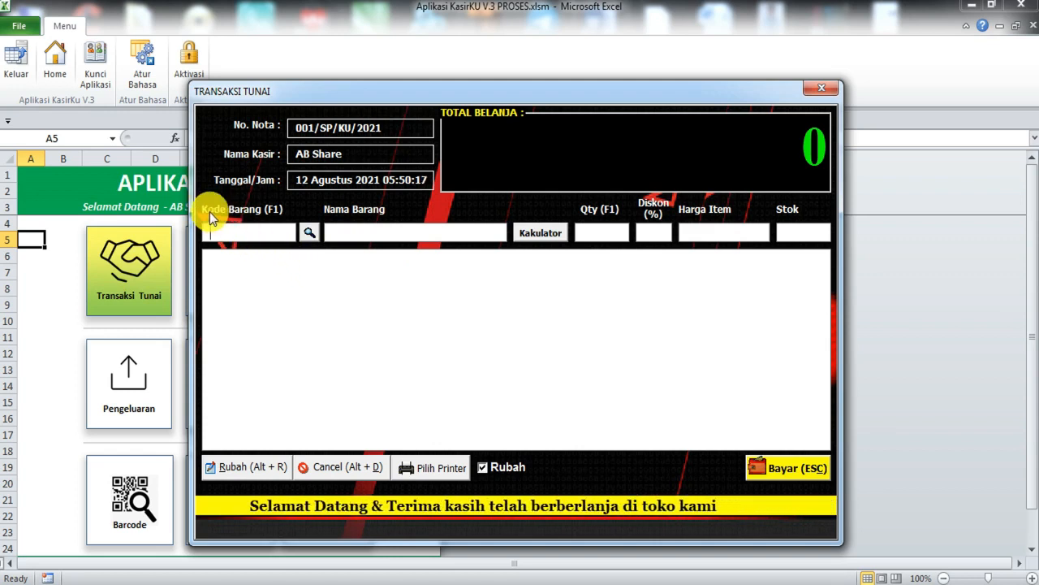
left_click(273, 228)
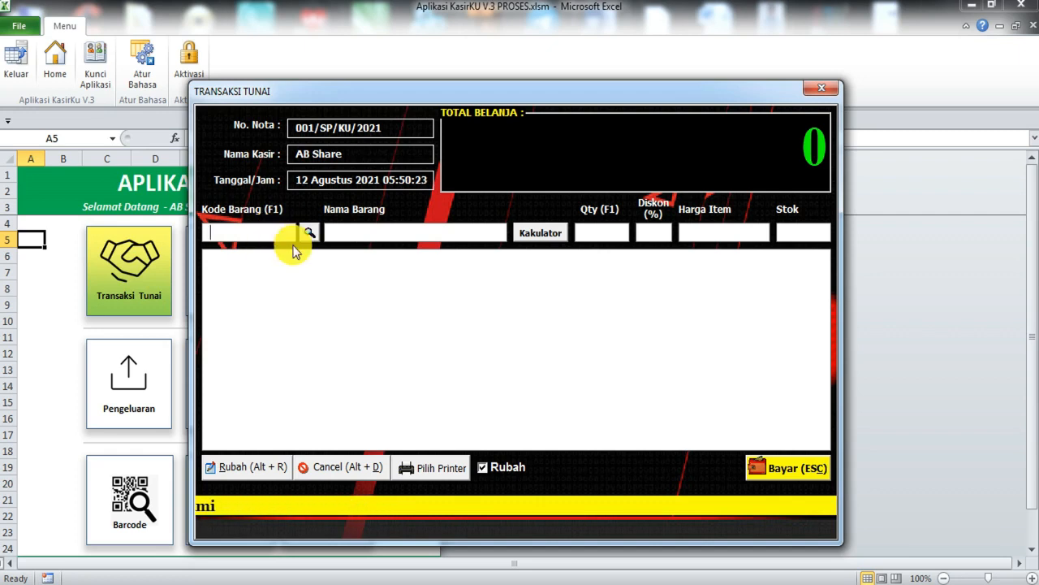
left_click(310, 233)
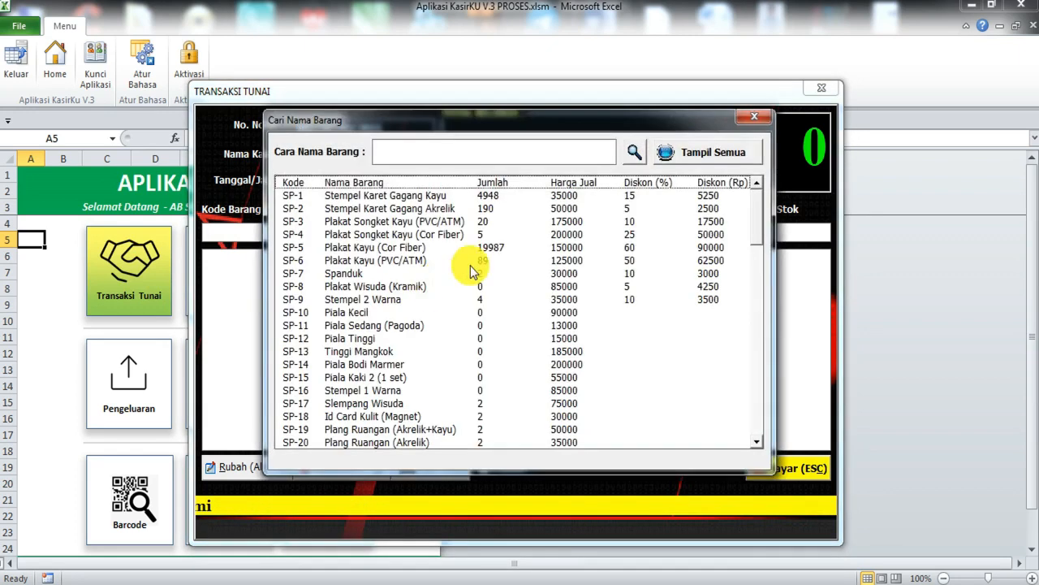
Step: Toggle the Cari Nama Barang list closed, open with F1, and closed again
left_click(754, 120)
key("F1")
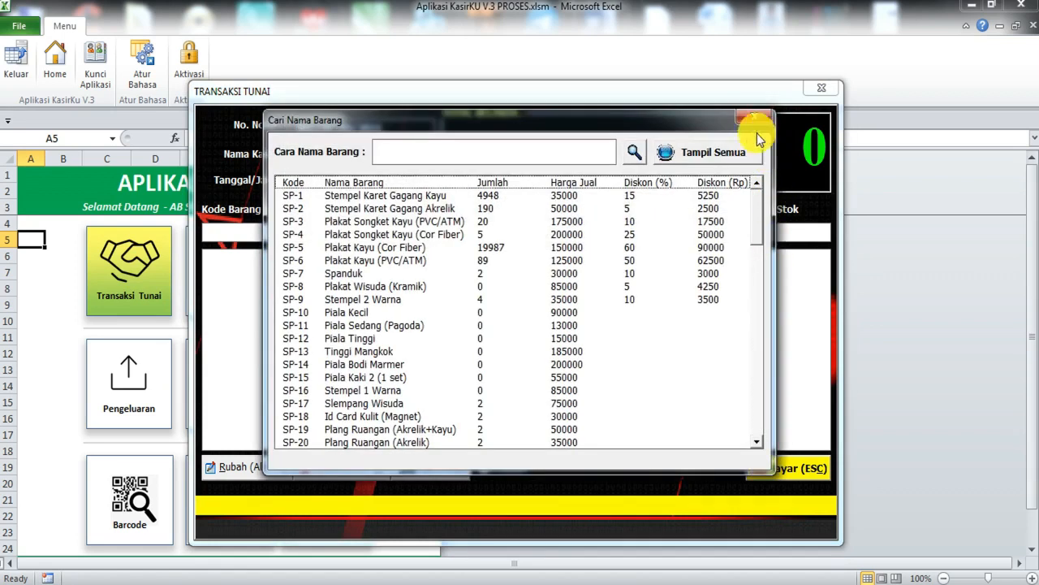
left_click_drag(618, 122, 618, 110)
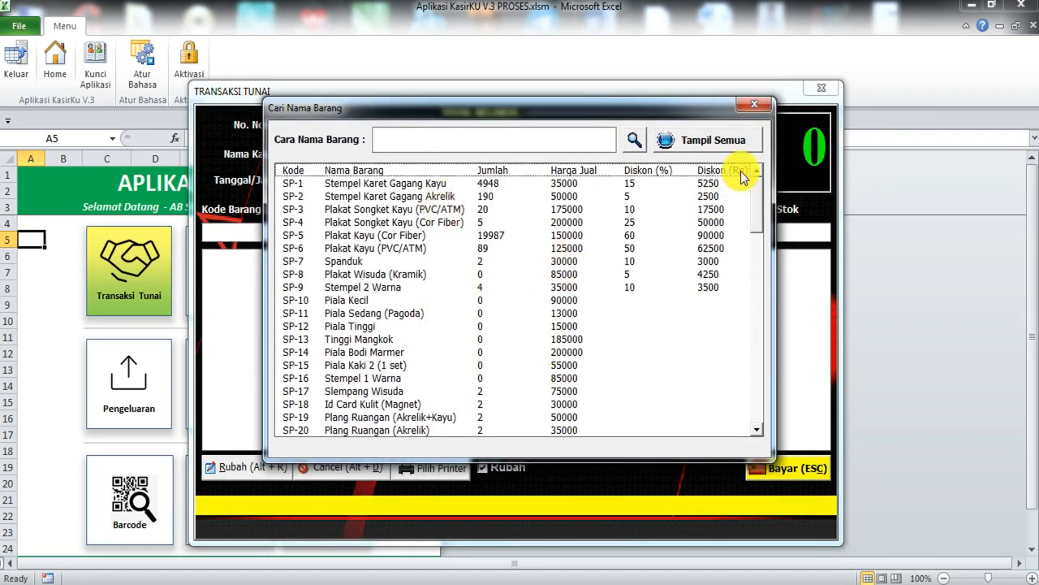
left_click(755, 107)
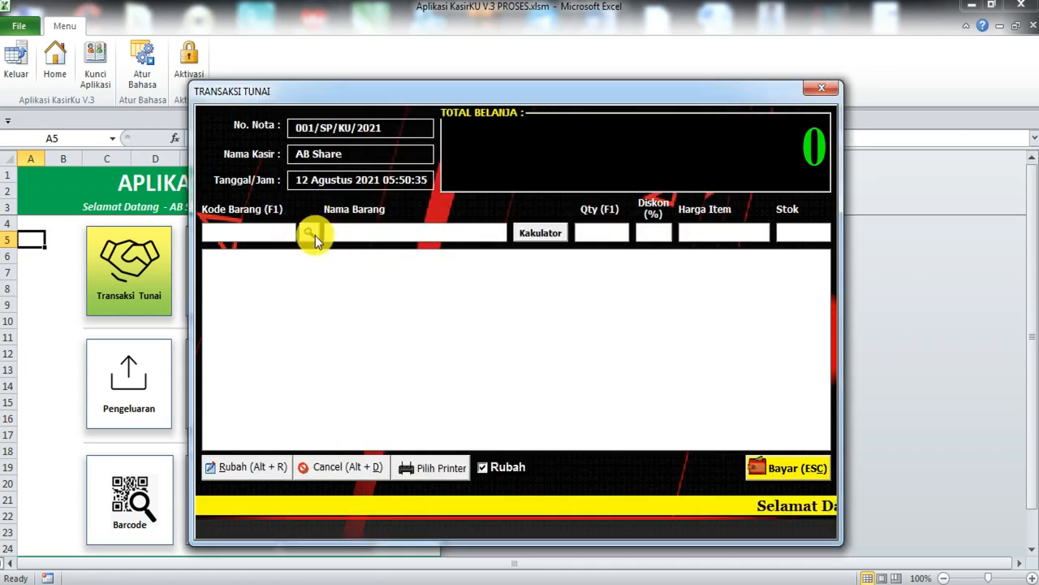
left_click(311, 234)
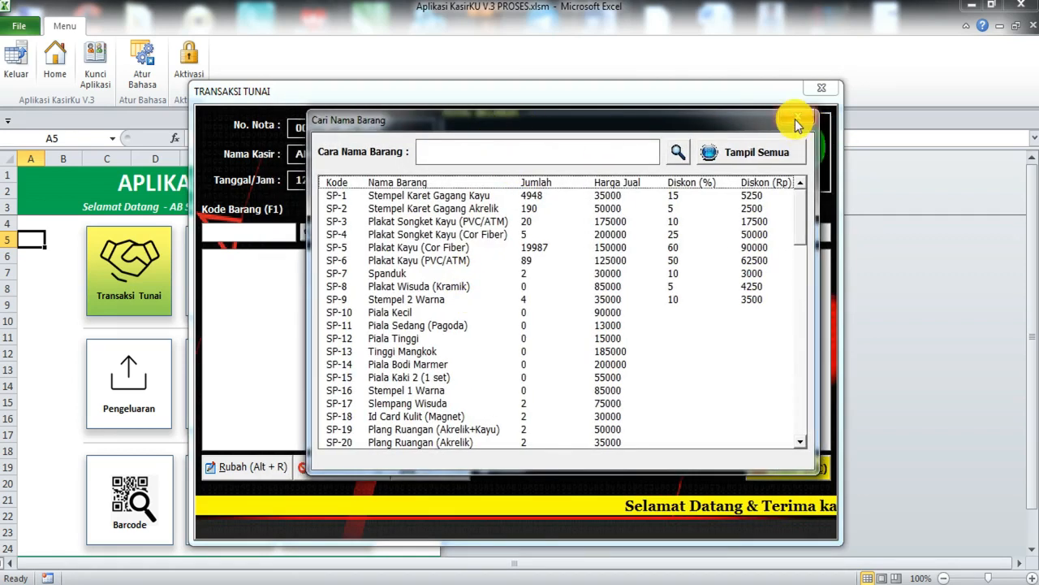
left_click(798, 122)
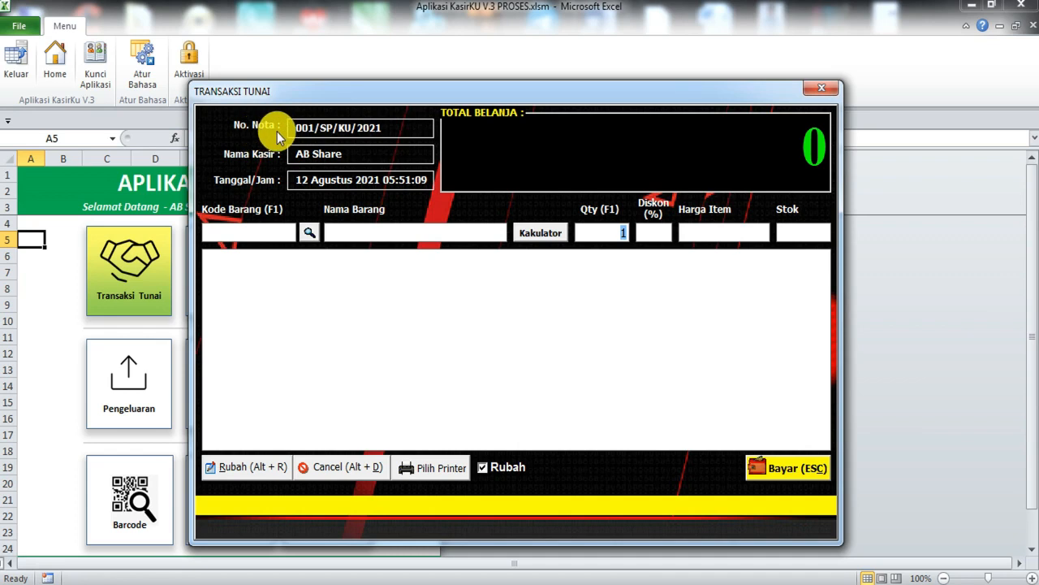
left_click_drag(390, 130, 263, 122)
left_click_drag(347, 159, 255, 158)
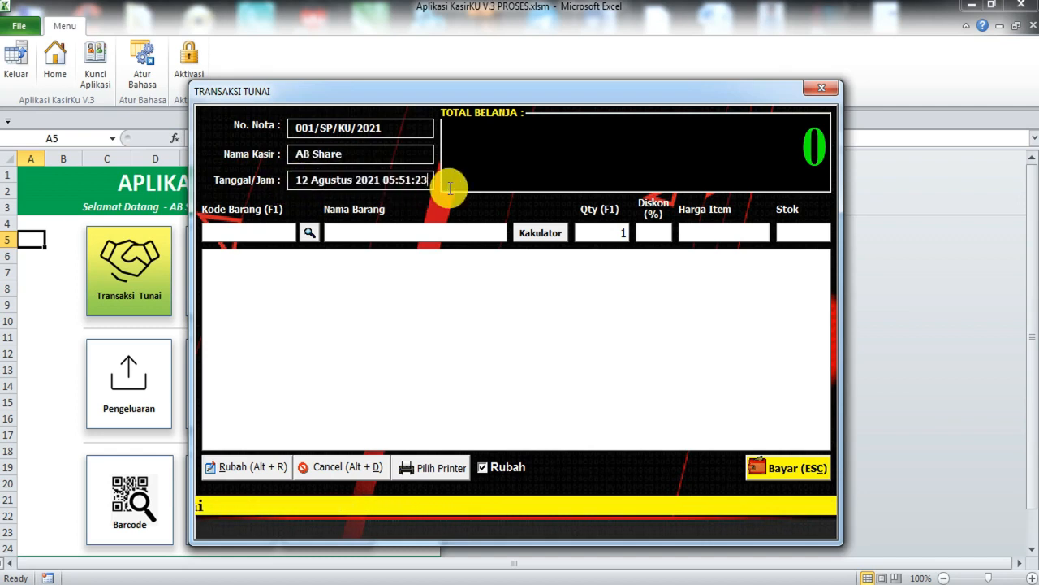
left_click_drag(428, 180, 267, 168)
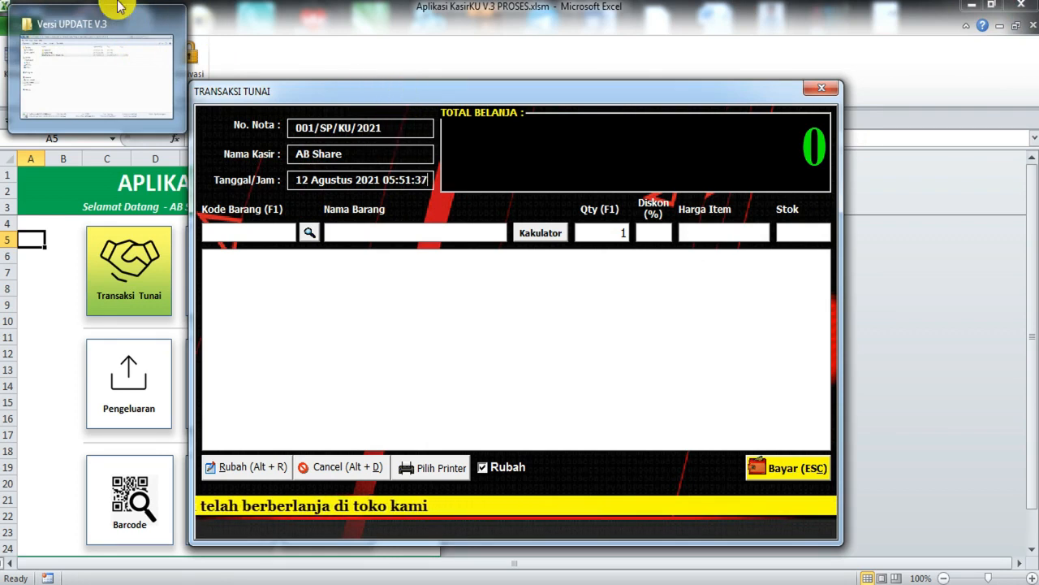
left_click(100, 24)
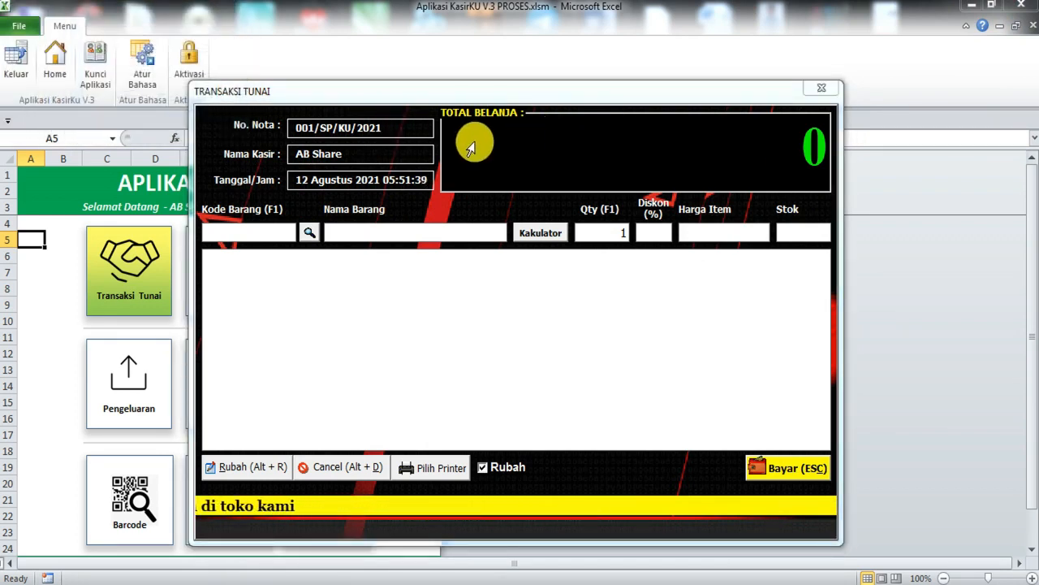
left_click(479, 99)
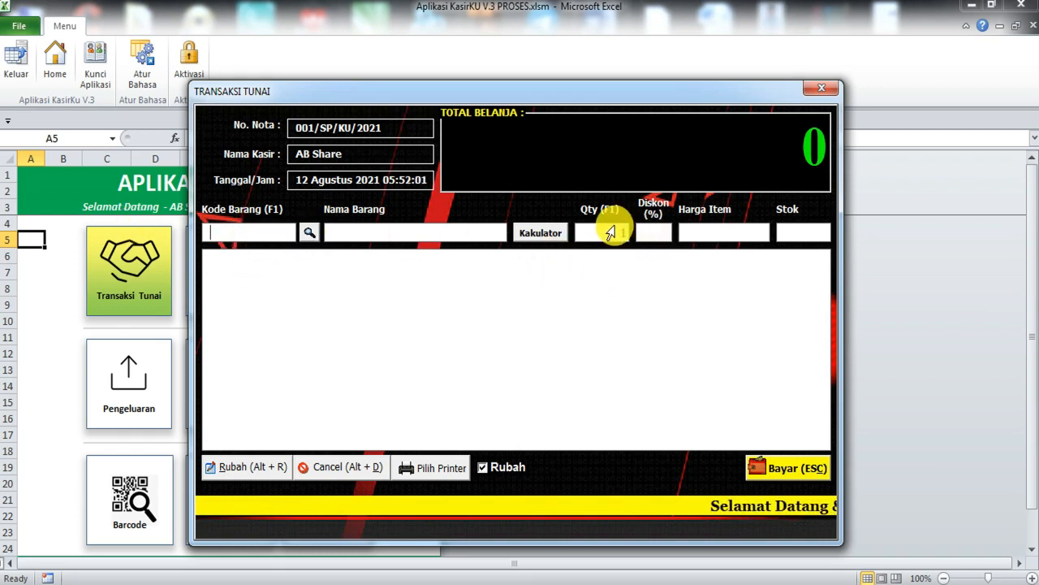
left_click_drag(629, 235, 593, 256)
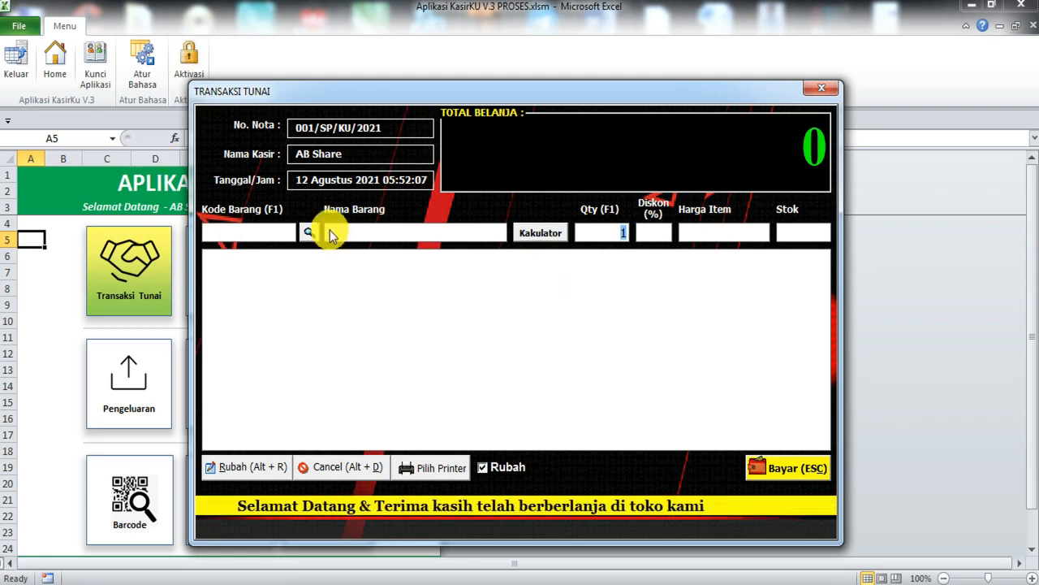
Step: Try selling 2 Plakat Wisuda (Kramik) and dismiss the 'STOK Tidak Ada/Habis' warning twice
left_click(308, 236)
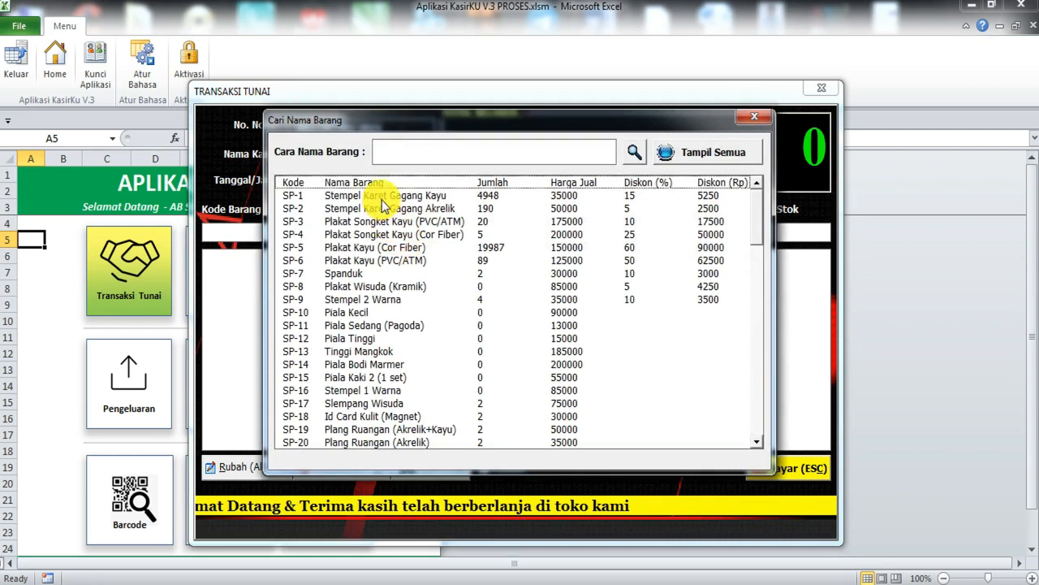
left_click(567, 291)
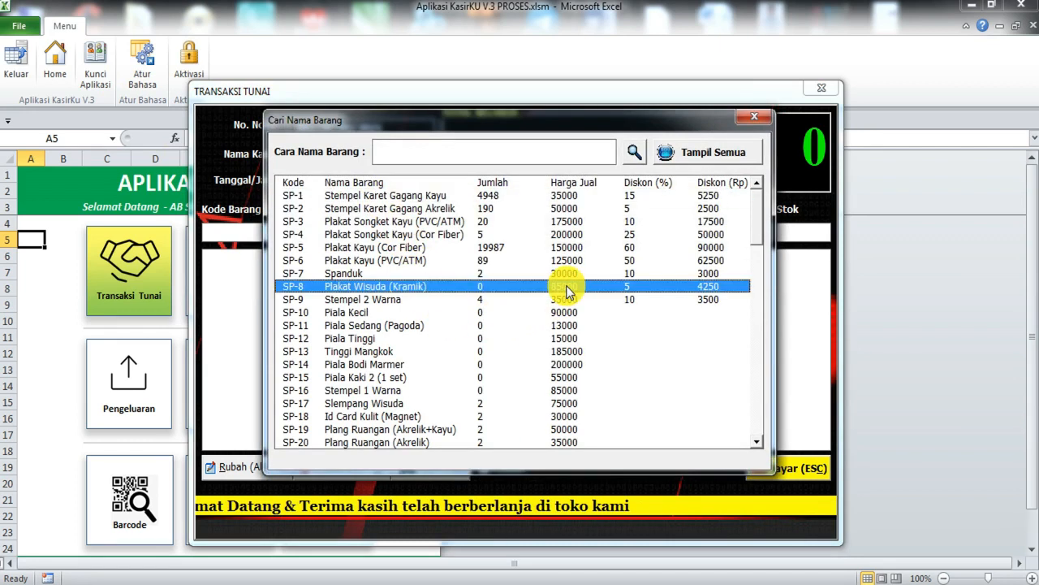
double_click(566, 291)
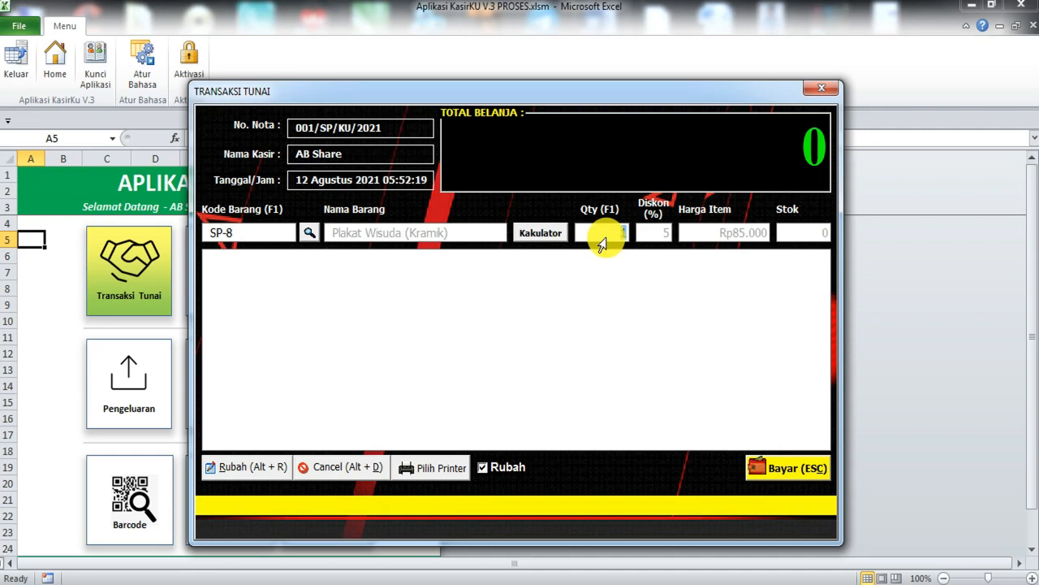
type("2")
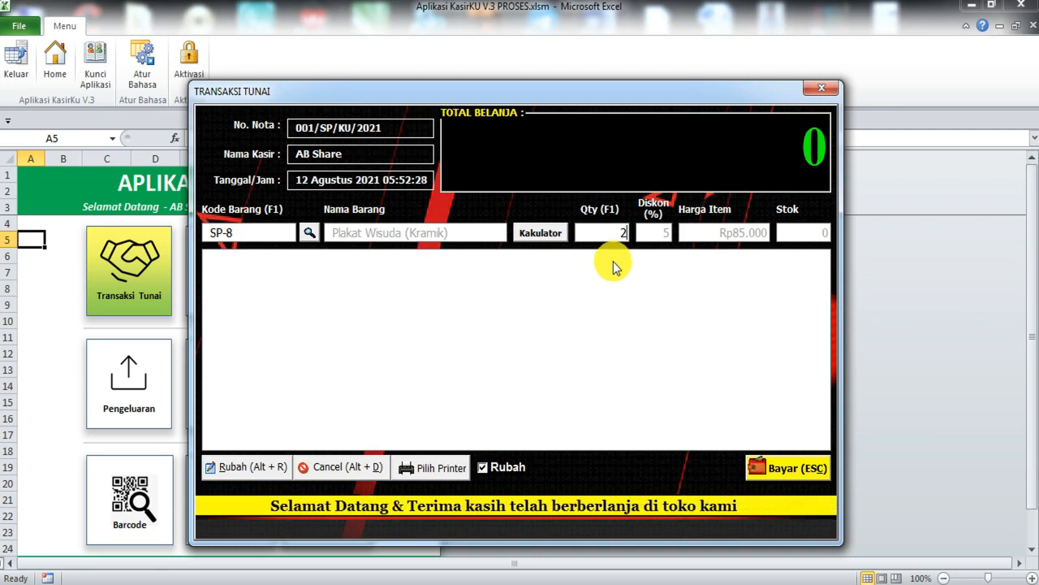
key("Return")
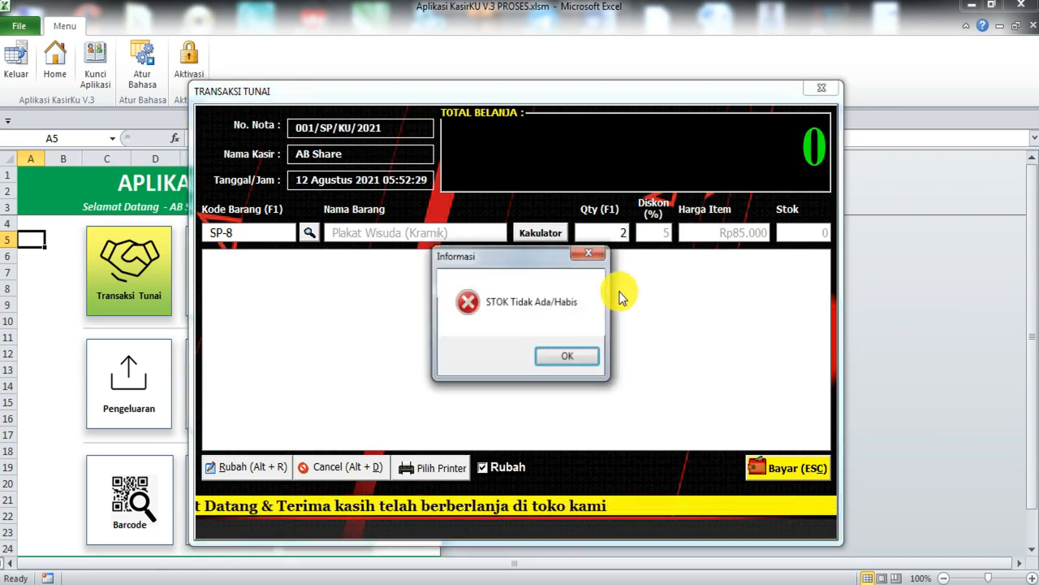
left_click(567, 358)
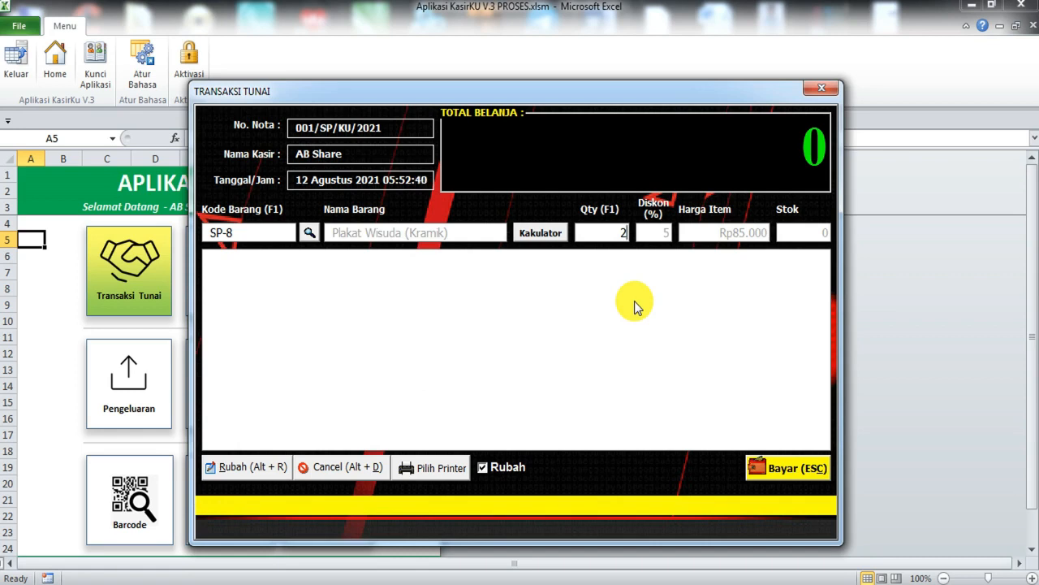
key("Return")
left_click_drag(520, 265, 439, 256)
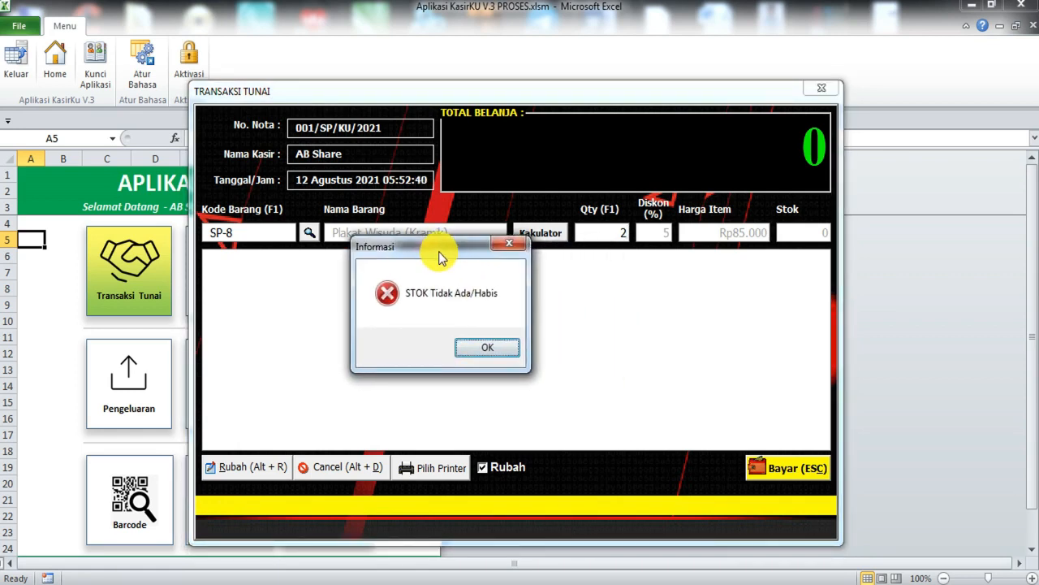
left_click(502, 353)
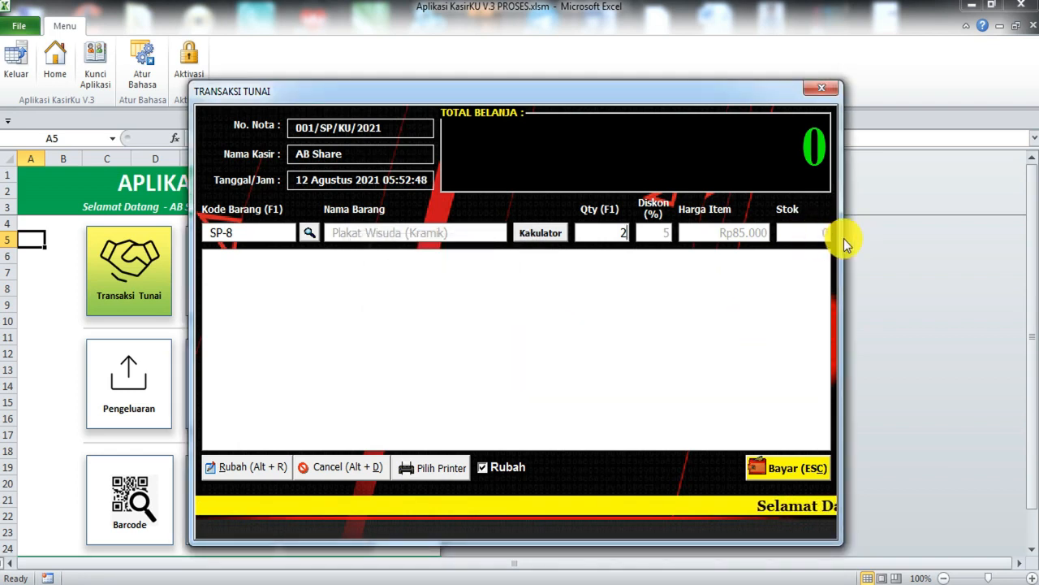
left_click(310, 233)
Step: Add two Plakat Songket Kayu (PVC/ATM) to the cash sale
left_click(341, 195)
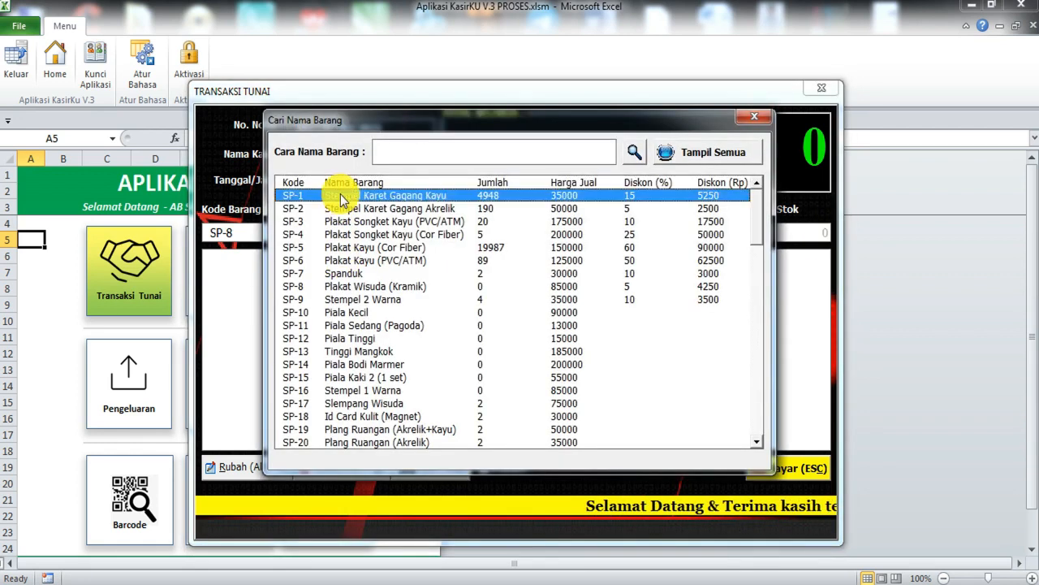
double_click(618, 219)
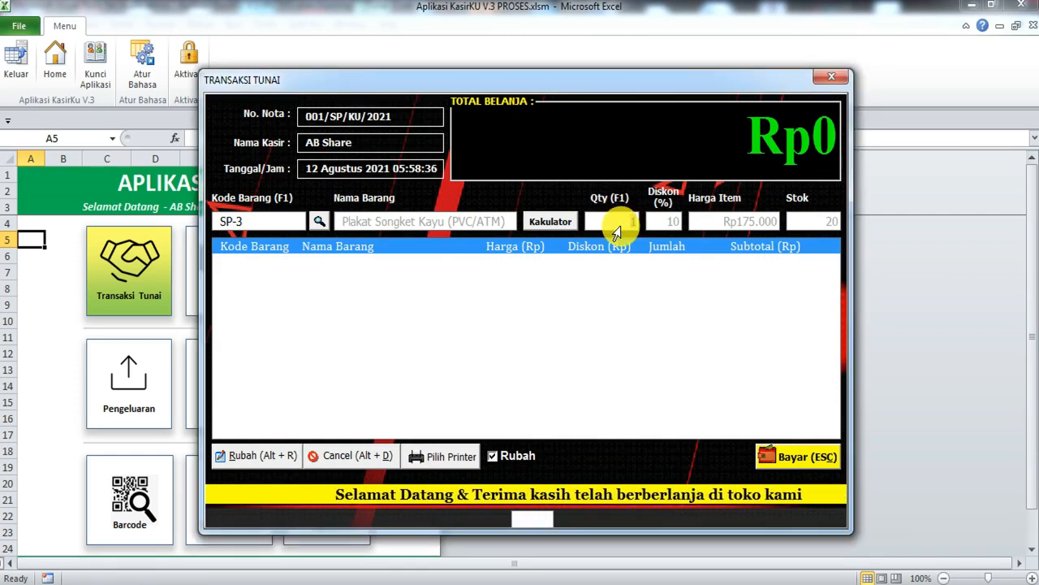
key("F1")
type("2")
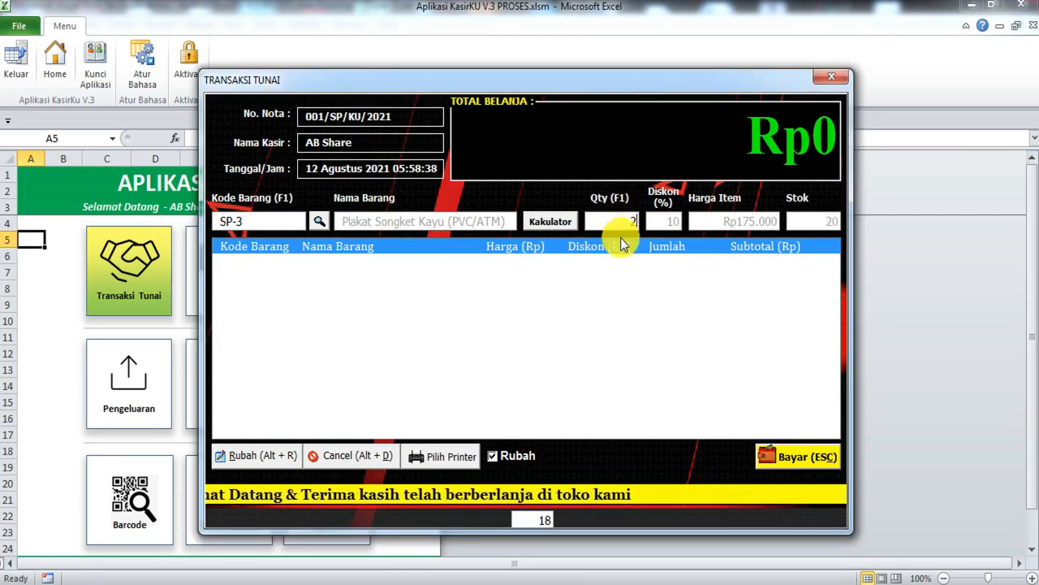
key("Return")
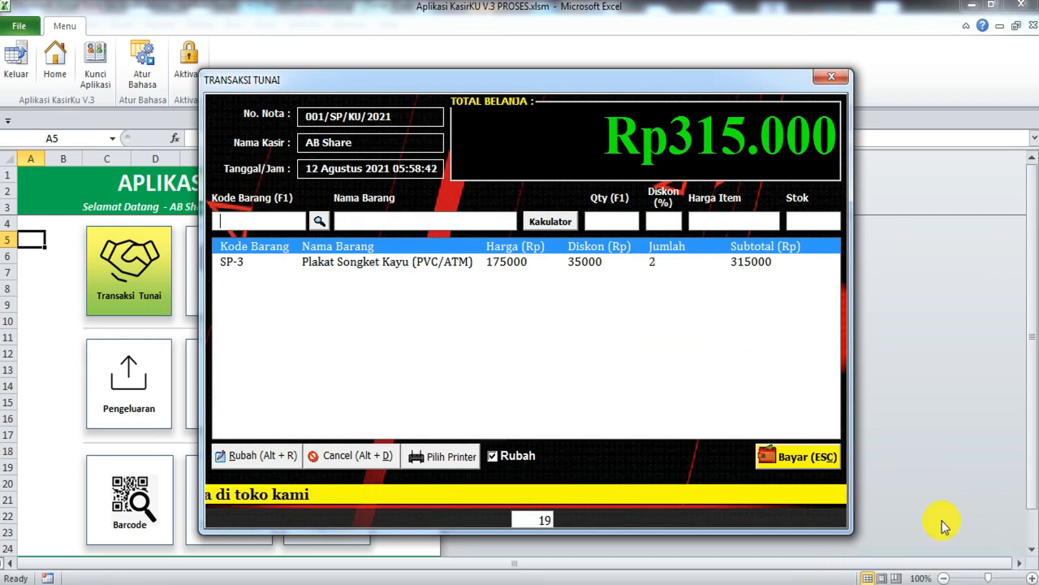
Step: Edit the Plakat Songket Kayu cart line's quantity to 1, then back to 2
left_click(630, 262)
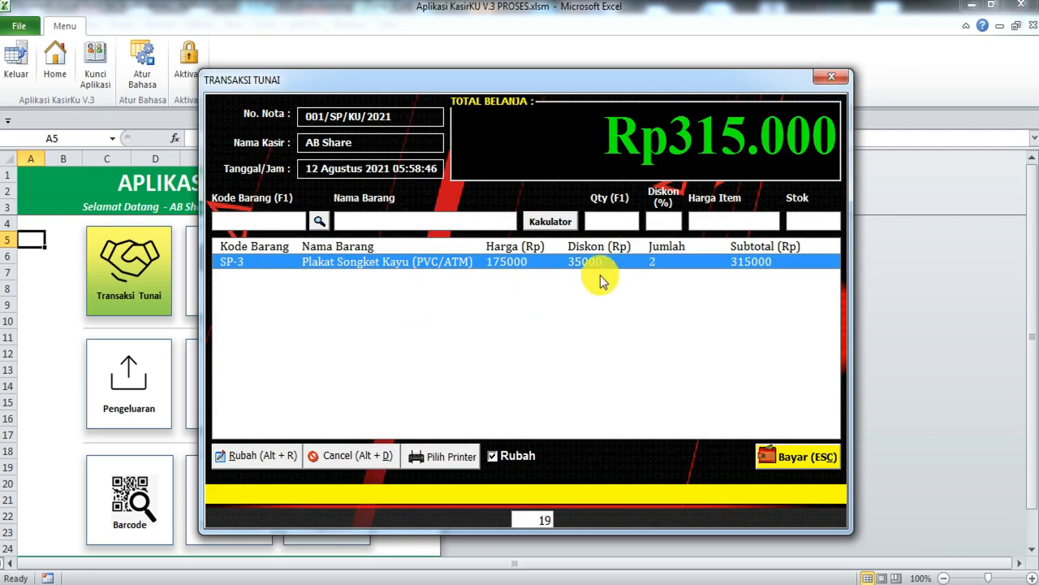
double_click(586, 276)
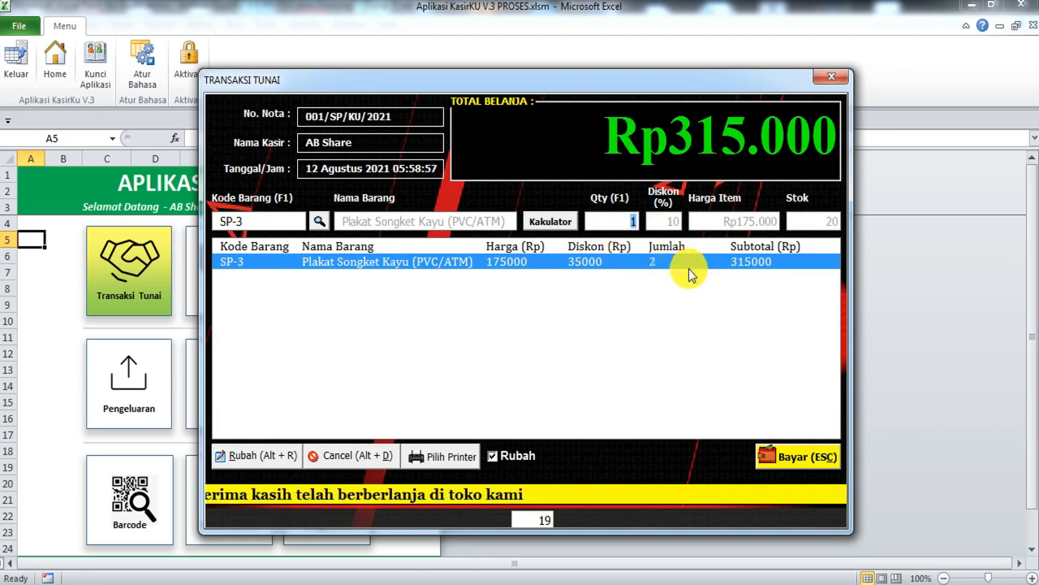
key("Return")
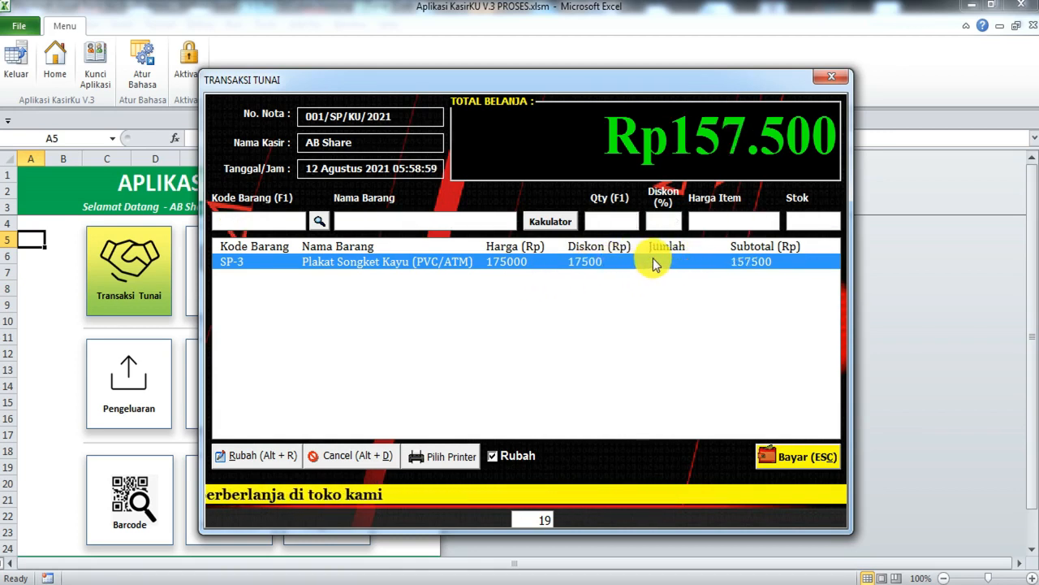
double_click(589, 261)
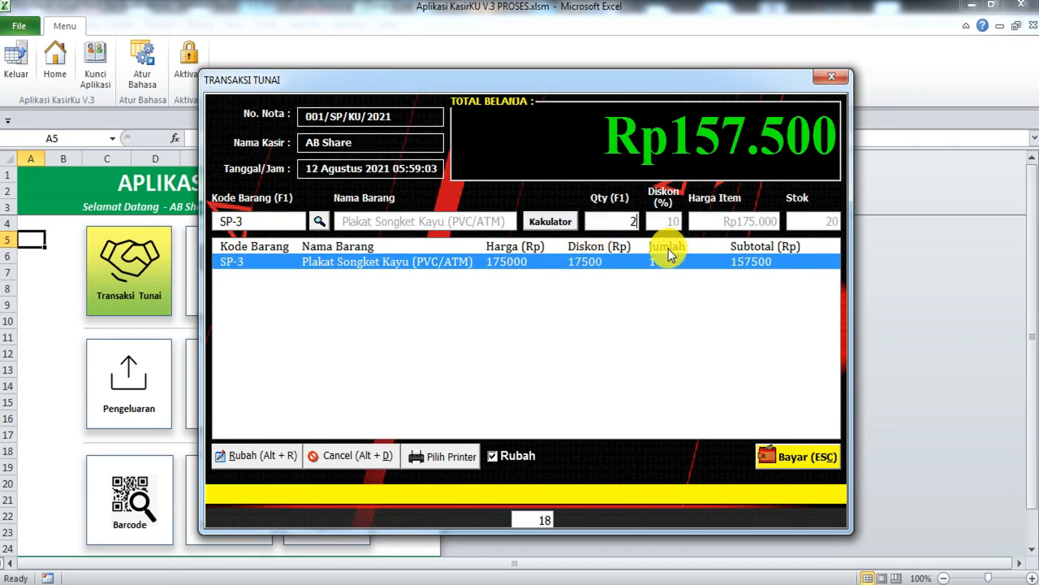
key("Return")
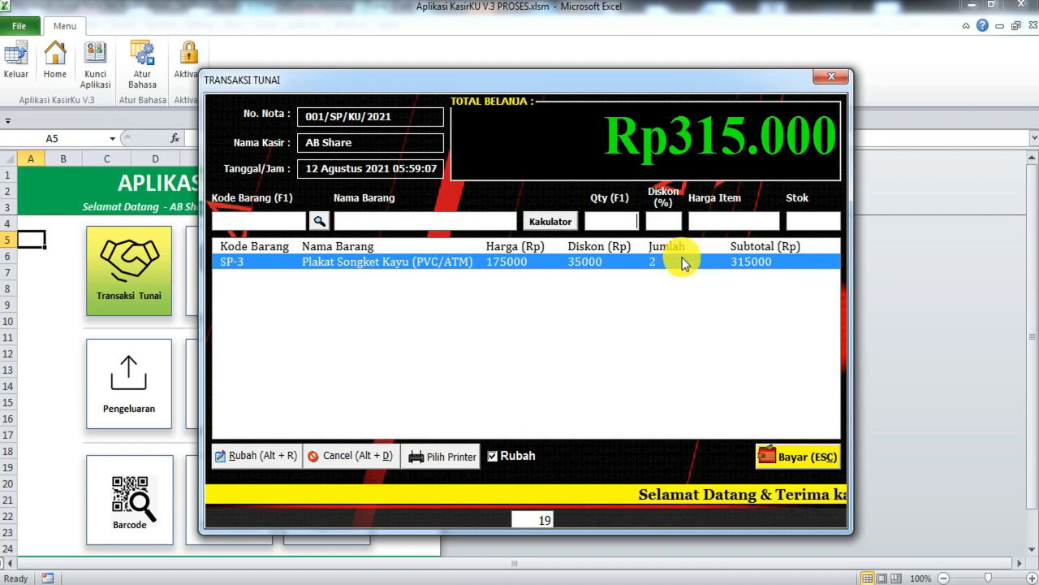
Step: Load Plakat Songket Kayu into the entry row again from the search list
left_click(319, 217)
left_click(348, 225)
double_click(347, 225)
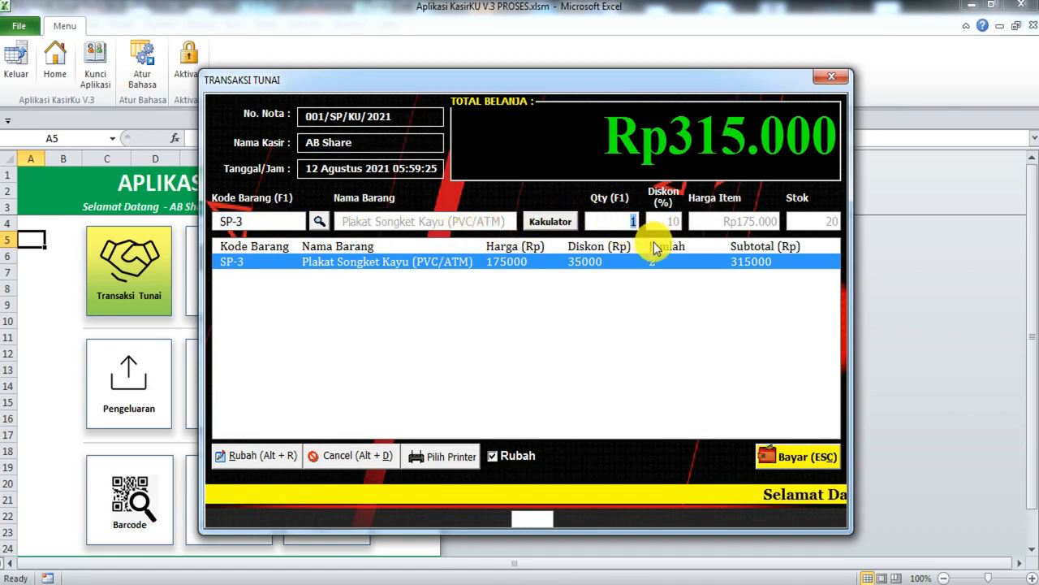
Step: Resubmit SP-3, dismiss the 'already added' Kesalahan error, and reopen the item search list
key("Return")
left_click_drag(562, 261, 557, 303)
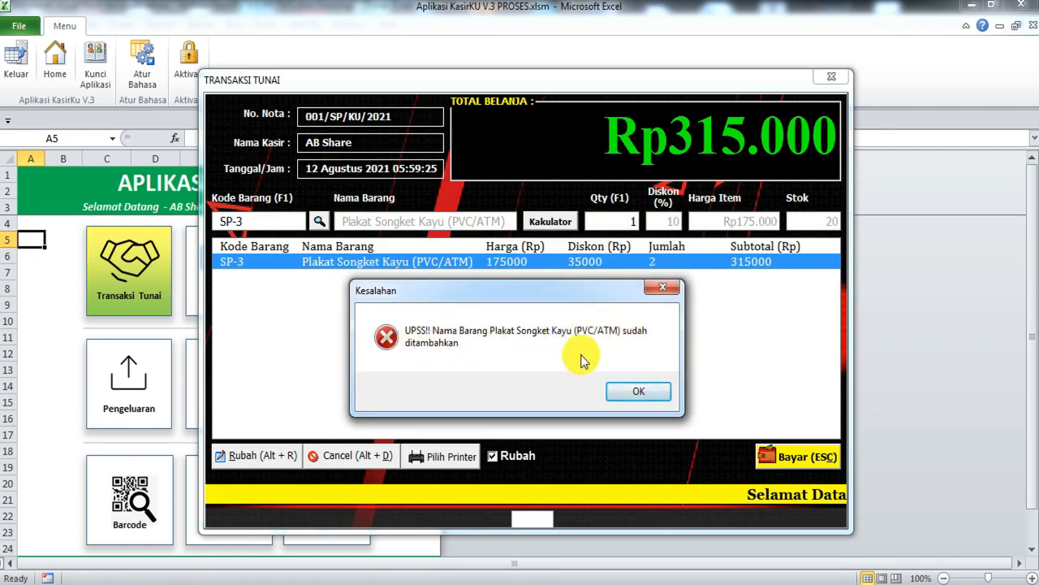
left_click_drag(463, 294, 406, 288)
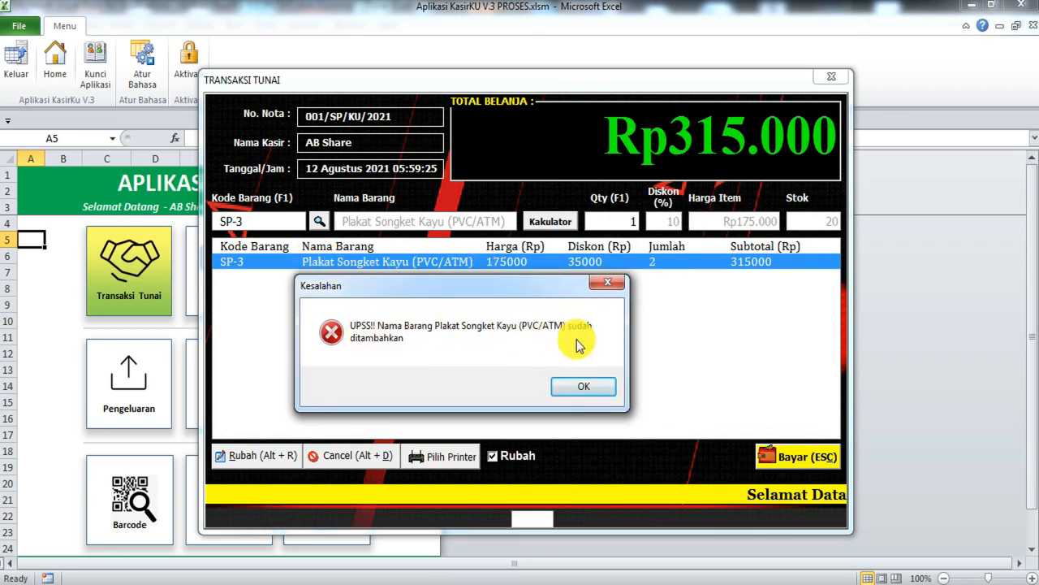
left_click(586, 390)
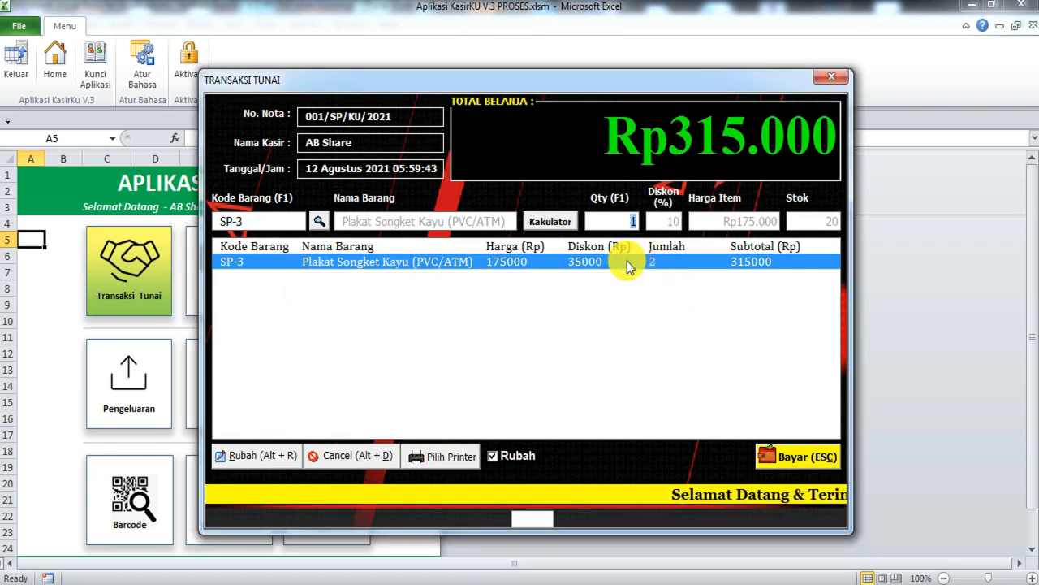
left_click(655, 358)
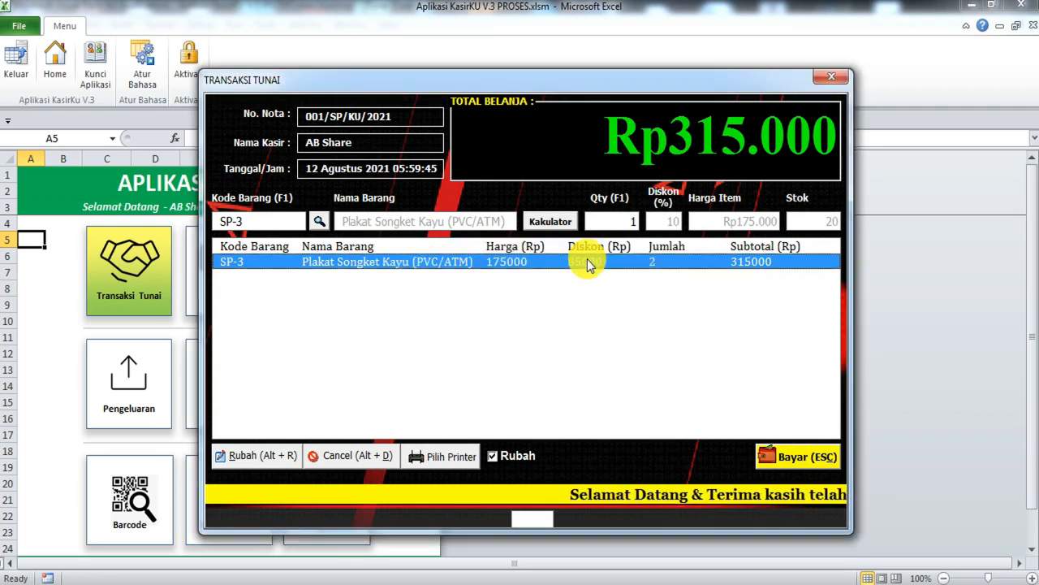
left_click(320, 221)
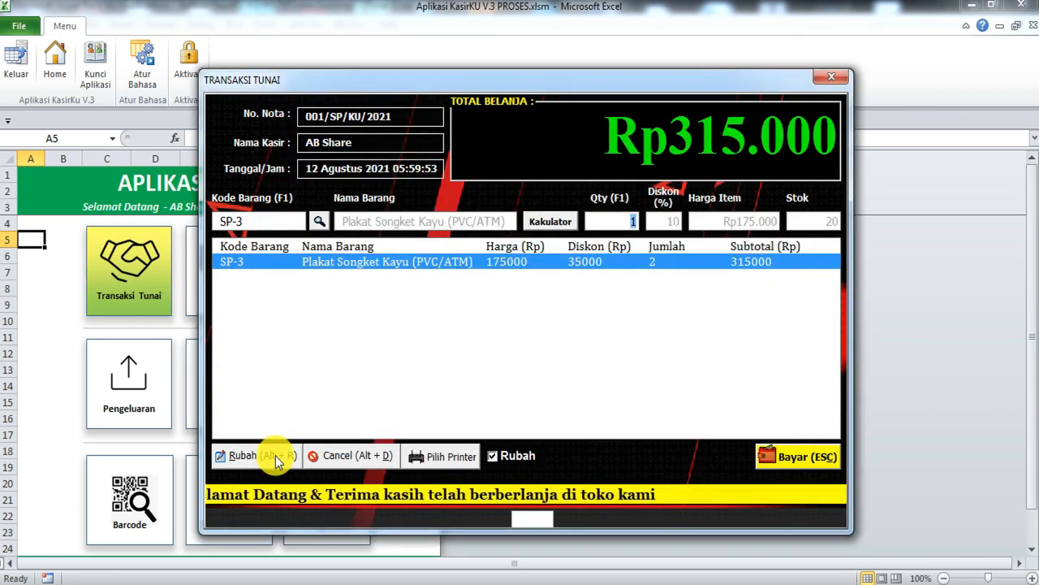
Step: Change the Plakat Songket Kayu quantity to 1 for a Rp157.500 total and open Printer Setup
left_click(274, 458)
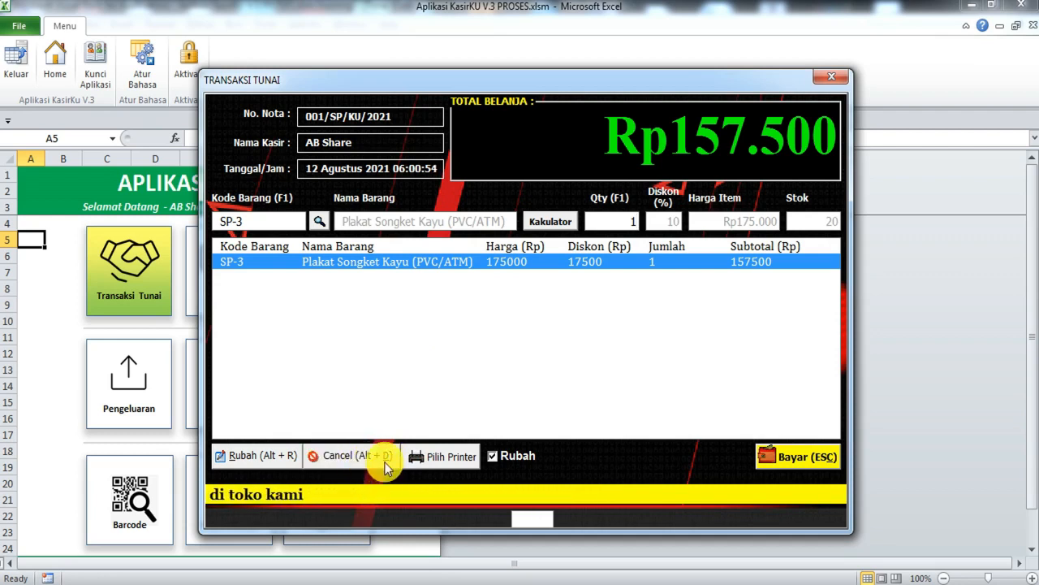
left_click(446, 456)
left_click(726, 424)
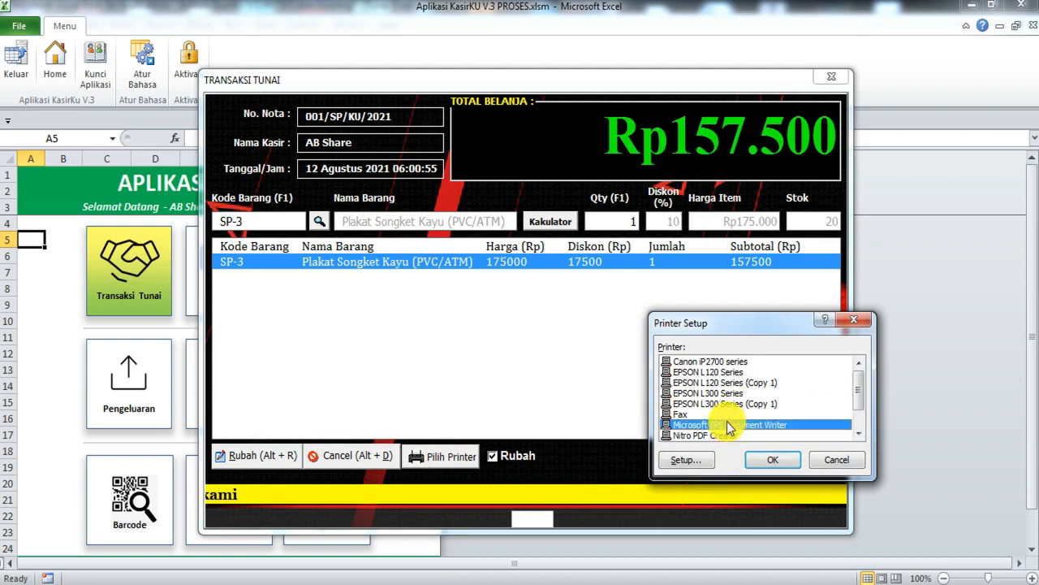
Step: Select the Nitro PDF printer, then bring up the Rp157.500 payment form and move it higher
left_click(731, 435)
left_click(772, 460)
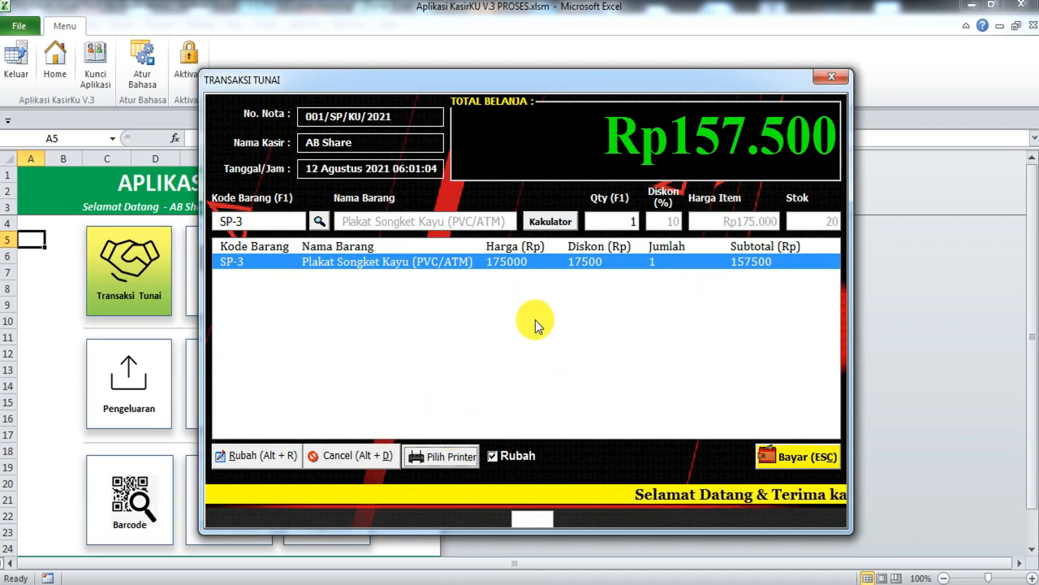
left_click(795, 458)
left_click_drag(521, 128, 534, 86)
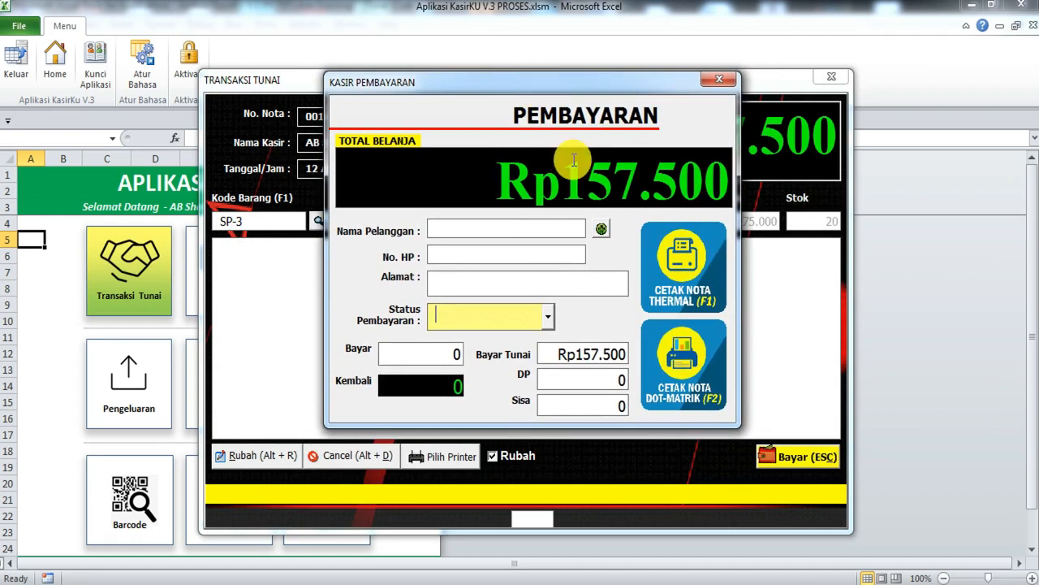
Step: Fill in a saved customer, set payment status to Lunas, and print the purchase receipt to PDF
left_click(600, 231)
double_click(423, 336)
left_click(550, 316)
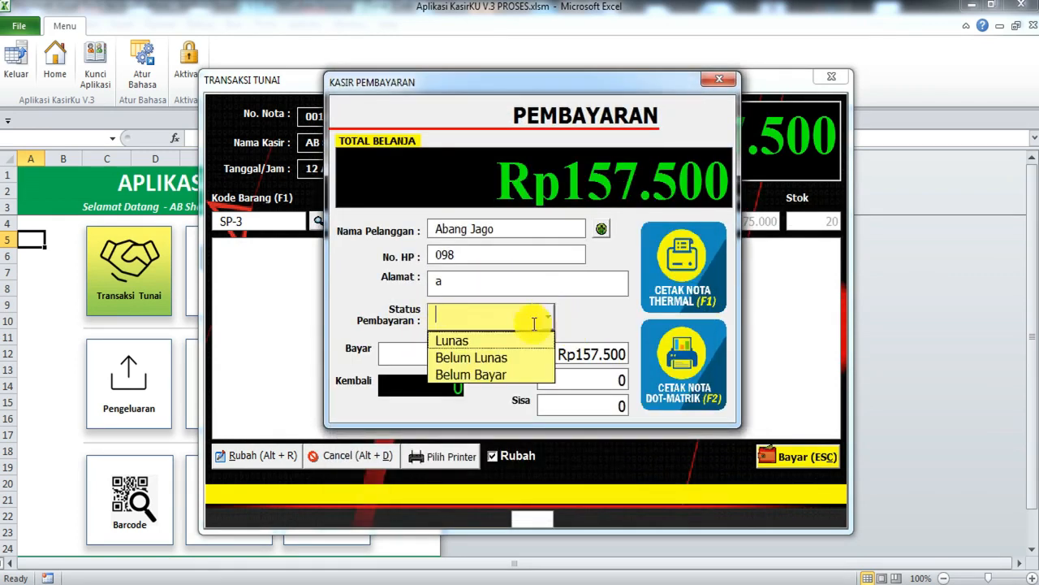
left_click(495, 340)
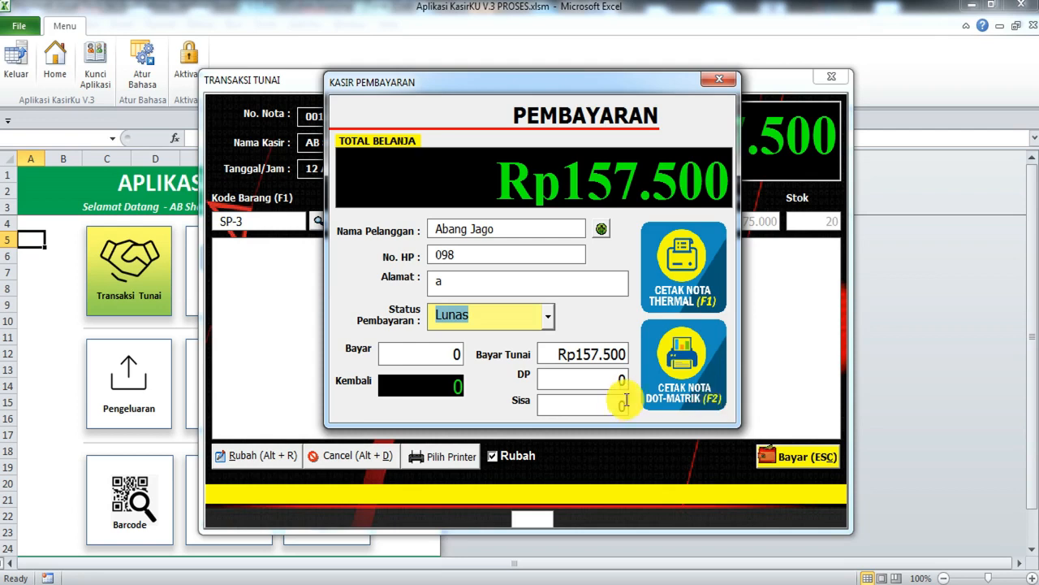
left_click(659, 402)
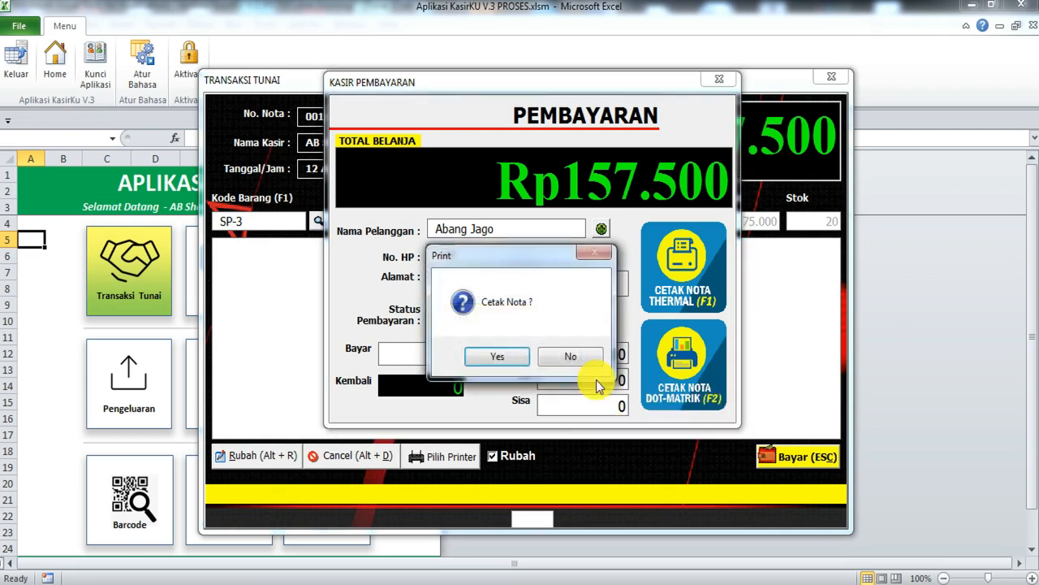
left_click(511, 357)
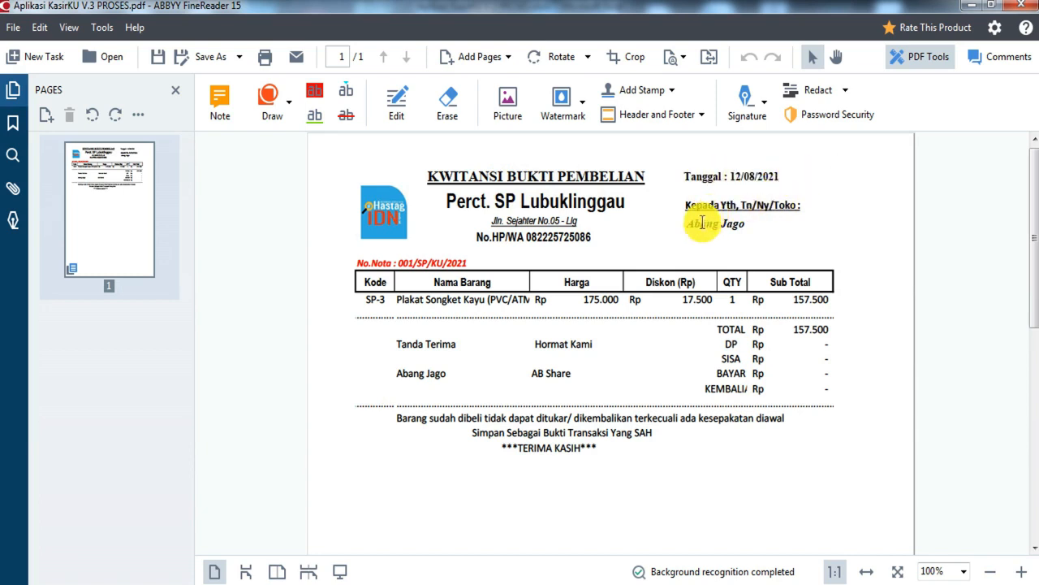
Step: Check the receipt's customer name, sub total, BAYAR and KEMBALI amounts, then close the PDF
left_click_drag(691, 224, 754, 230)
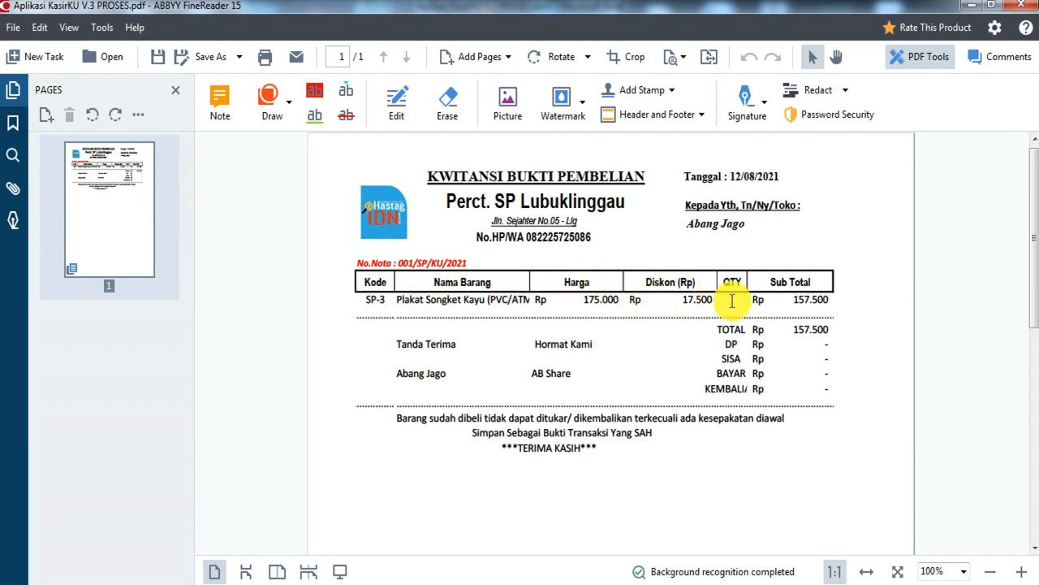
left_click_drag(755, 300, 806, 301)
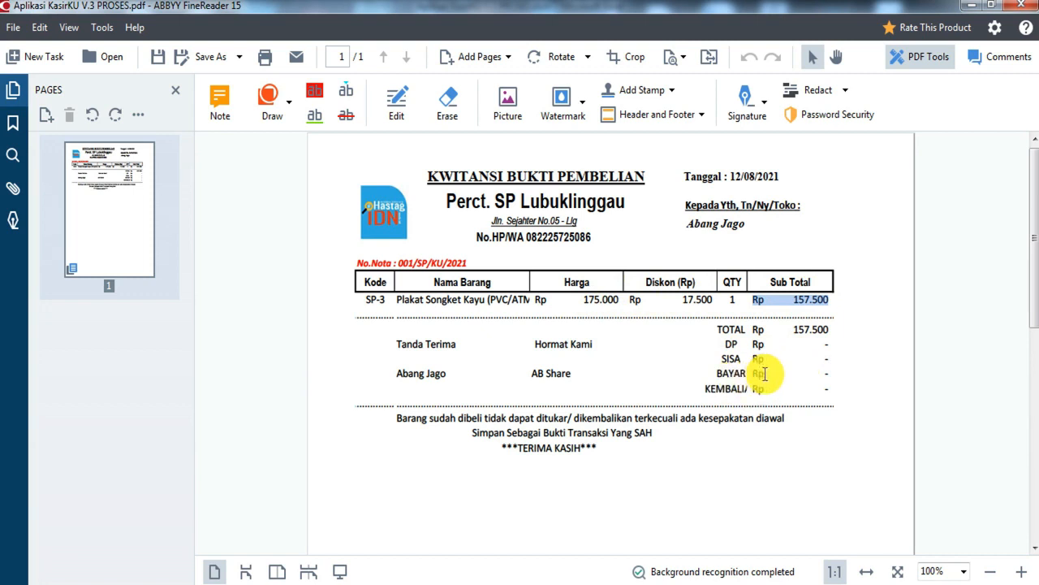
left_click_drag(764, 374, 836, 370)
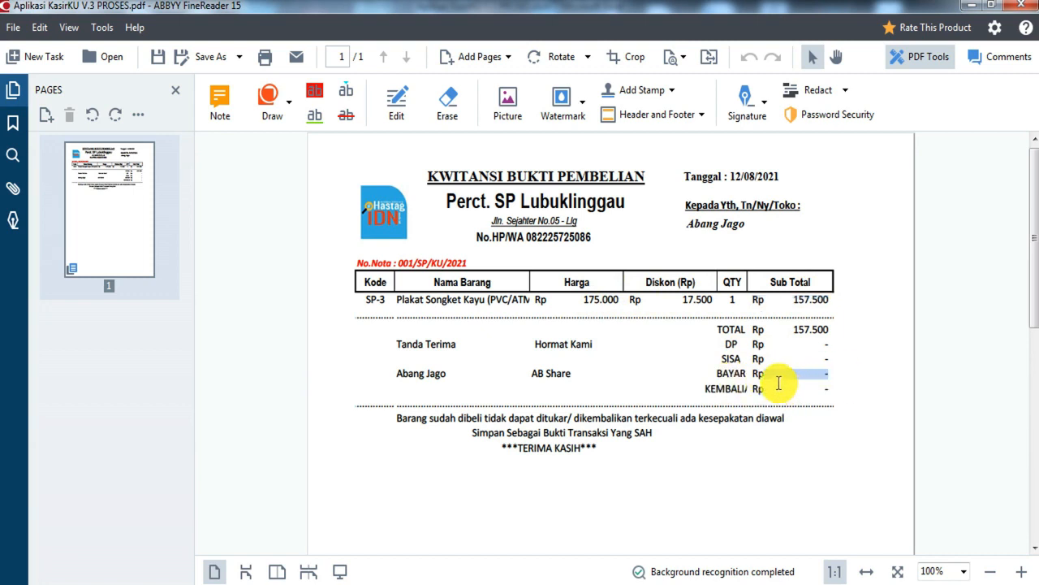
left_click_drag(765, 388, 830, 390)
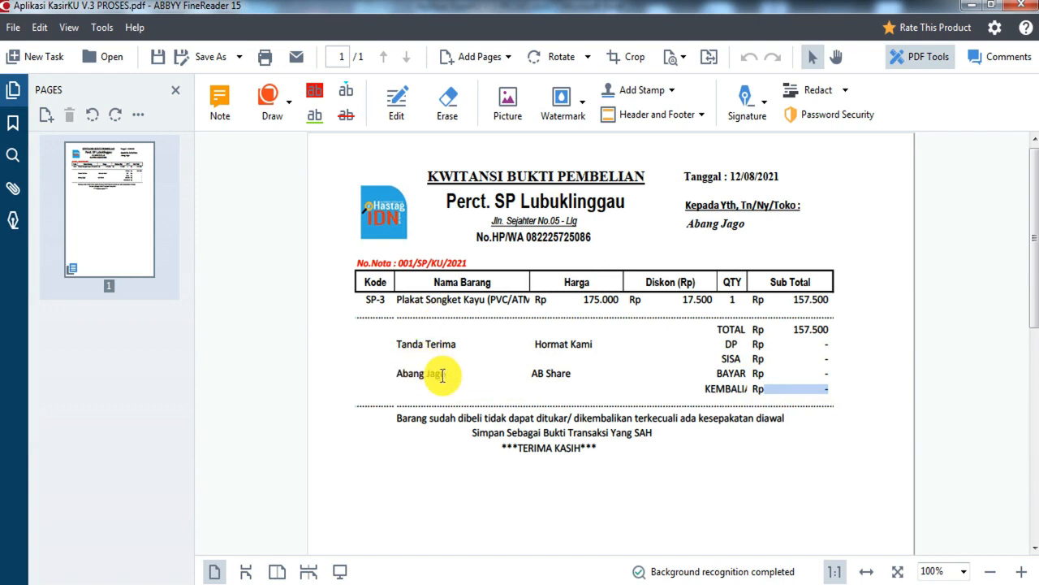
left_click_drag(454, 375, 398, 344)
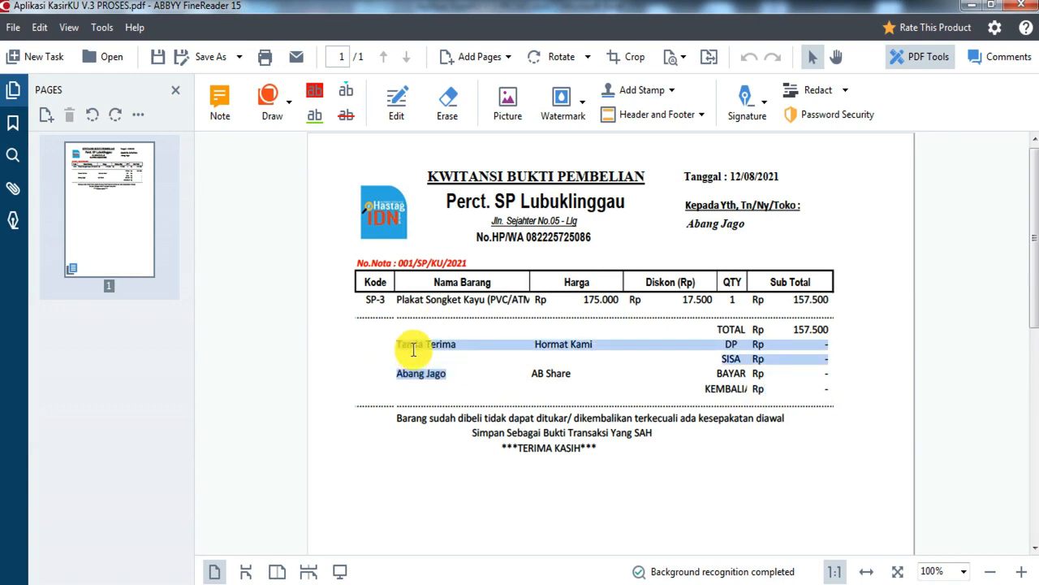
left_click(406, 355)
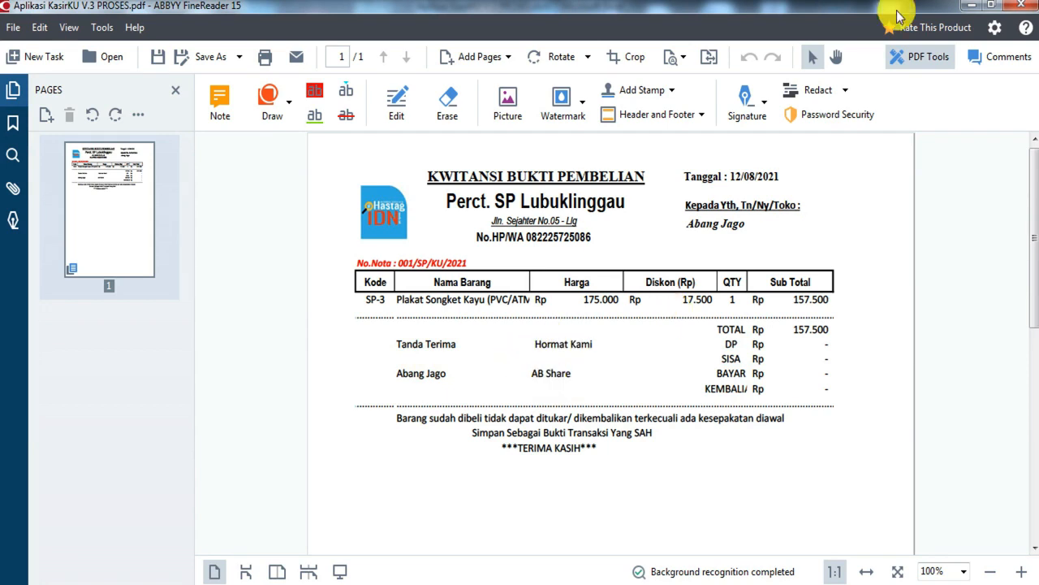
left_click(1025, 6)
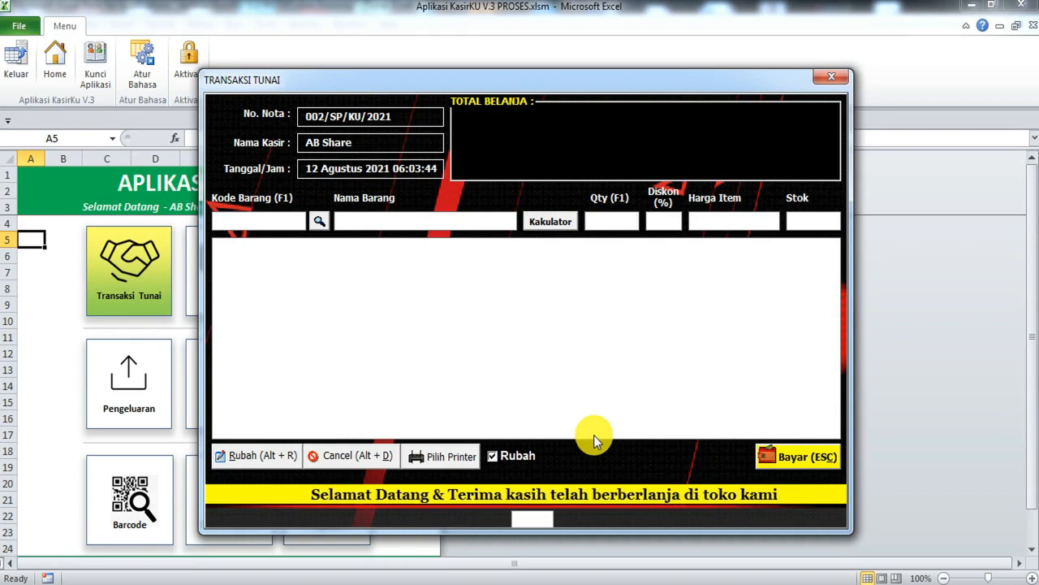
Step: Add SP-3 Plakat Songket Kayu, SP-1 Stempel Karet Gagang Kayu and SP-6 Plakat Kayu to the sale
left_click(319, 221)
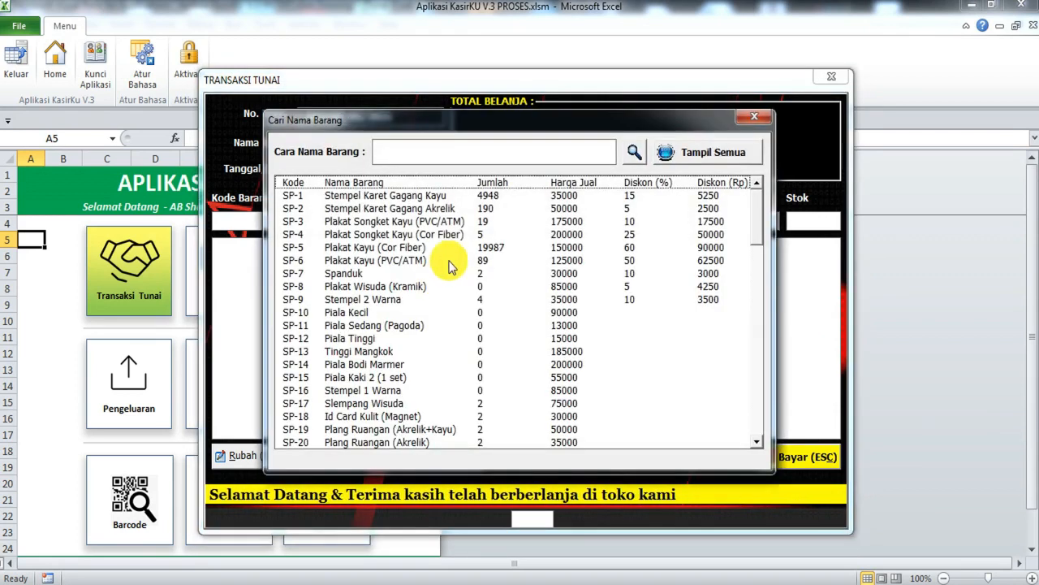
left_click(457, 222)
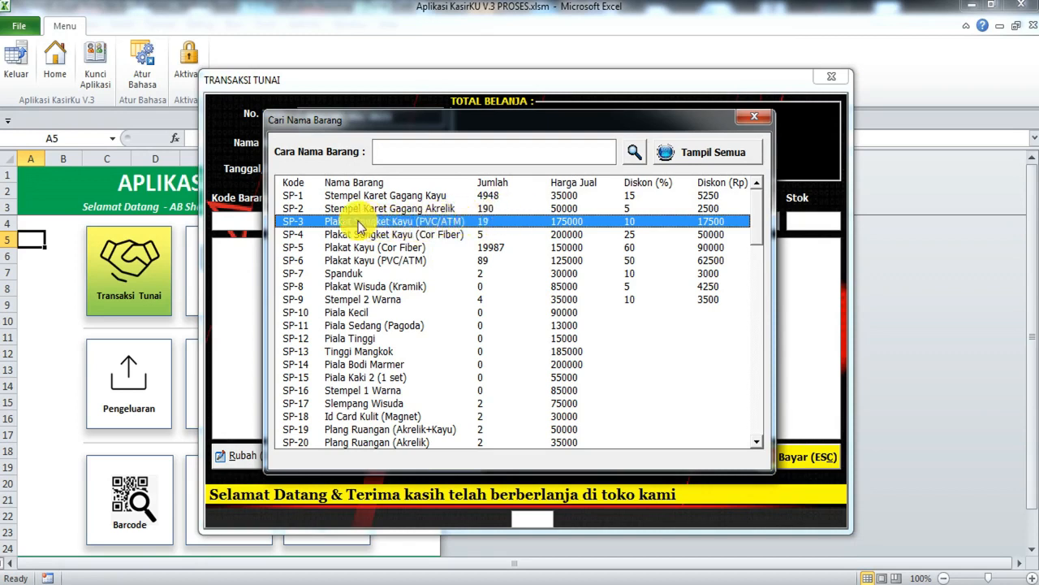
double_click(473, 222)
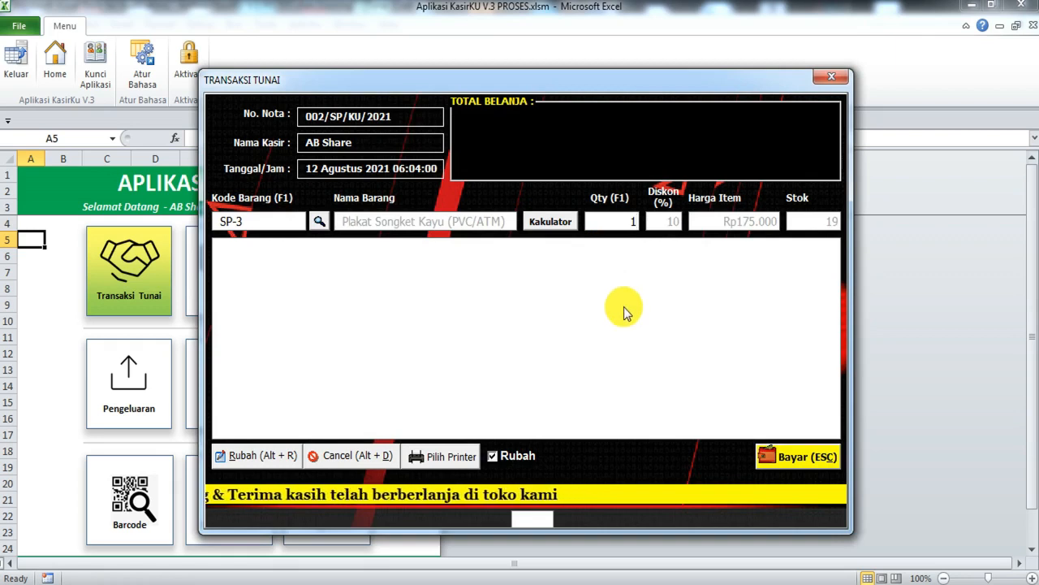
key("Return")
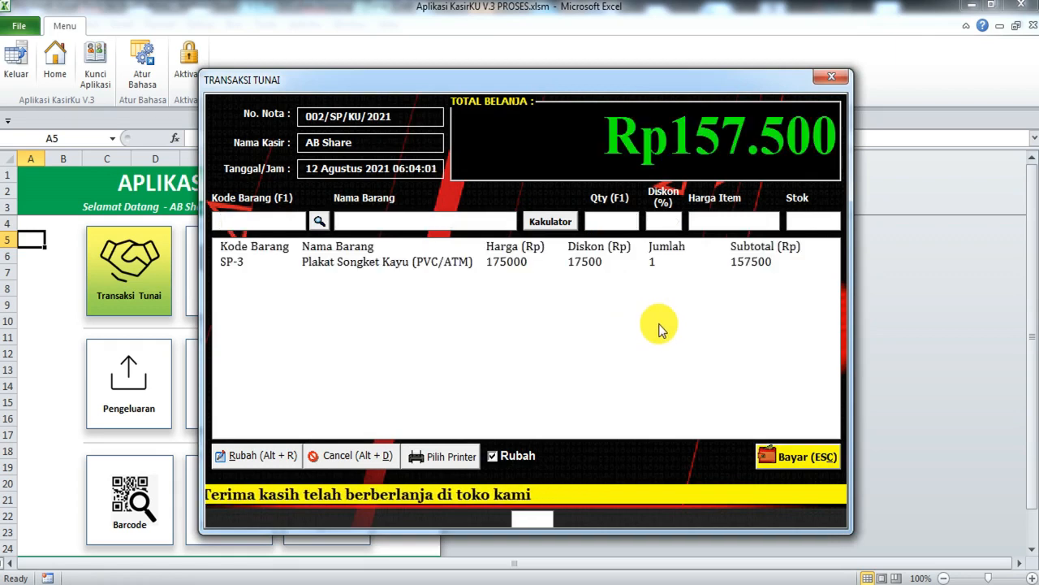
left_click(370, 264)
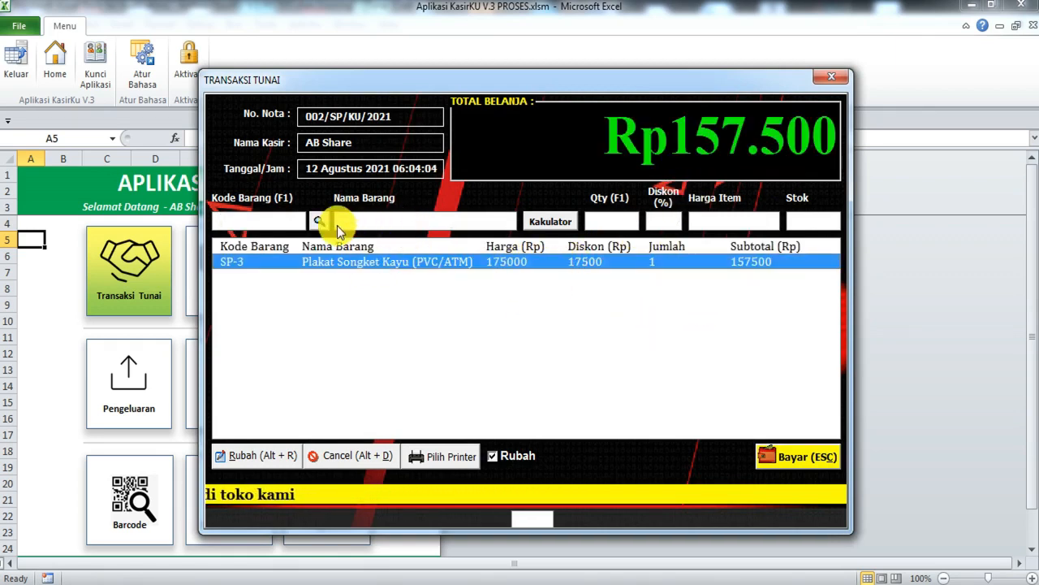
left_click(336, 223)
left_click(492, 198)
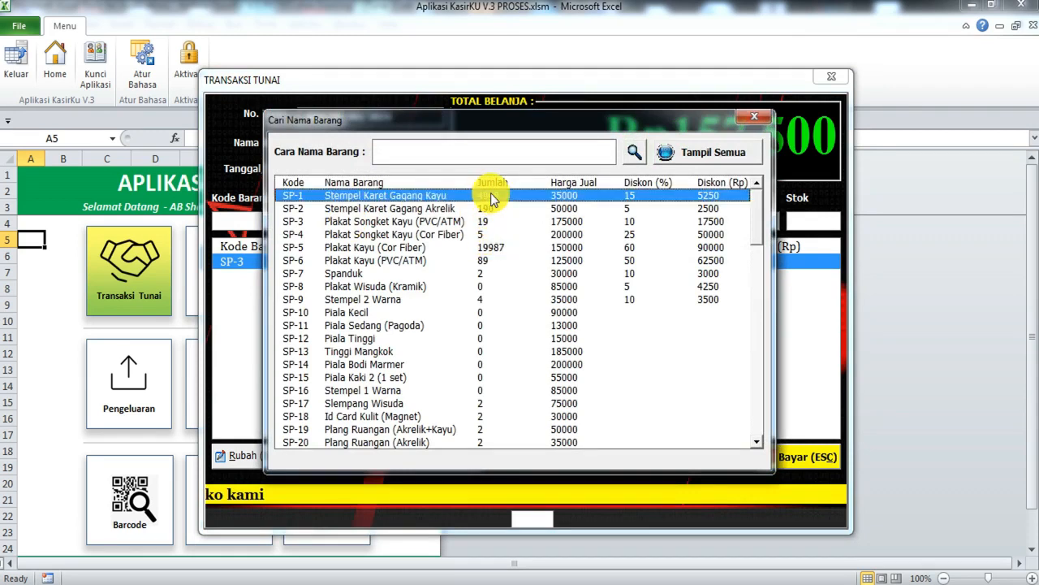
double_click(493, 198)
key("Return")
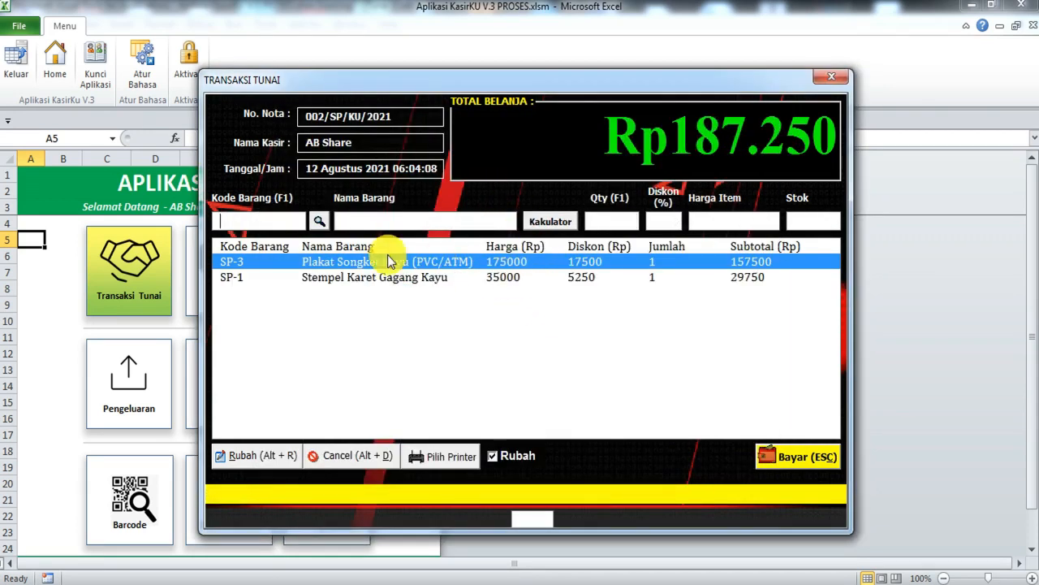
left_click(326, 216)
double_click(439, 265)
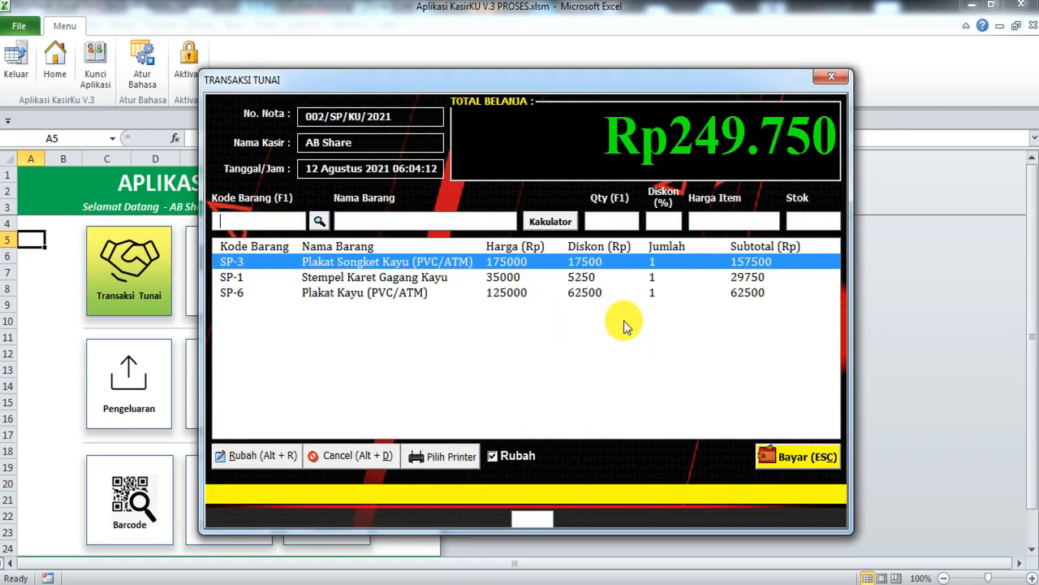
left_click(497, 294)
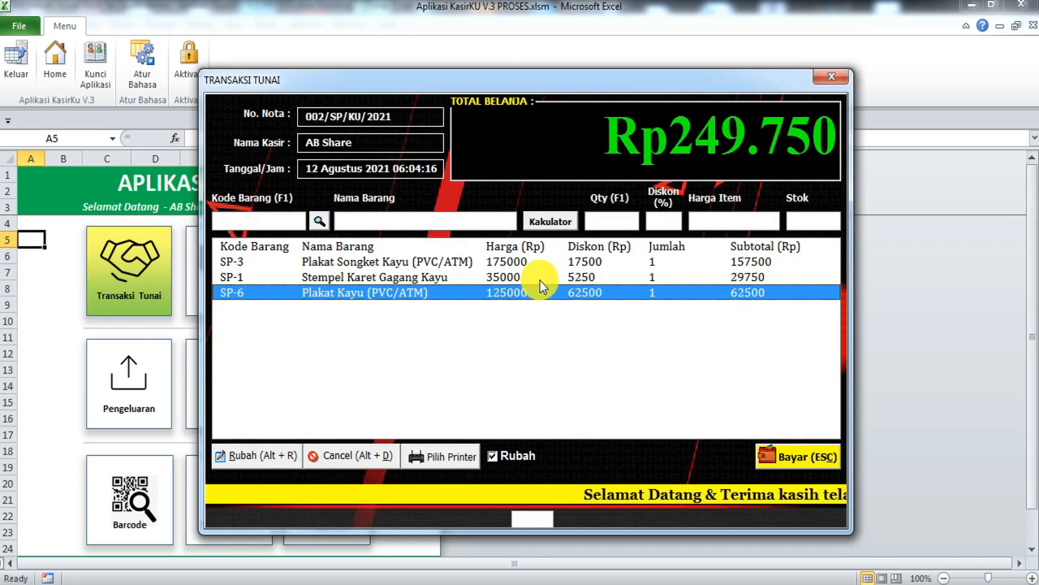
Step: Change the SP-6 quantity to 2 for a Rp312.250 total and open the payment form
double_click(631, 295)
double_click(621, 223)
type("2")
key("Return")
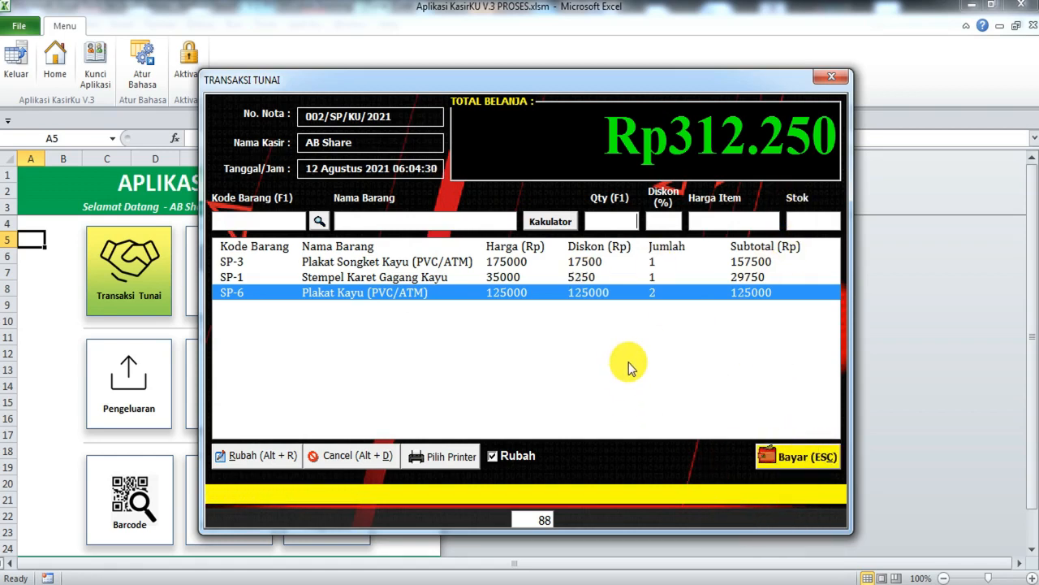
key("Escape")
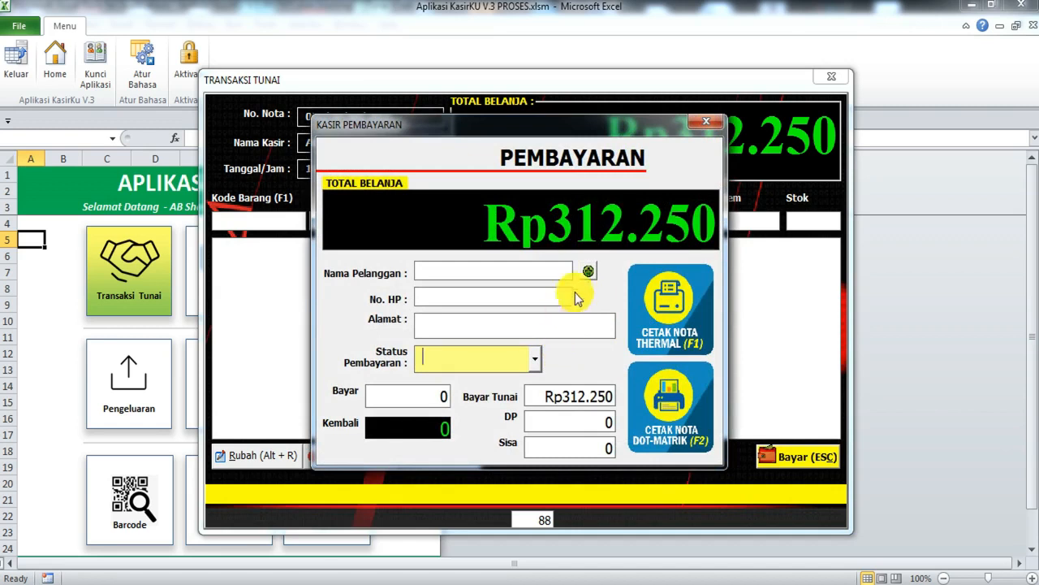
Step: Fill in customer row 3's saved details and set Status Pembayaran to Lunas
left_click(587, 271)
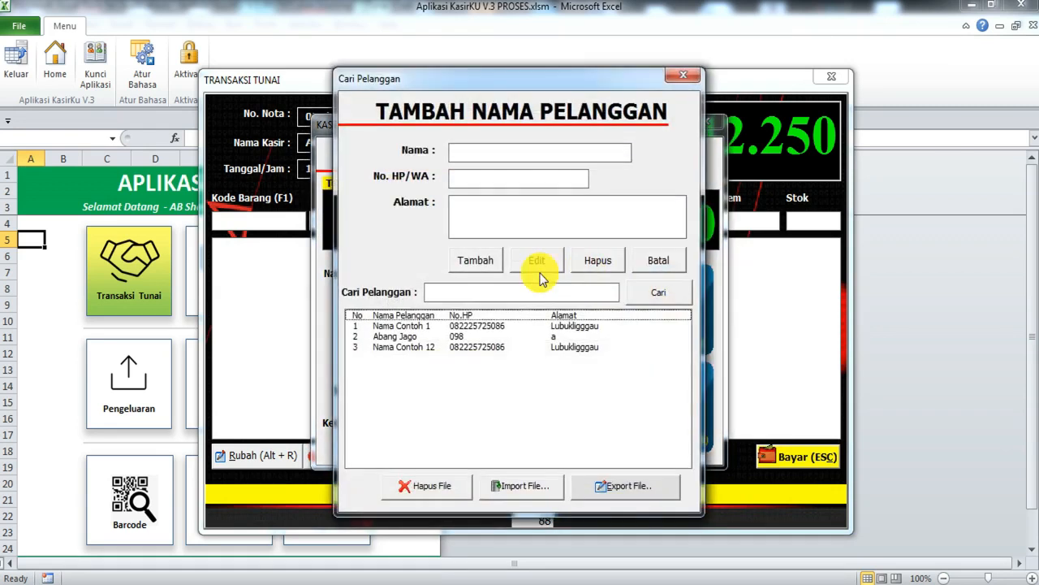
double_click(442, 348)
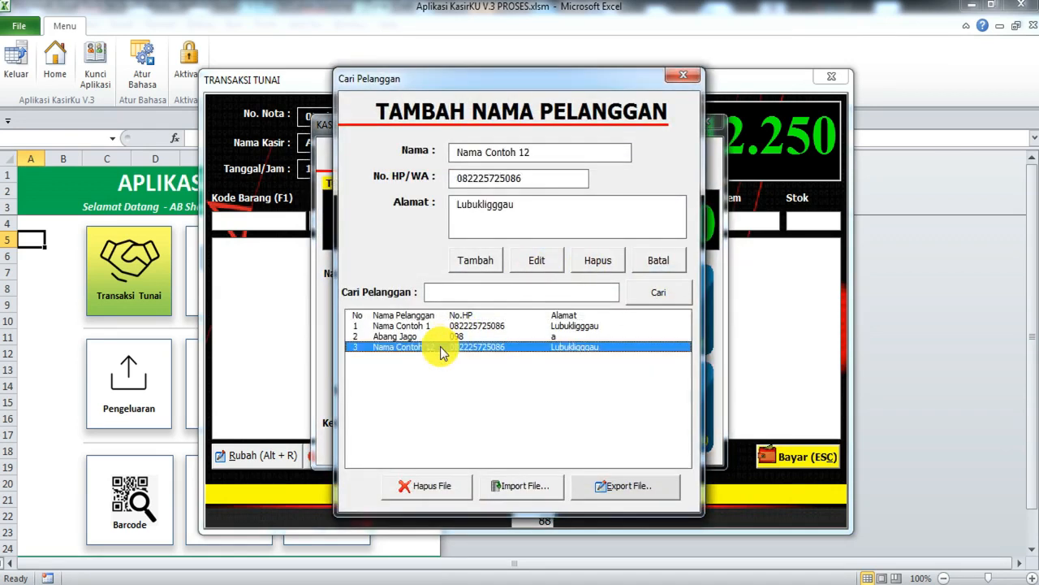
left_click(535, 359)
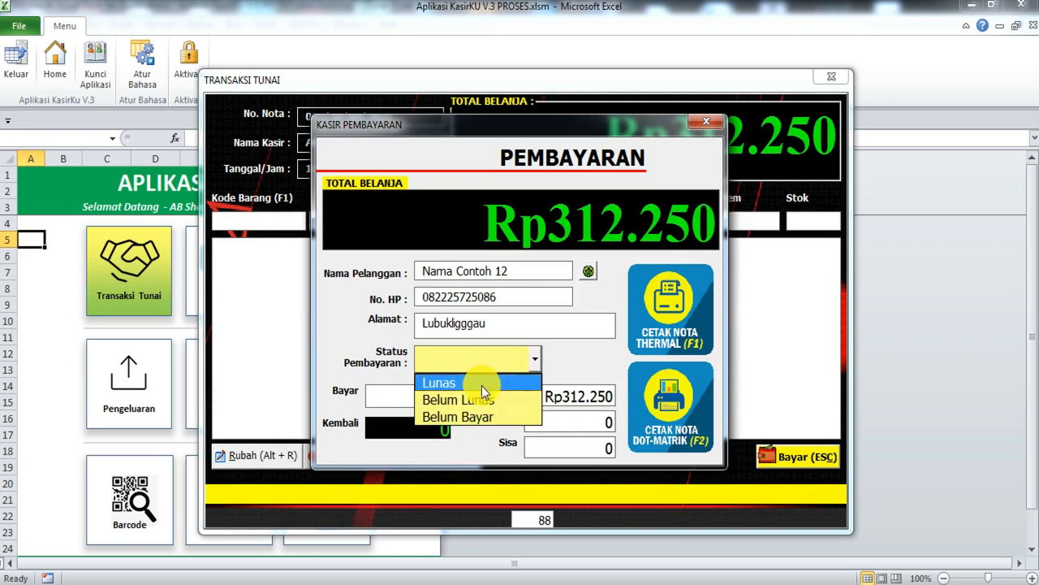
left_click(481, 383)
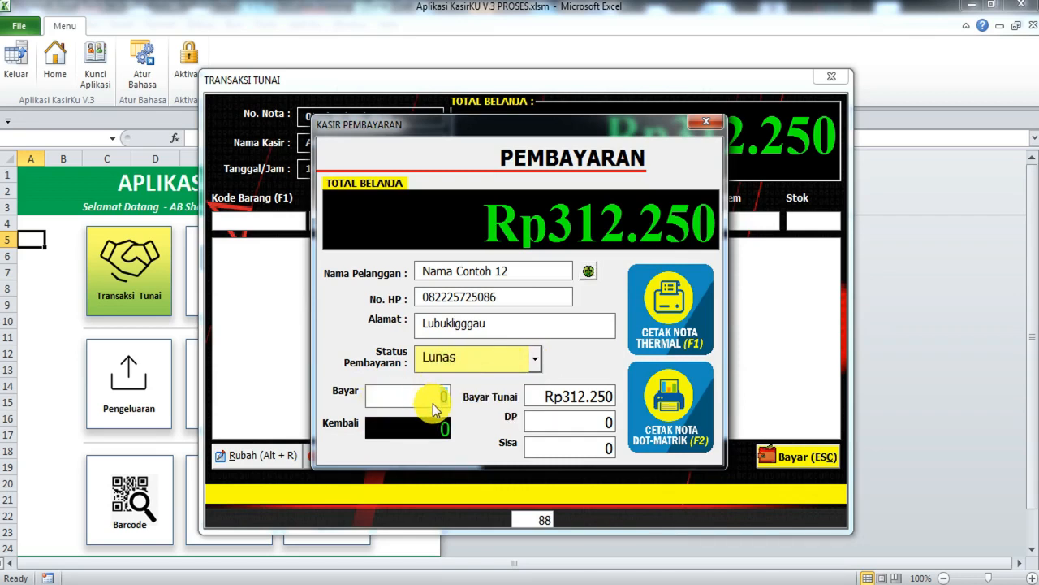
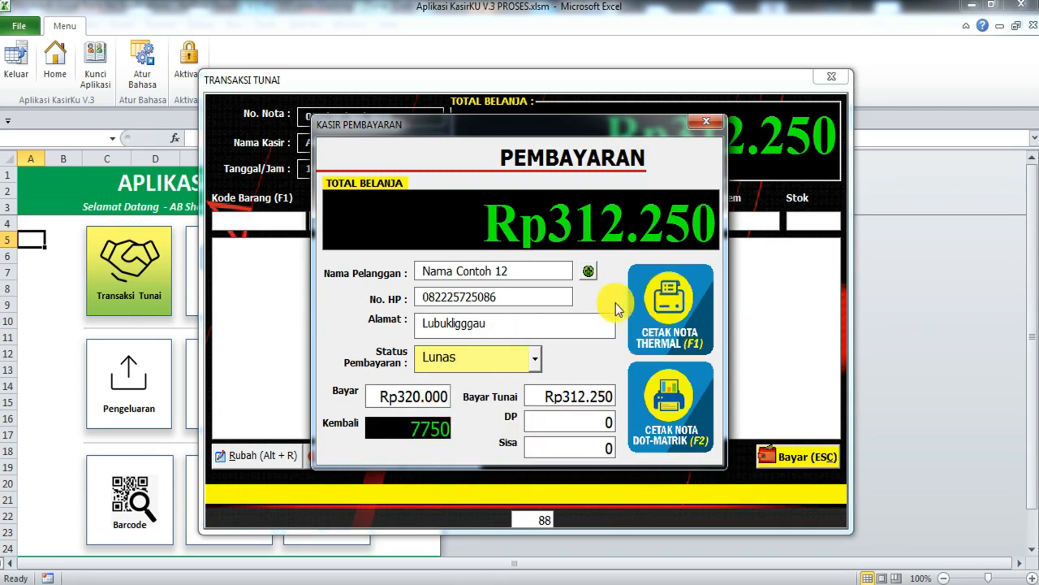
Step: Print the dot-matrix receipt for the Rp312.250 sale and confirm the Cetak Nota prompt
left_click(659, 407)
left_click(510, 357)
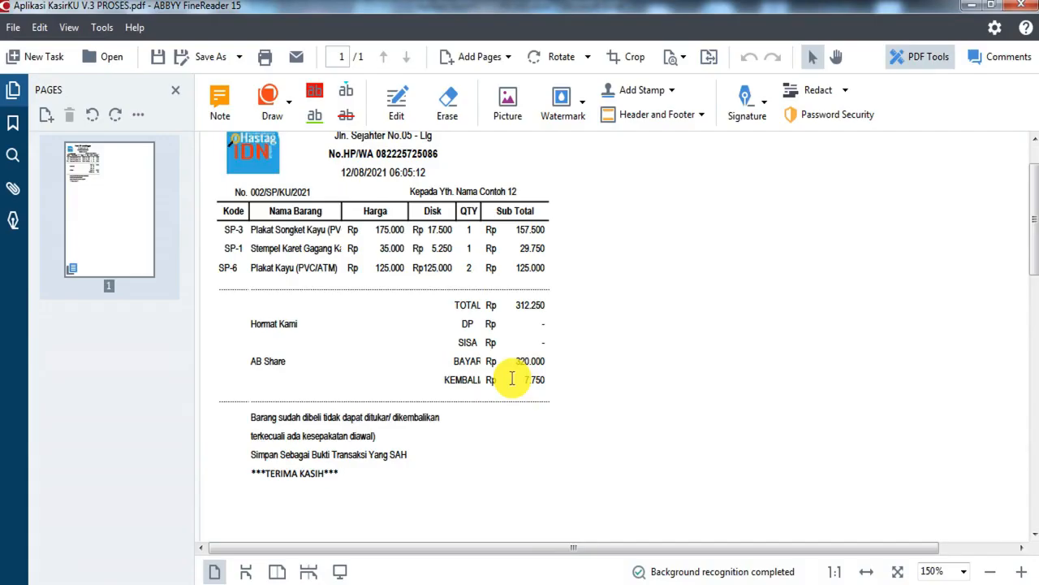
Step: Review the receipt PDF showing total 312.250, payment 320.000 and change 7.750, then close it
scroll(347, 229, "up", 1)
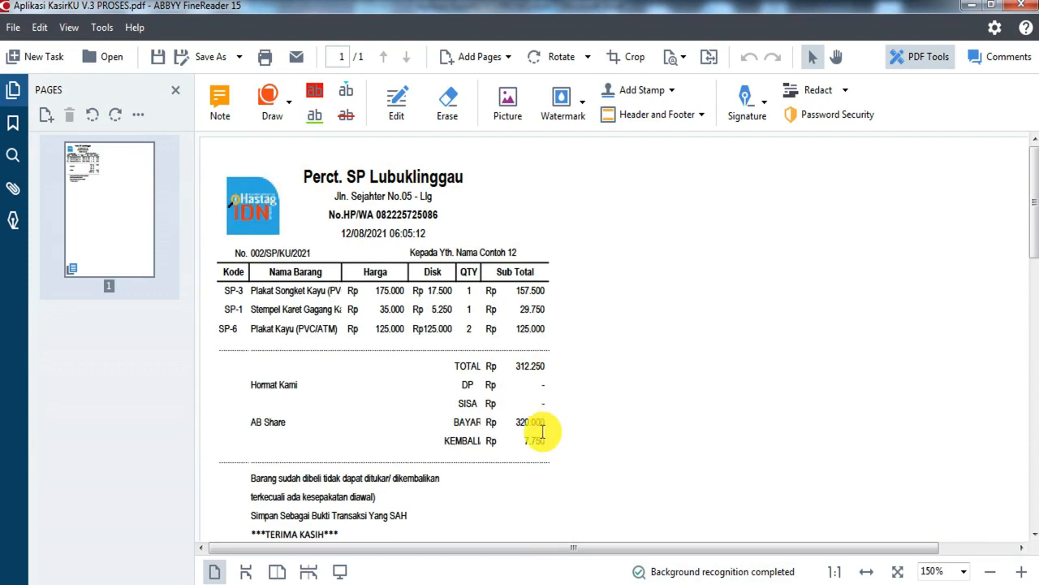
scroll(536, 431, "down", 1)
scroll(527, 428, "up", 1)
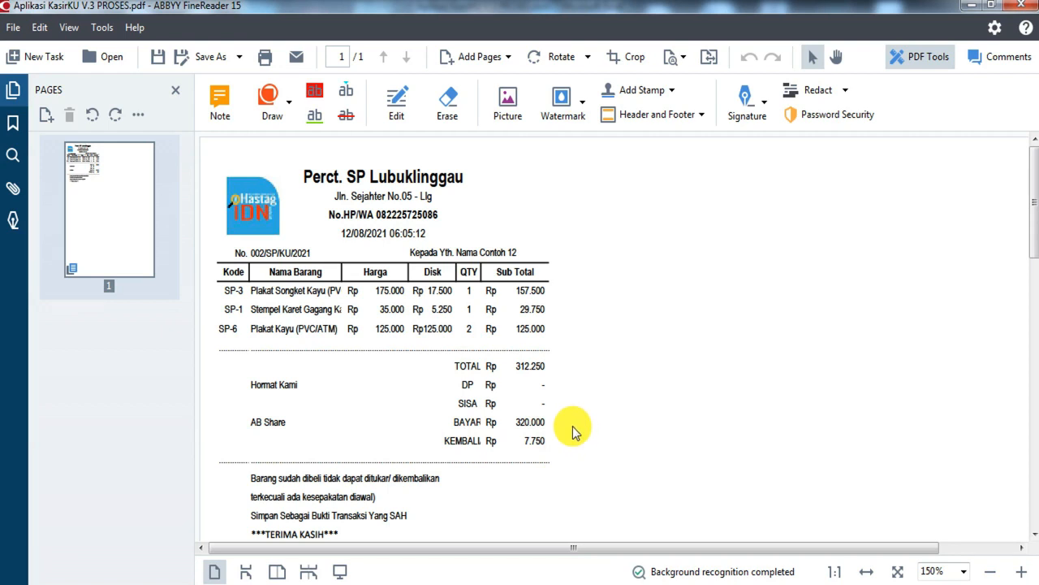
scroll(573, 432, "down", 1)
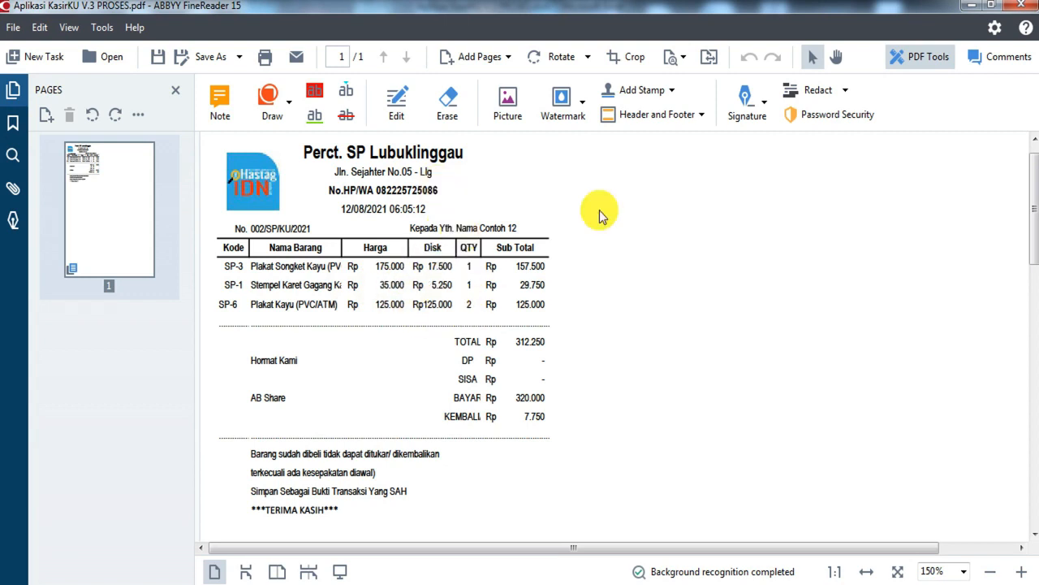
left_click(1020, 5)
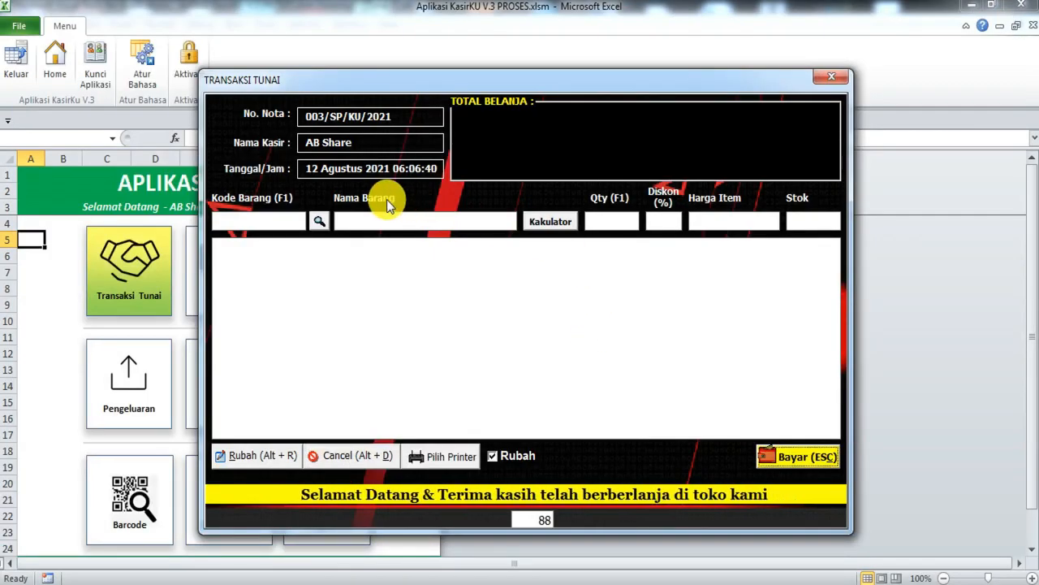
Step: Load SP-2 Stempel Karet Gagang Akrelik from the product search list
left_click(339, 218)
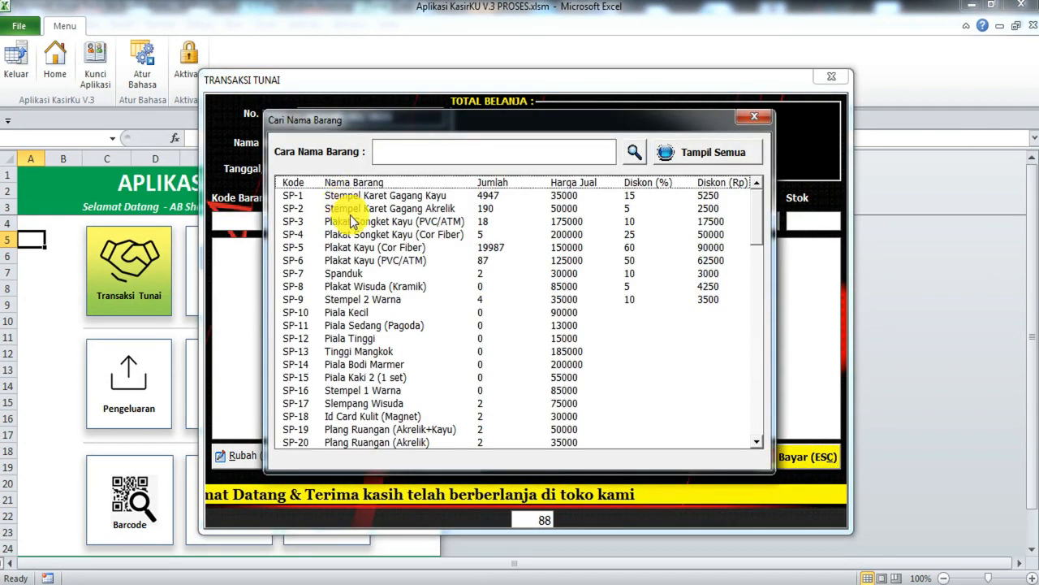
left_click(353, 222)
left_click(354, 210)
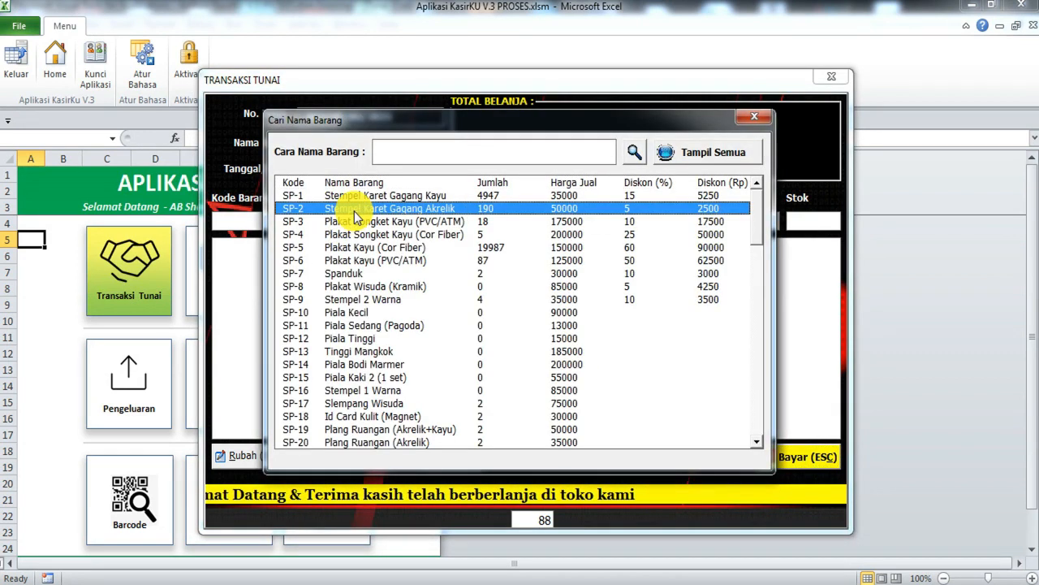
double_click(354, 210)
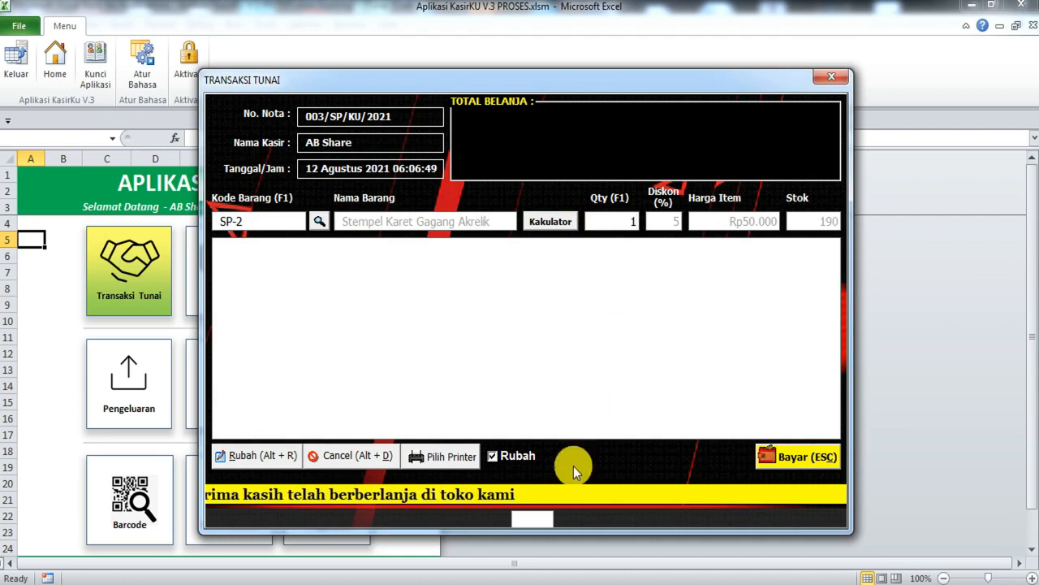
Step: Turn on Rubah price editing and load SP-7 Spanduk into the form instead
left_click(514, 457)
left_click(513, 457)
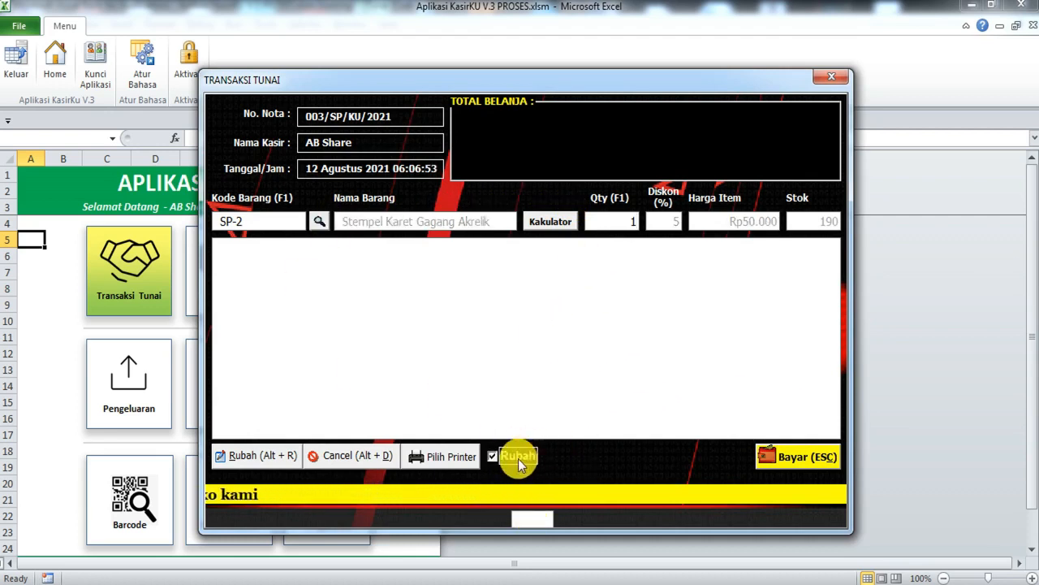
left_click(515, 457)
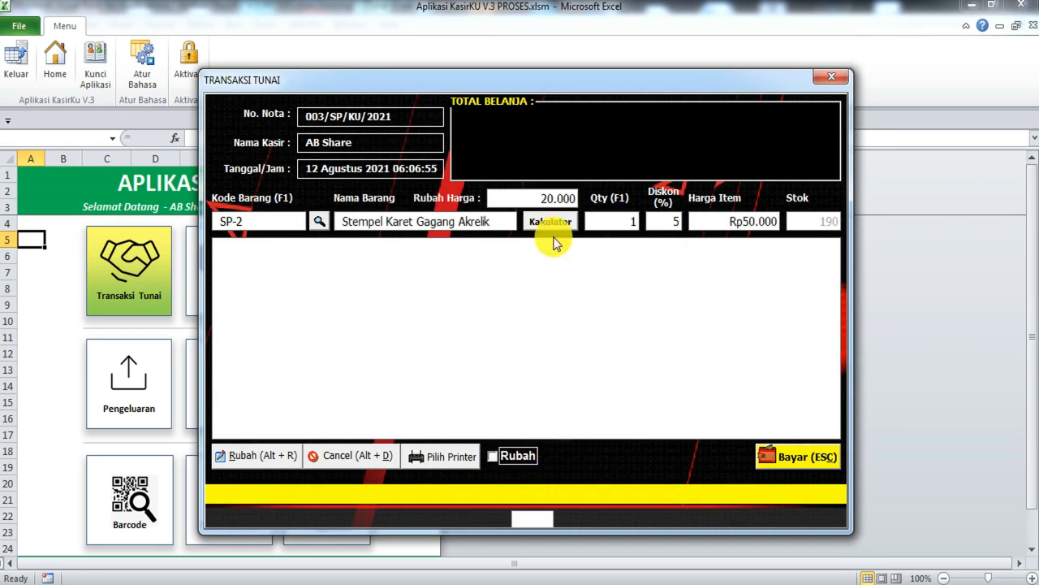
left_click(529, 200)
left_click(320, 220)
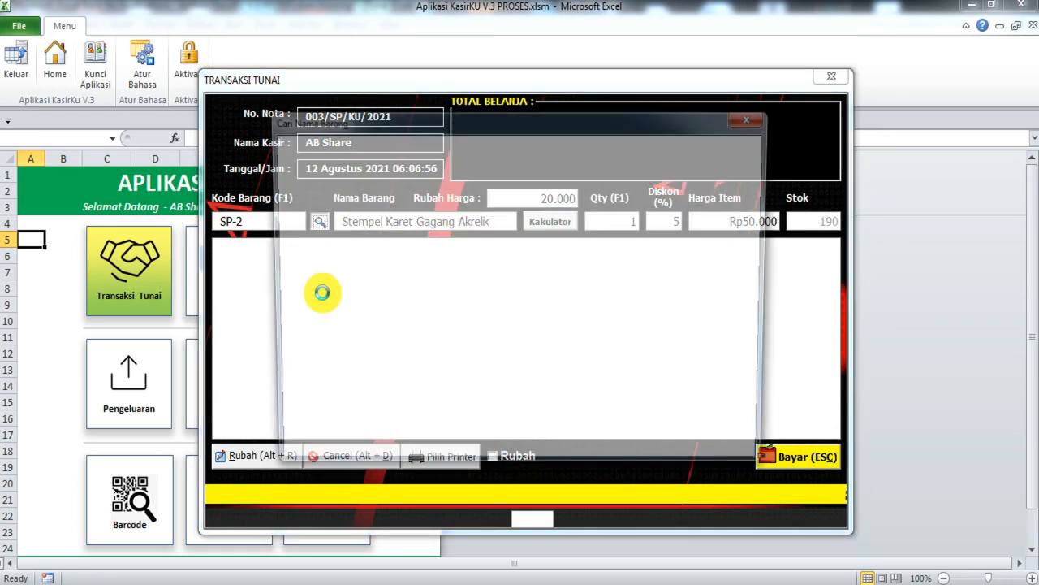
double_click(331, 279)
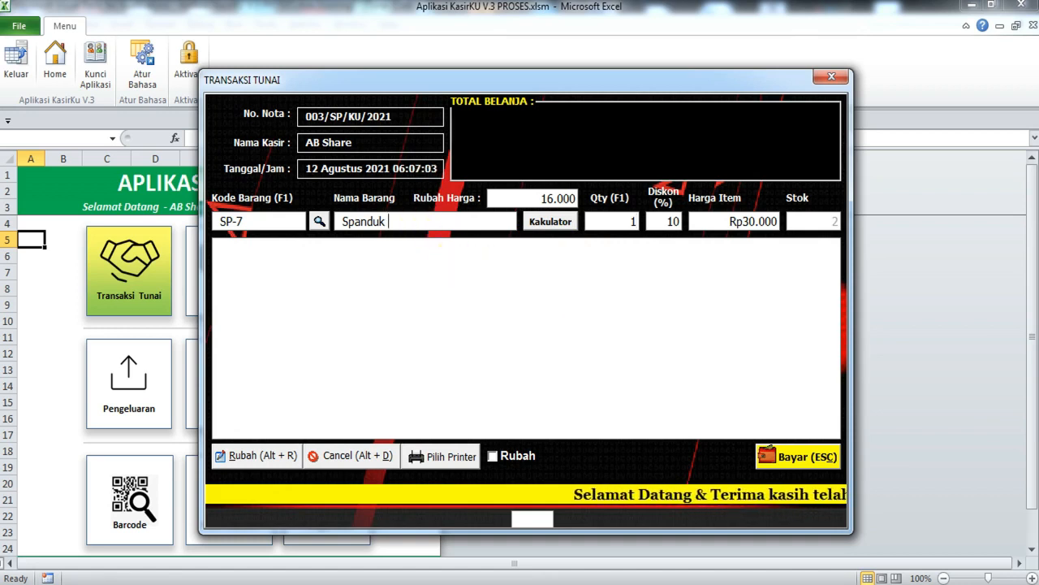
Step: Extend the item name to Spanduk 200x100
left_click_drag(457, 220, 302, 244)
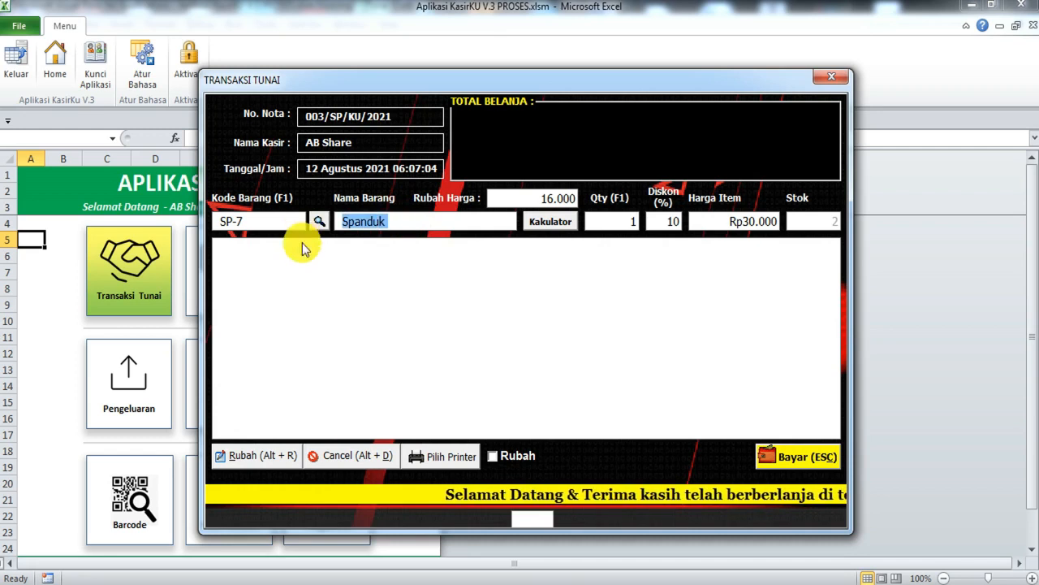
left_click(408, 222)
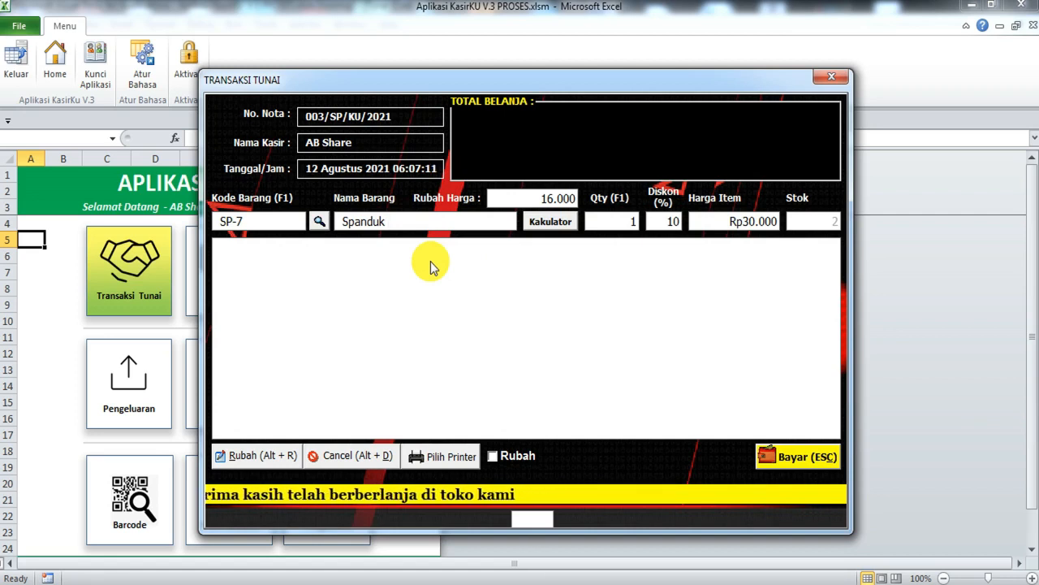
type("200x100")
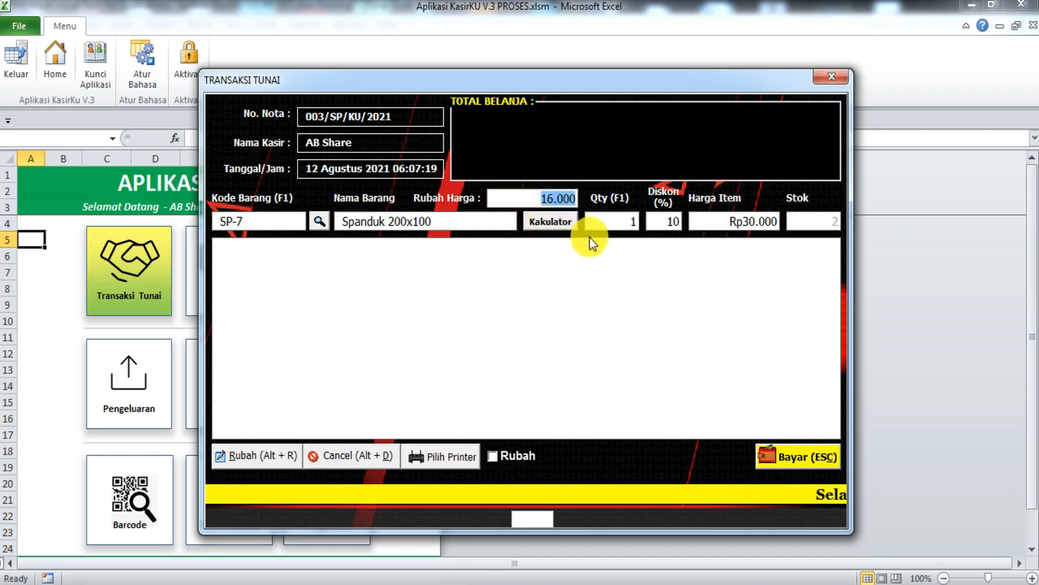
Step: Set the discount to 0 and the item price to 50.000
left_click(653, 224)
type("0")
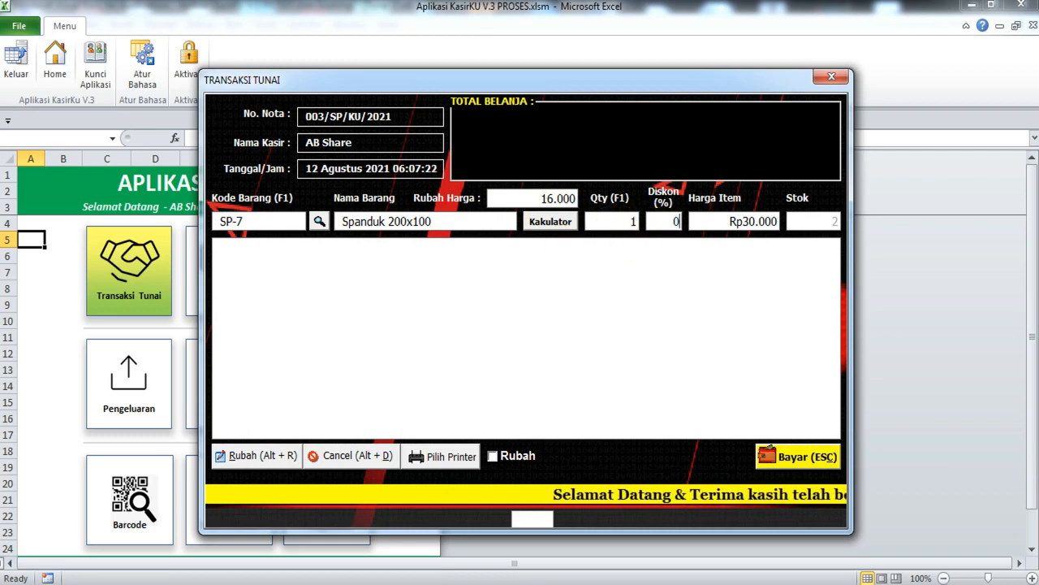
key("Return")
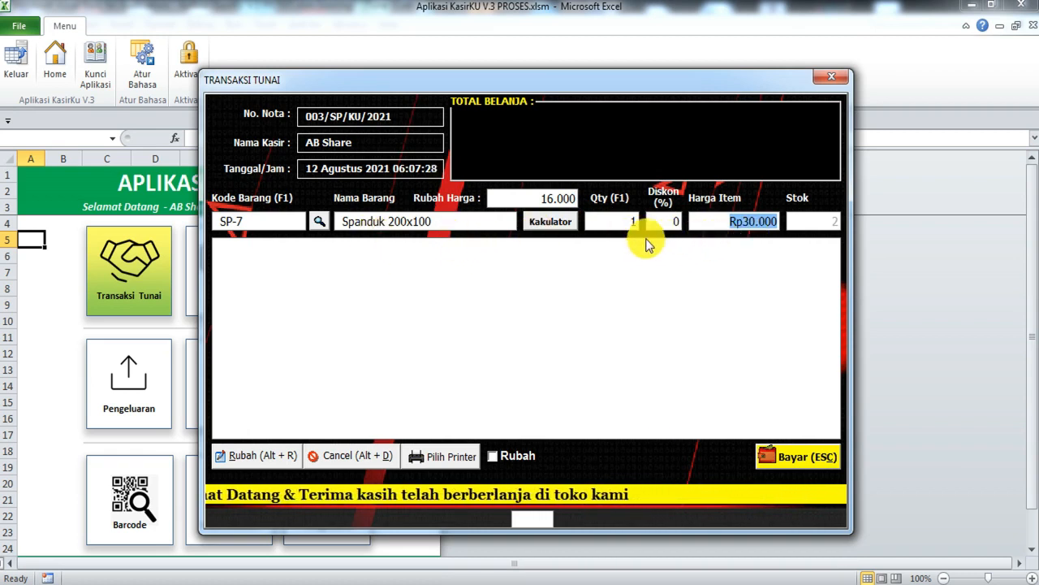
type("2")
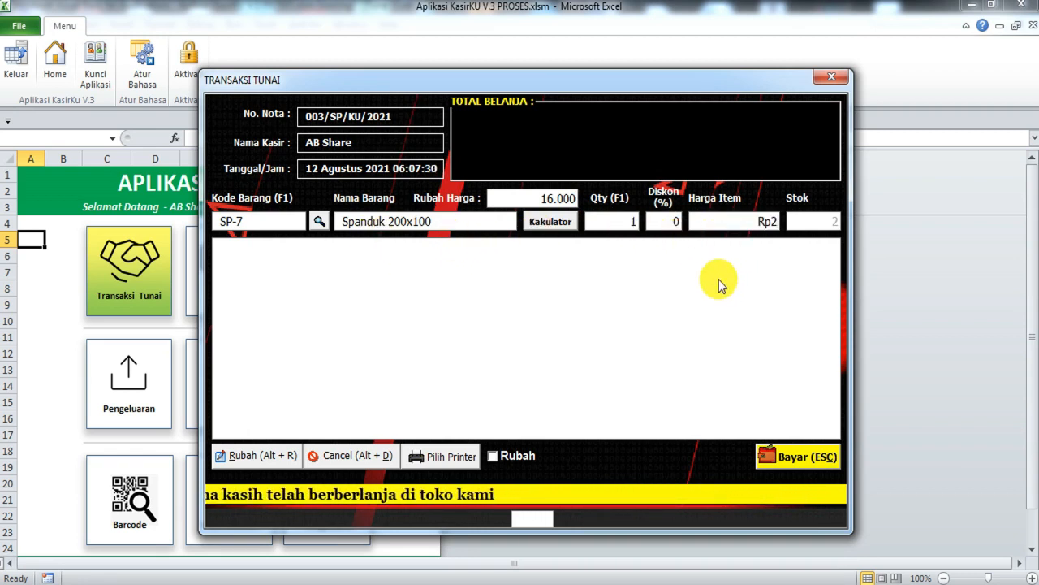
key("BackSpace")
type("50.000")
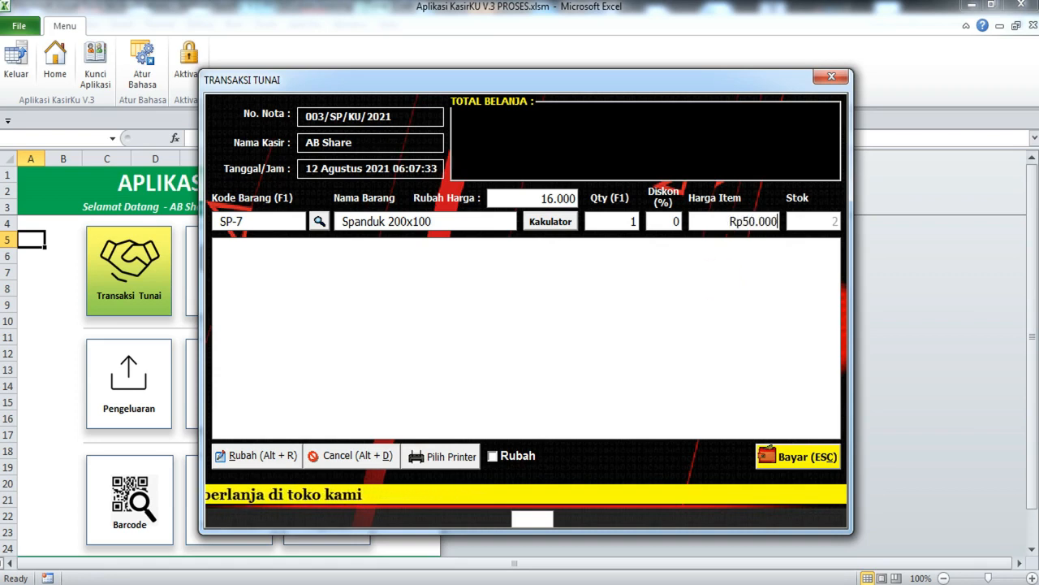
left_click(550, 223)
left_click_drag(579, 226, 387, 251)
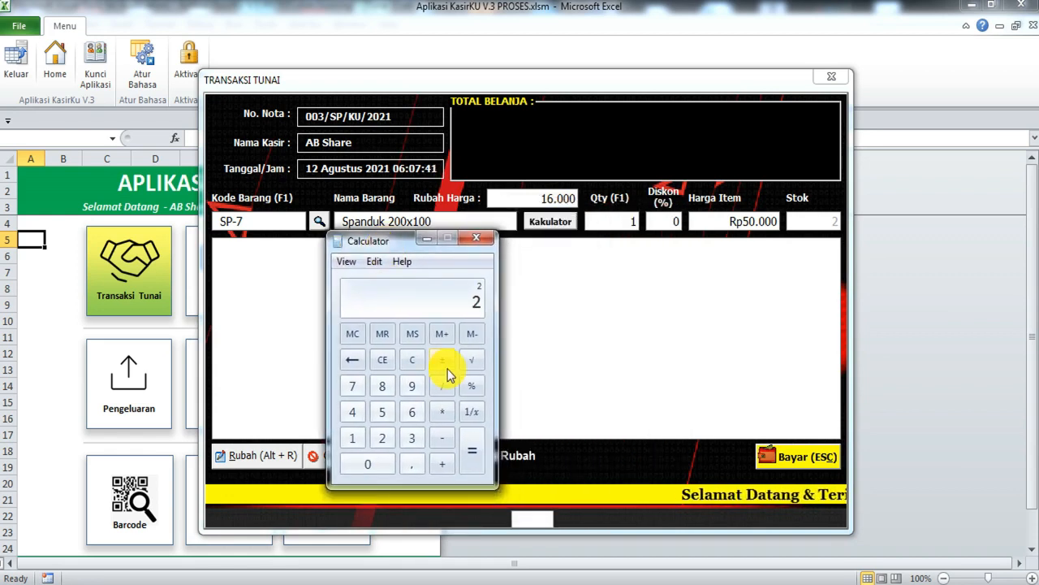
key("1")
key("asterisk")
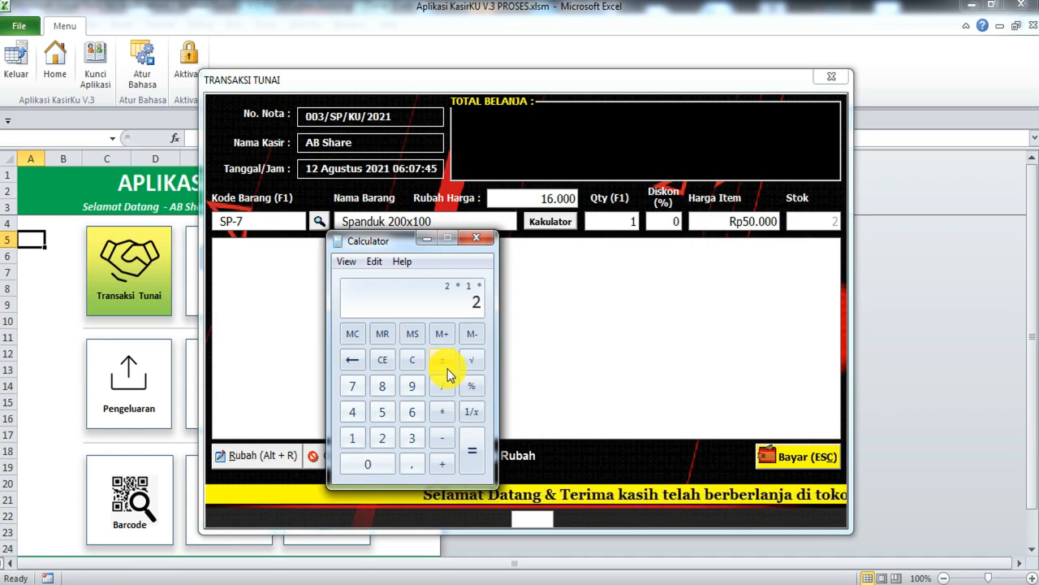
type("250000")
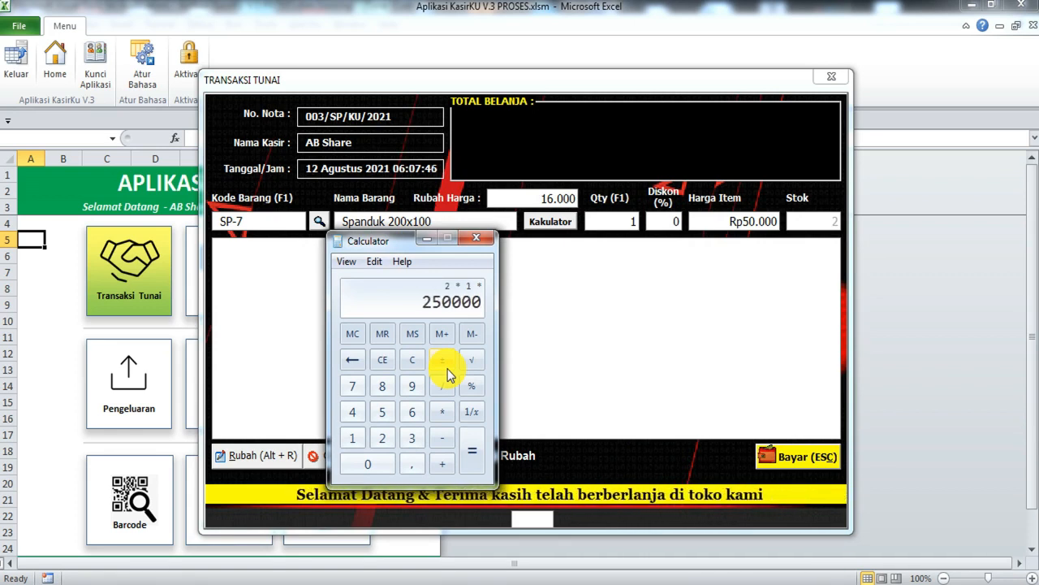
key("Return")
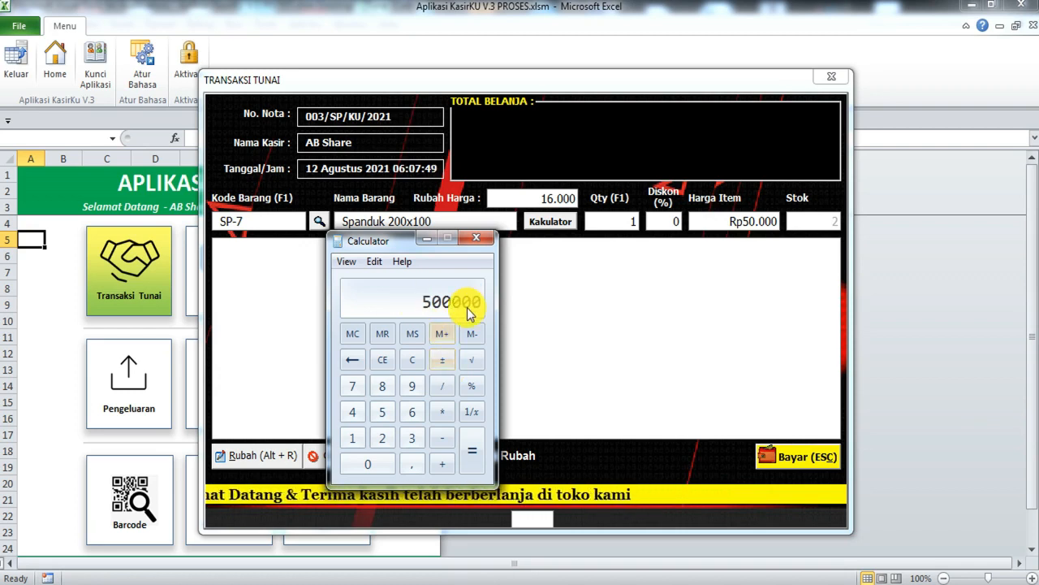
left_click(477, 237)
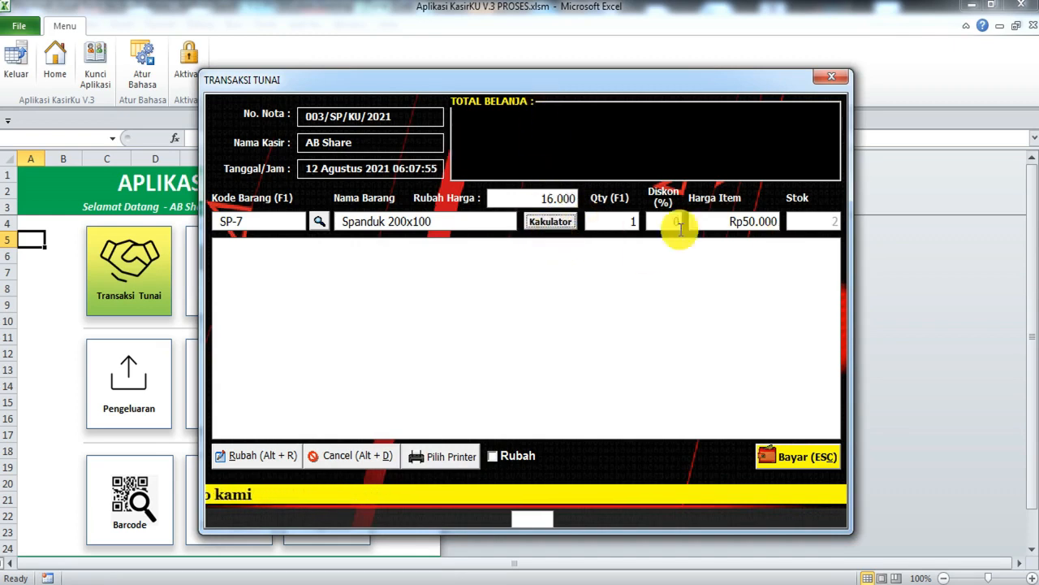
Step: Add Spanduk 200x100 at 5% discount (Rp47.500), then cancel that line so the total is Rp0
left_click(634, 223)
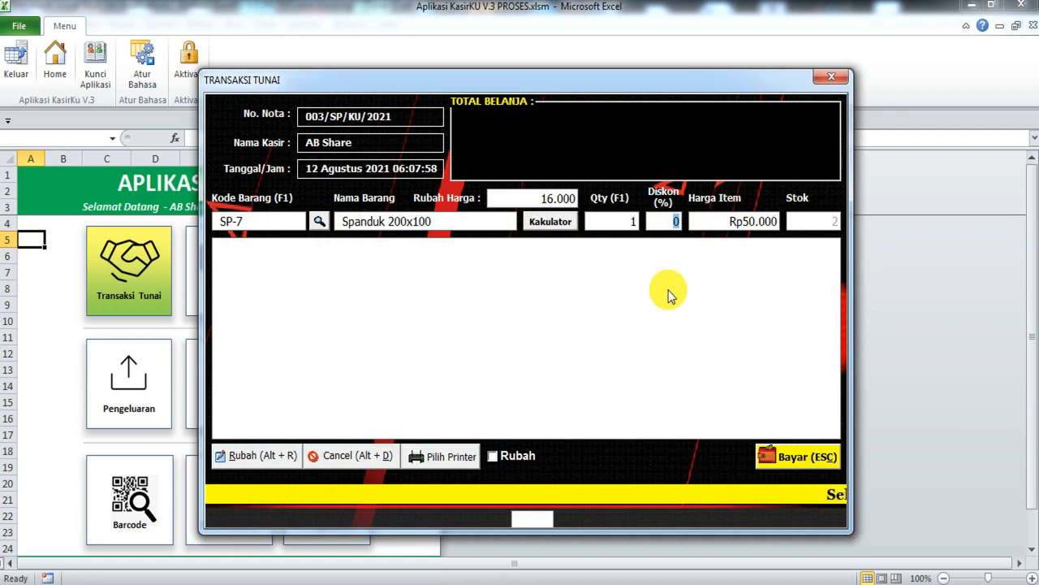
type("5")
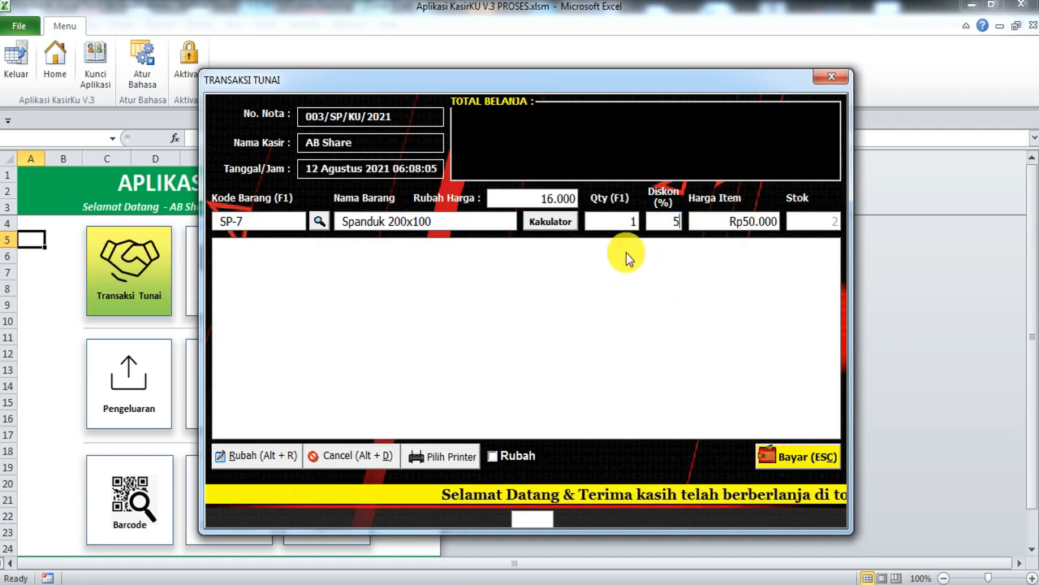
key("F1")
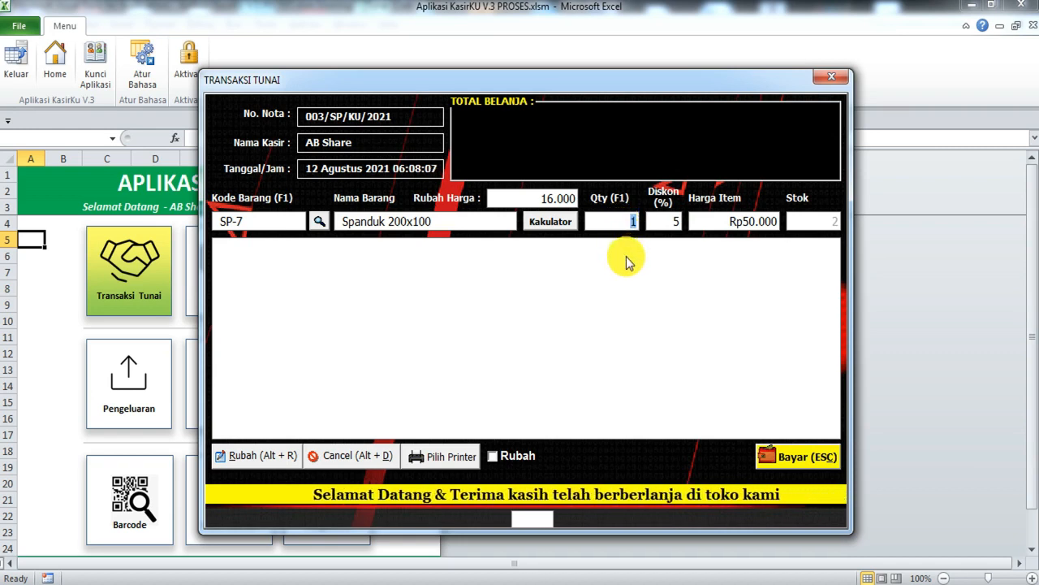
key("Return")
left_click(477, 262)
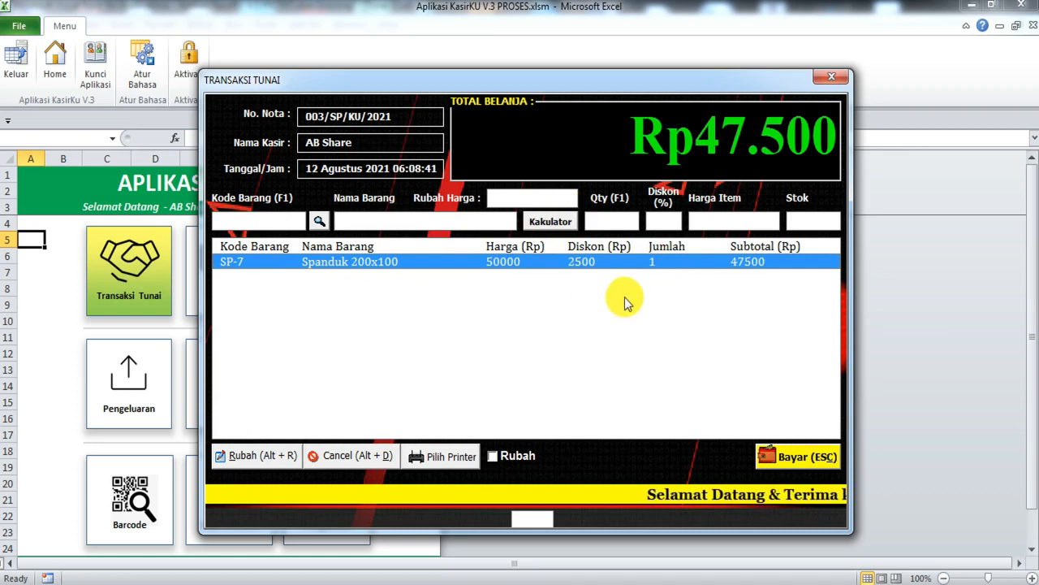
left_click(363, 456)
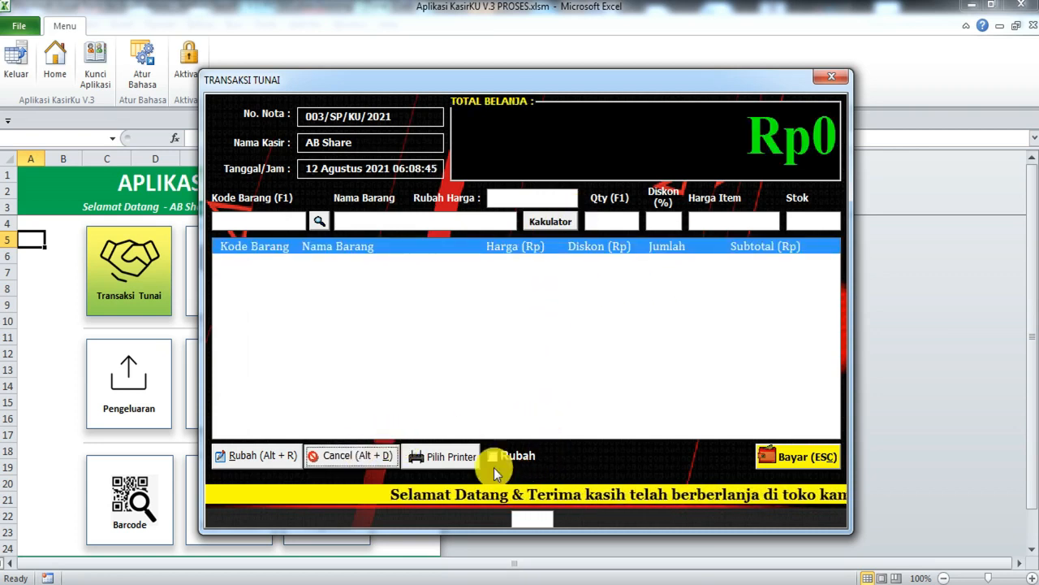
Step: Switch the price-edit field off and close the TRANSAKSI TUNAI form
left_click(512, 457)
left_click(517, 456)
left_click(517, 457)
left_click(517, 457)
left_click(517, 456)
left_click(518, 457)
left_click(517, 457)
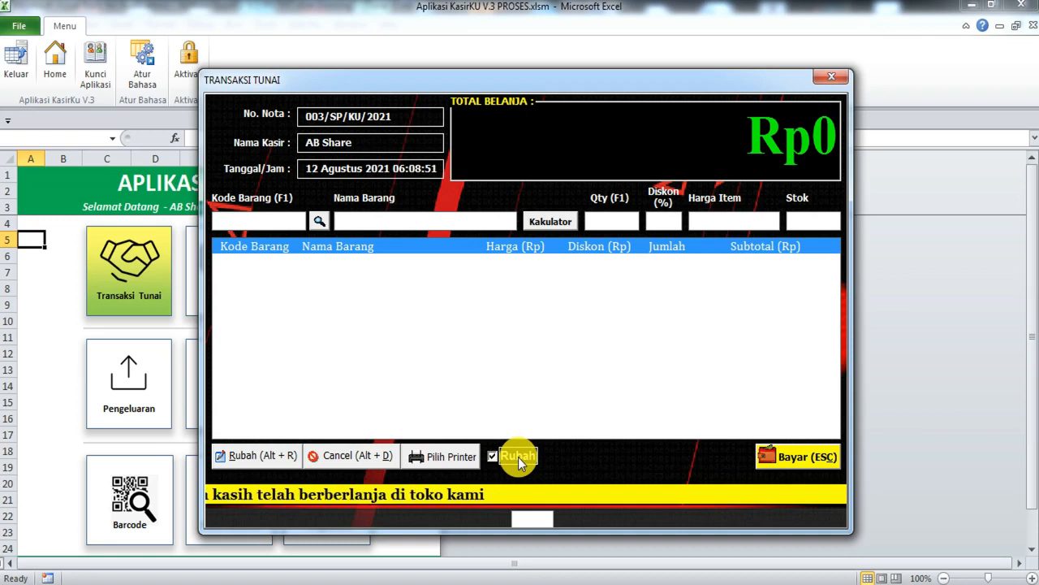
left_click(517, 457)
left_click(517, 456)
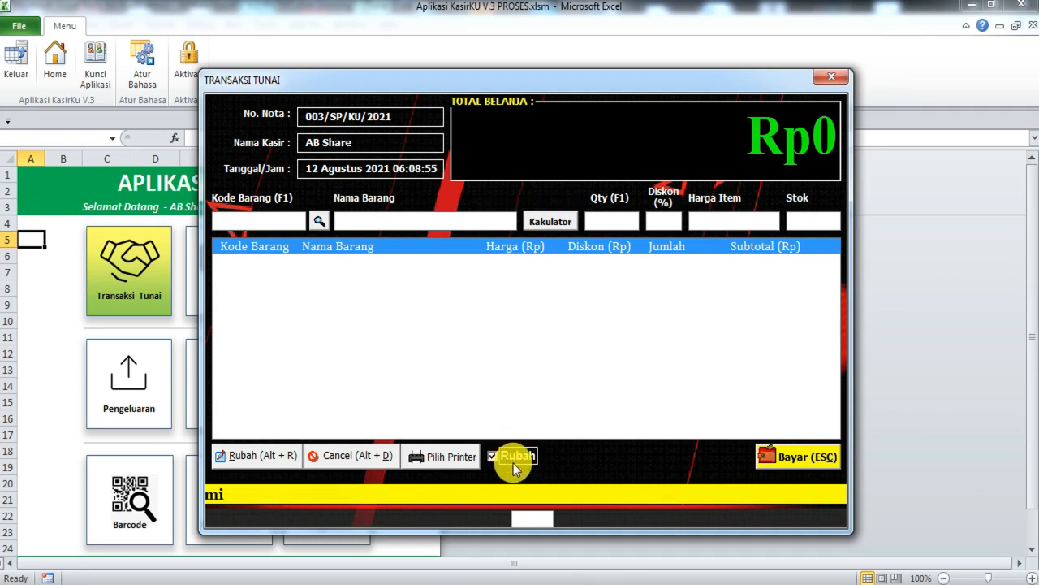
left_click(831, 83)
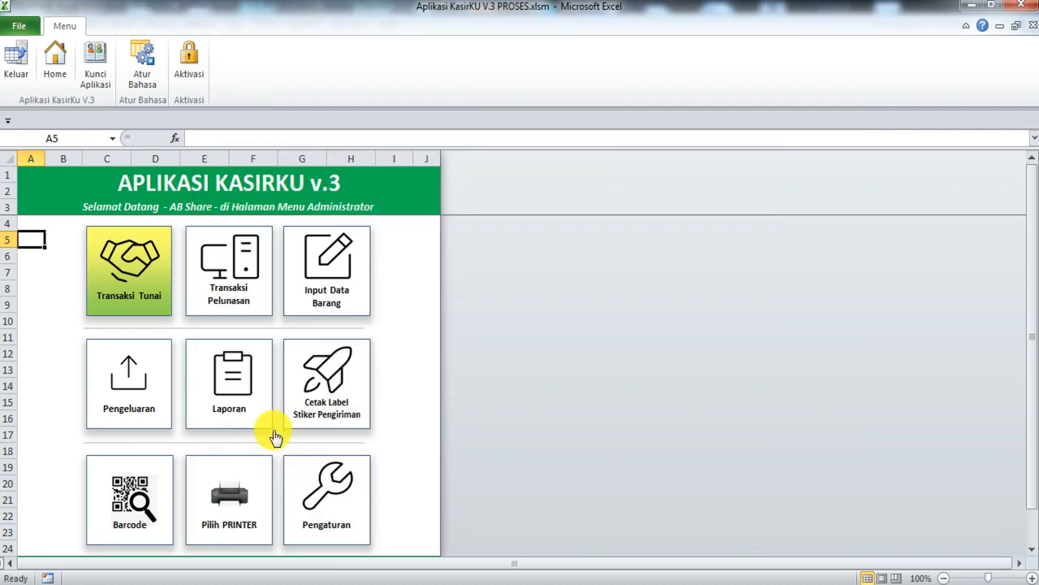
left_click(151, 379)
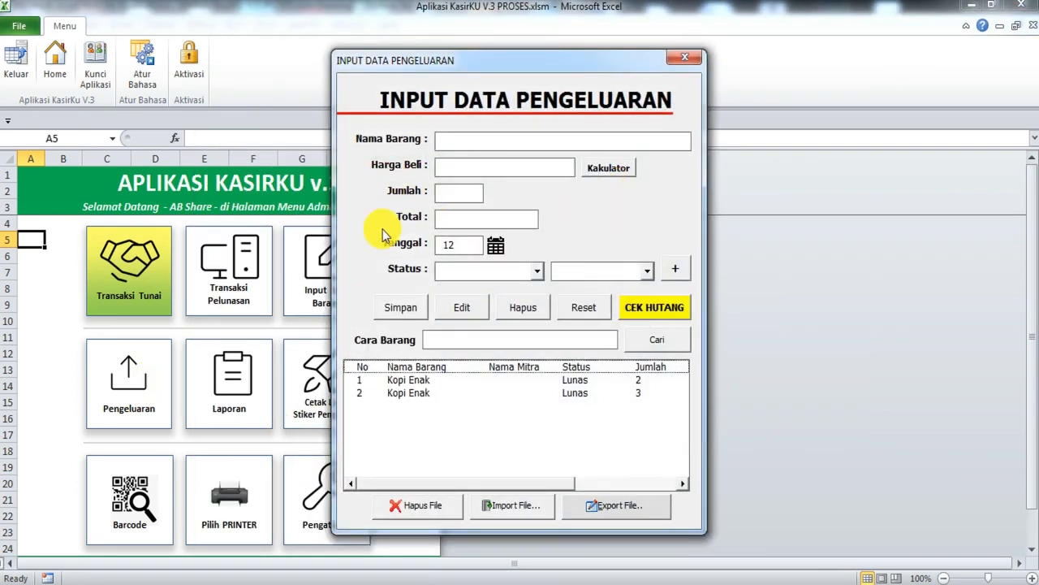
left_click(435, 393)
left_click(456, 379)
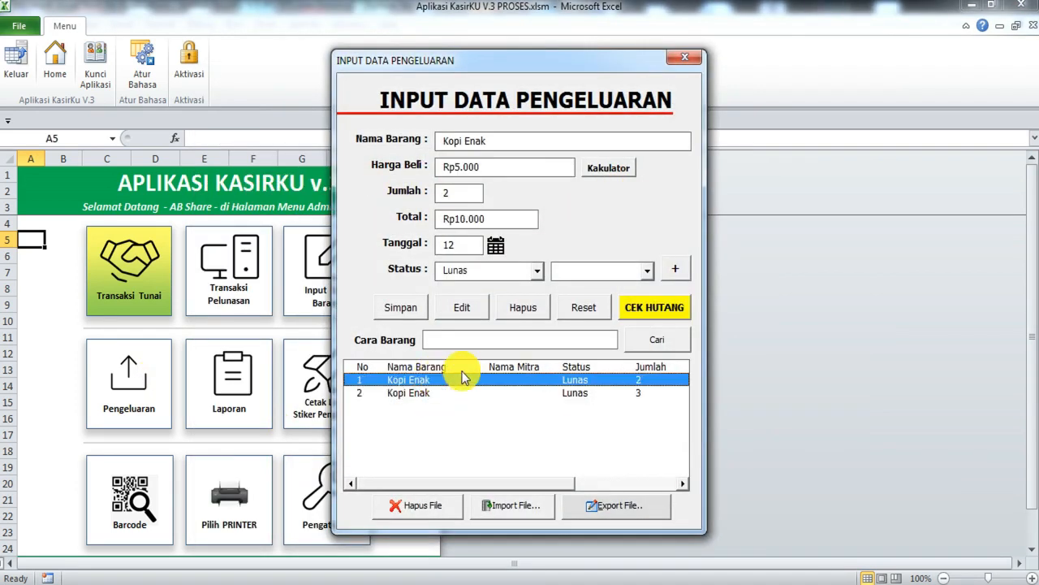
left_click(417, 392)
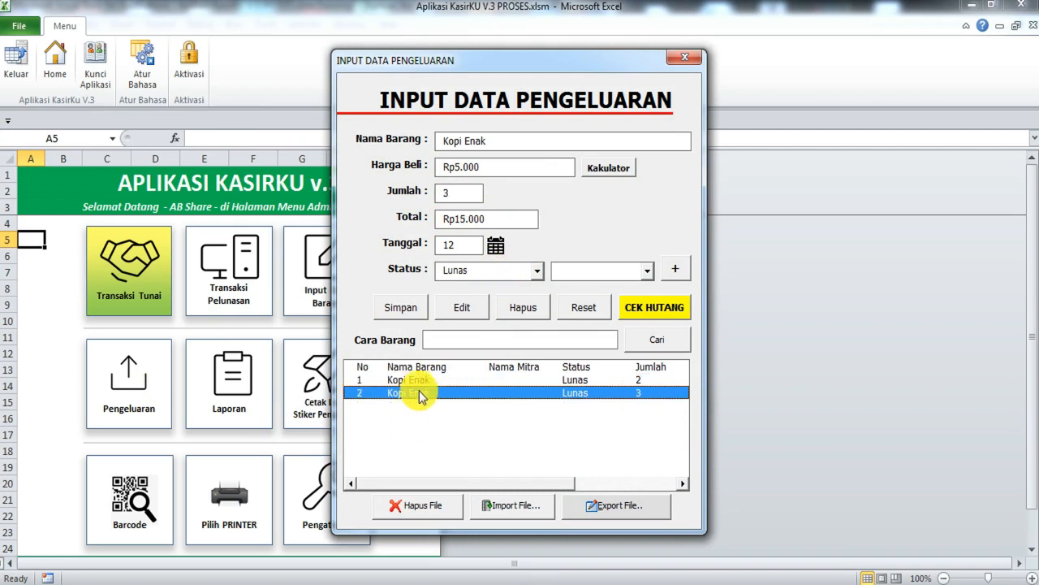
left_click(495, 246)
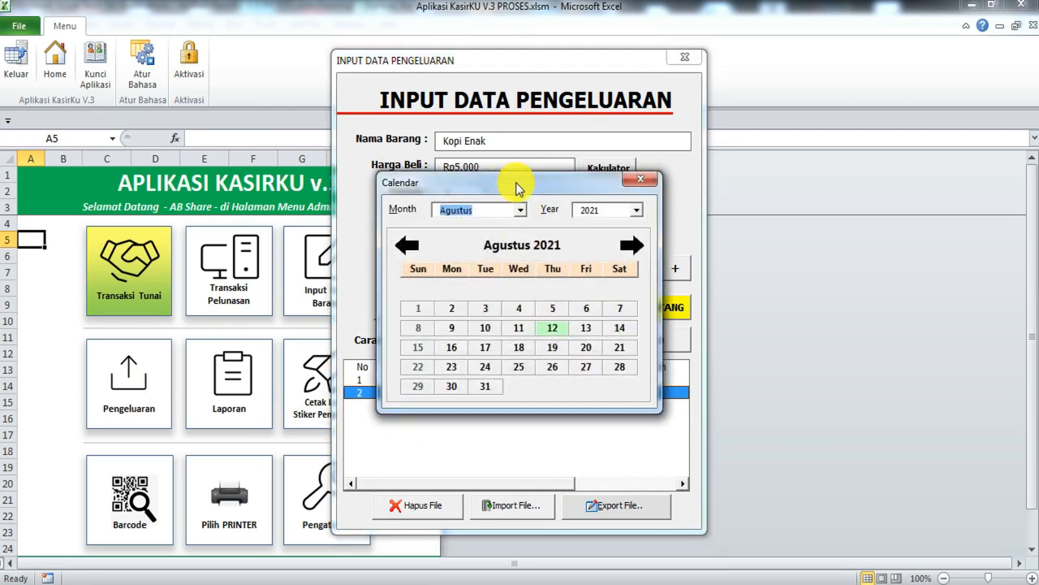
left_click_drag(515, 183, 813, 167)
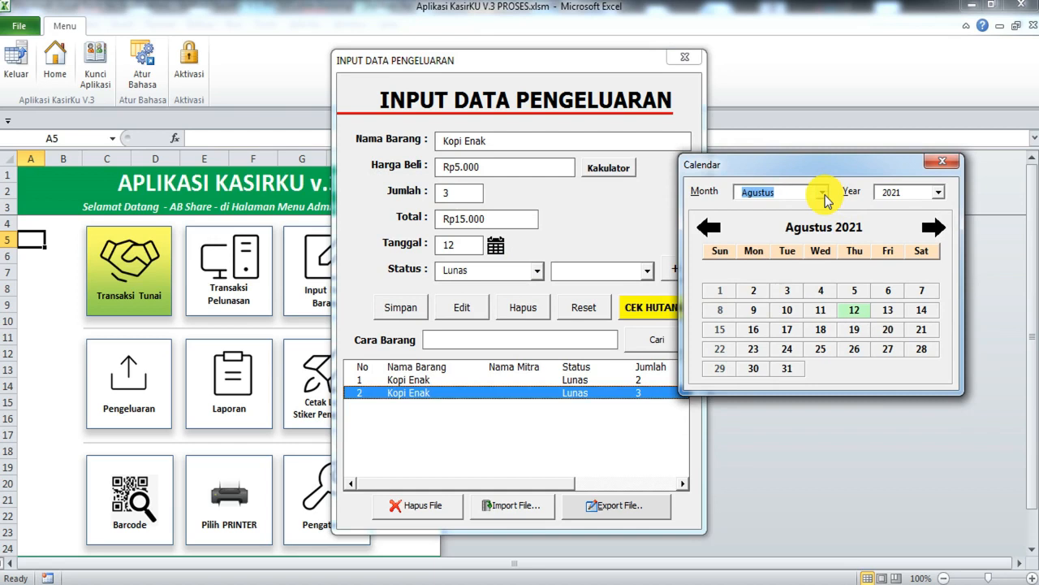
left_click(935, 161)
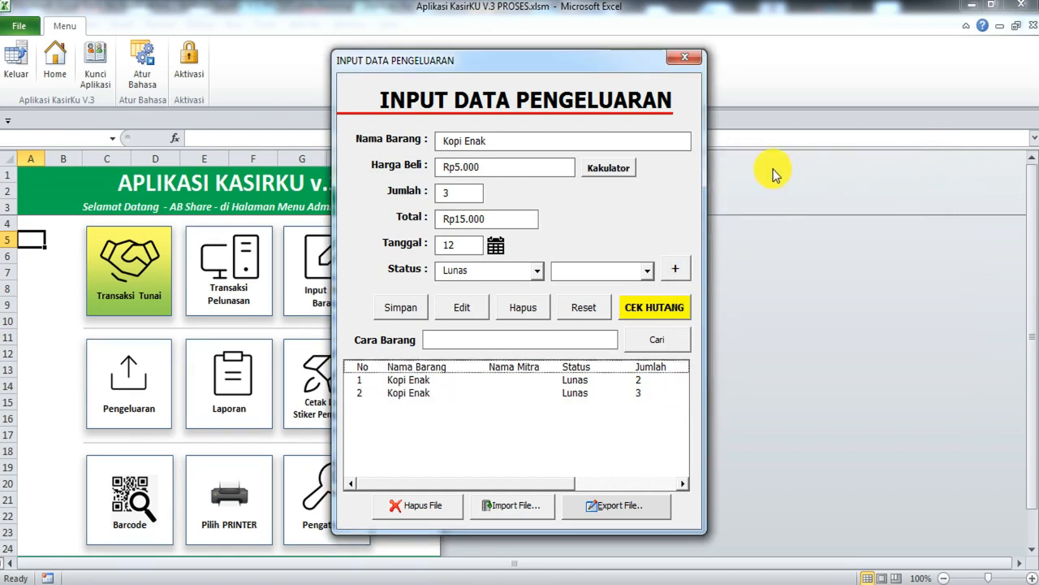
left_click(660, 314)
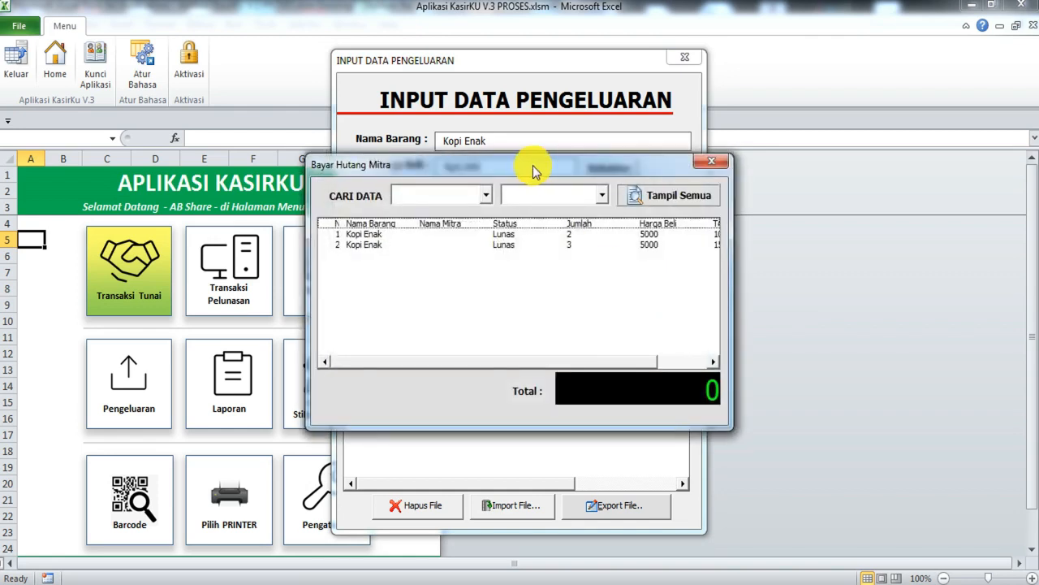
left_click_drag(533, 167, 654, 192)
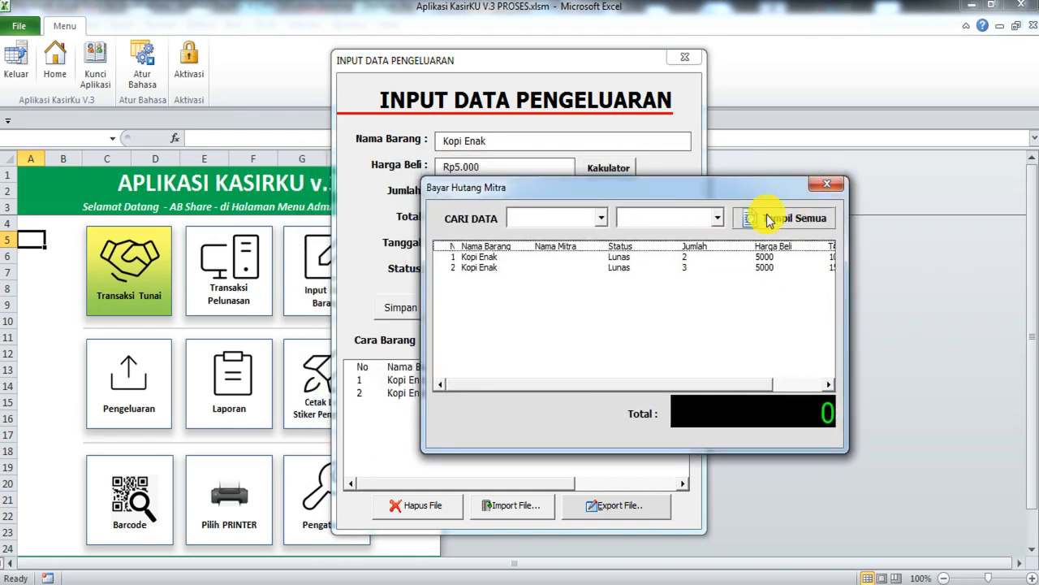
left_click(825, 188)
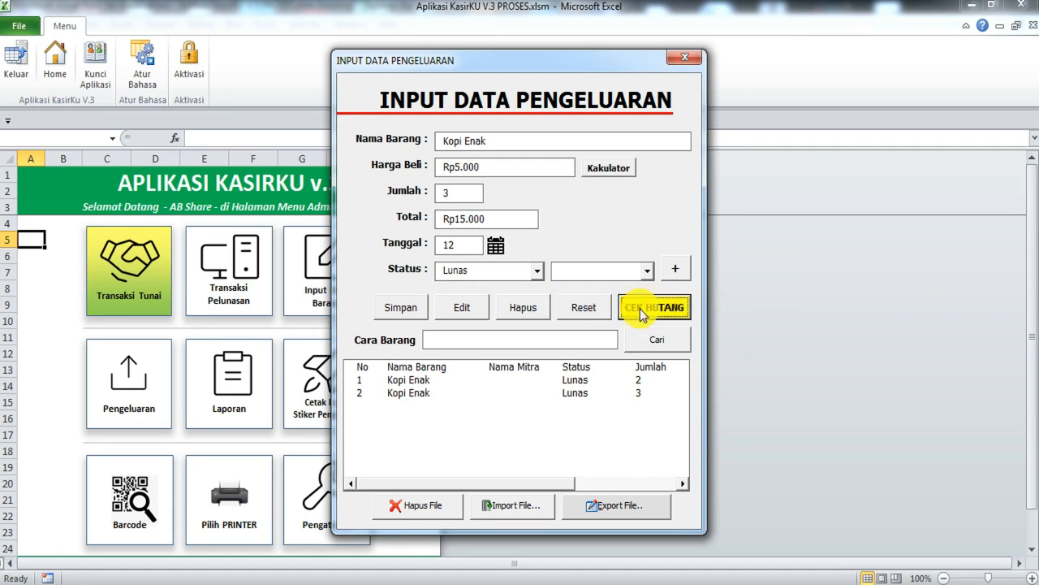
left_click(686, 60)
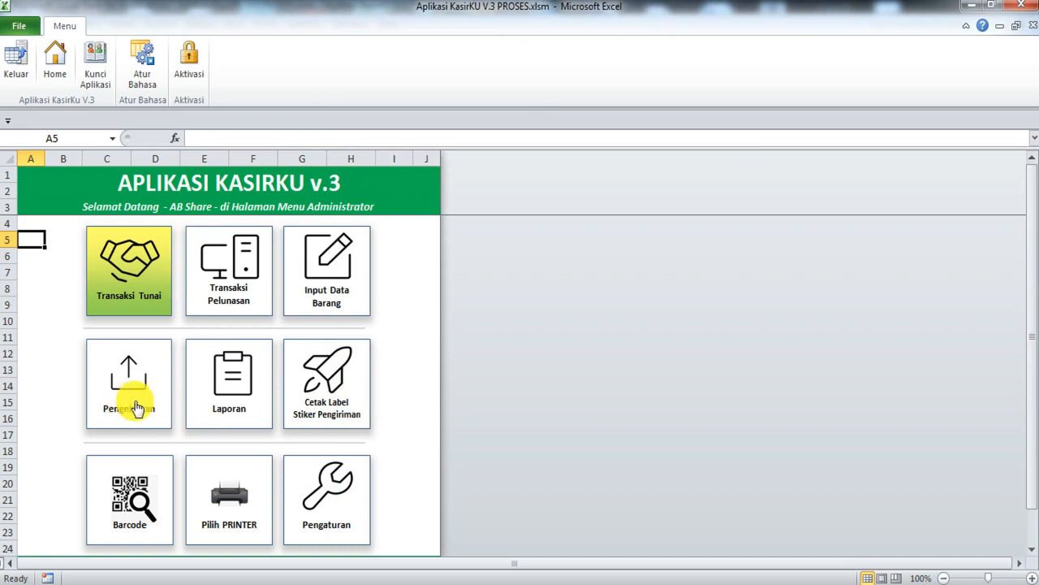
Step: Open the Laporan income report and choose Agustus as the month
left_click(242, 408)
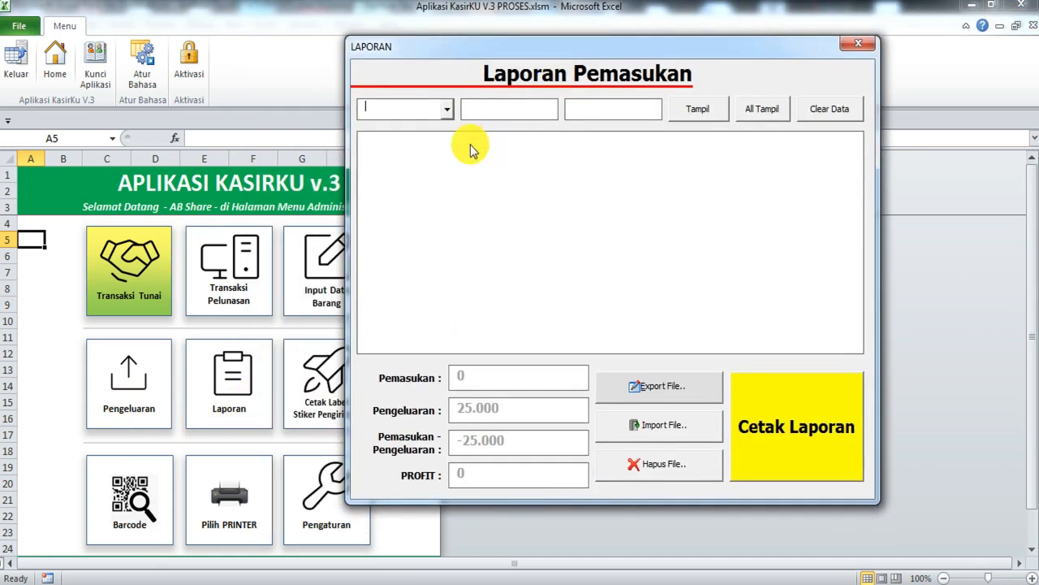
left_click(447, 111)
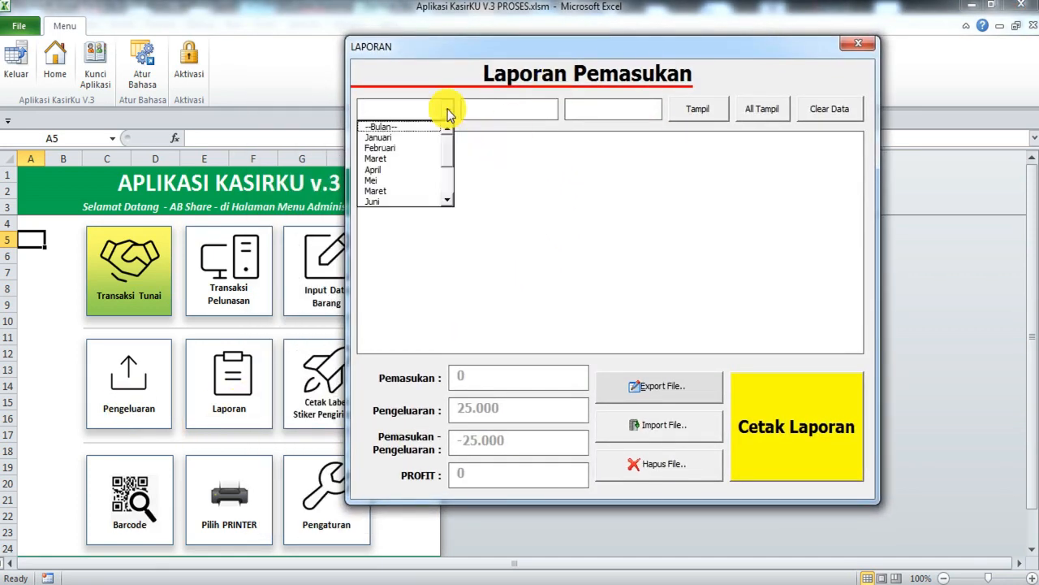
left_click_drag(448, 146, 447, 163)
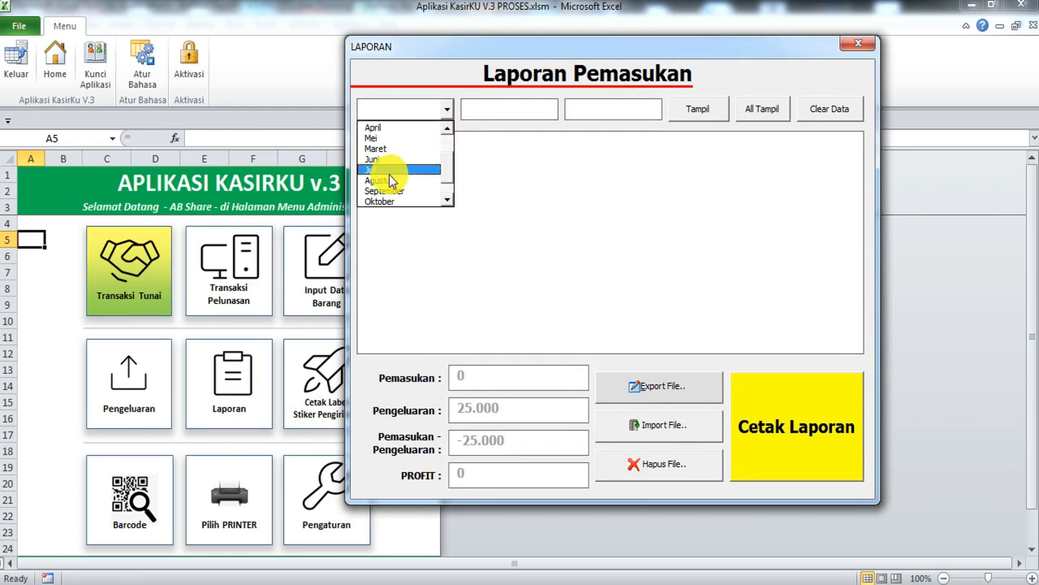
left_click(587, 275)
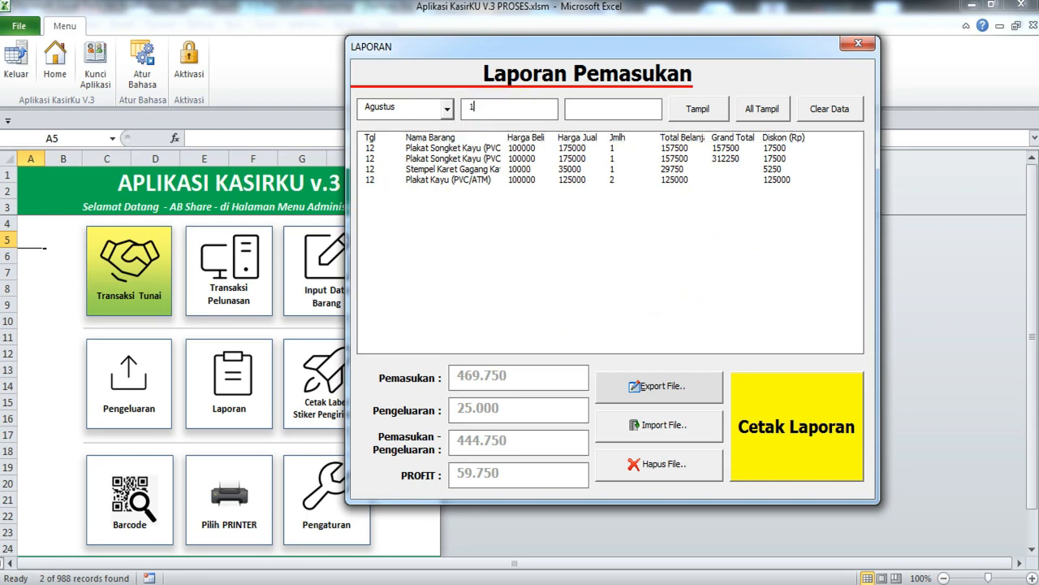
Step: Show days 1–12 and all records (income 469.750, profit 59.750), then start the delete-all prompt
left_click(583, 107)
type("12")
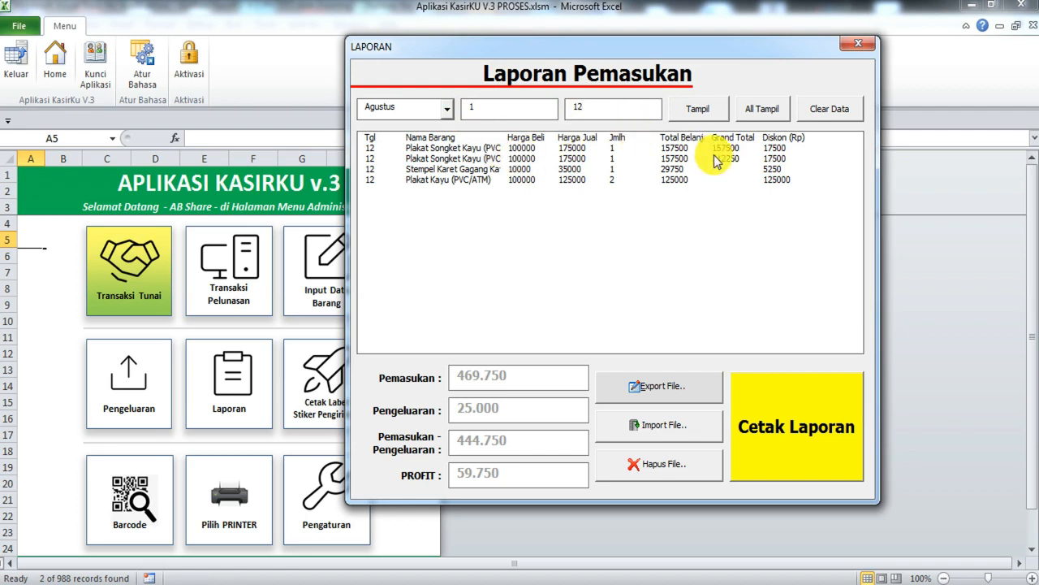
left_click(689, 109)
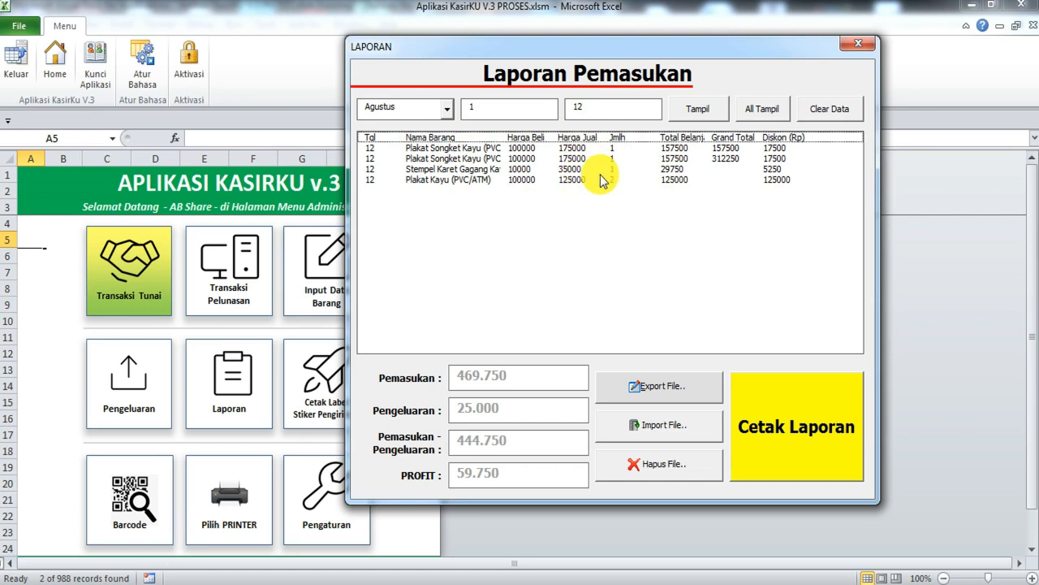
left_click(769, 114)
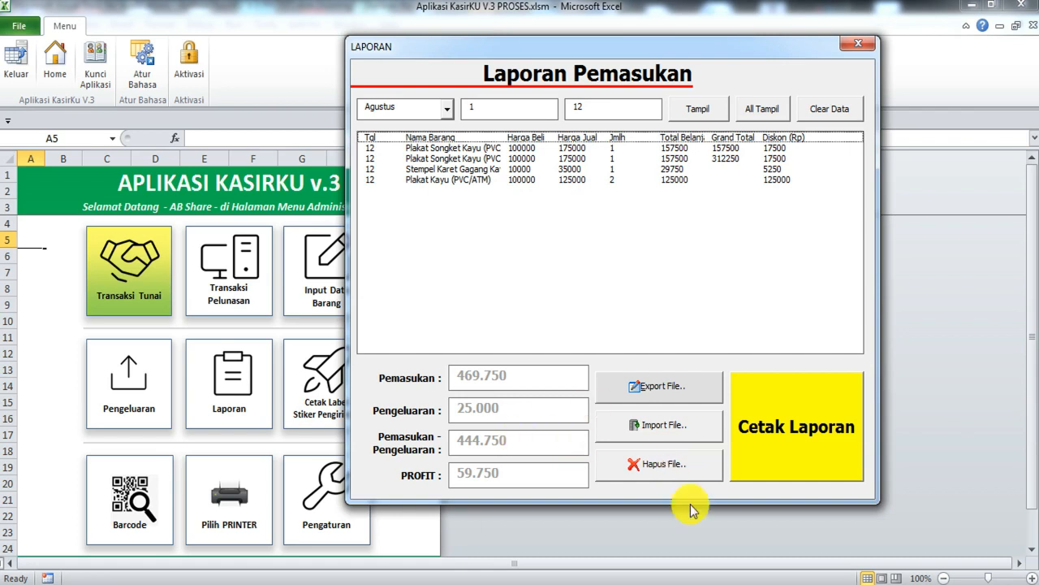
left_click(662, 464)
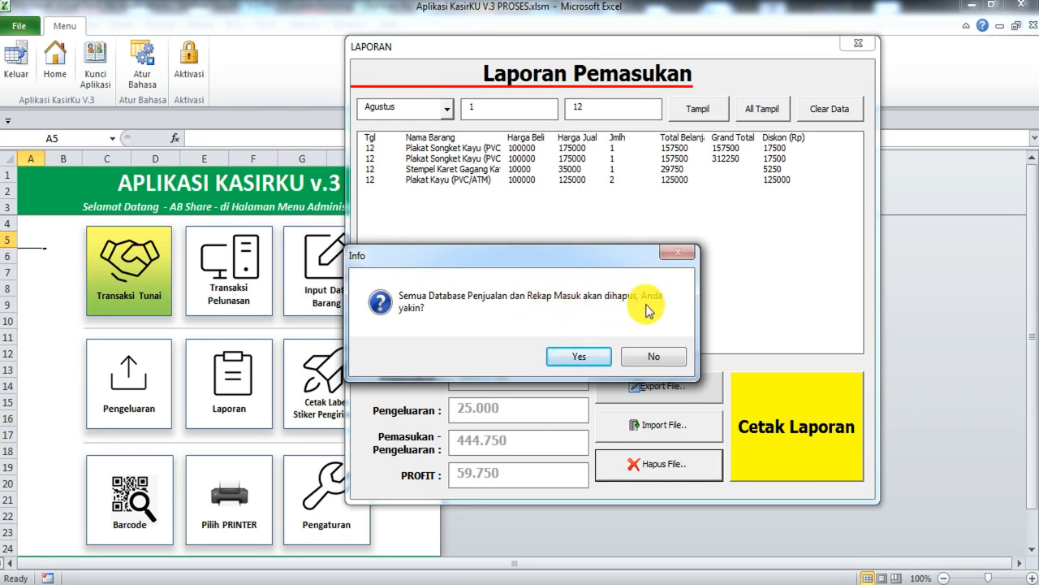
Step: Decline deleting the data and print only the Pemasukan report for 1–12 Agustus to PDF
left_click(662, 356)
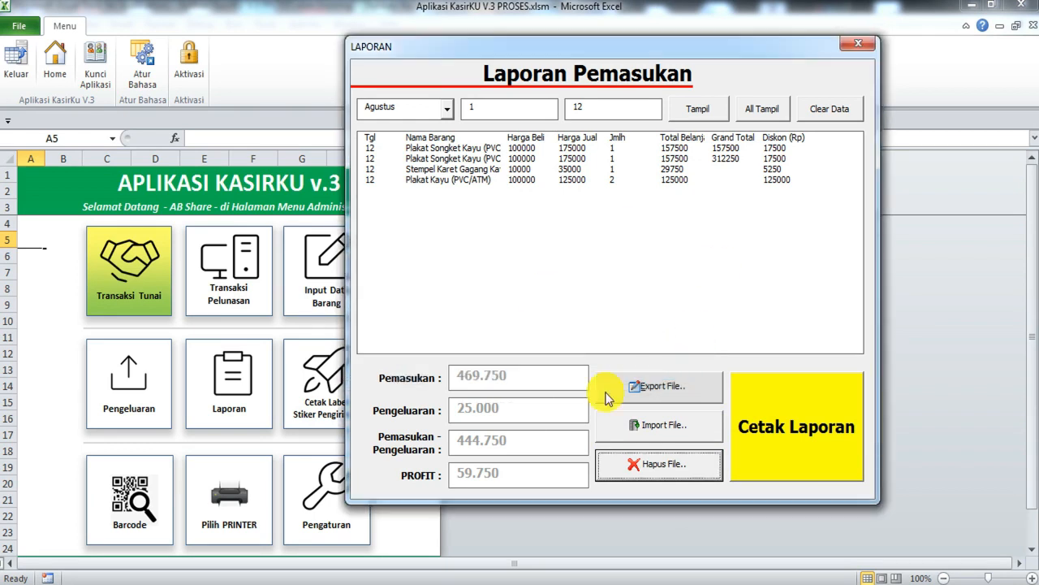
left_click(851, 465)
left_click(501, 355)
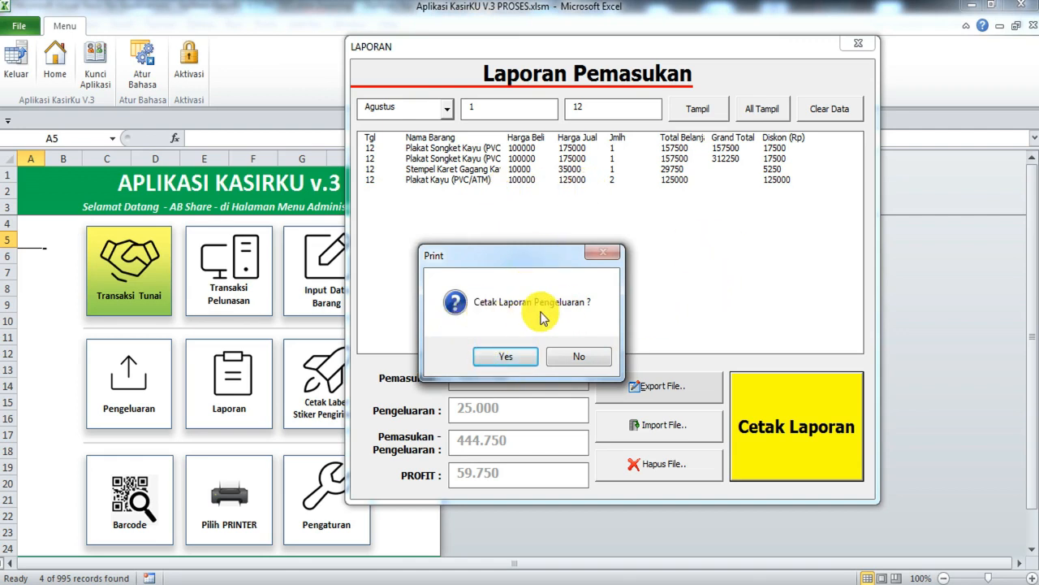
left_click(576, 360)
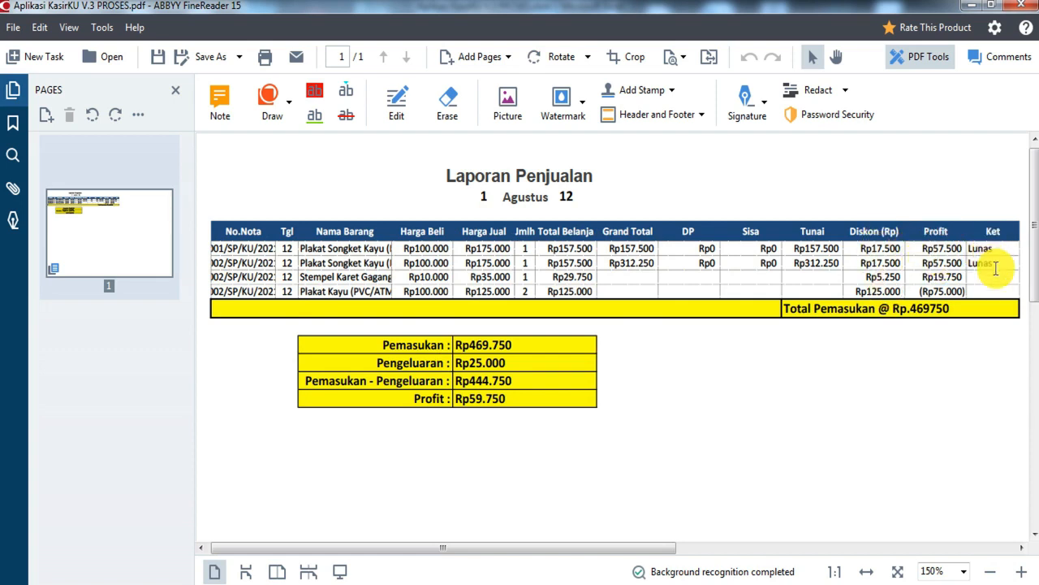
Step: Review the Laporan Penjualan PDF showing income Rp469.750, then close FineReader
scroll(517, 302, "left", 1)
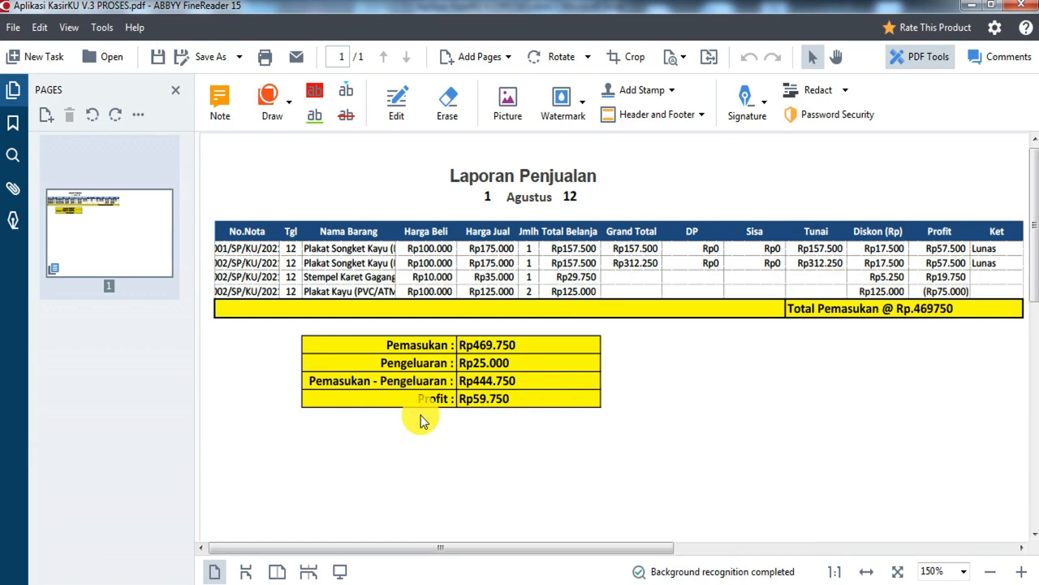
scroll(488, 382, "down", 1)
scroll(480, 406, "up", 1)
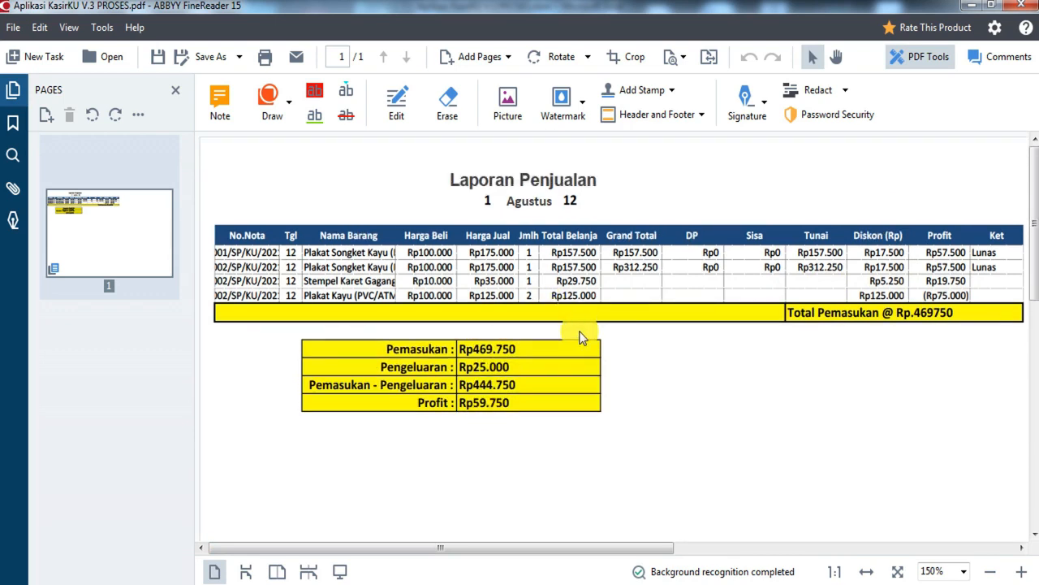
left_click(1025, 10)
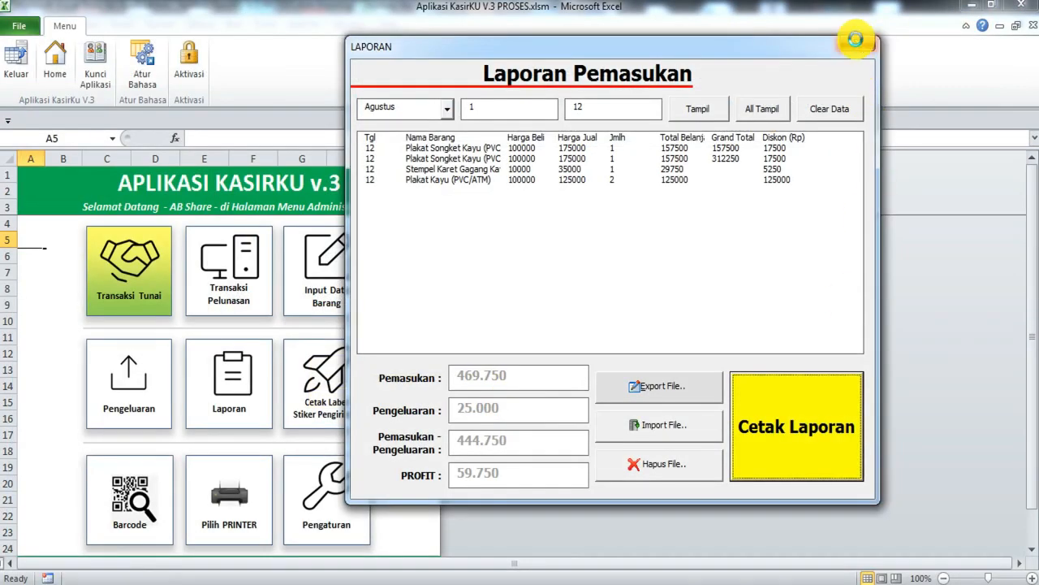
Step: Close the income report and open the Barcode label sheet at its first labels
left_click(856, 39)
left_click(130, 486)
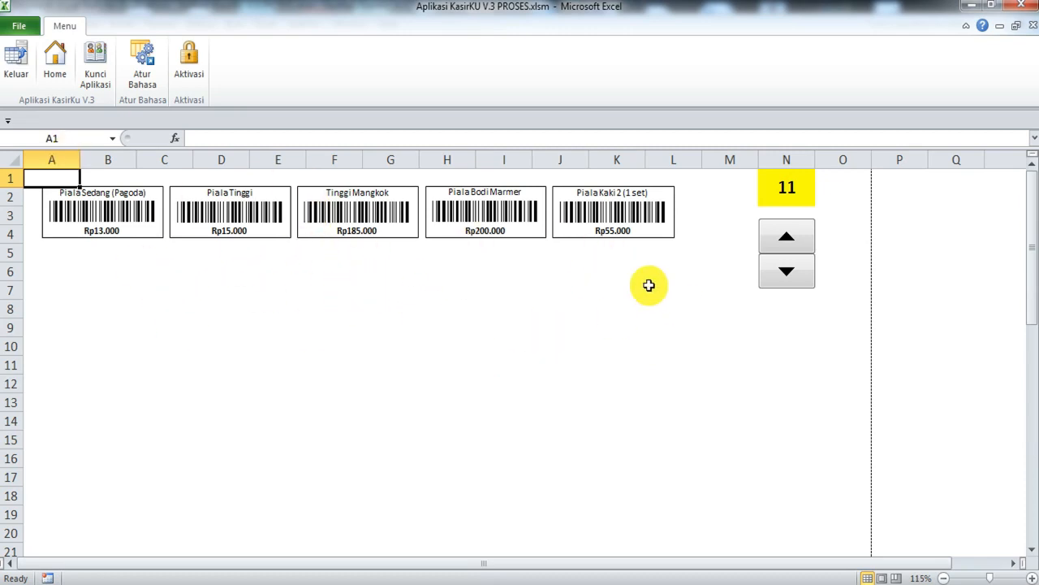
left_click(795, 270)
left_click(798, 271)
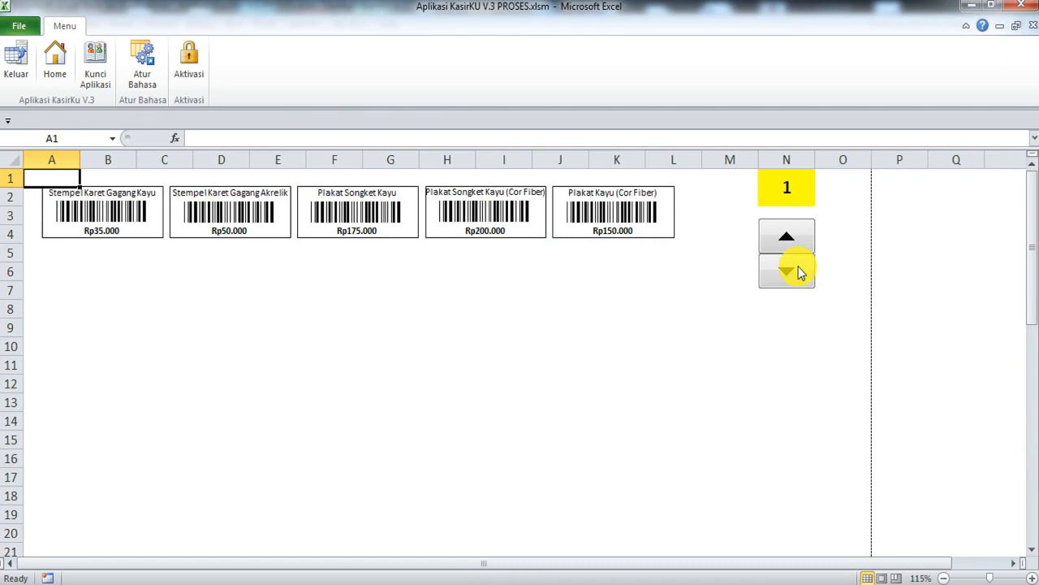
left_click(782, 270)
Step: Page forward through the product barcode labels and back to page 1, Stempel Karet Gagang Kayu Rp35.000
left_click(794, 235)
left_click(792, 274)
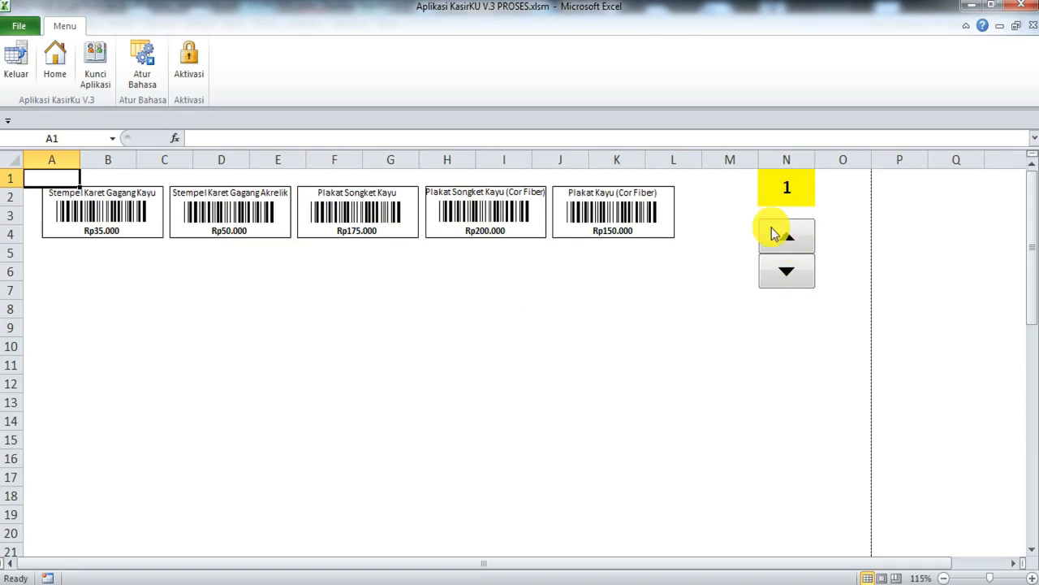
left_click(796, 246)
left_click(796, 246)
left_click(796, 246)
left_click(796, 246)
left_click(796, 246)
left_click(795, 246)
left_click(796, 247)
left_click(796, 246)
left_click(796, 244)
left_click(796, 244)
left_click(795, 245)
left_click(794, 274)
left_click(793, 274)
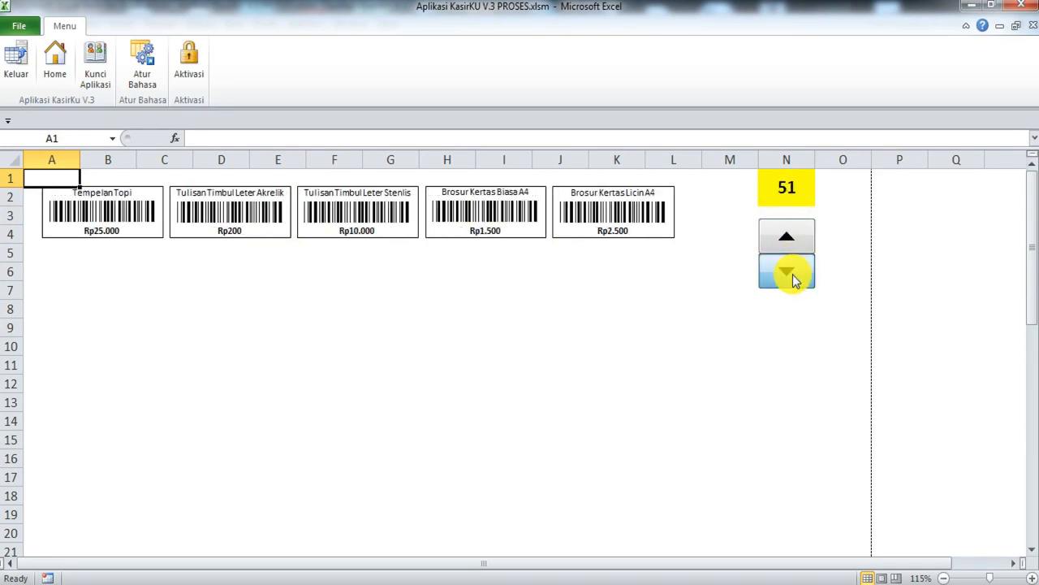
left_click(794, 275)
left_click(793, 274)
left_click(793, 275)
left_click(793, 274)
left_click(792, 274)
left_click(793, 275)
left_click(793, 275)
left_click(793, 275)
left_click(793, 273)
left_click(793, 274)
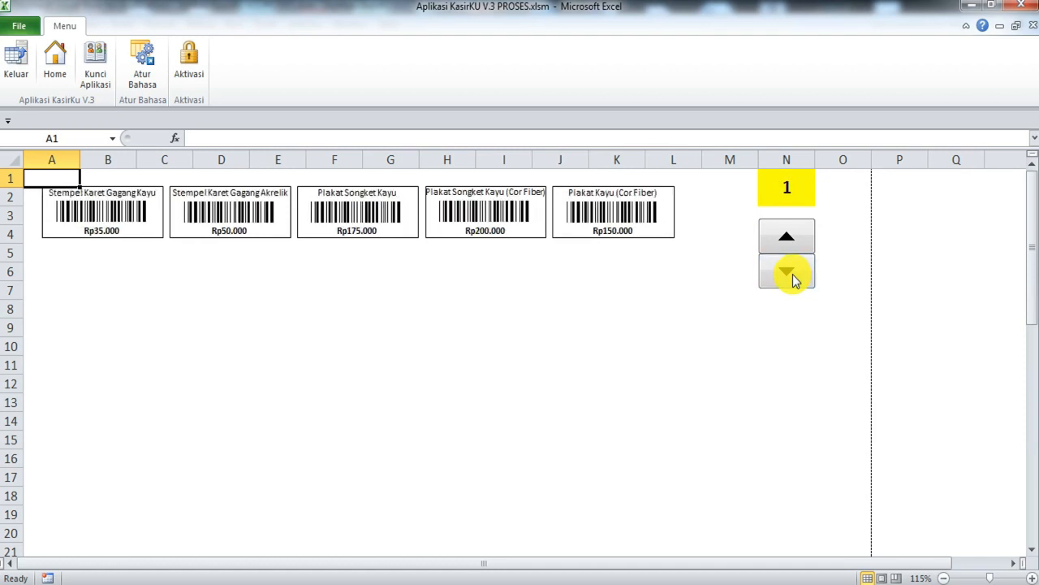
key("super")
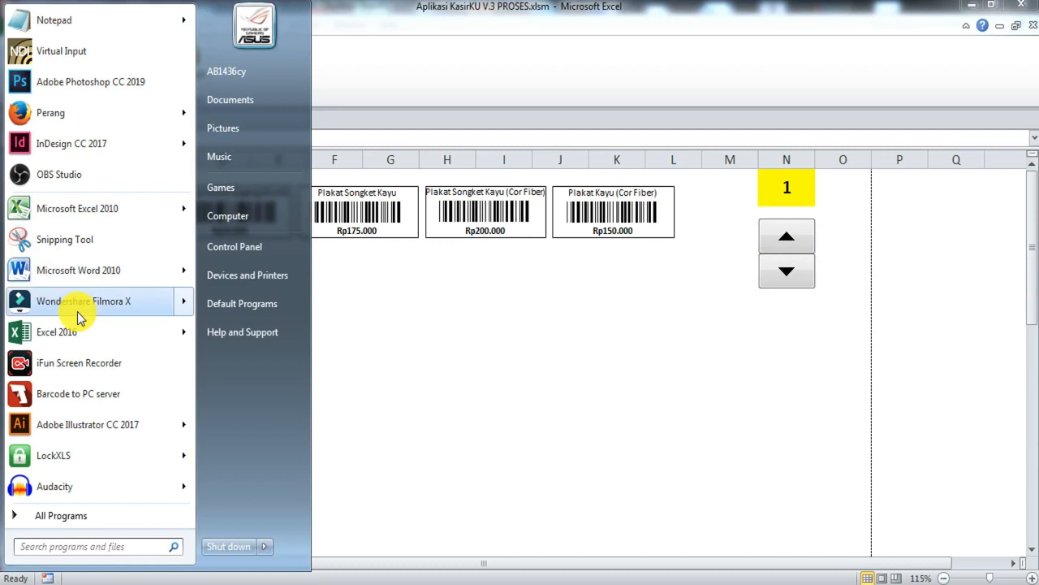
Step: Launch Microsoft Word 2010 with a blank document and set its paper size to A4
left_click(81, 271)
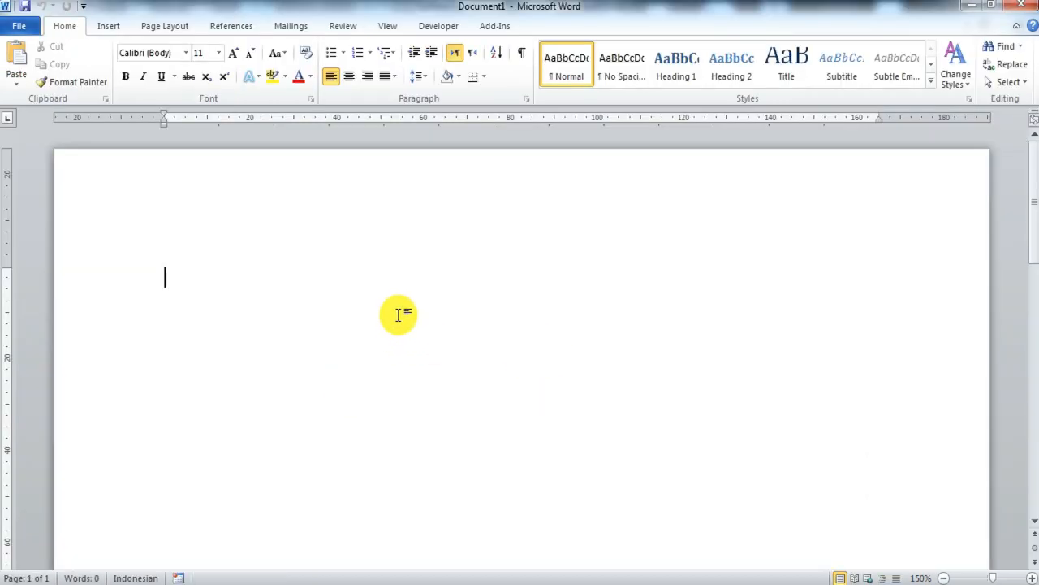
scroll(397, 313, "down", 1)
left_click(154, 27)
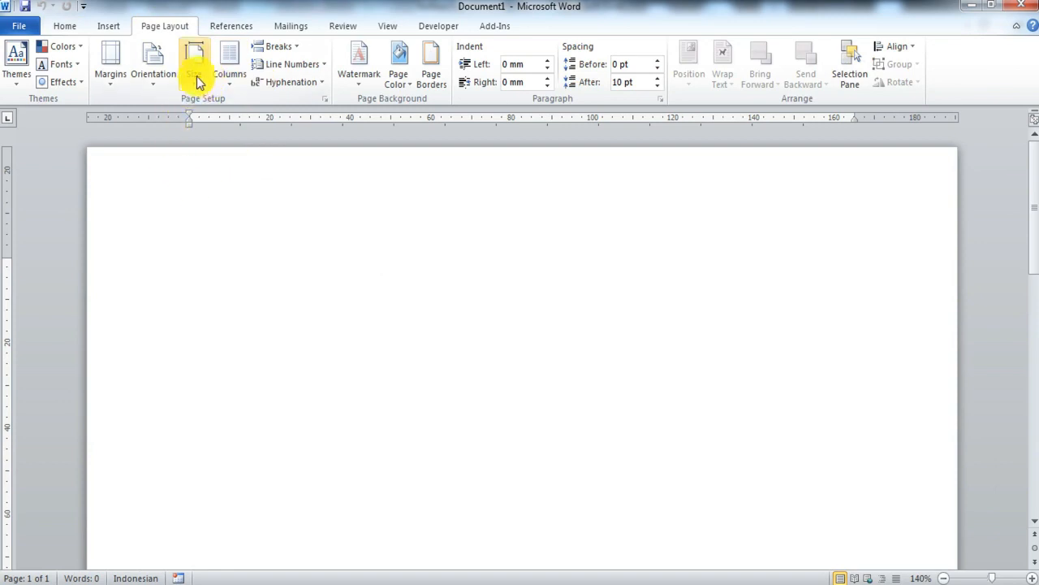
left_click(161, 81)
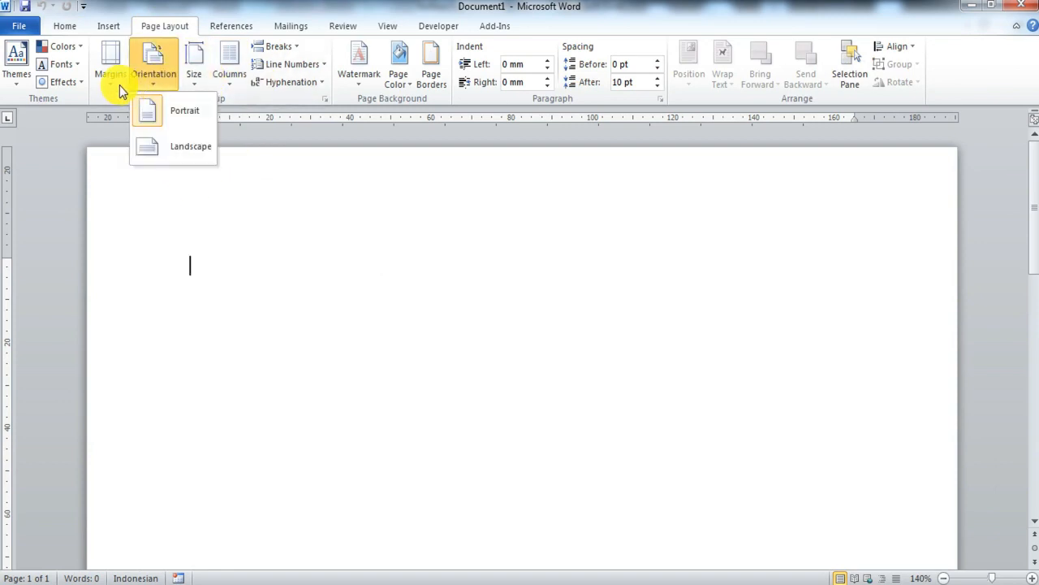
left_click(119, 86)
left_click(191, 77)
left_click(191, 80)
left_click(191, 80)
left_click(234, 111)
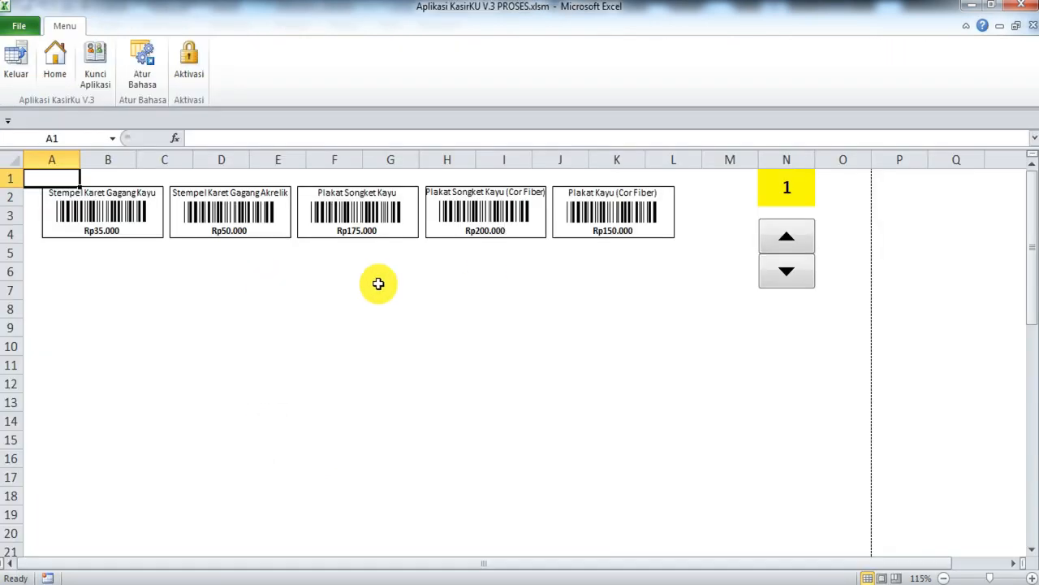
Step: Select and copy the five Excel barcode labels, then switch to the blank Word page
left_click(93, 221)
key("Escape")
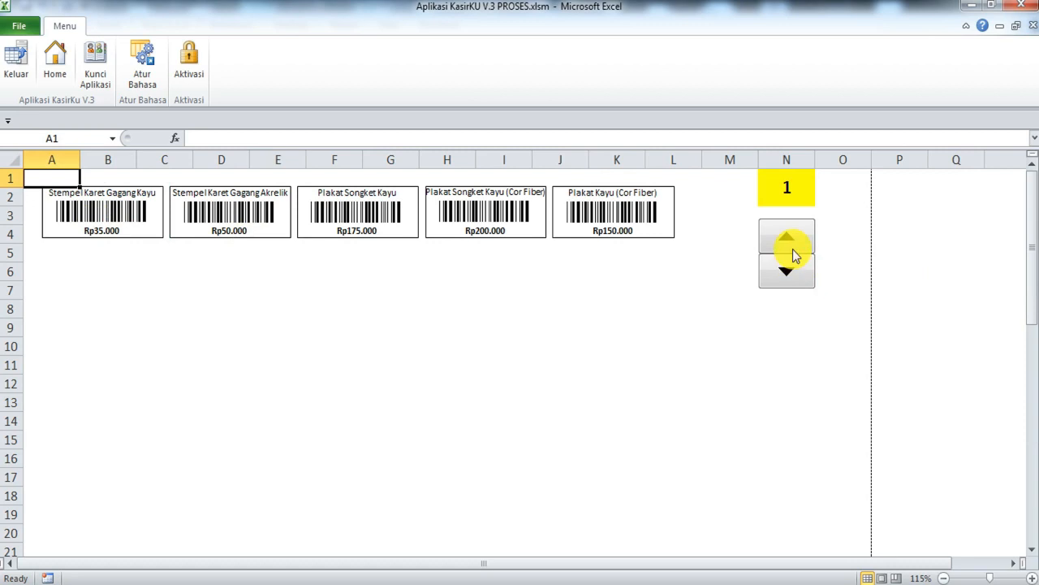
left_click(122, 207)
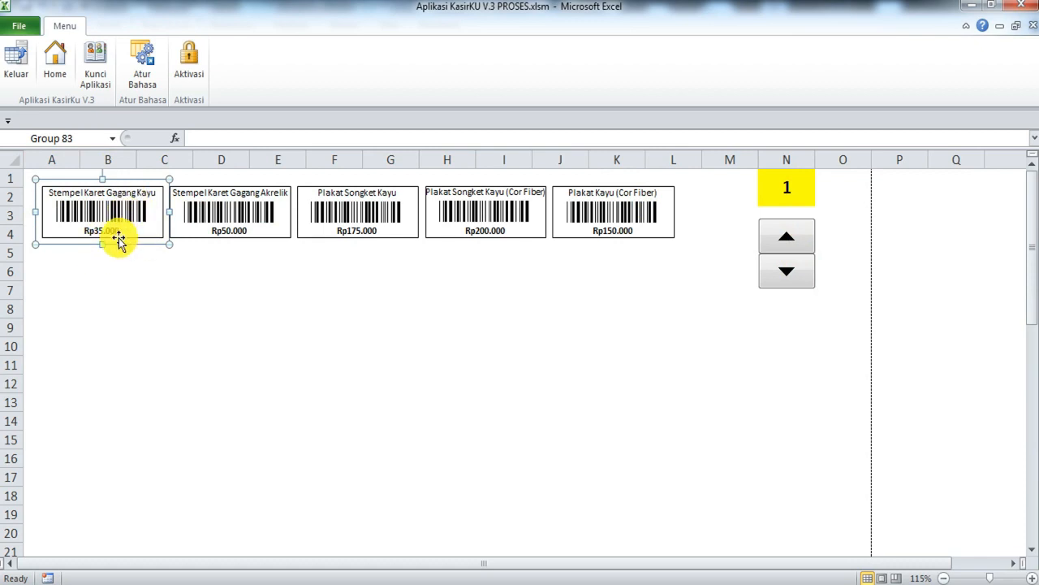
left_click(262, 221, "ctrl")
left_click(358, 220, "ctrl")
left_click(464, 208, "ctrl")
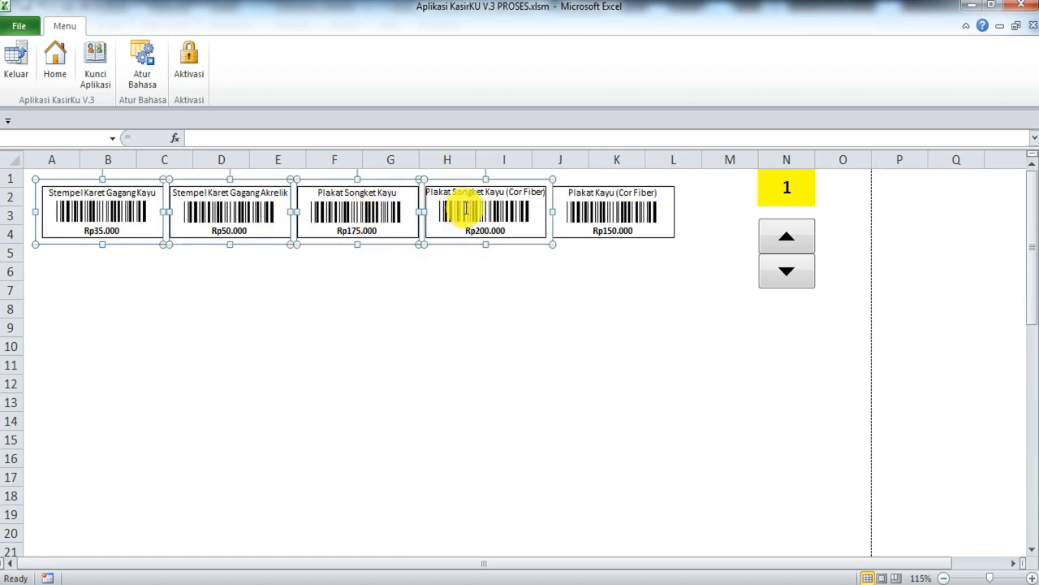
left_click(652, 207, "ctrl")
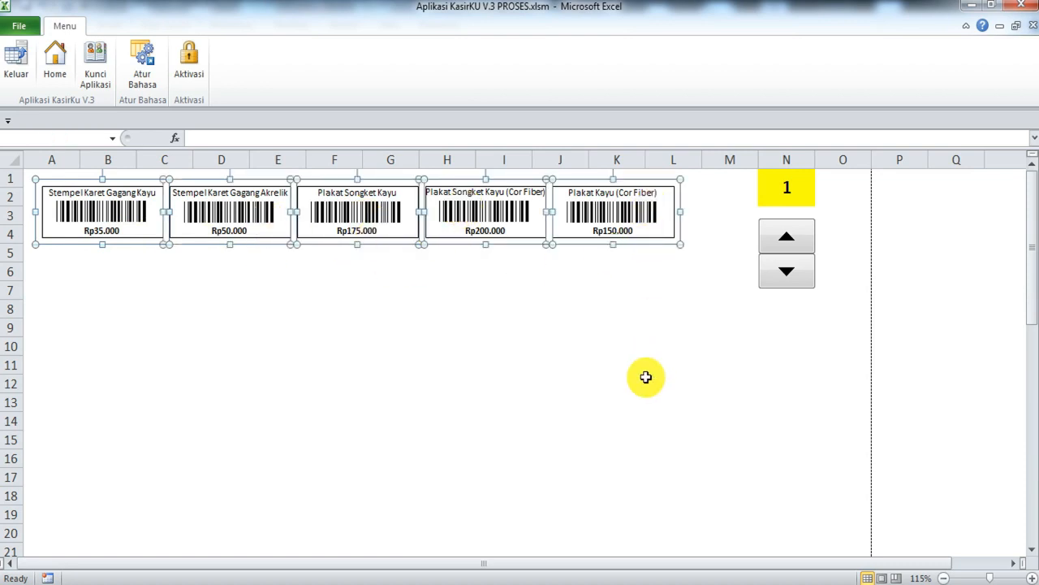
right_click(485, 199)
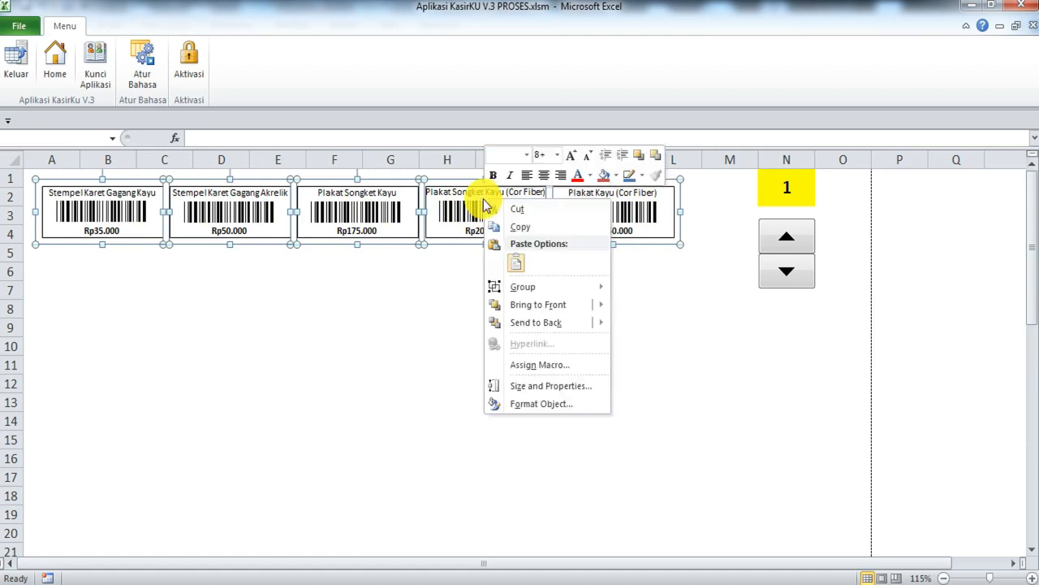
left_click(517, 229)
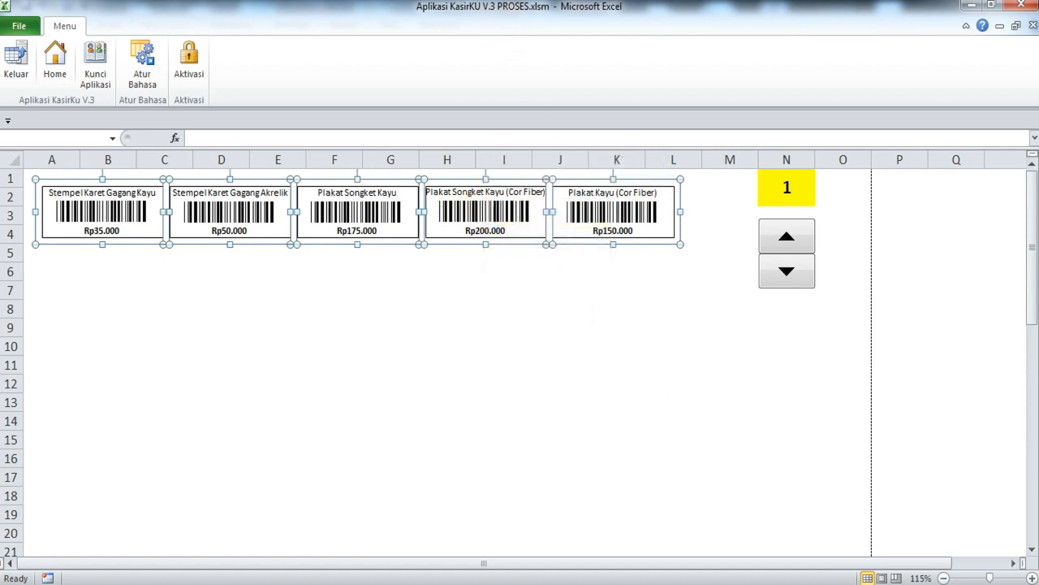
key("alt+Tab")
right_click(289, 284)
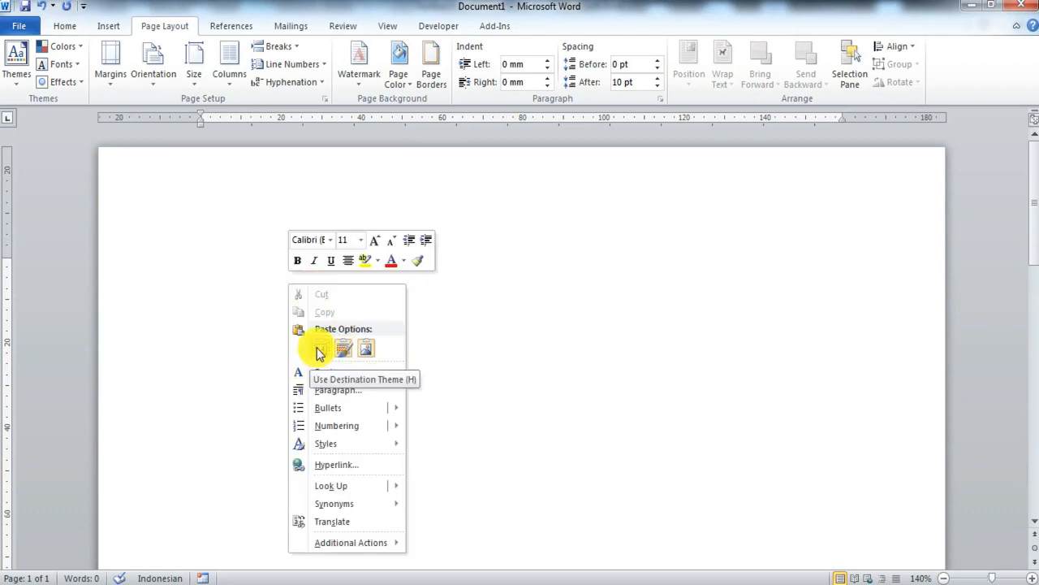
Step: Paste the five labels as a row lower on the Word page, then advance Excel's label sheet to page 6
left_click(322, 349)
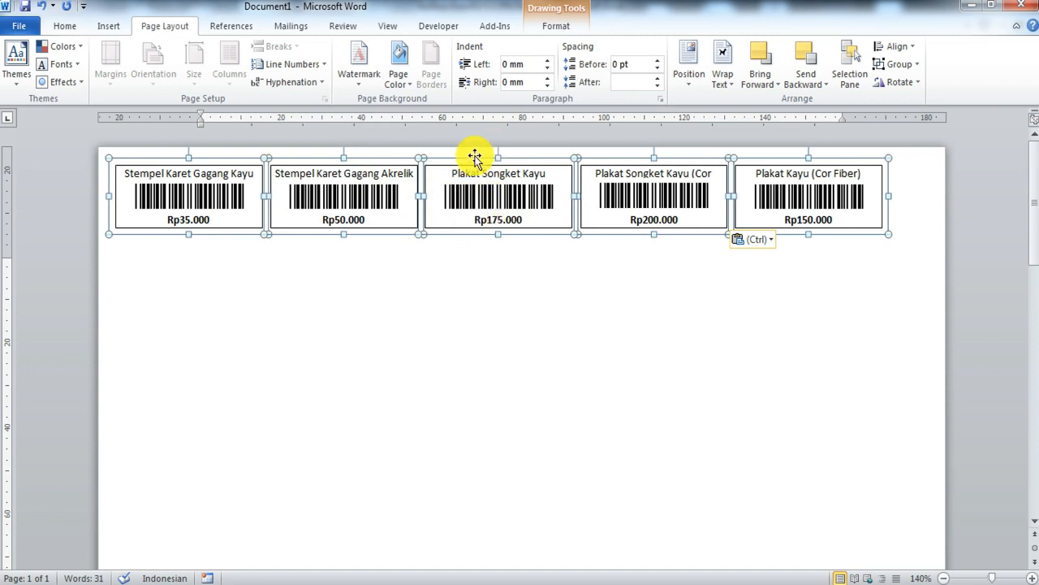
left_click_drag(474, 156, 491, 232)
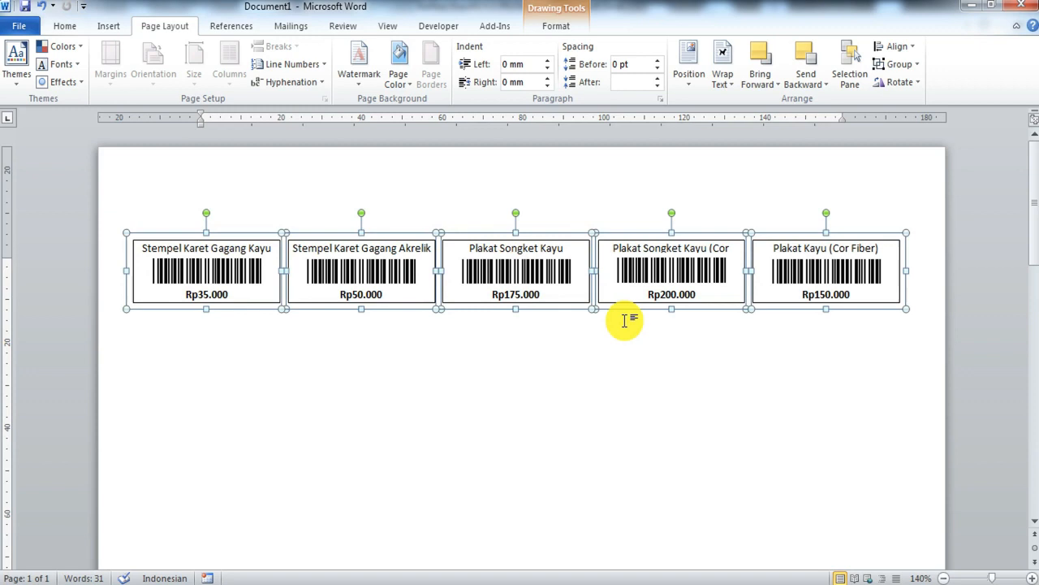
key("alt+Tab")
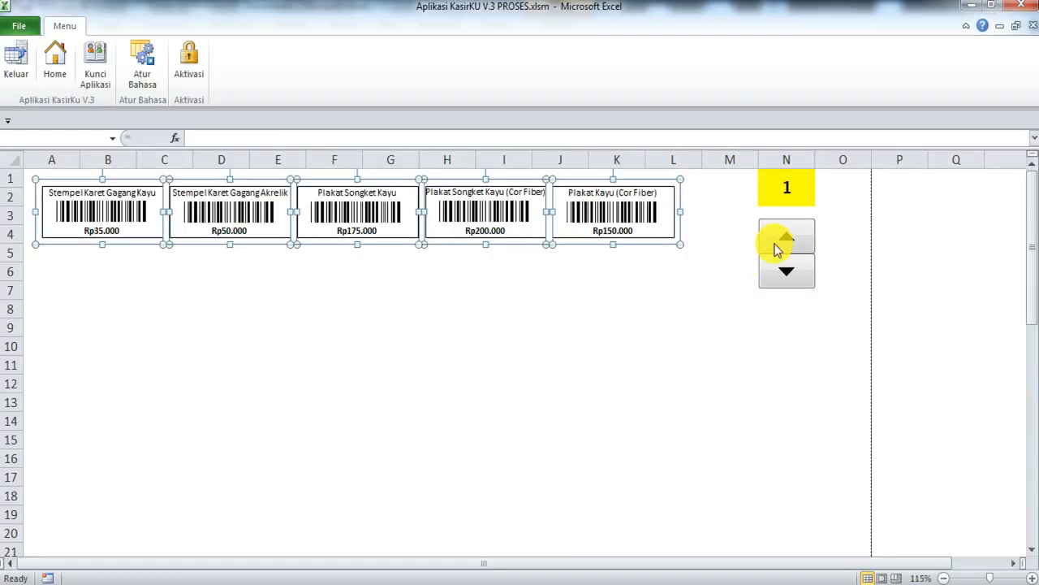
key("alt+Tab")
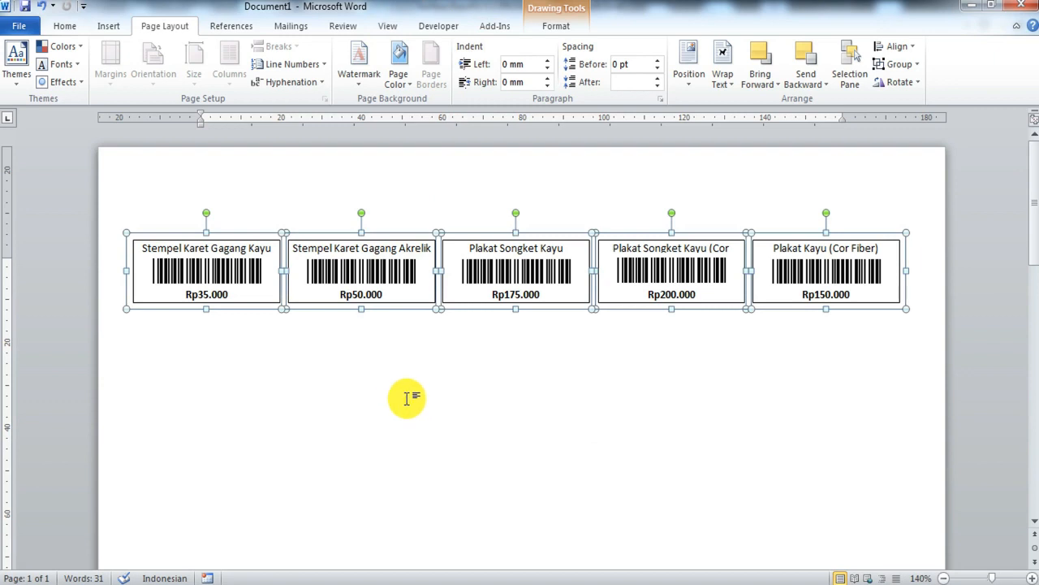
key("alt+Tab")
key("alt+Tab")
key("alt+Tab")
key("alt+Tab")
key("alt+Tab")
key("alt+Tab")
key("alt+Tab")
key("alt+Tab")
key("alt+Tab")
key("alt+Tab")
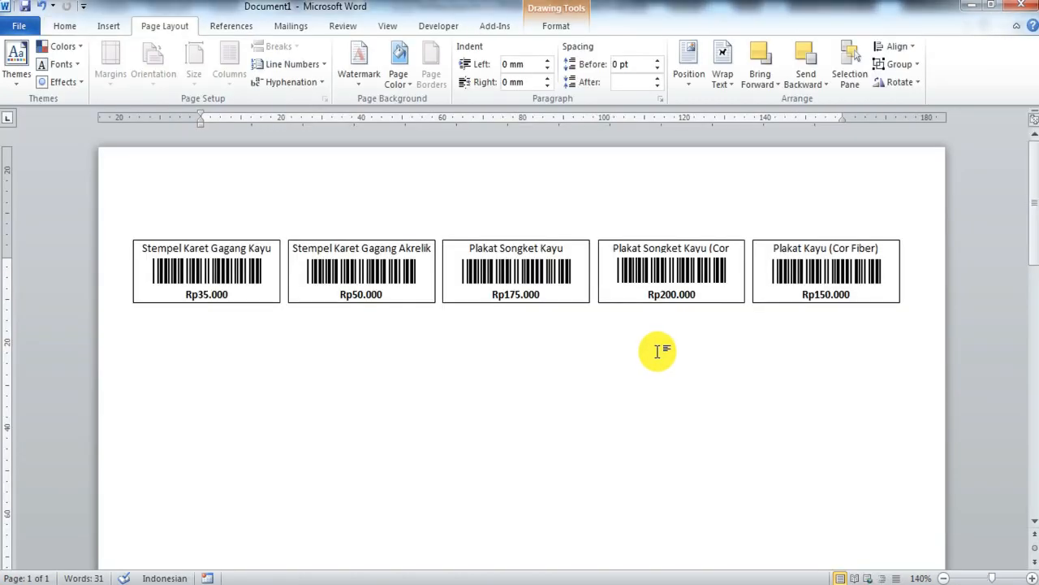
key("alt+Tab")
key("alt+Tab")
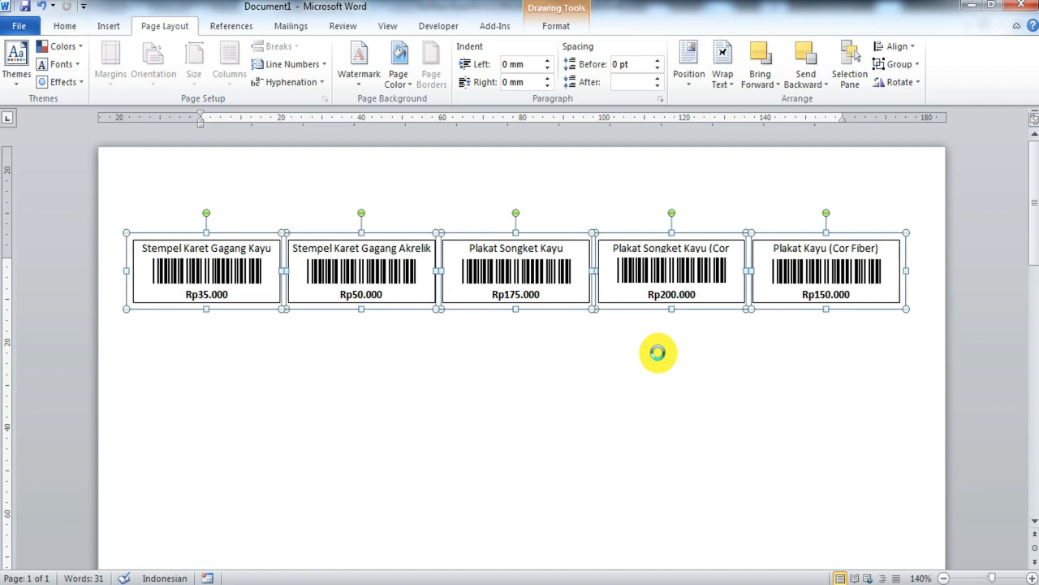
key("alt+Tab")
left_click(786, 242)
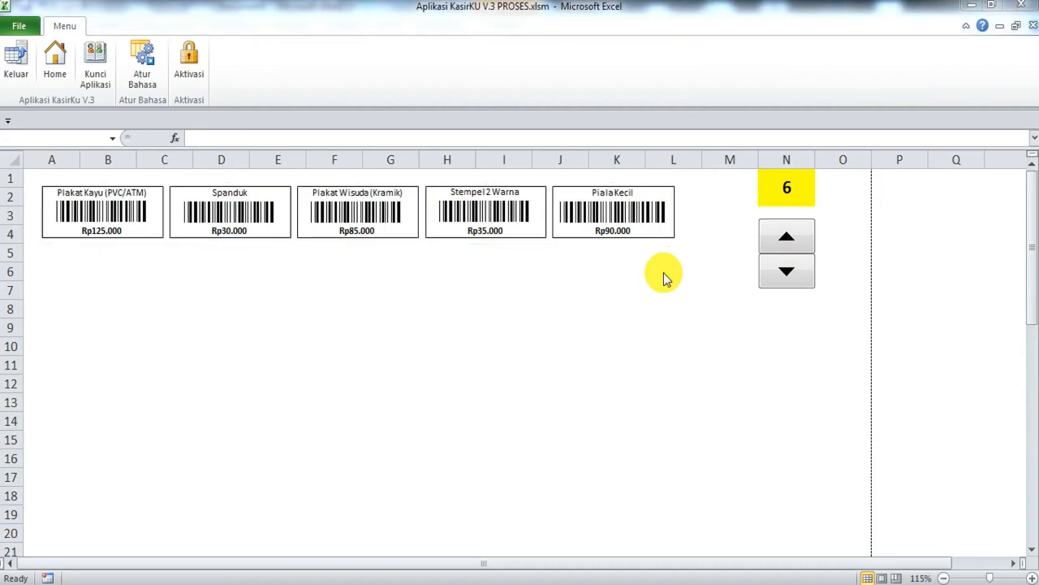
Step: Paste the second row of five labels into Word beneath the first row
key("alt+Tab")
left_click(619, 344)
key("ctrl+v")
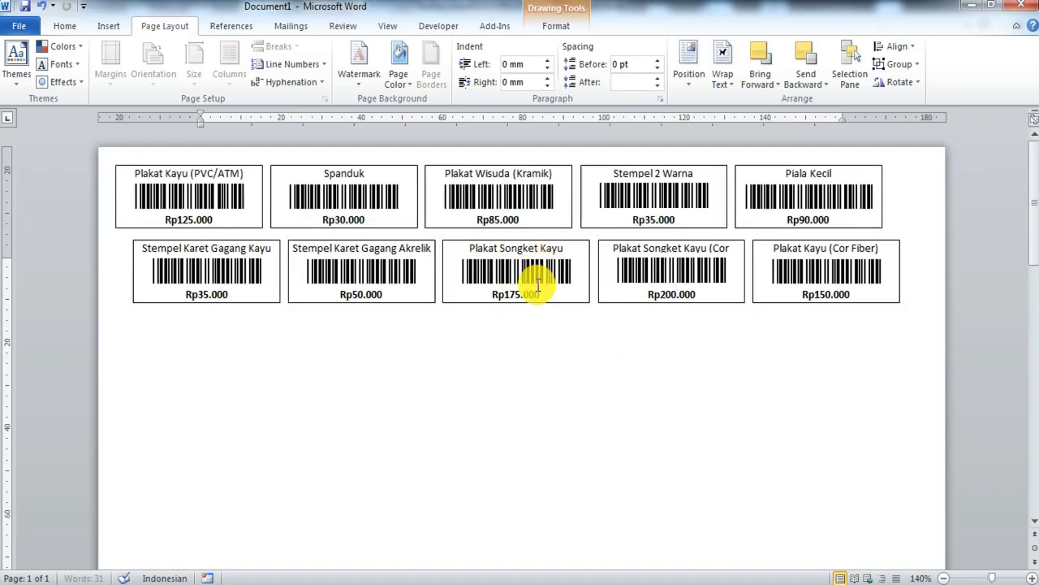
left_click_drag(359, 167, 375, 306)
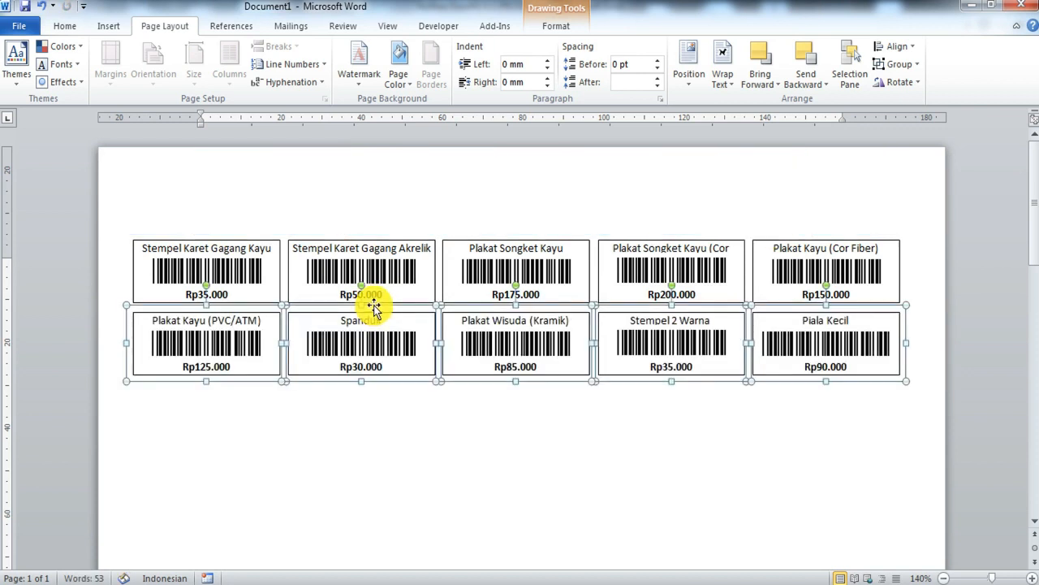
Step: Advance Excel to products 11 onward and paste that third label row below the others
key("alt+Tab")
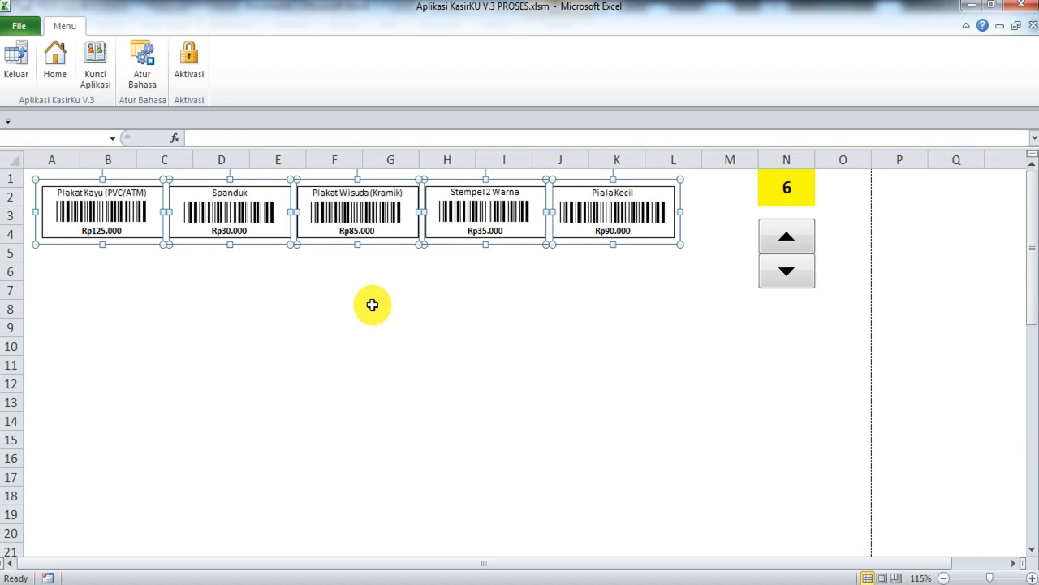
left_click(796, 240)
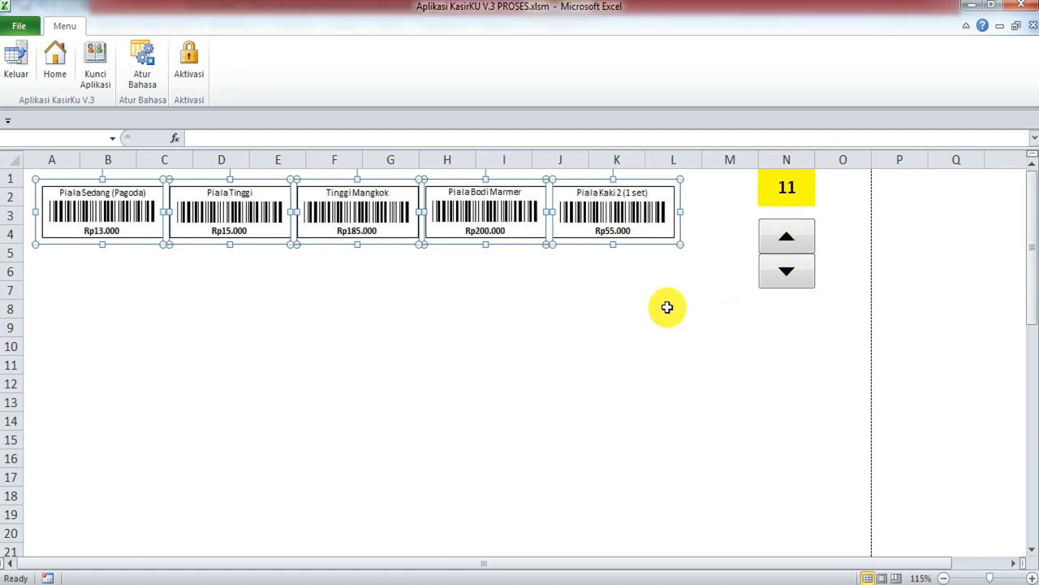
key("alt+Tab")
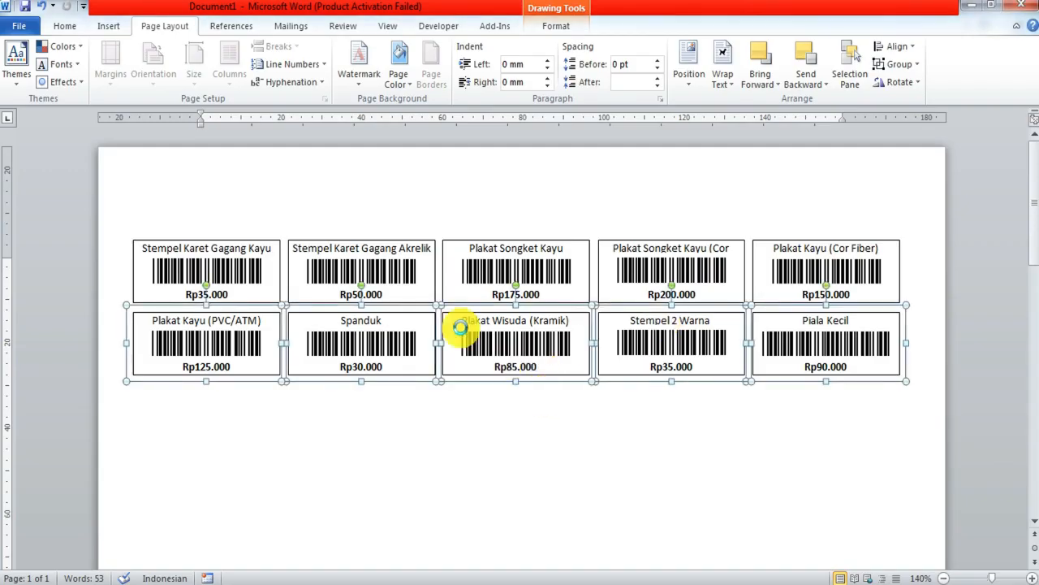
key("ctrl+v")
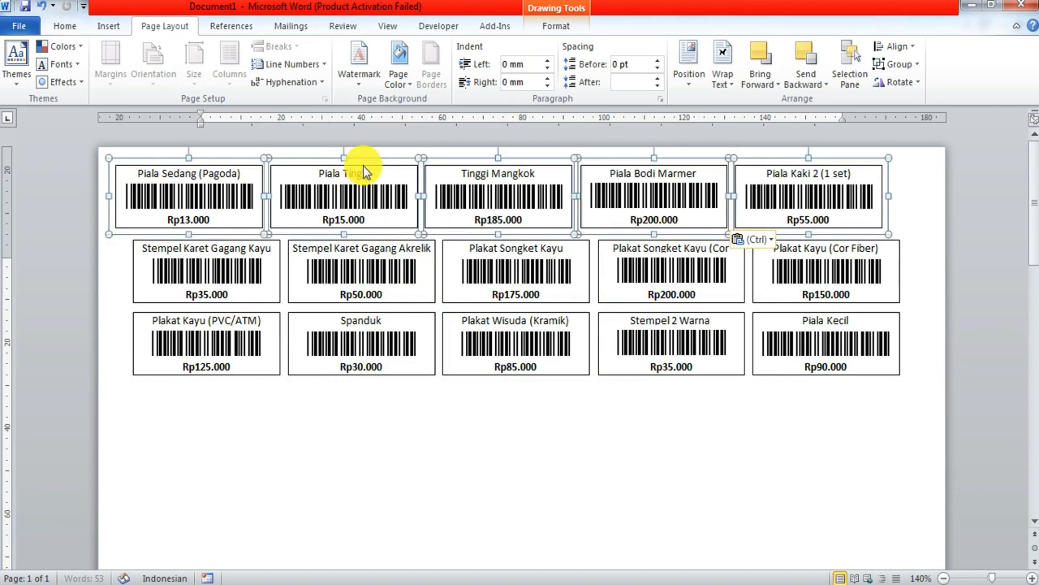
left_click_drag(365, 157, 390, 378)
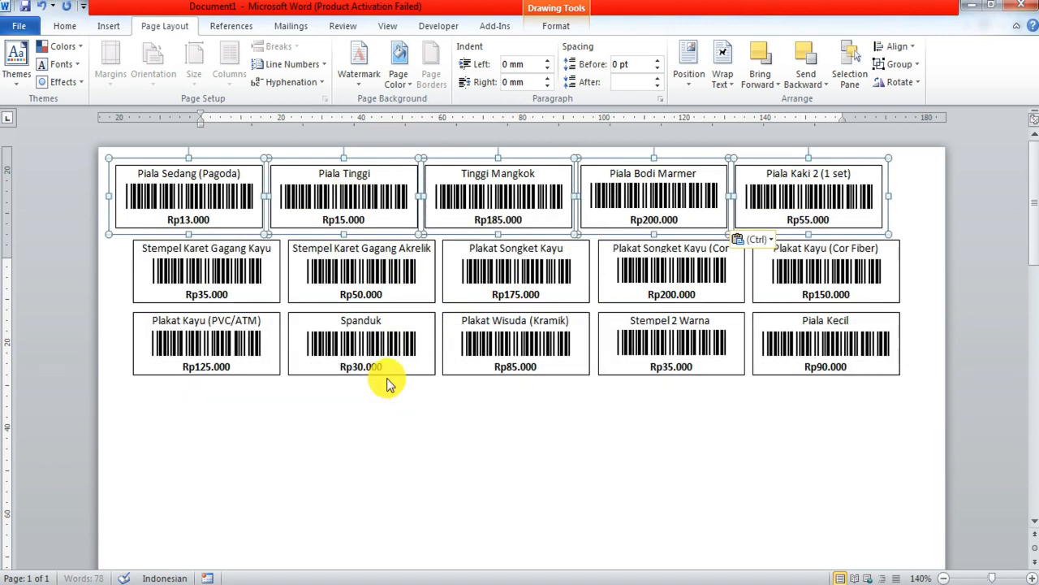
scroll(504, 343, "down", 5)
scroll(501, 346, "up", 4)
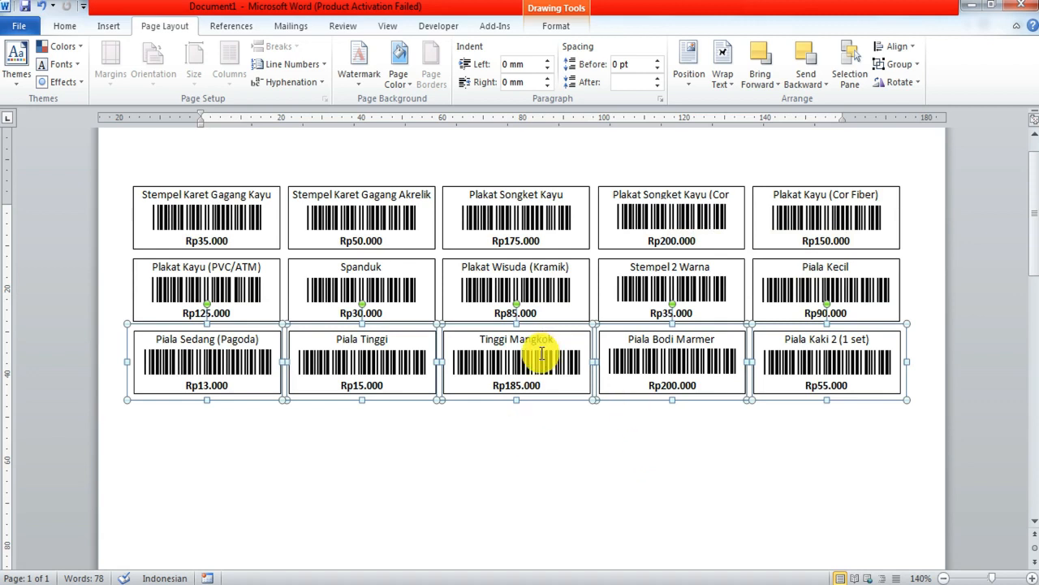
Step: Close Word without saving and return to the KasirKU main menu
left_click(1028, 10)
left_click(529, 317)
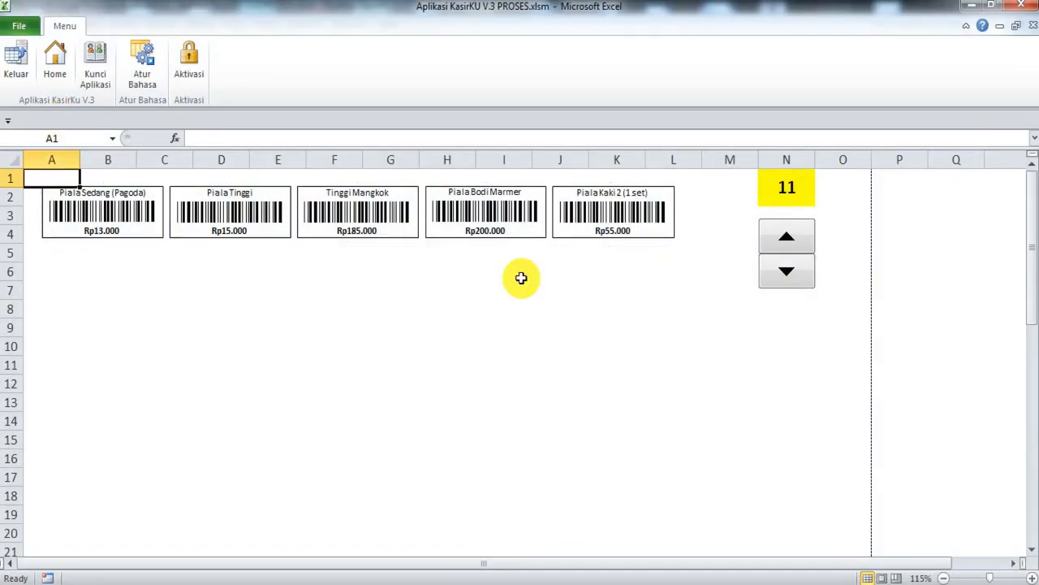
left_click(57, 49)
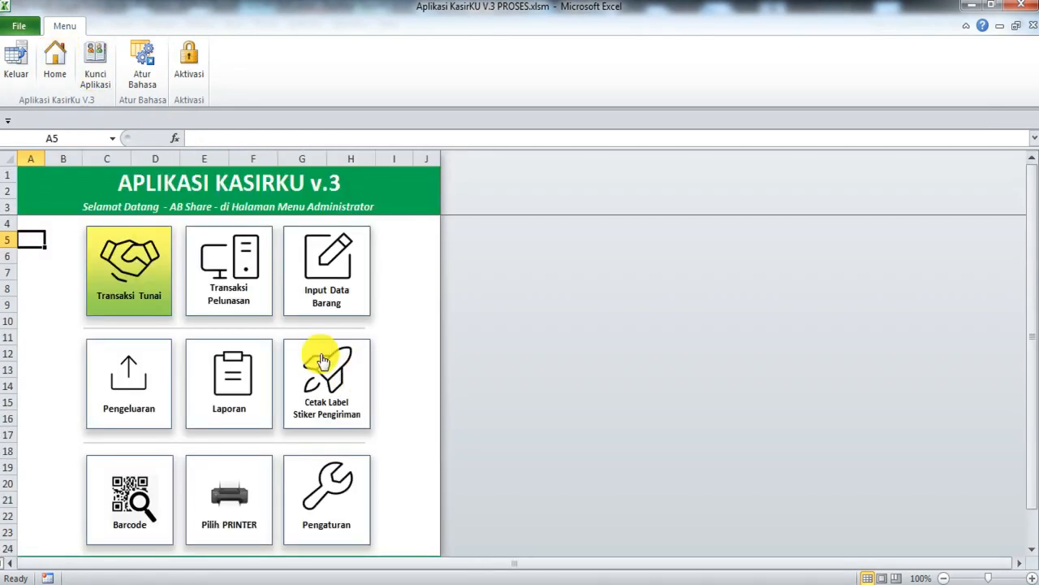